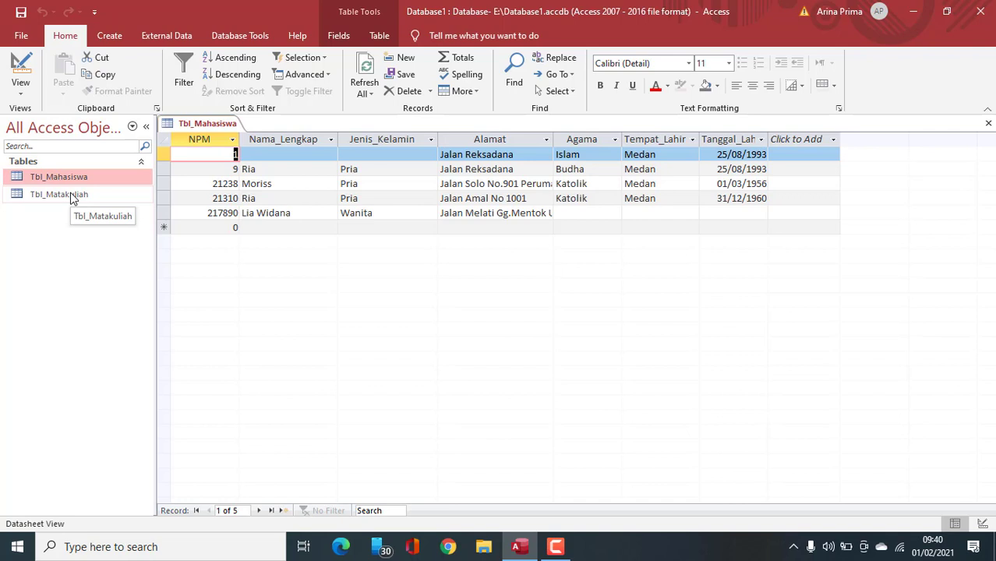
Open the Tbl_Matakuliah table and compare it with Tbl_Mahasiswa, examining the NPM and Nama_Lengkap columns
{"action": "double_click", "coordinate": [71, 196]}
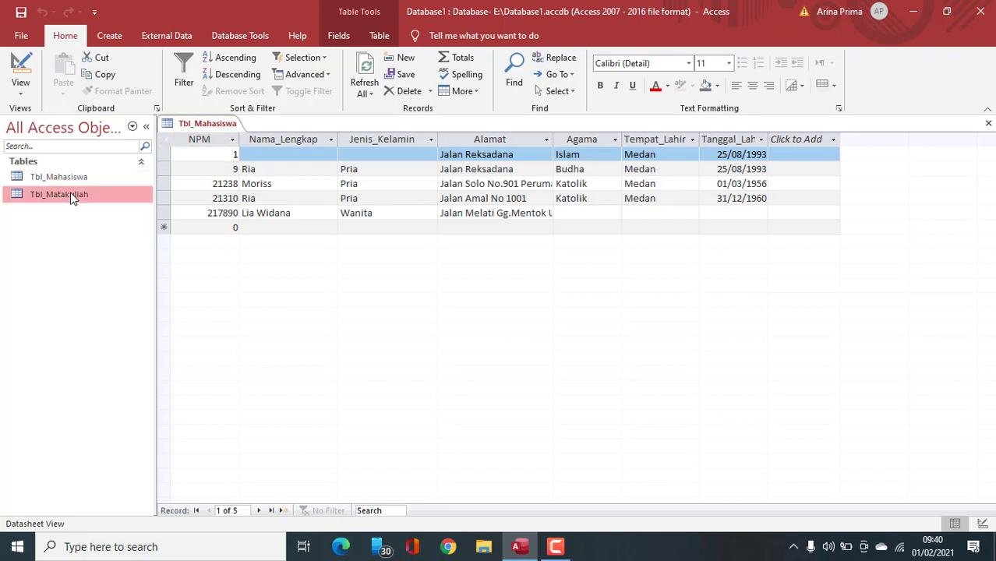
{"action": "left_click", "coordinate": [107, 176]}
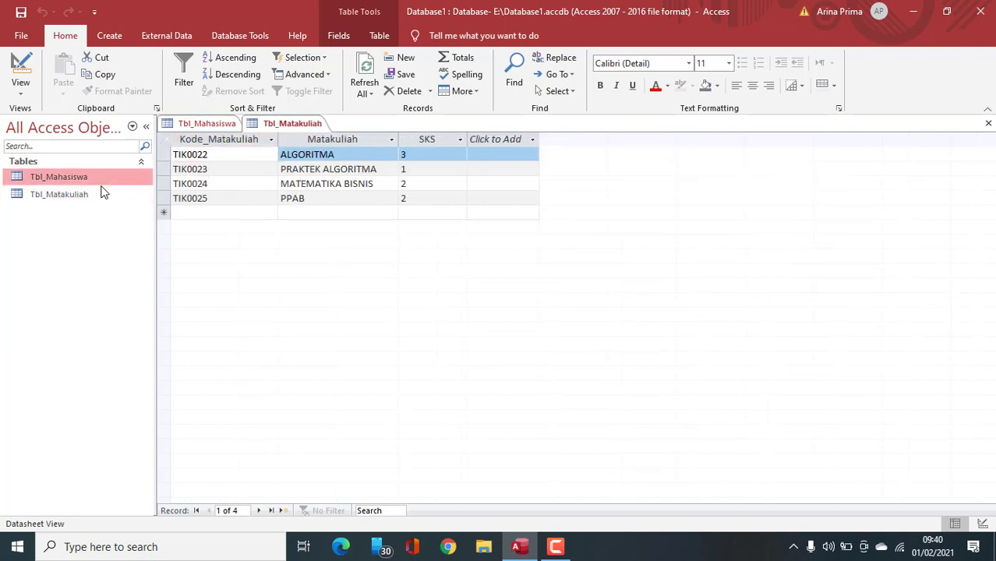
{"action": "left_click", "coordinate": [97, 195]}
{"action": "double_click", "coordinate": [99, 178]}
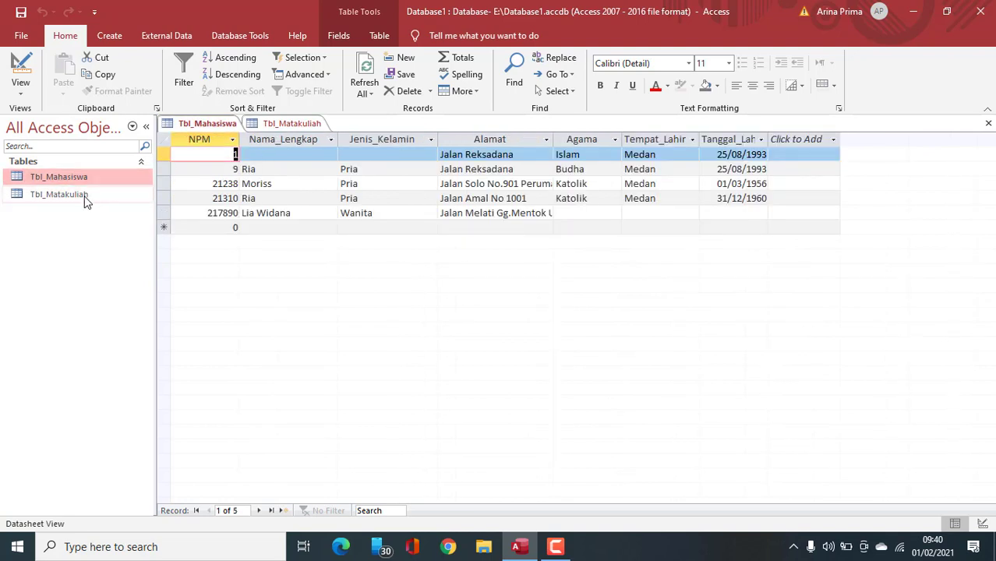
{"action": "left_click", "coordinate": [84, 195]}
{"action": "left_click", "coordinate": [91, 176]}
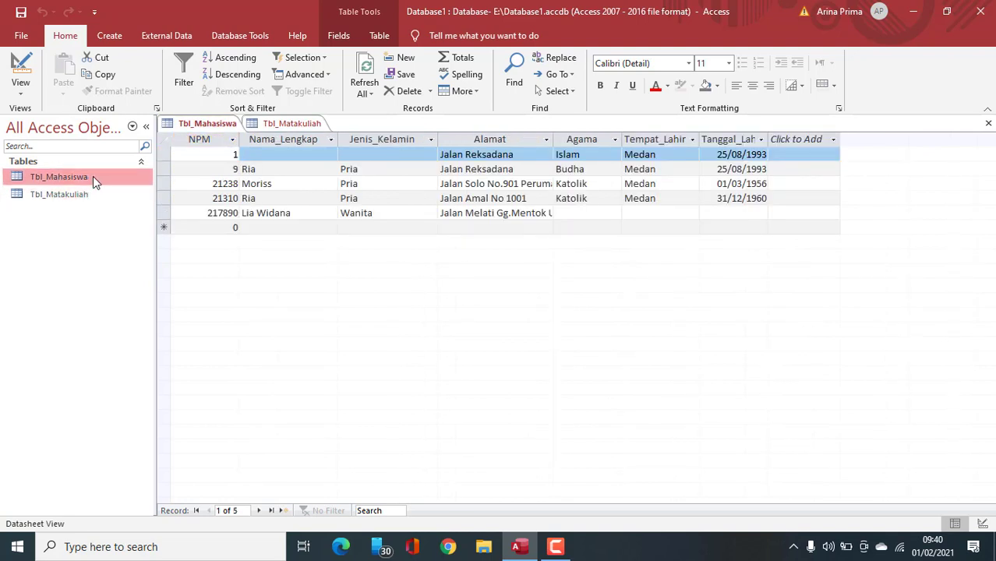
{"action": "left_click", "coordinate": [290, 124]}
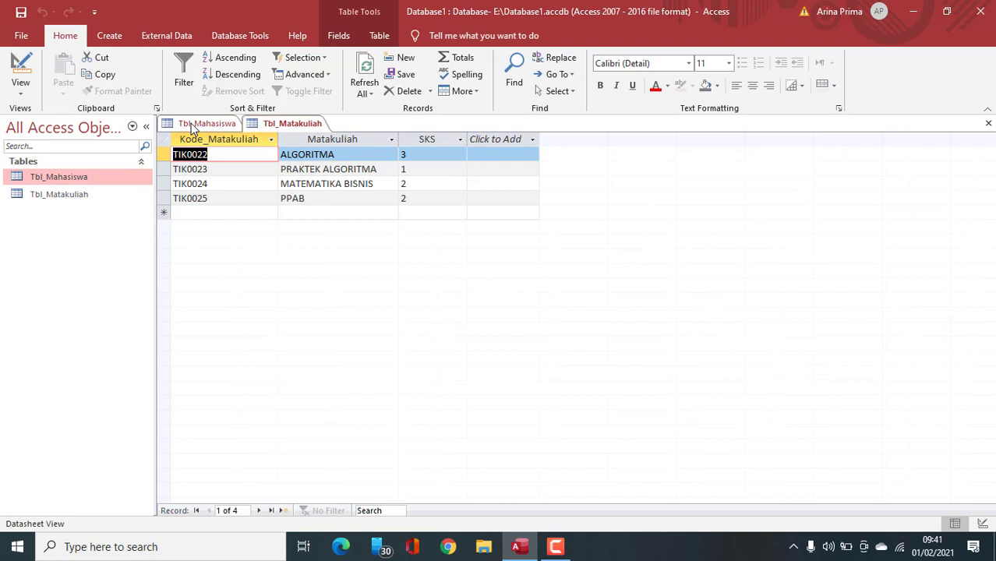
{"action": "left_click", "coordinate": [219, 127]}
{"action": "left_click", "coordinate": [269, 125]}
{"action": "left_click", "coordinate": [215, 127]}
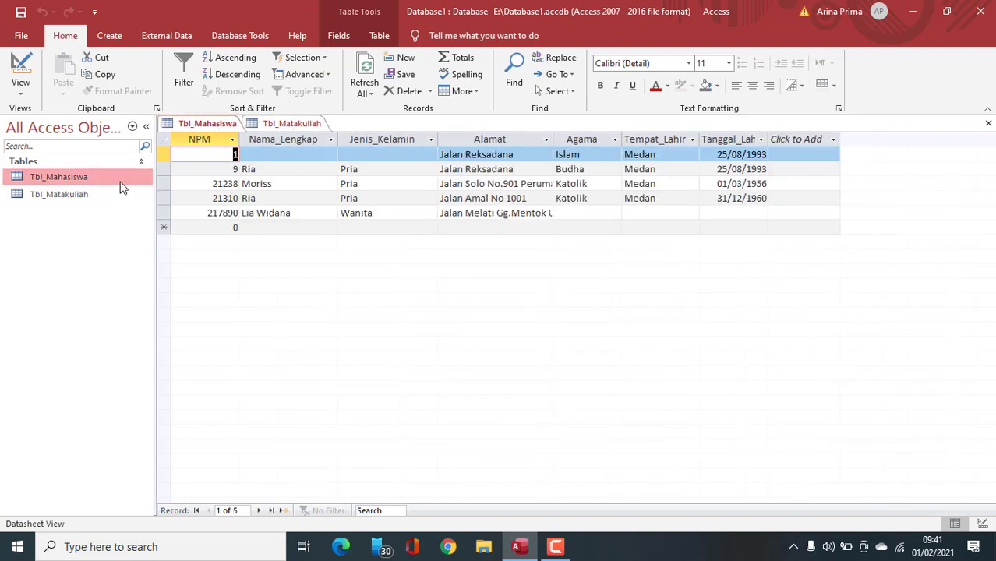
{"action": "left_click", "coordinate": [199, 141]}
{"action": "left_click", "coordinate": [302, 140]}
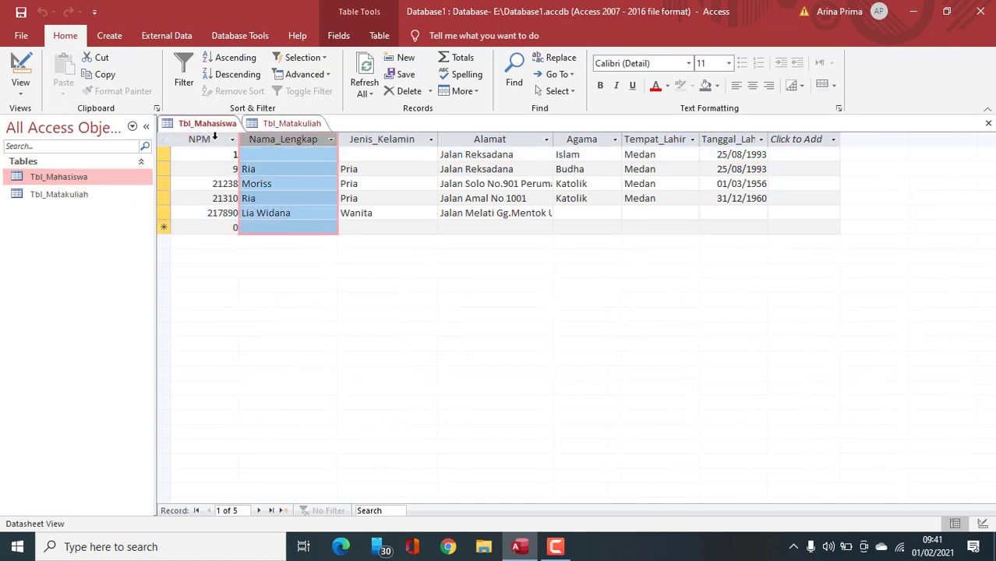
{"action": "left_click", "coordinate": [211, 137]}
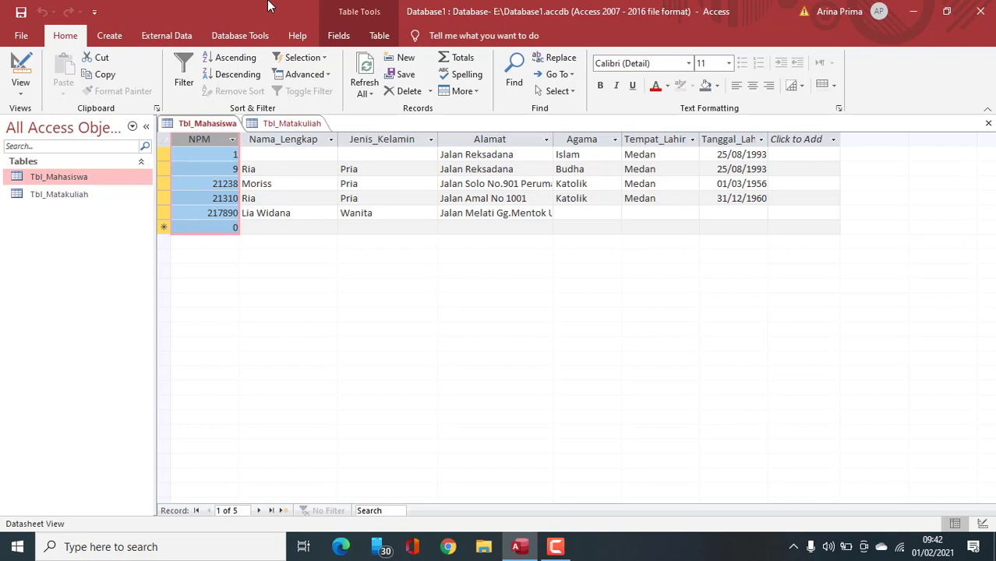
Close the Tbl_Matakuliah table and create a form based on the Tbl_Mahasiswa table
{"action": "left_click", "coordinate": [279, 124]}
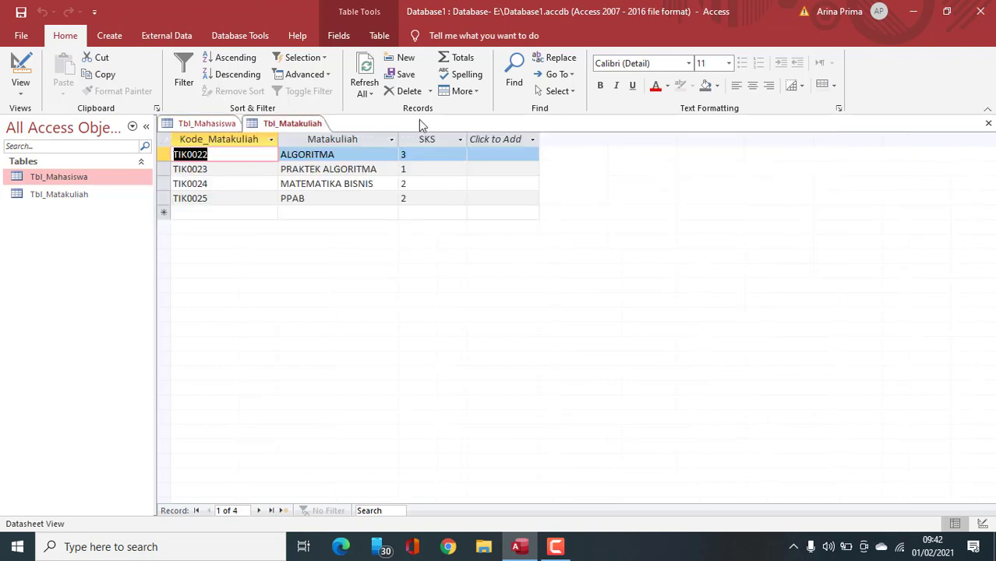
{"action": "left_click", "coordinate": [988, 123]}
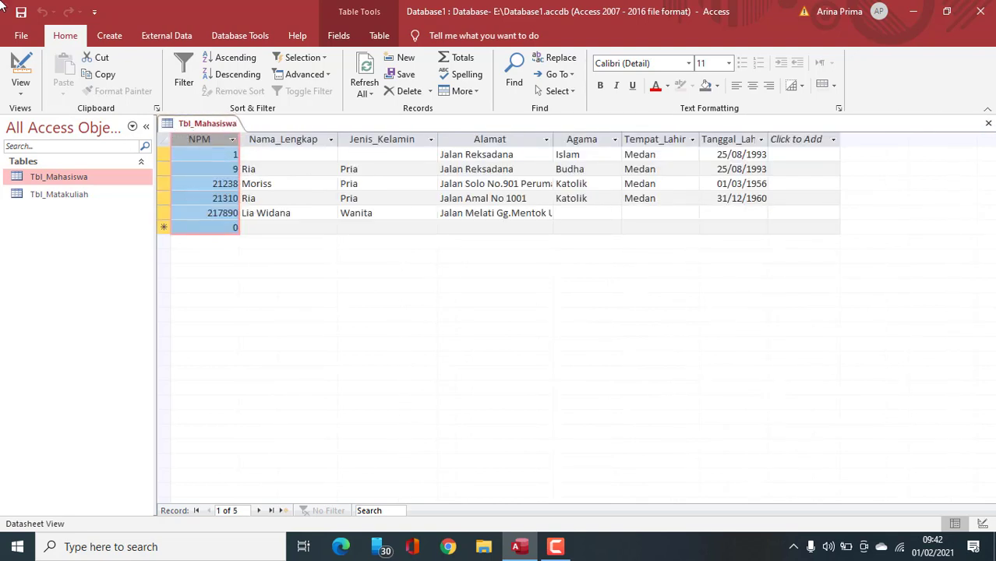
{"action": "left_click", "coordinate": [110, 36]}
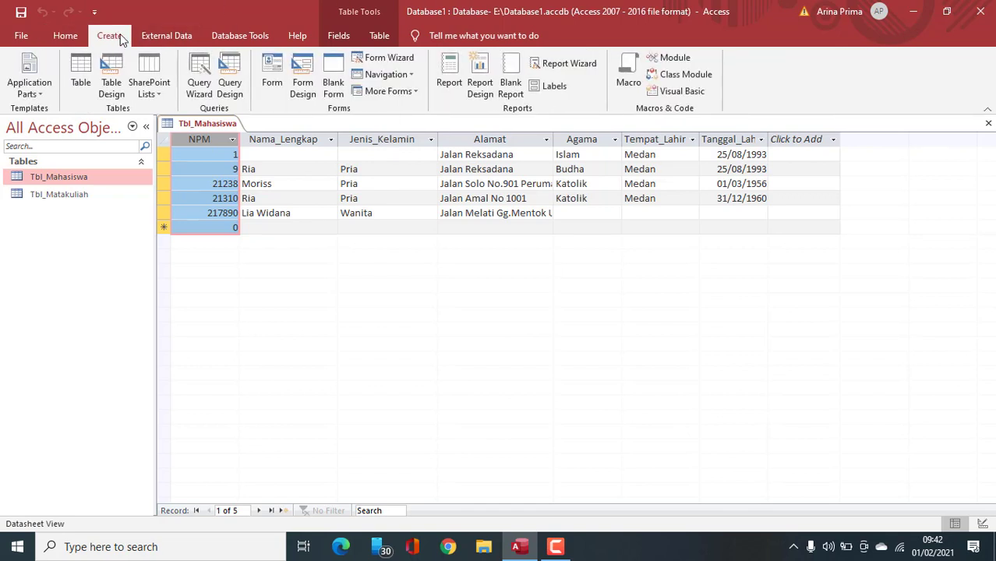
{"action": "left_click", "coordinate": [270, 70]}
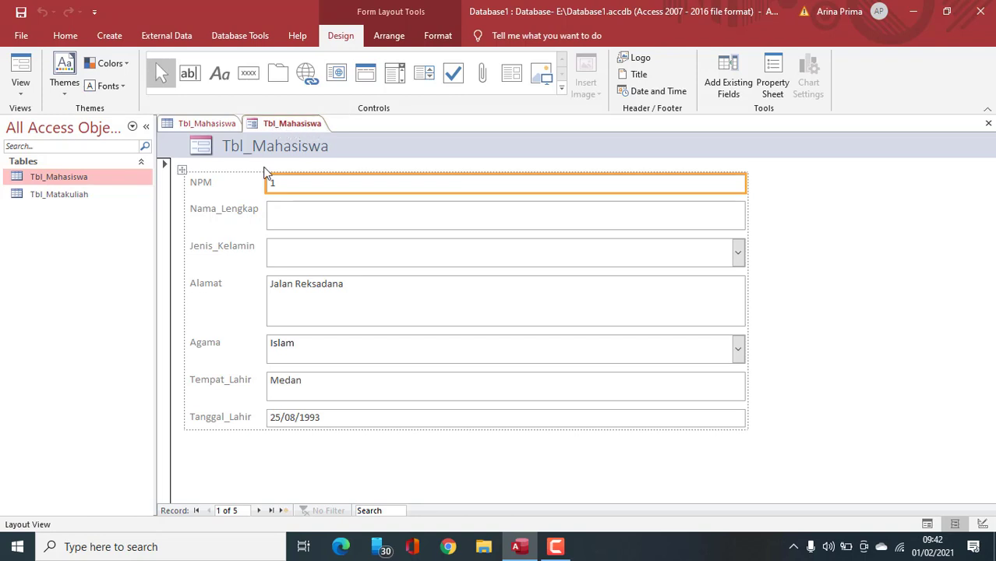
Examine the field labels of the new form from NPM to Tempat_Lahir against the columns of the source table
{"action": "left_click", "coordinate": [230, 183]}
{"action": "left_click", "coordinate": [305, 181]}
{"action": "left_click", "coordinate": [225, 206]}
{"action": "left_click", "coordinate": [287, 221]}
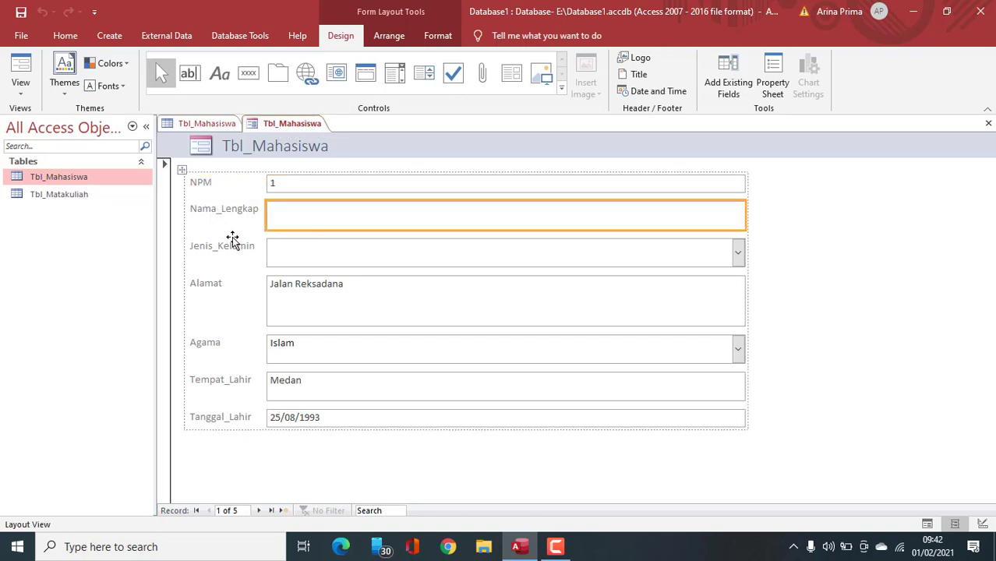
{"action": "left_click", "coordinate": [224, 251]}
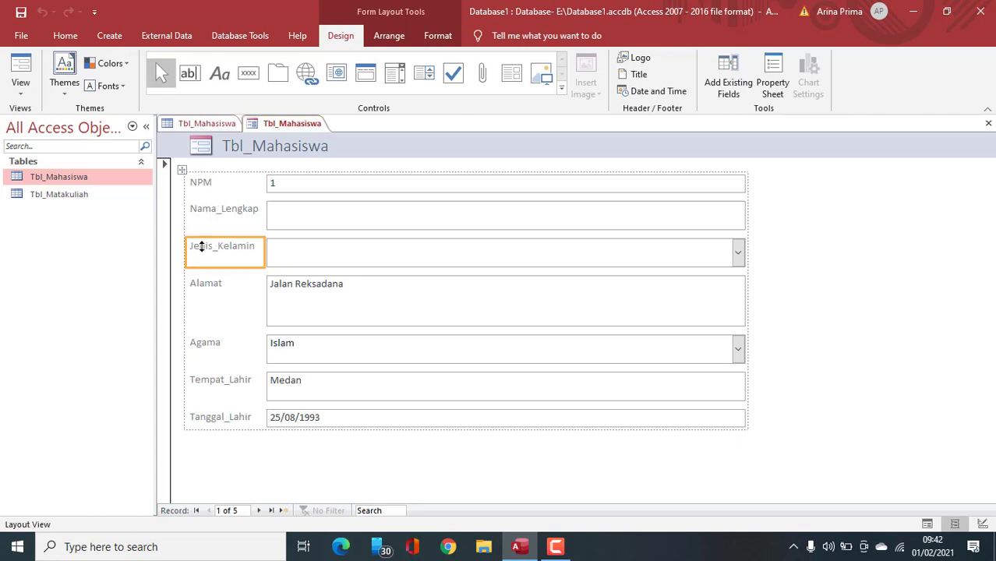
{"action": "left_click", "coordinate": [200, 124]}
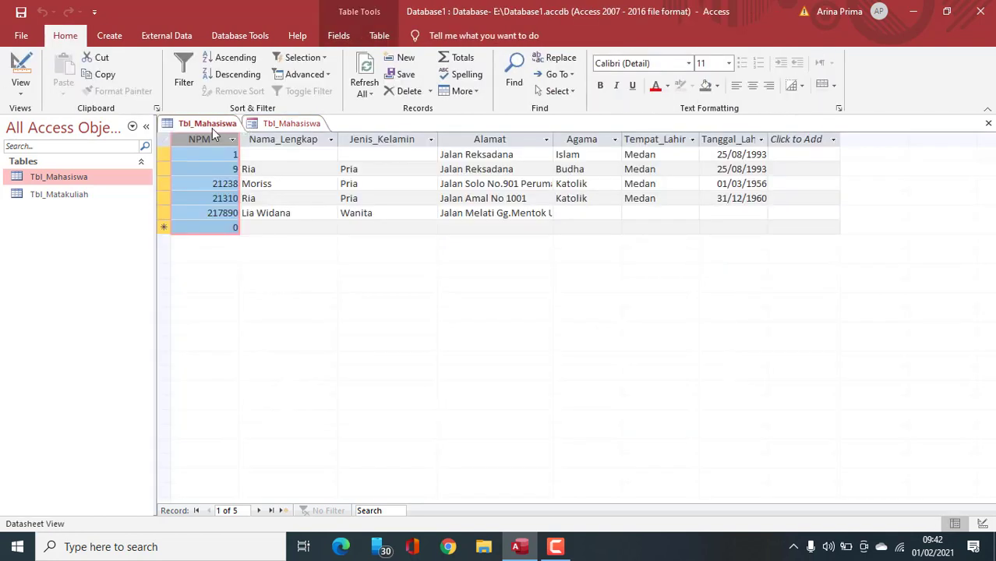
{"action": "left_click", "coordinate": [302, 125]}
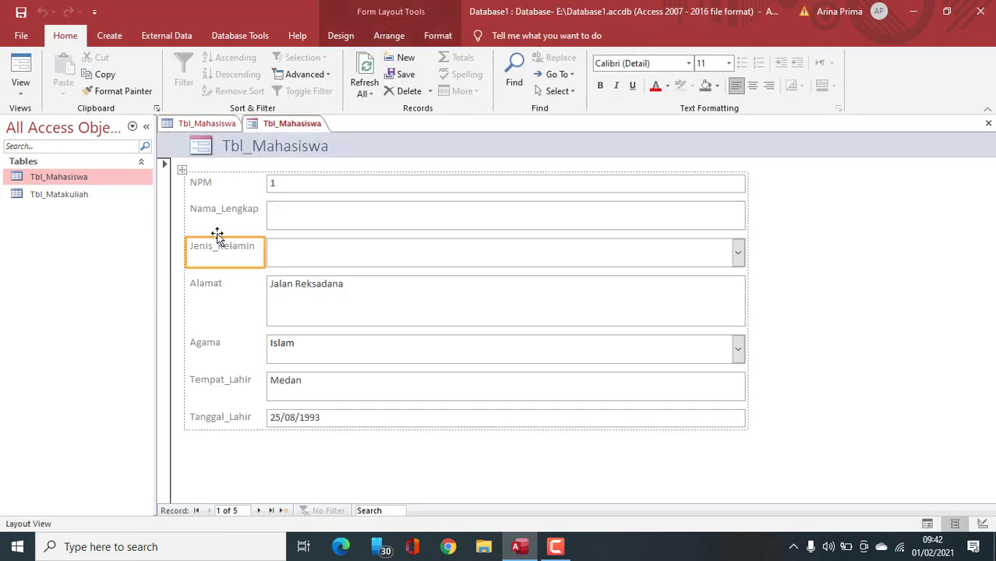
{"action": "left_click", "coordinate": [205, 295]}
{"action": "left_click", "coordinate": [202, 344]}
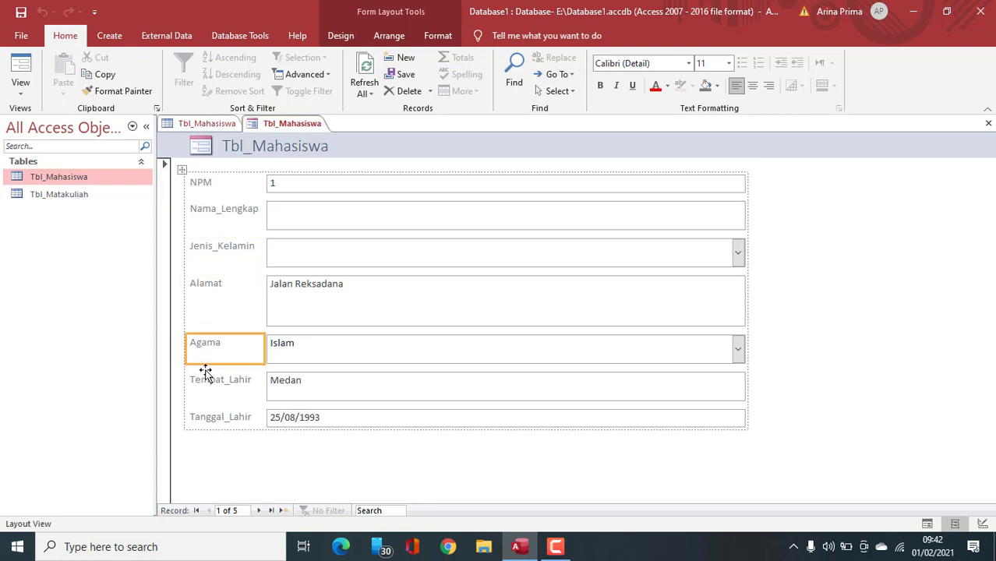
{"action": "left_click", "coordinate": [207, 374]}
Examine the form's data entry fields from NPM down to Tanggal_Lahir
{"action": "left_click", "coordinate": [309, 184]}
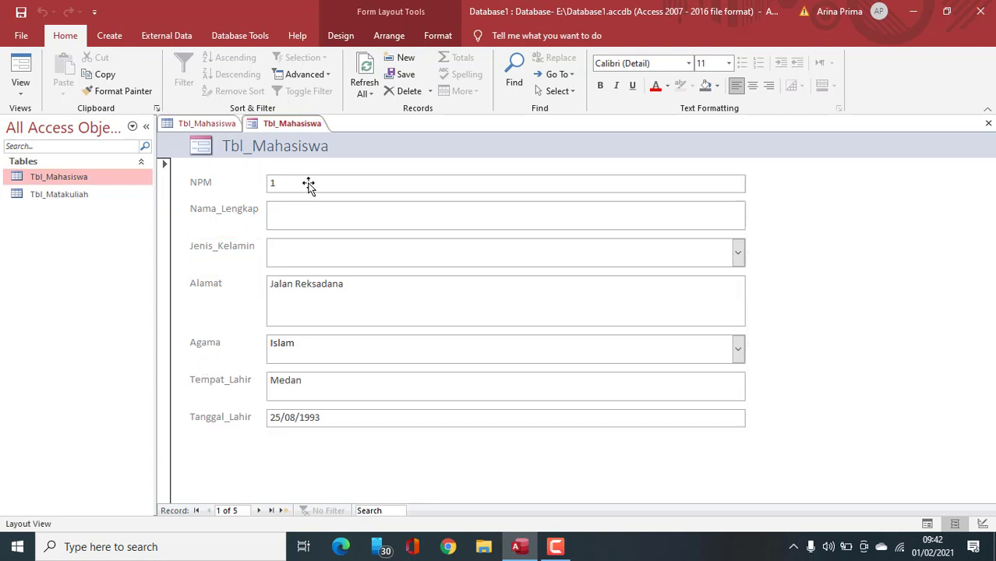
{"action": "left_click", "coordinate": [310, 216]}
{"action": "left_click", "coordinate": [305, 255]}
{"action": "left_click", "coordinate": [296, 300]}
{"action": "left_click", "coordinate": [309, 351]}
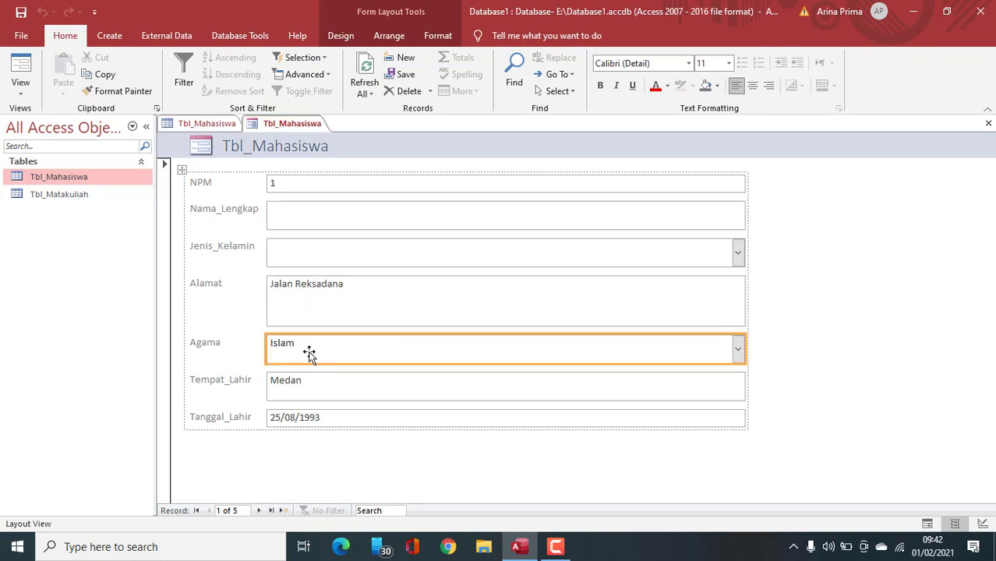
{"action": "left_click", "coordinate": [308, 384]}
{"action": "left_click", "coordinate": [318, 419]}
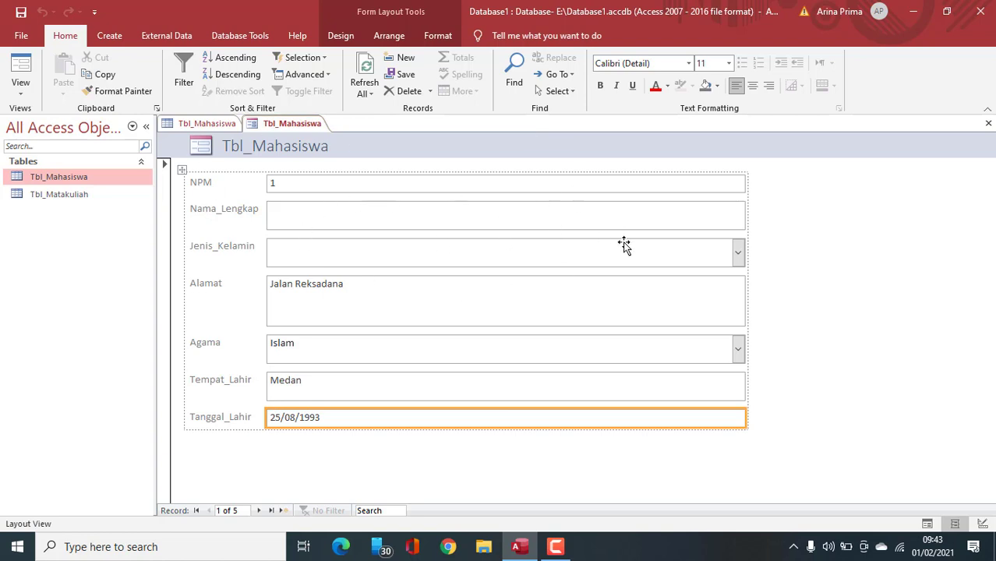
{"action": "left_click", "coordinate": [315, 183]}
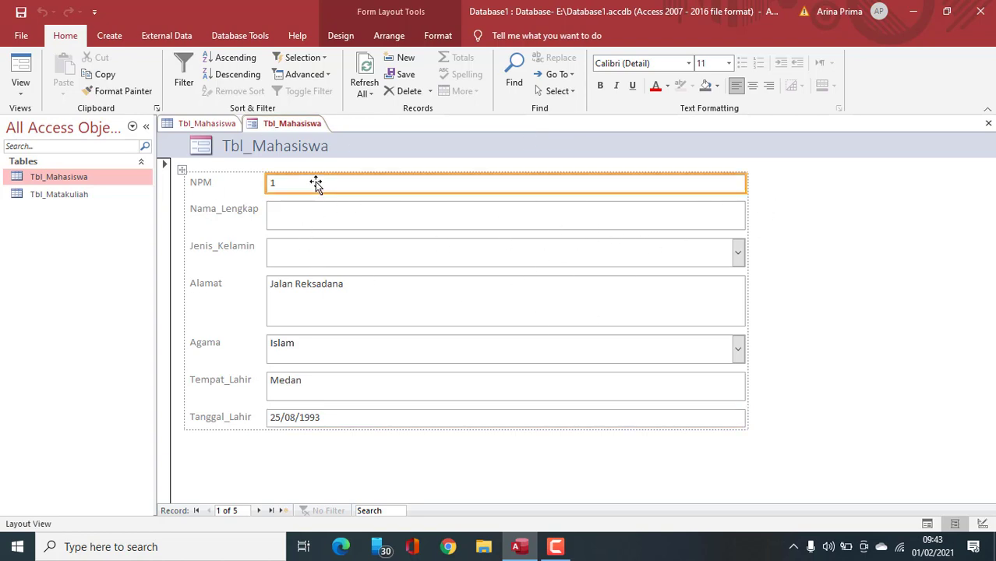
{"action": "left_click", "coordinate": [289, 206]}
{"action": "left_click", "coordinate": [288, 187]}
{"action": "left_click", "coordinate": [288, 248]}
{"action": "left_click", "coordinate": [294, 222]}
{"action": "left_click", "coordinate": [290, 282]}
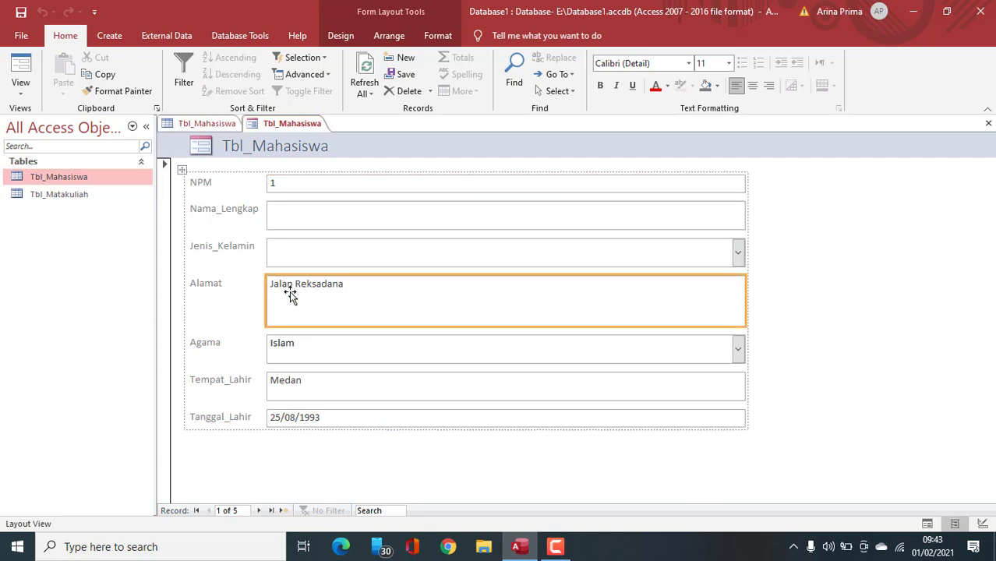
Compare the Tbl_Mahasiswa datasheet with the form, checking the NPM and Nama_Lengkap fields
{"action": "left_click", "coordinate": [179, 128]}
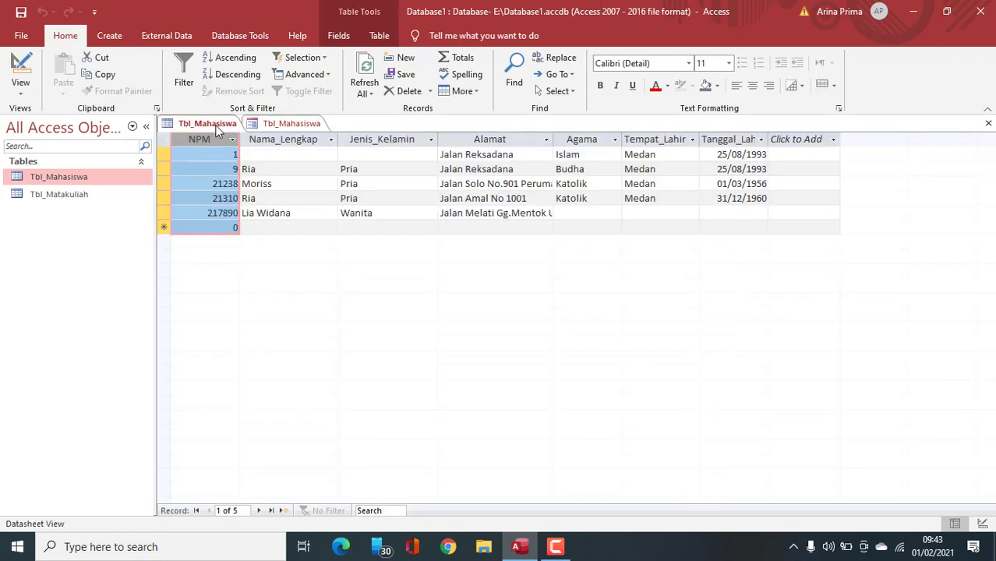
{"action": "left_click", "coordinate": [285, 131]}
{"action": "left_click", "coordinate": [278, 190]}
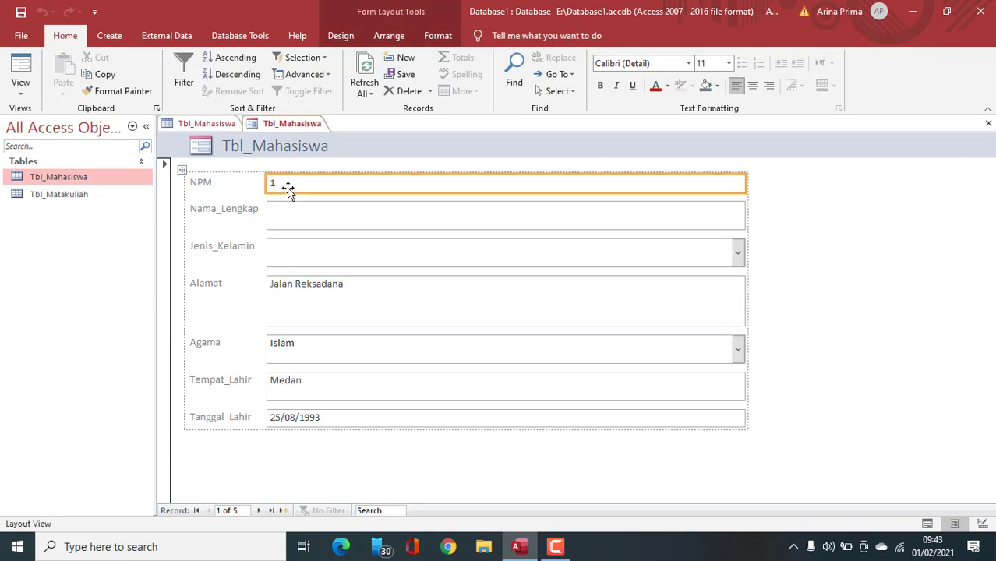
{"action": "left_click", "coordinate": [302, 216]}
{"action": "left_click", "coordinate": [334, 191]}
{"action": "left_click", "coordinate": [201, 185]}
{"action": "left_click", "coordinate": [311, 187]}
Show the full set of form design controls and examine the Text Box control in relation to the NPM field
{"action": "left_click", "coordinate": [338, 37]}
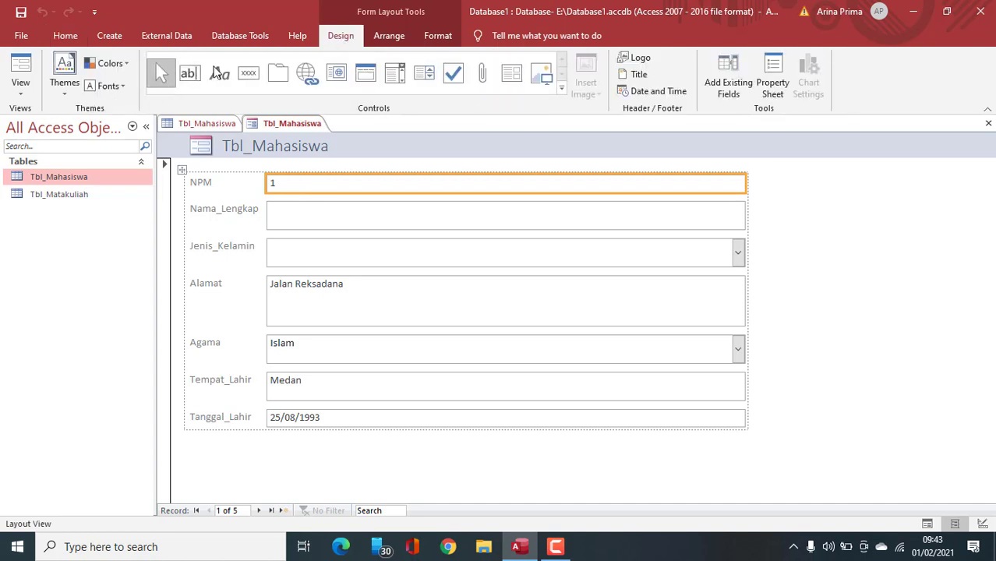
{"action": "left_click", "coordinate": [560, 88]}
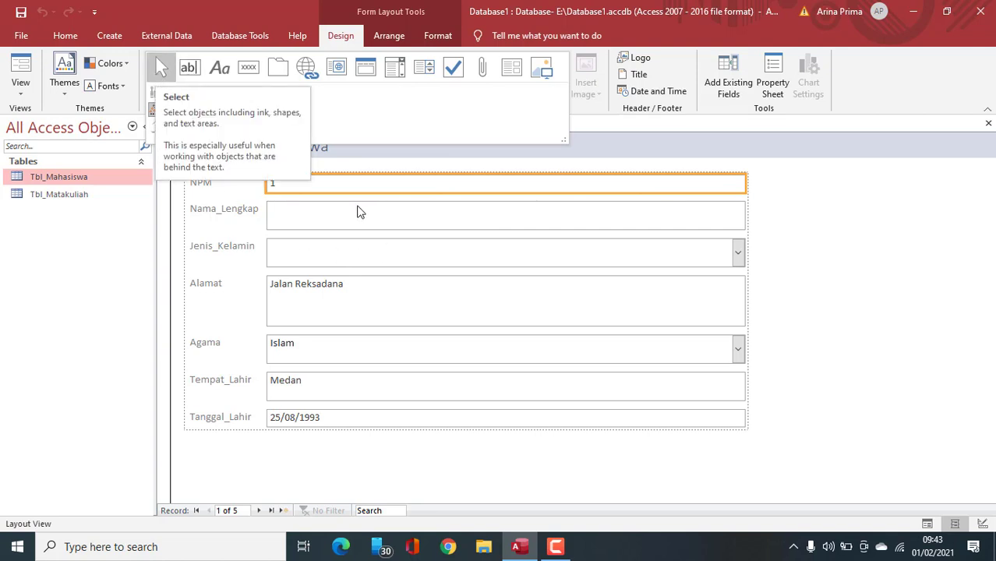
{"action": "left_click", "coordinate": [335, 204]}
{"action": "left_click", "coordinate": [329, 211]}
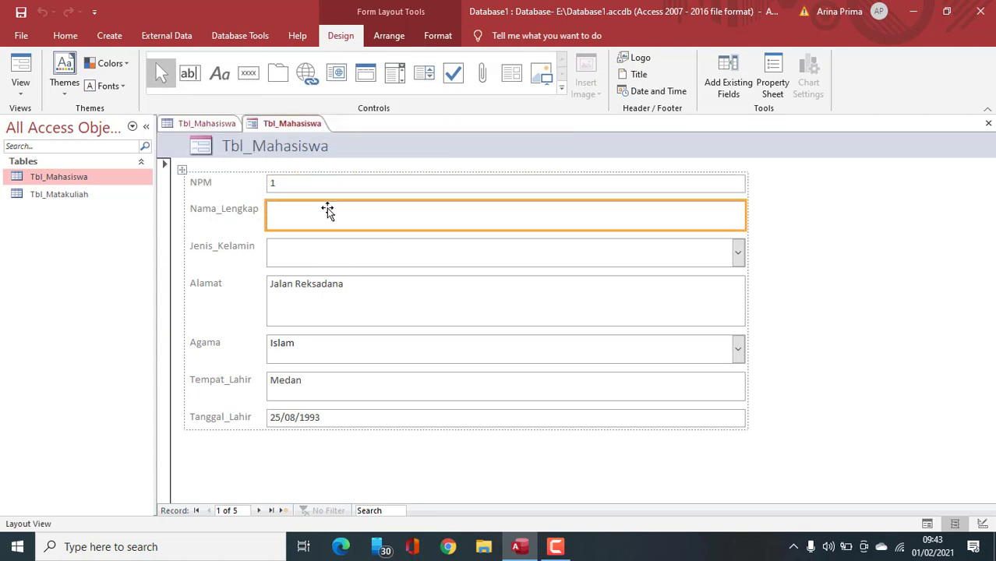
{"action": "left_click", "coordinate": [223, 208]}
{"action": "left_click", "coordinate": [223, 186]}
{"action": "left_click", "coordinate": [283, 187]}
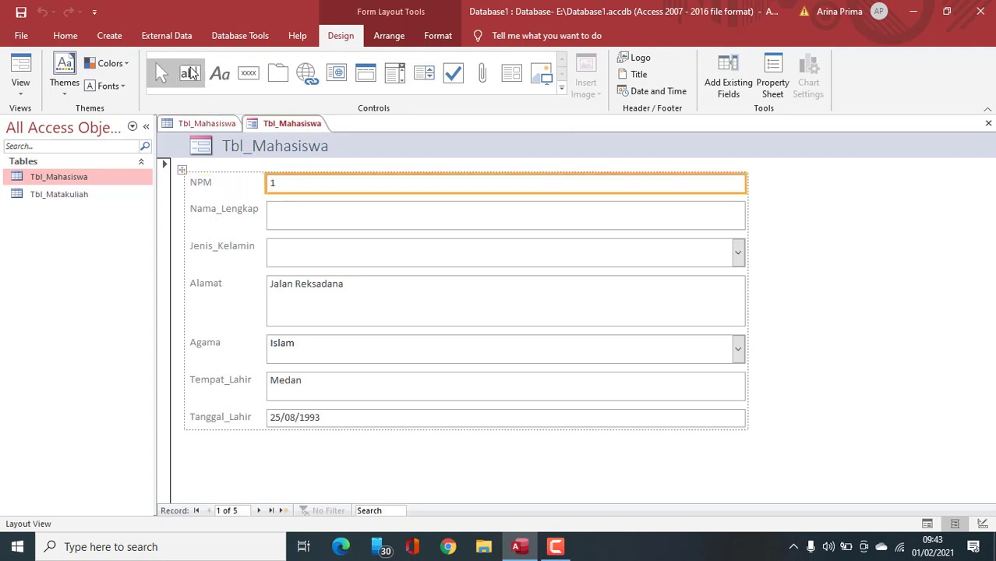
{"action": "left_click", "coordinate": [191, 72]}
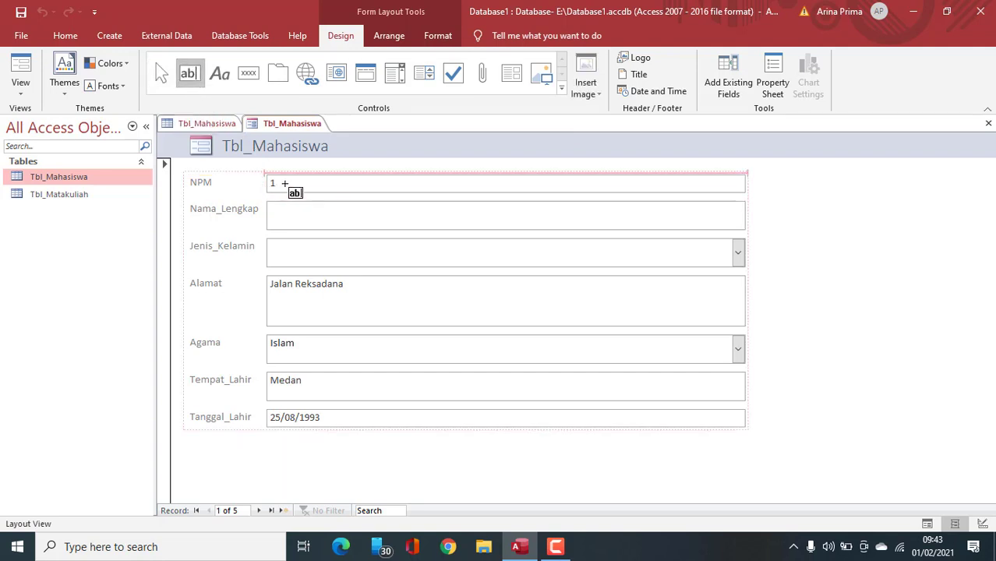
{"action": "key", "text": "Escape"}
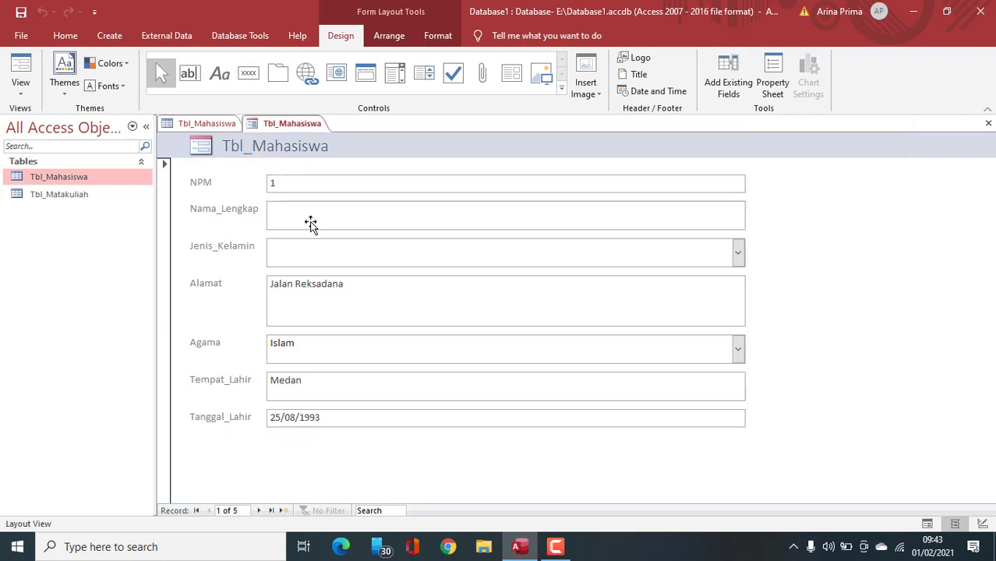
Examine the control types of the form's NPM, Nama_Lengkap, Jenis_Kelamin and Alamat fields, including the Nama_Lengkap label
{"action": "left_click", "coordinate": [325, 182]}
{"action": "left_click", "coordinate": [291, 209]}
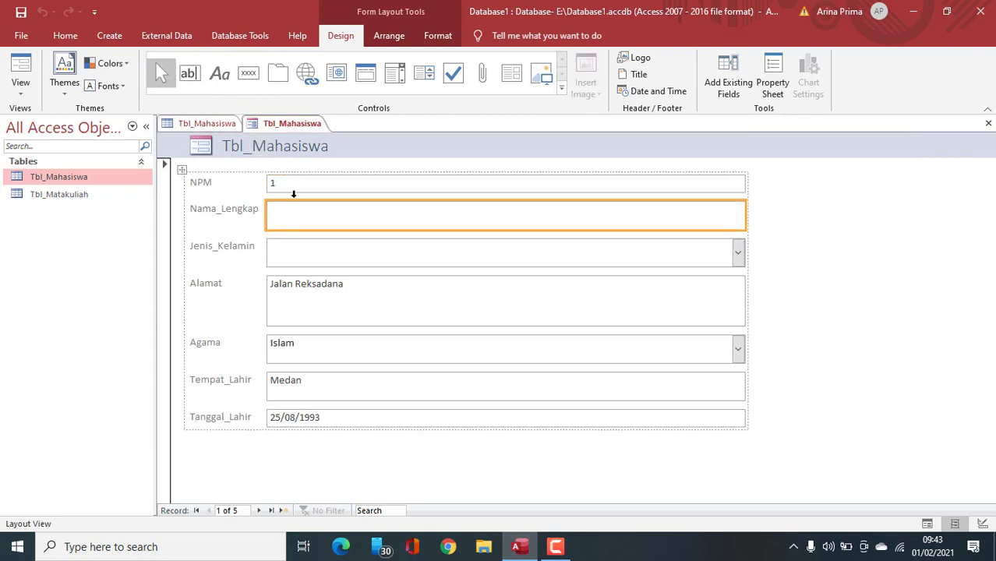
{"action": "left_click", "coordinate": [292, 192]}
{"action": "left_click", "coordinate": [293, 213]}
{"action": "left_click", "coordinate": [294, 187]}
{"action": "left_click", "coordinate": [300, 251]}
{"action": "left_click", "coordinate": [306, 294]}
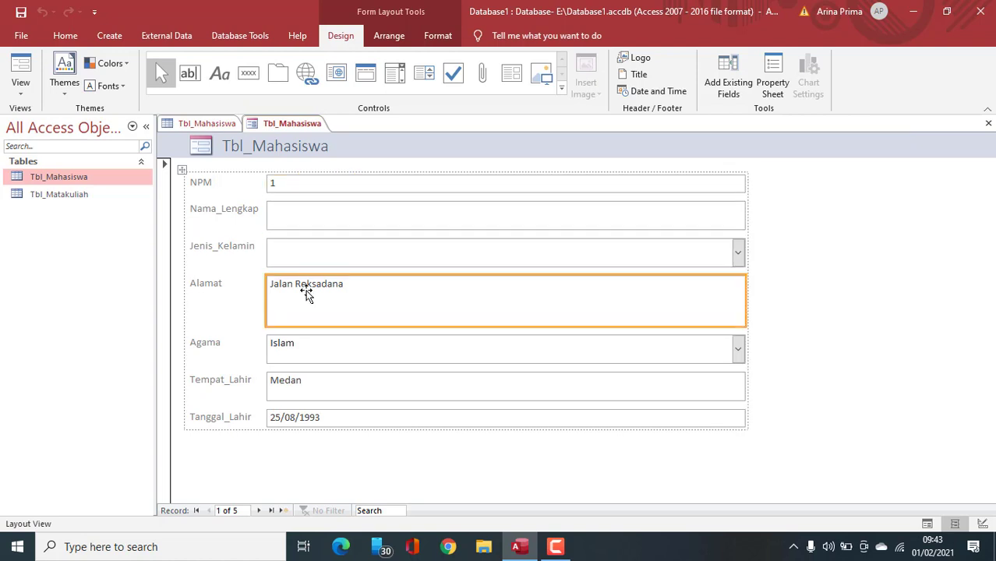
{"action": "left_click", "coordinate": [301, 250]}
{"action": "left_click", "coordinate": [307, 297]}
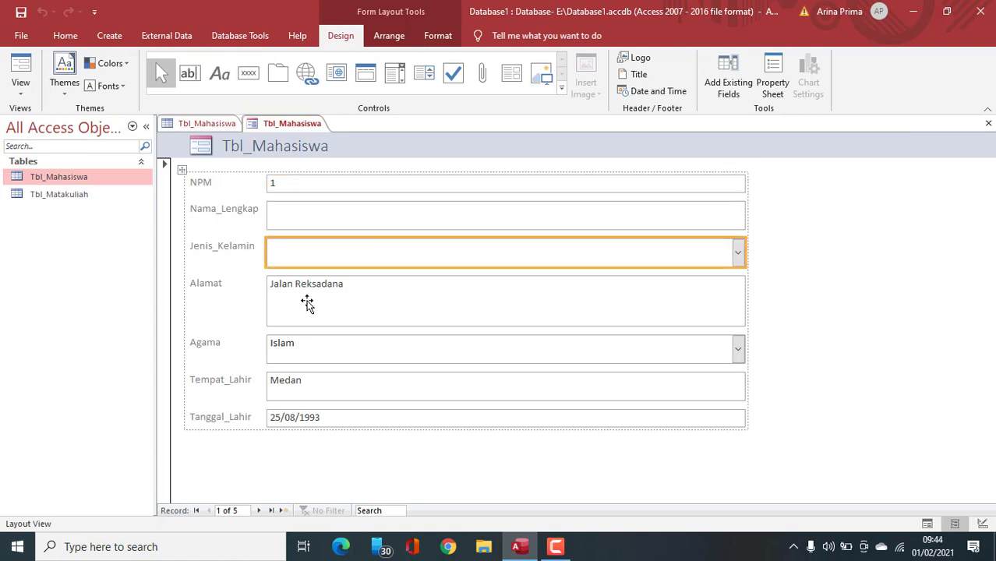
{"action": "left_click", "coordinate": [314, 253]}
{"action": "left_click", "coordinate": [318, 218]}
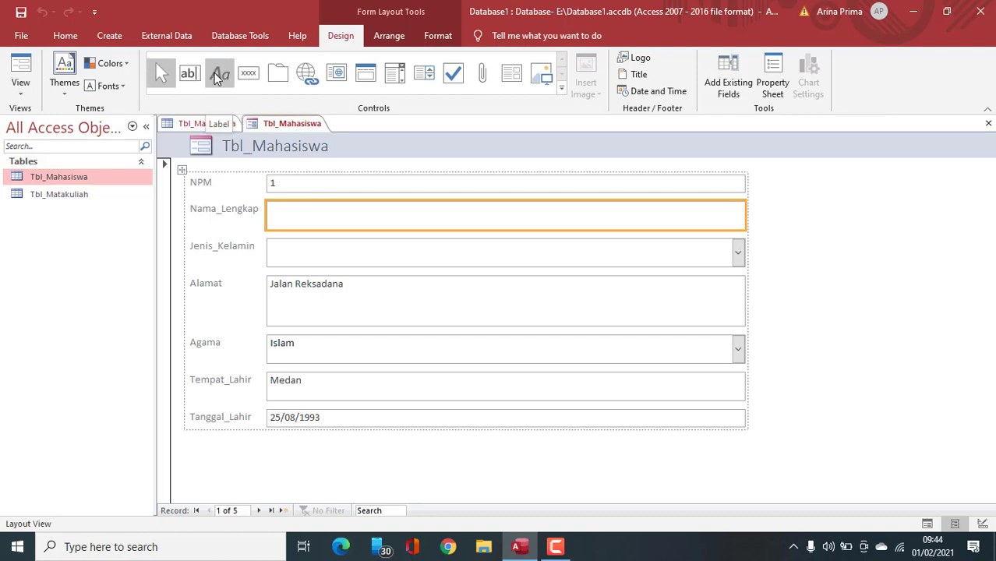
{"action": "left_click", "coordinate": [206, 215]}
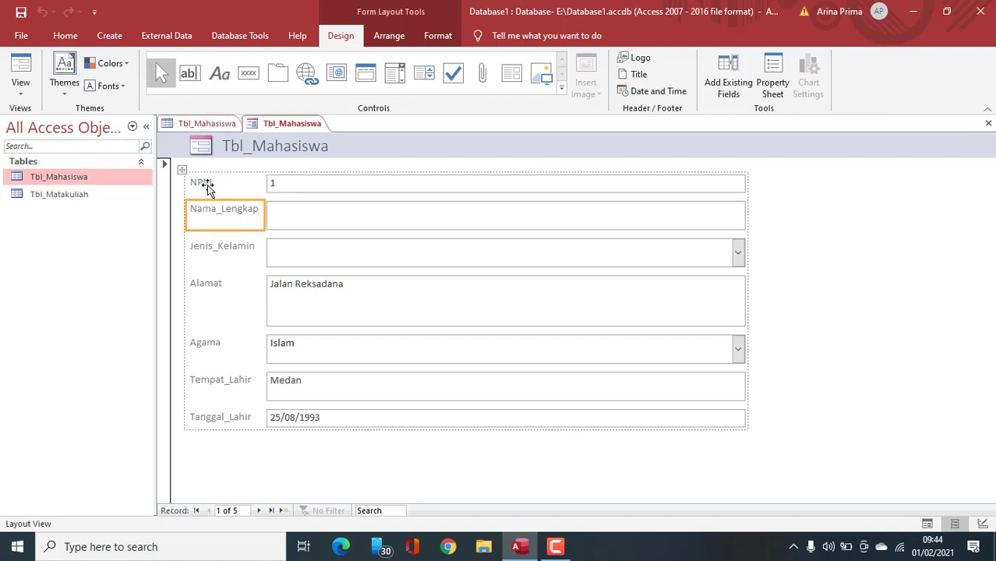
Examine the NPM and Nama_Lengkap labels on the form
{"action": "left_click", "coordinate": [207, 187]}
{"action": "left_click", "coordinate": [224, 210]}
{"action": "left_click", "coordinate": [219, 232]}
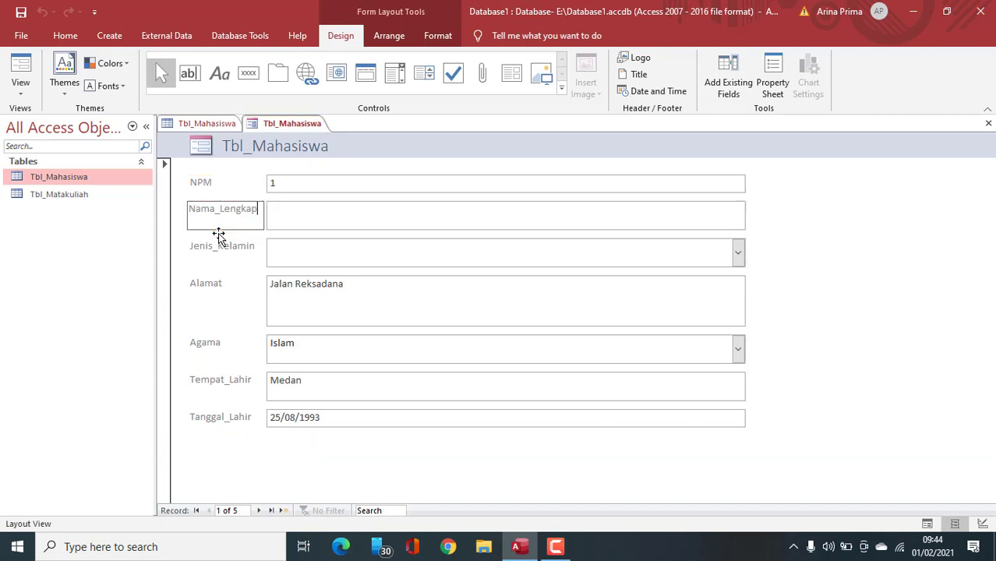
{"action": "left_click", "coordinate": [219, 81]}
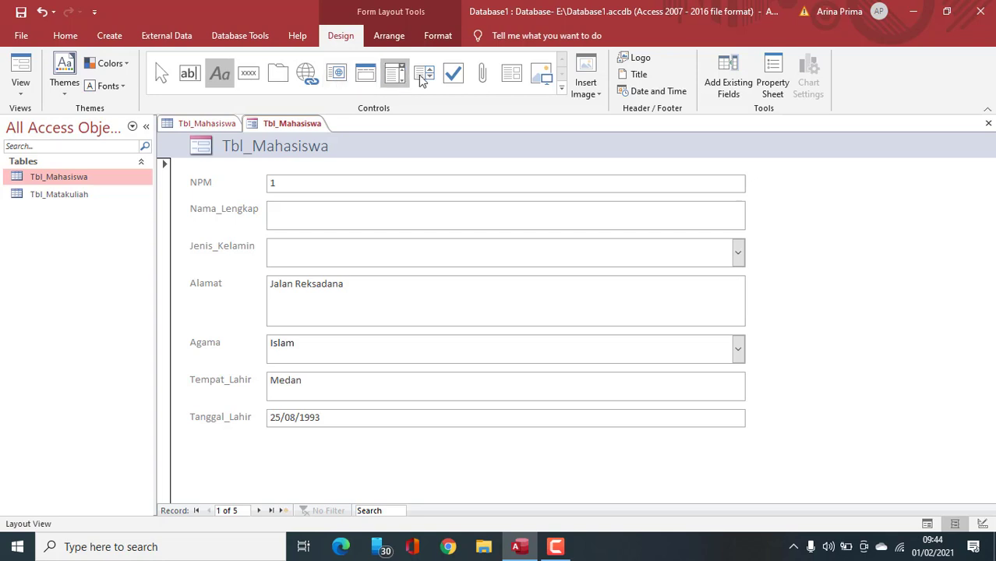
{"action": "left_click", "coordinate": [561, 85]}
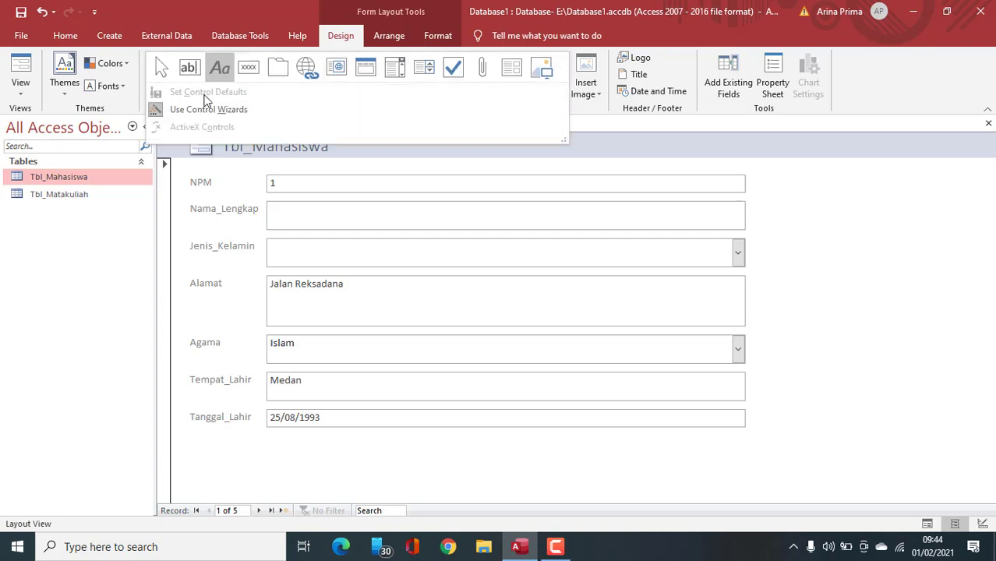
{"action": "left_click", "coordinate": [326, 154]}
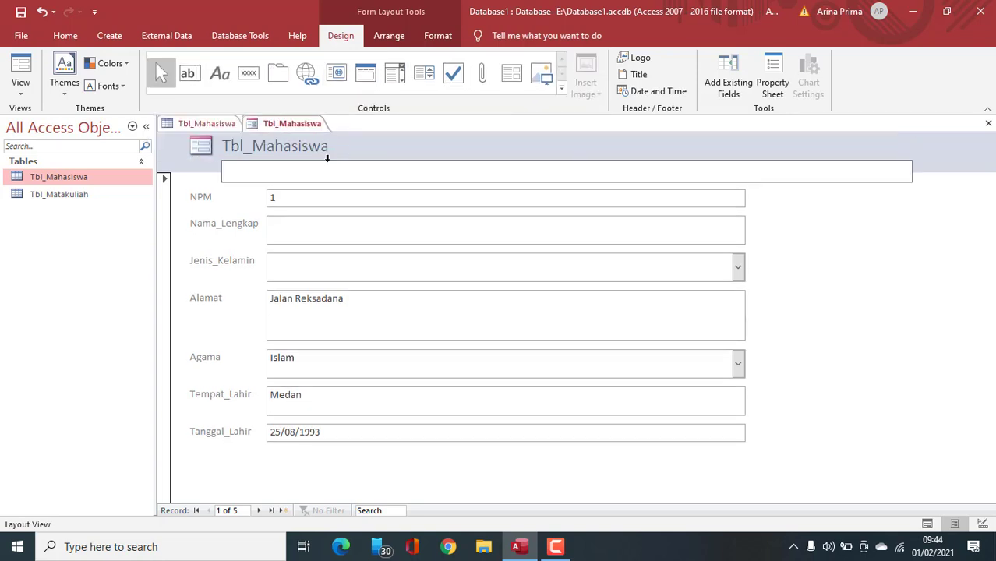
{"action": "left_click", "coordinate": [370, 153]}
{"action": "left_click", "coordinate": [319, 165]}
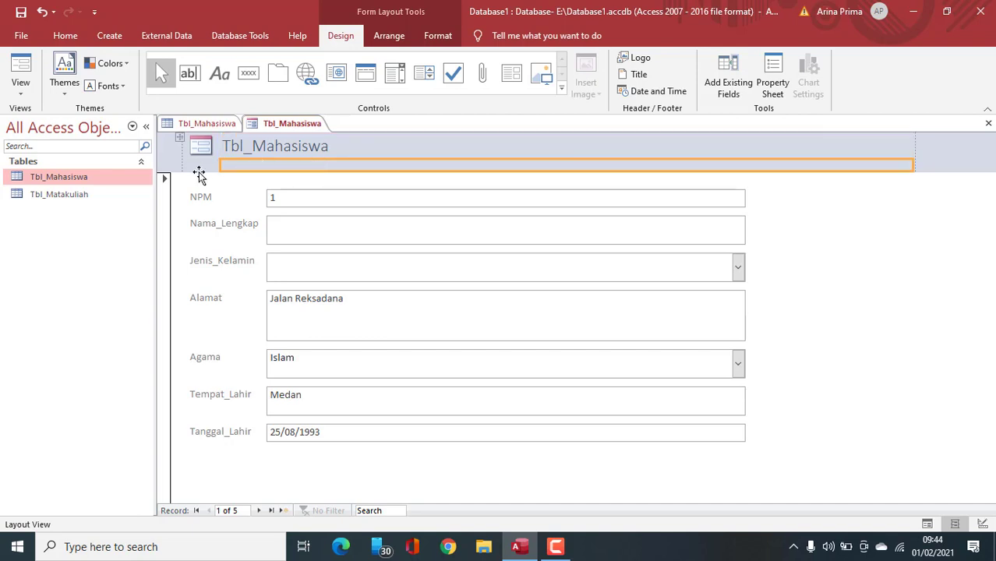
{"action": "left_click", "coordinate": [199, 169]}
{"action": "left_click", "coordinate": [266, 169]}
{"action": "key", "text": "Delete"}
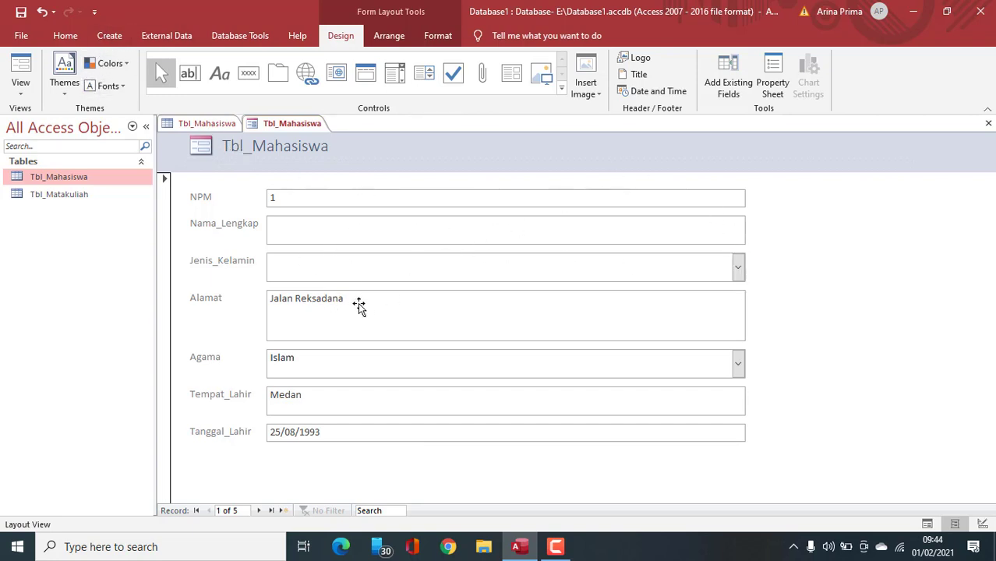
Create a blank form in Design view and enlarge its Detail section to about 20.5 wide and 12 high on the rulers
{"action": "left_click", "coordinate": [107, 36]}
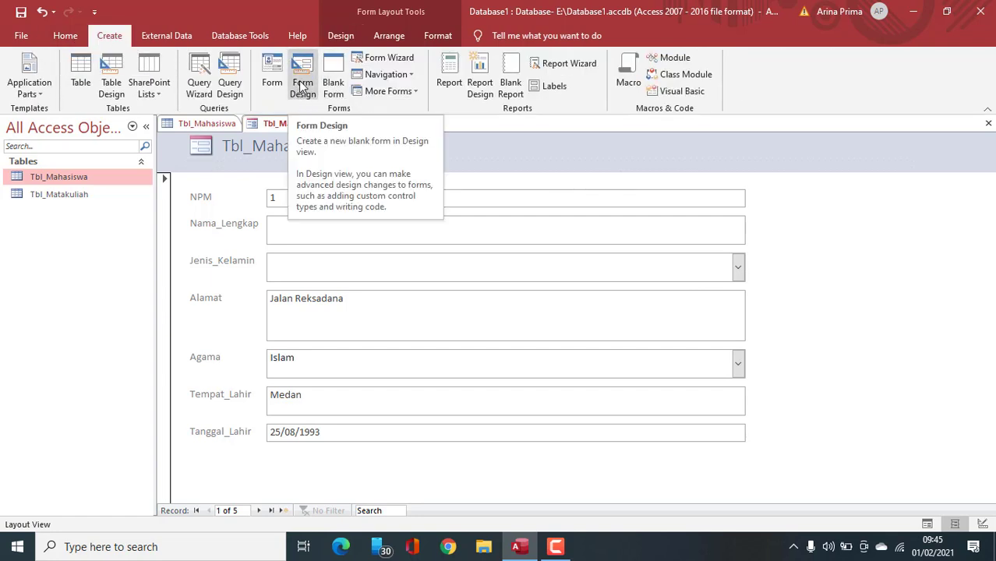
{"action": "left_click", "coordinate": [301, 86]}
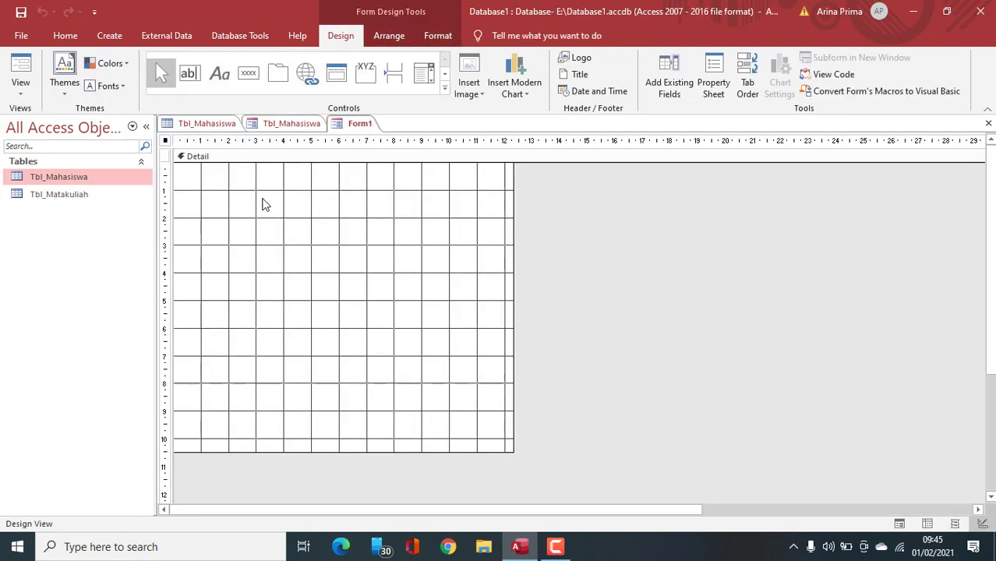
{"action": "left_click", "coordinate": [492, 210]}
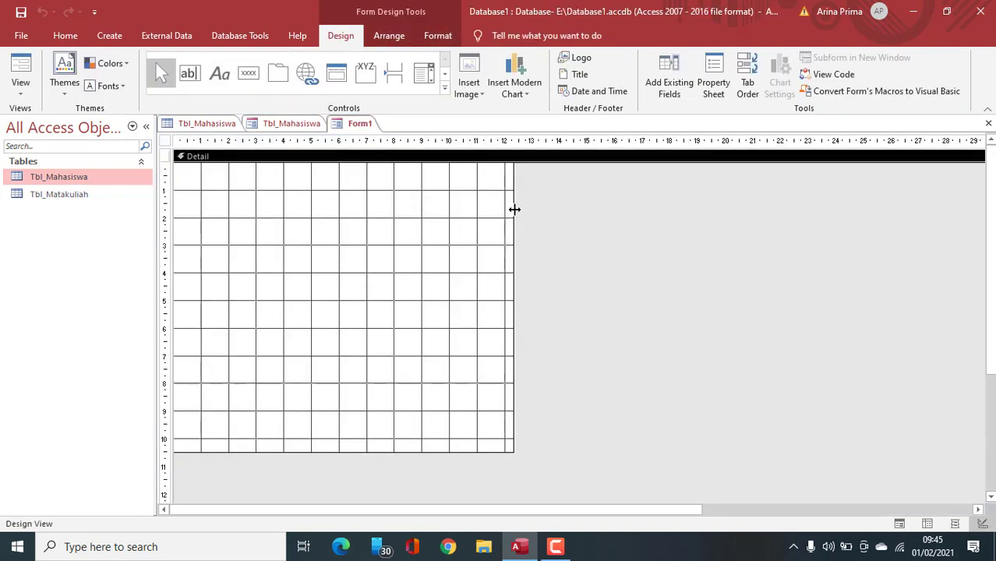
{"action": "left_click_drag", "start_coordinate": [514, 209], "coordinate": [739, 218]}
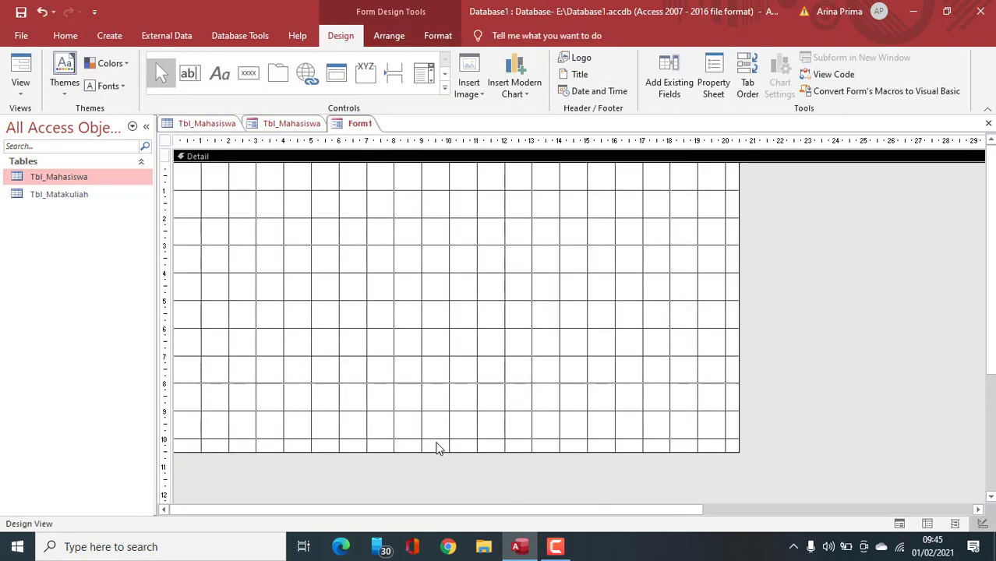
{"action": "left_click_drag", "start_coordinate": [436, 453], "coordinate": [431, 494]}
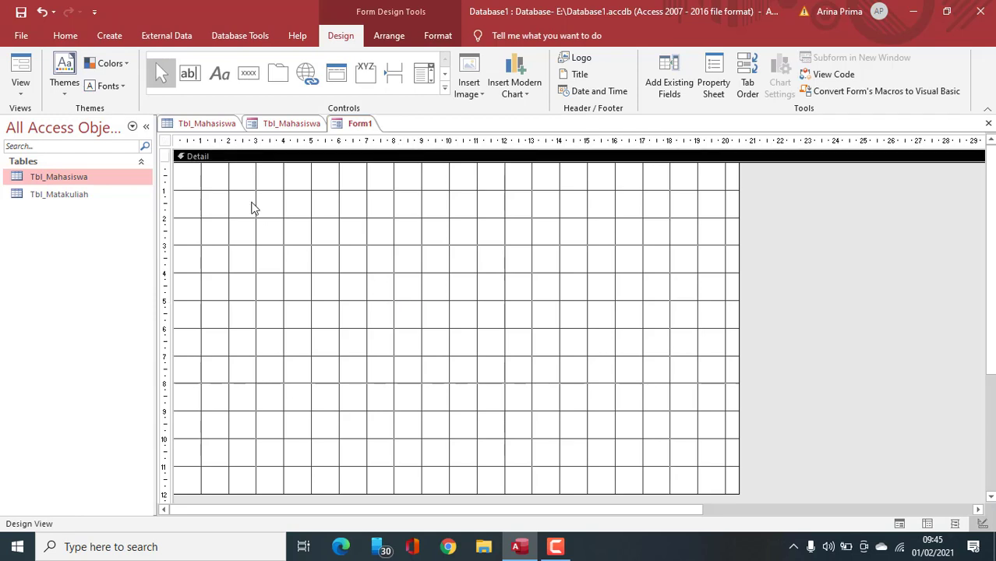
Review the existing Tbl_Mahasiswa form and datasheet as a reference for the new blank form
{"action": "left_click", "coordinate": [293, 125]}
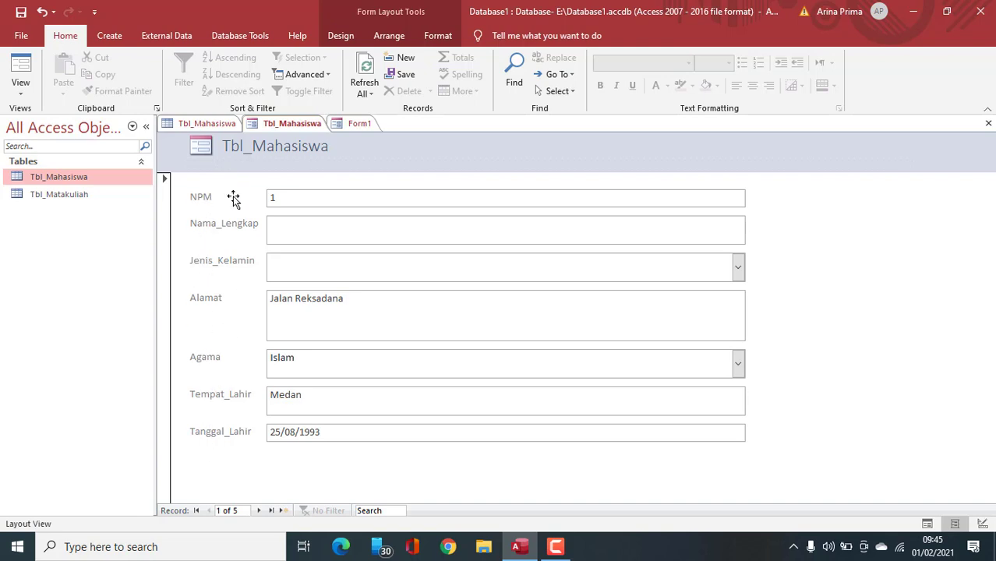
{"action": "left_click", "coordinate": [207, 124]}
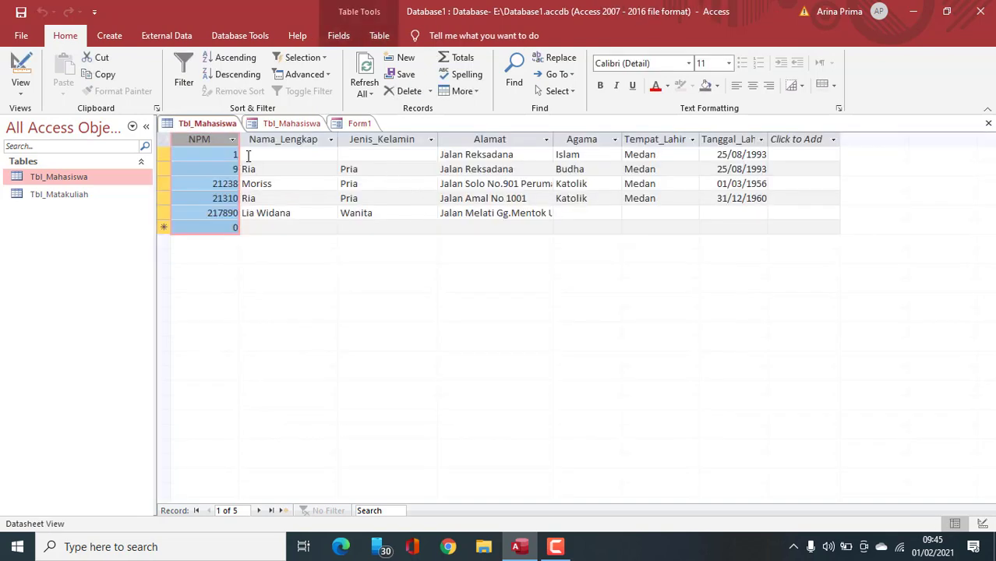
{"action": "left_click", "coordinate": [360, 125]}
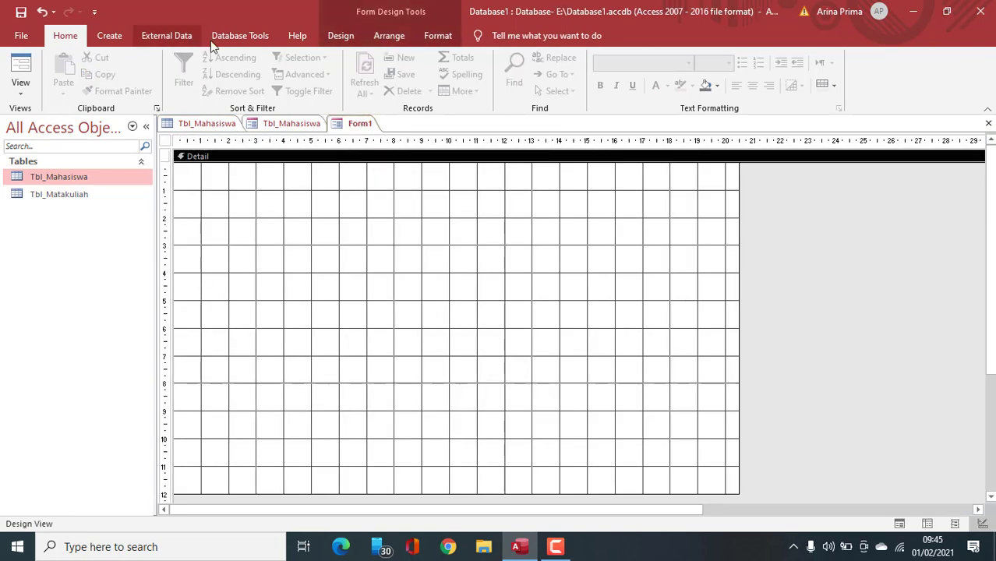
Show the fields of all tables for the new form and expand the Tbl_Mahasiswa fields
{"action": "left_click", "coordinate": [340, 36]}
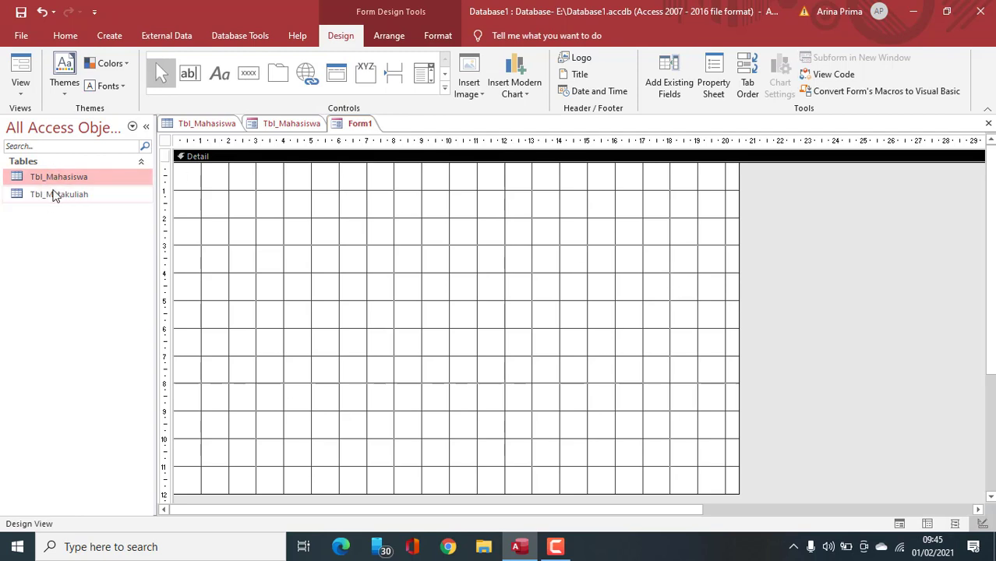
{"action": "left_click", "coordinate": [671, 92]}
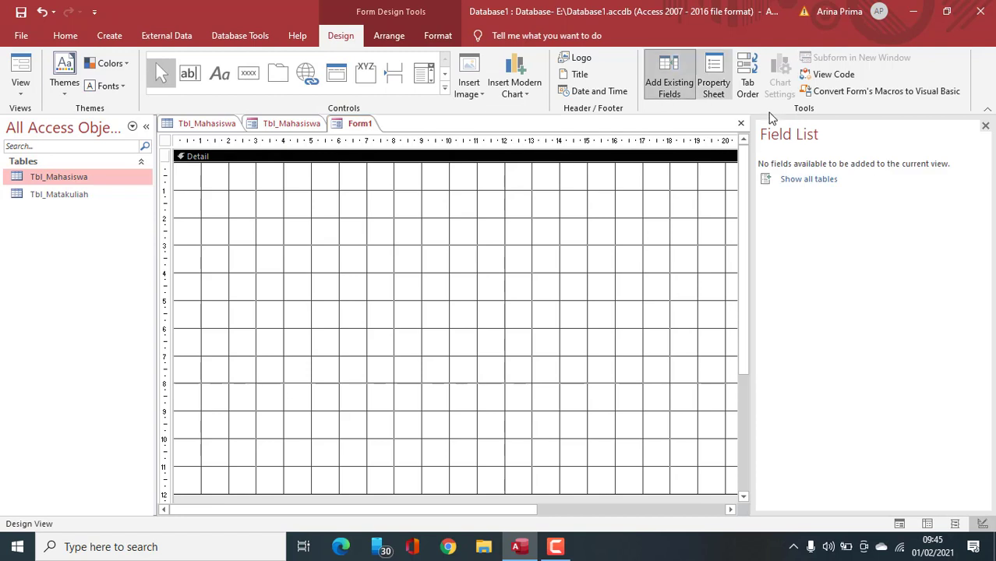
{"action": "left_click", "coordinate": [819, 186]}
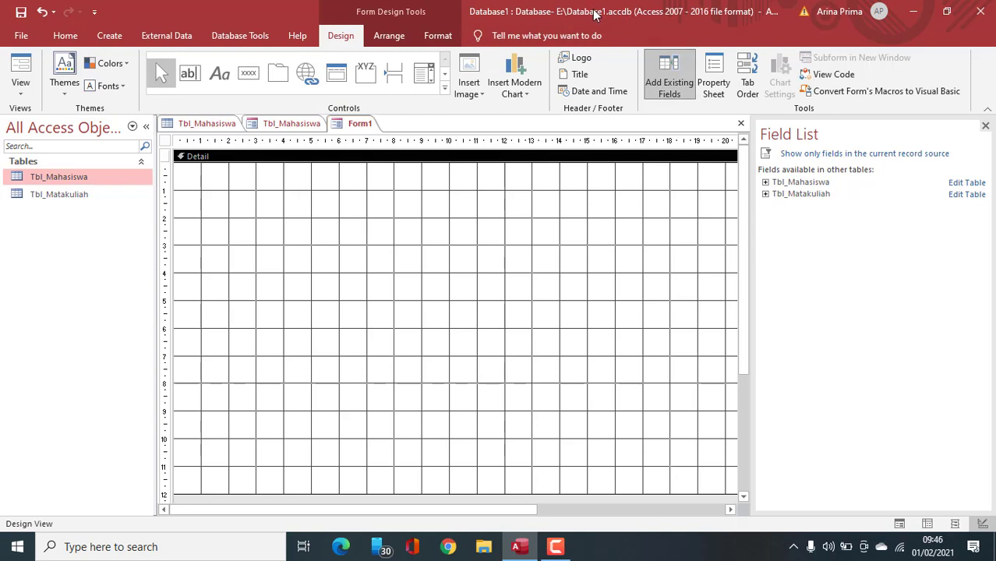
{"action": "left_click", "coordinate": [765, 183]}
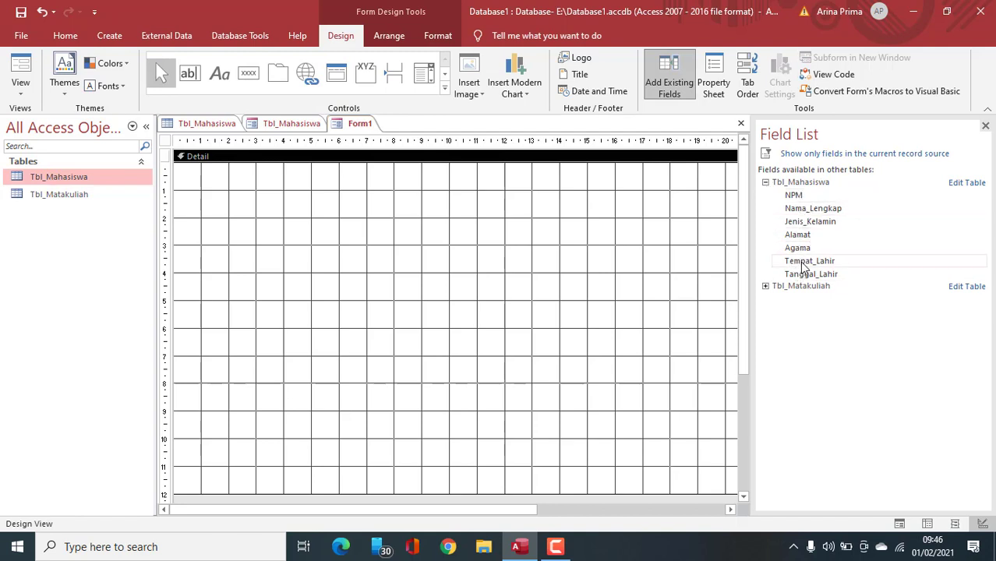
Add all seven Tbl_Mahasiswa fields, NPM to Tanggal_Lahir, to the form and move them together towards the centre of the Detail grid
{"action": "double_click", "coordinate": [793, 196]}
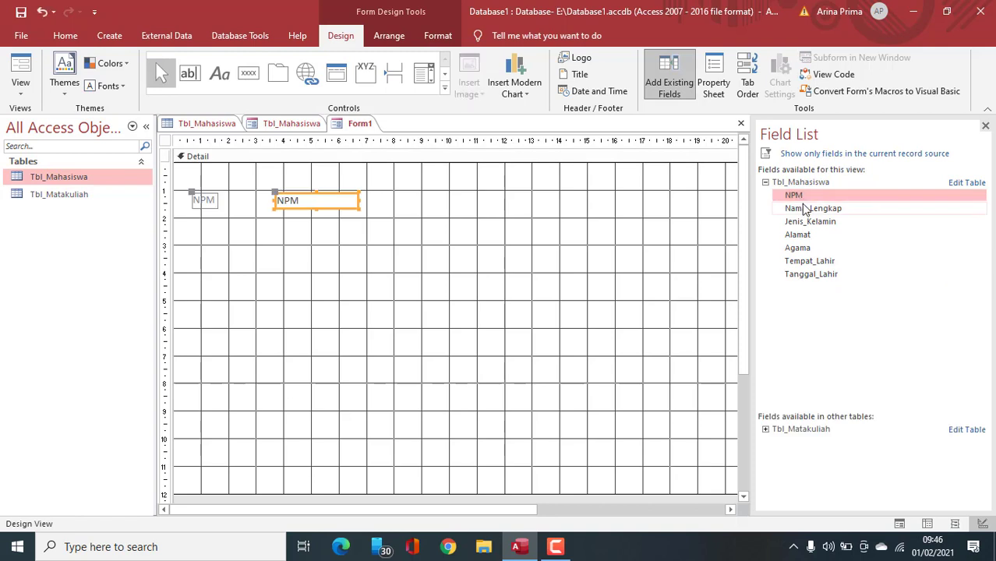
{"action": "double_click", "coordinate": [802, 208]}
{"action": "double_click", "coordinate": [802, 222]}
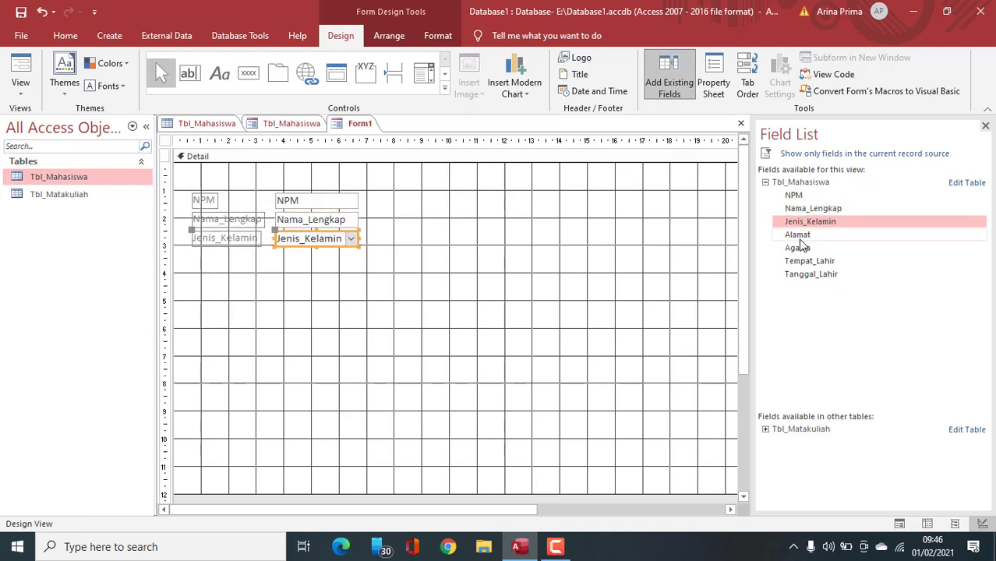
{"action": "double_click", "coordinate": [803, 237]}
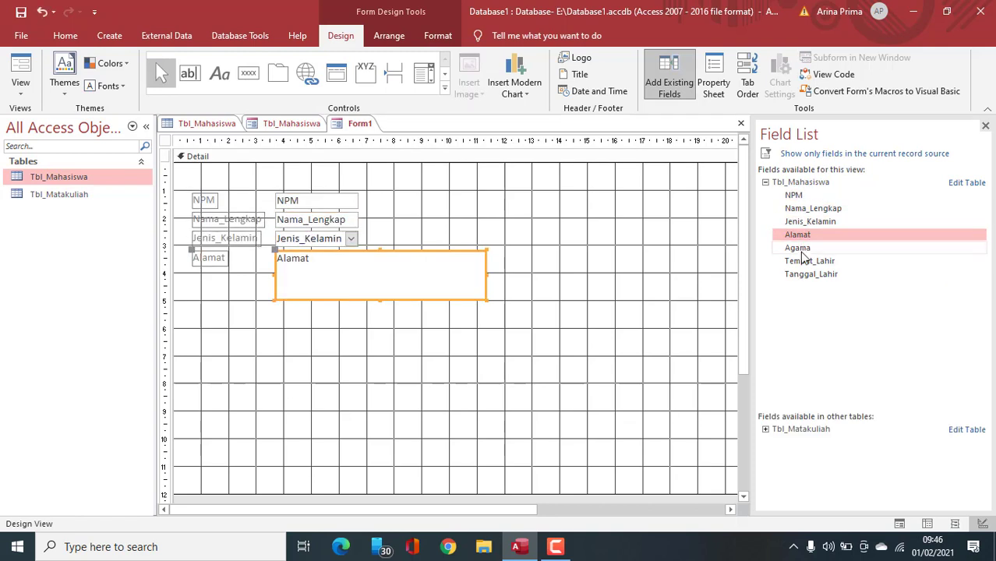
{"action": "left_click", "coordinate": [802, 249]}
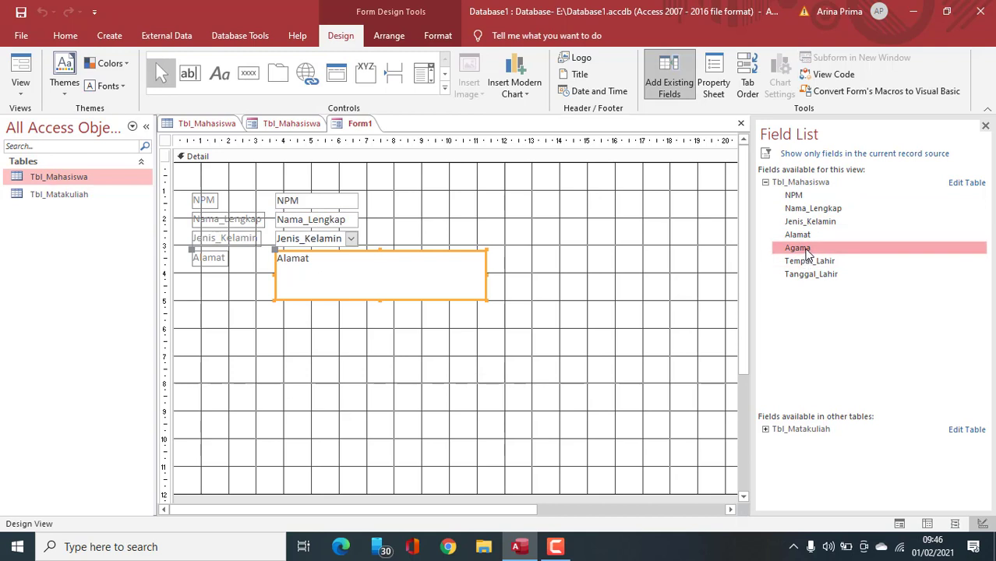
{"action": "double_click", "coordinate": [805, 250]}
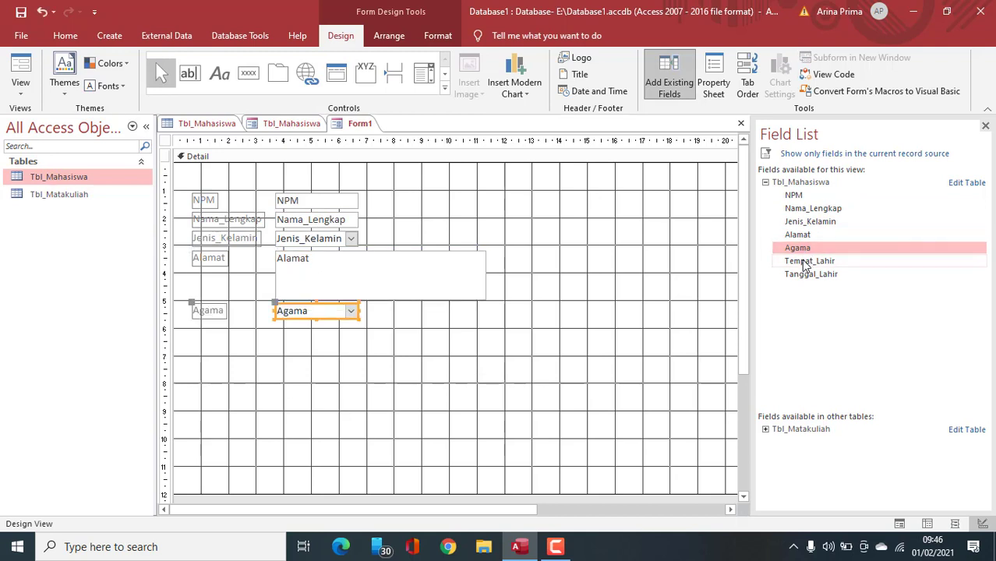
{"action": "double_click", "coordinate": [806, 262]}
{"action": "double_click", "coordinate": [806, 274]}
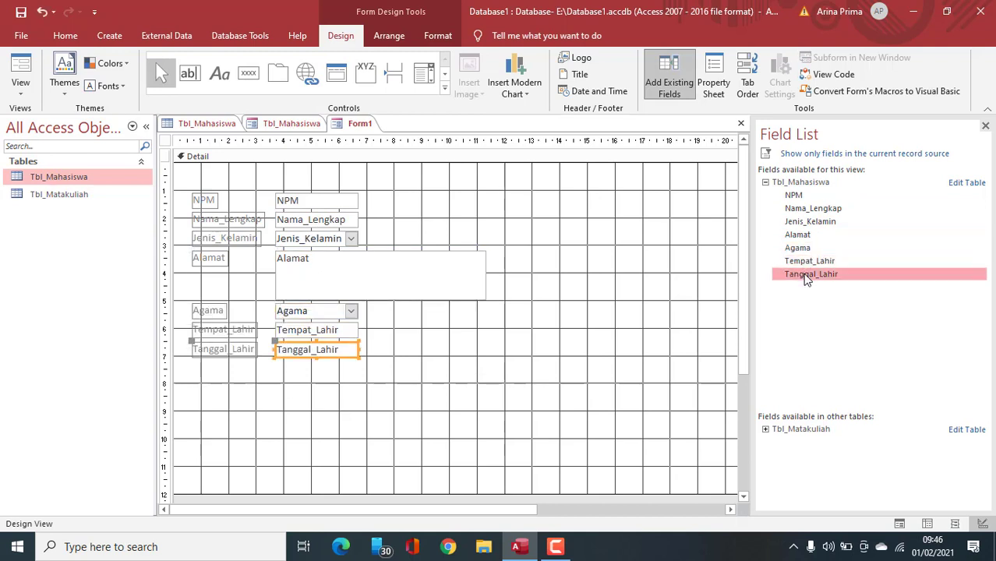
{"action": "left_click_drag", "start_coordinate": [497, 410], "coordinate": [171, 178]}
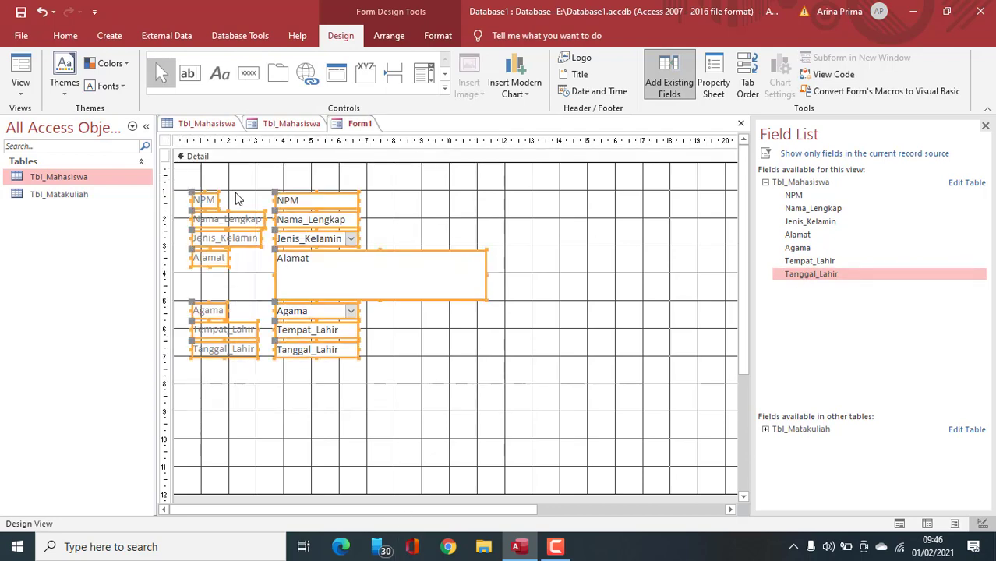
{"action": "left_click_drag", "start_coordinate": [287, 206], "coordinate": [473, 252]}
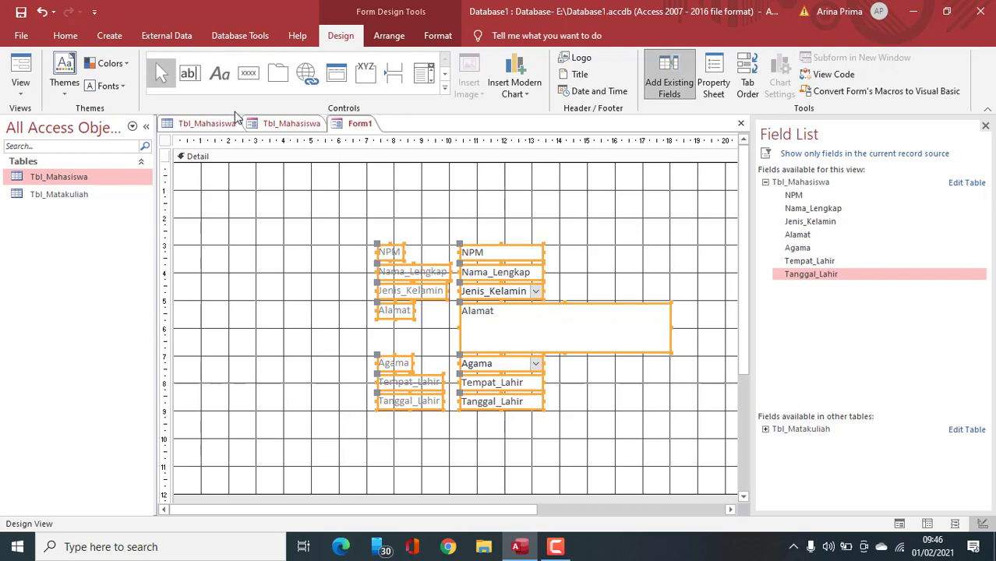
Check the Jenis_Kelamin entry of the second record in the Tbl_Mahasiswa datasheet against the new form's field
{"action": "left_click", "coordinate": [201, 125]}
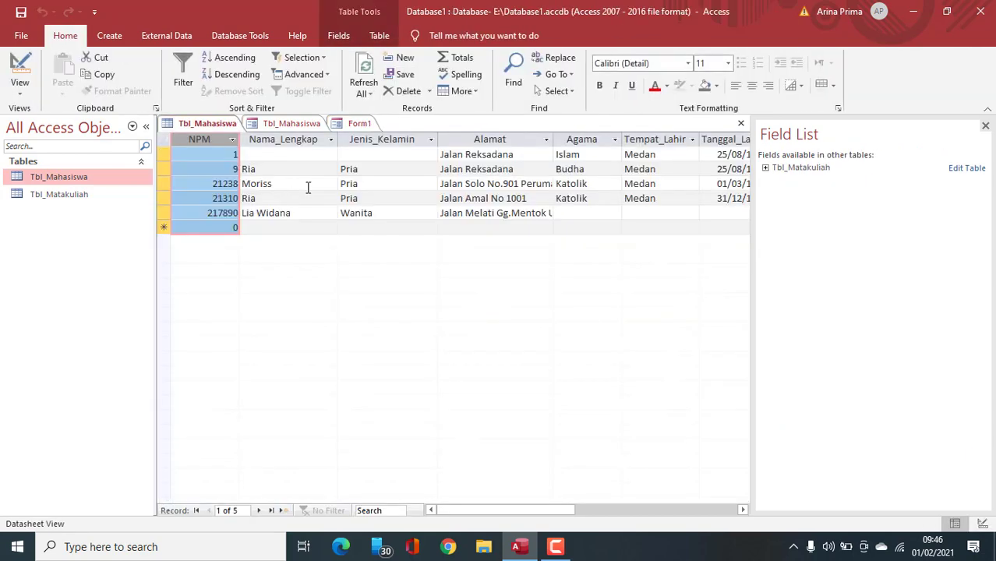
{"action": "left_click", "coordinate": [419, 168]}
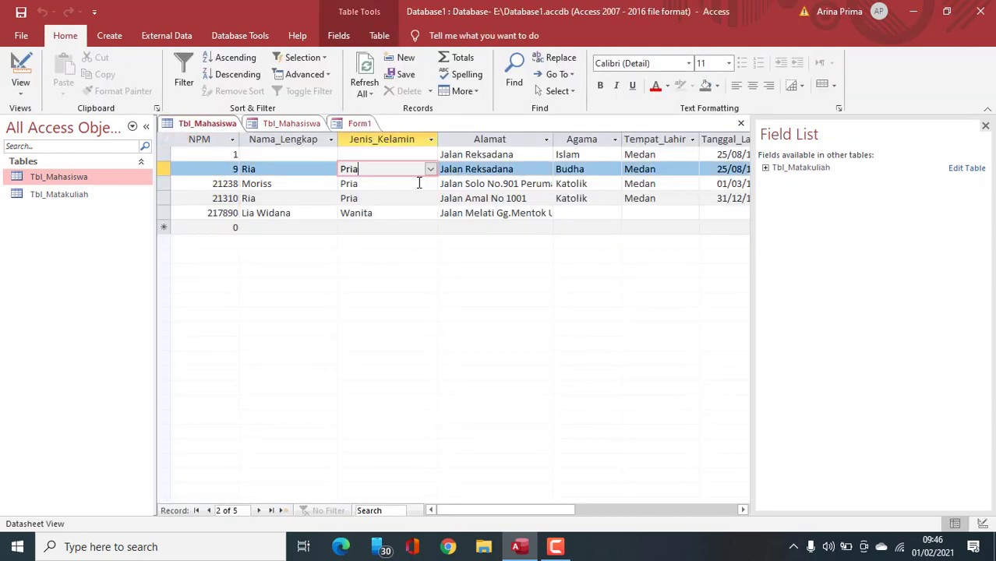
{"action": "left_click", "coordinate": [360, 124]}
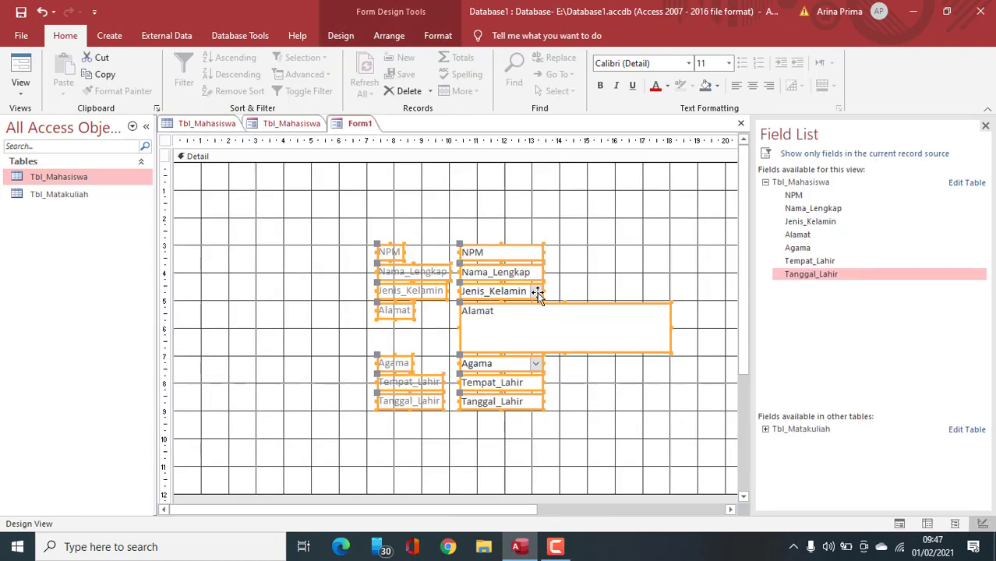
Examine the Alamat label and select only the Alamat text box on the new form
{"action": "left_click", "coordinate": [396, 311]}
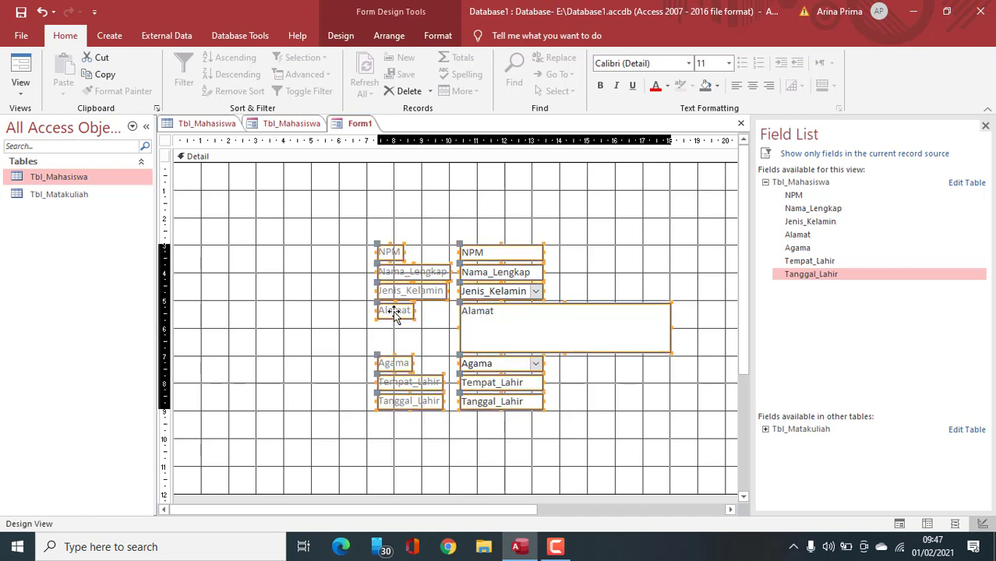
{"action": "left_click", "coordinate": [519, 328]}
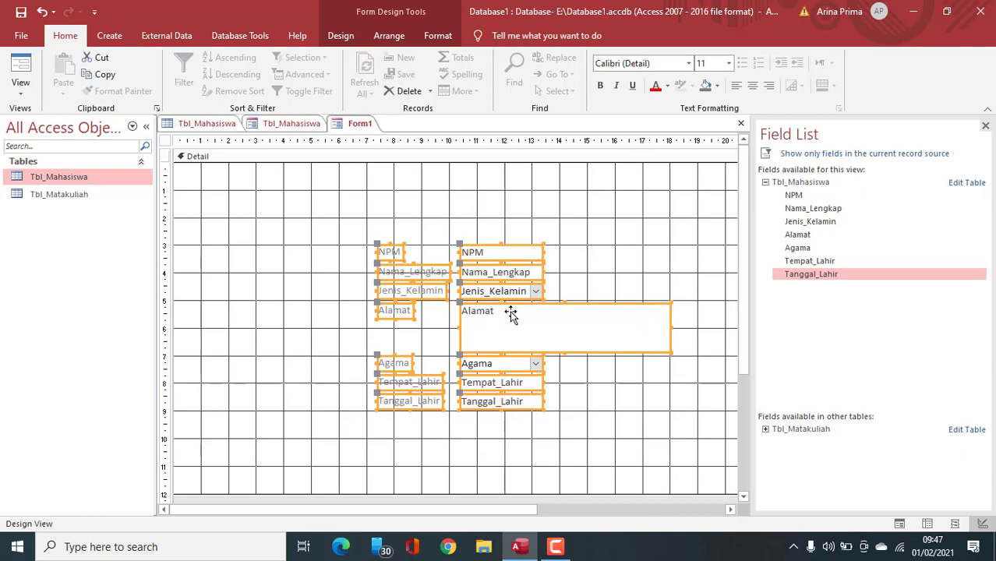
{"action": "left_click", "coordinate": [660, 251]}
{"action": "left_click", "coordinate": [543, 330]}
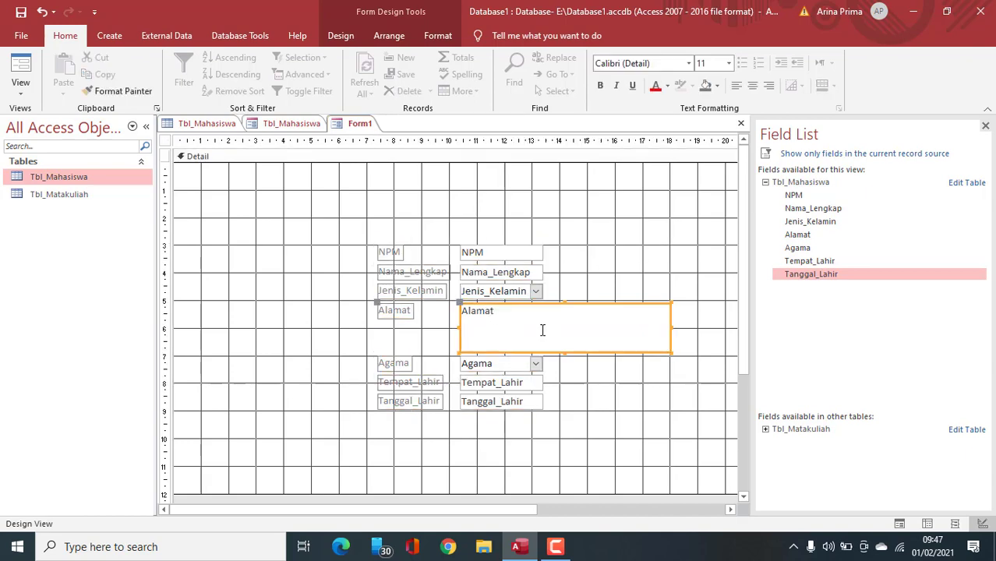
Review all control types available for the new form in Design view, including the Text Box control
{"action": "left_click", "coordinate": [345, 38]}
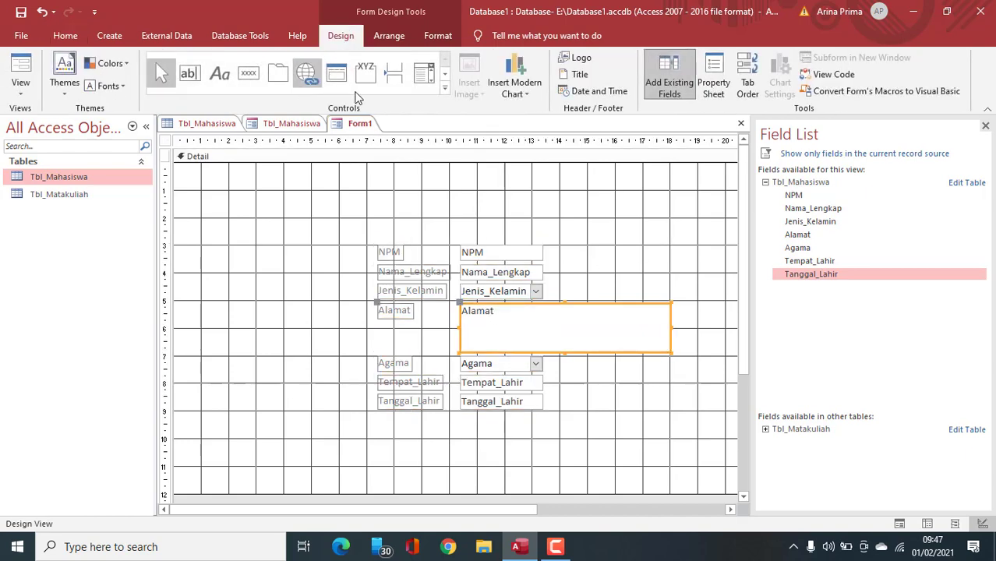
{"action": "left_click", "coordinate": [445, 90]}
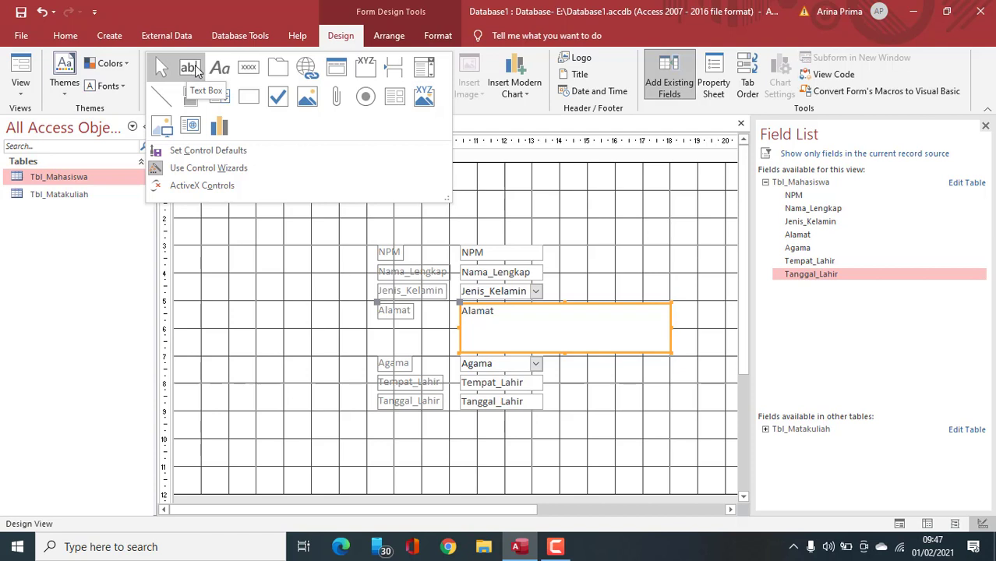
{"action": "left_click", "coordinate": [684, 235]}
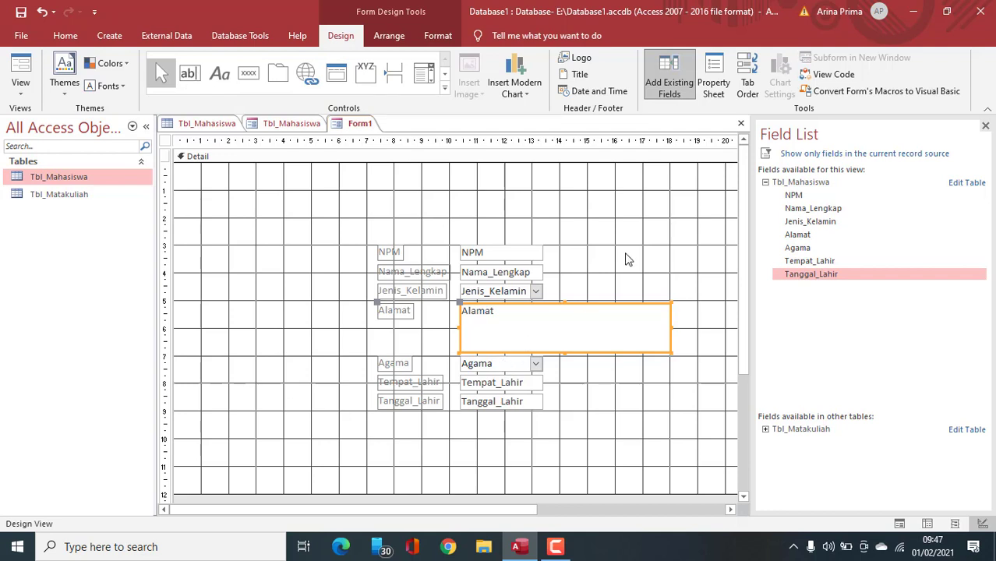
Inspect the control types of the Alamat, Agama, Tempat_Lahir and Tanggal_Lahir fields in the Property Sheet
{"action": "left_click", "coordinate": [707, 87]}
{"action": "left_click", "coordinate": [564, 335]}
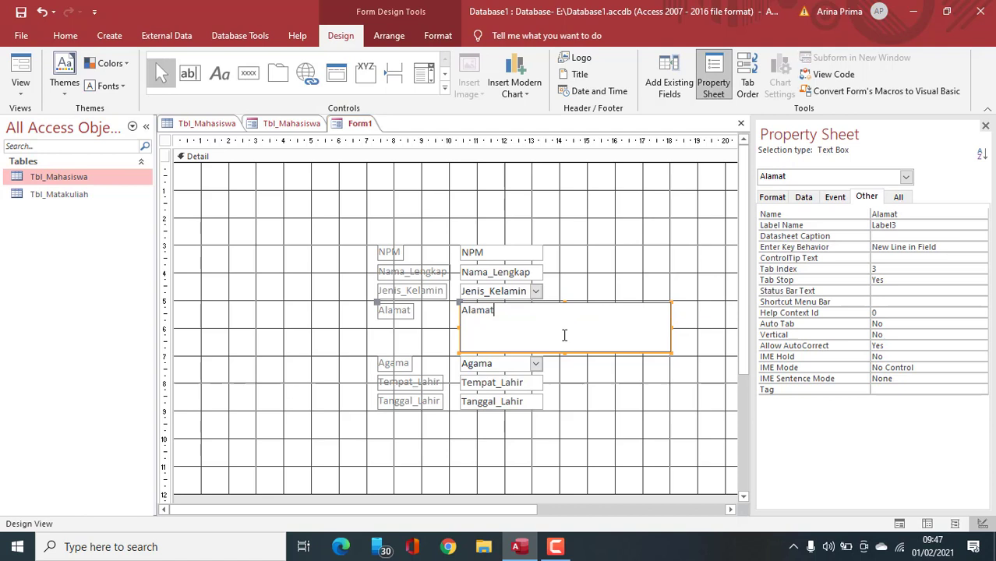
{"action": "left_click", "coordinate": [596, 303]}
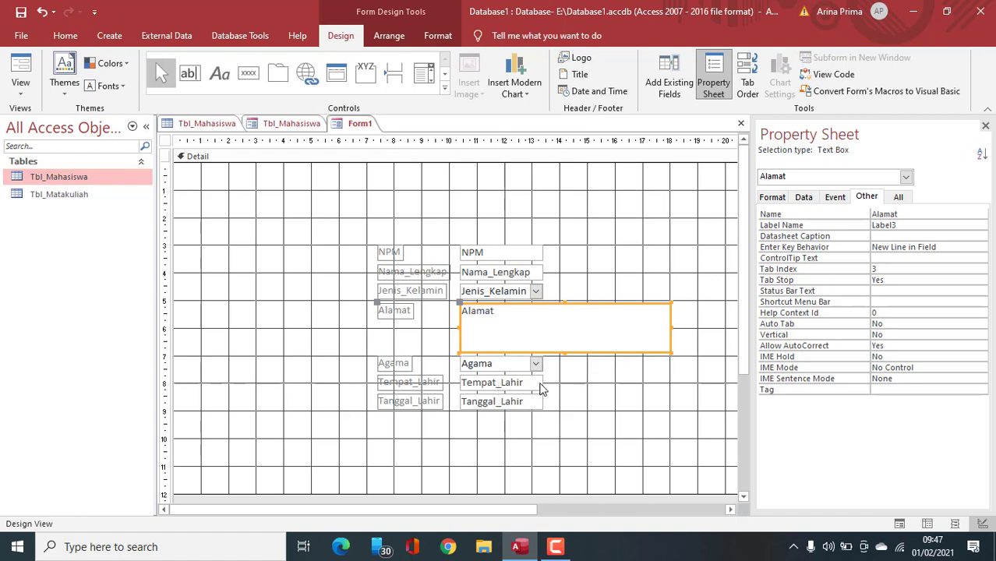
{"action": "left_click", "coordinate": [499, 366]}
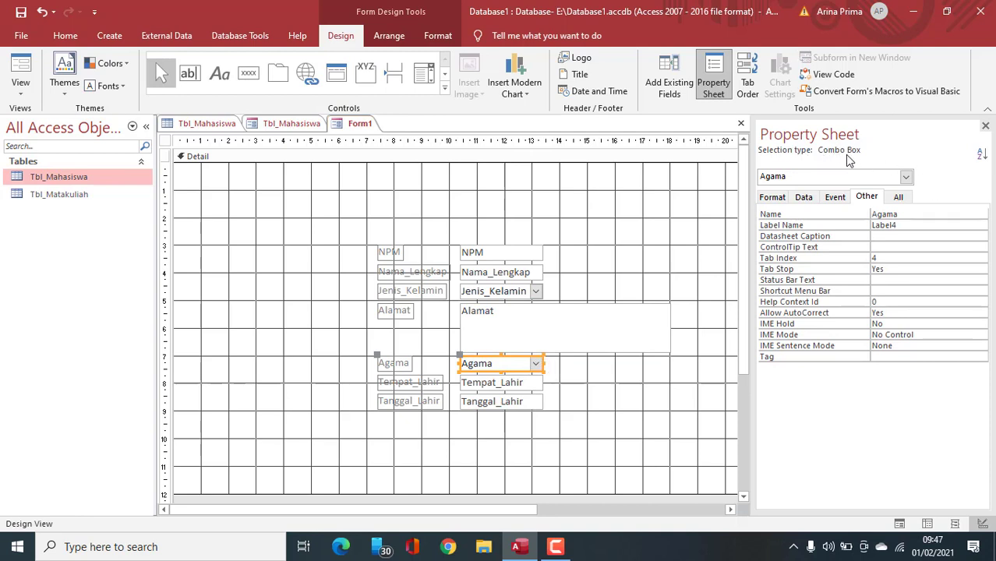
{"action": "left_click", "coordinate": [536, 384]}
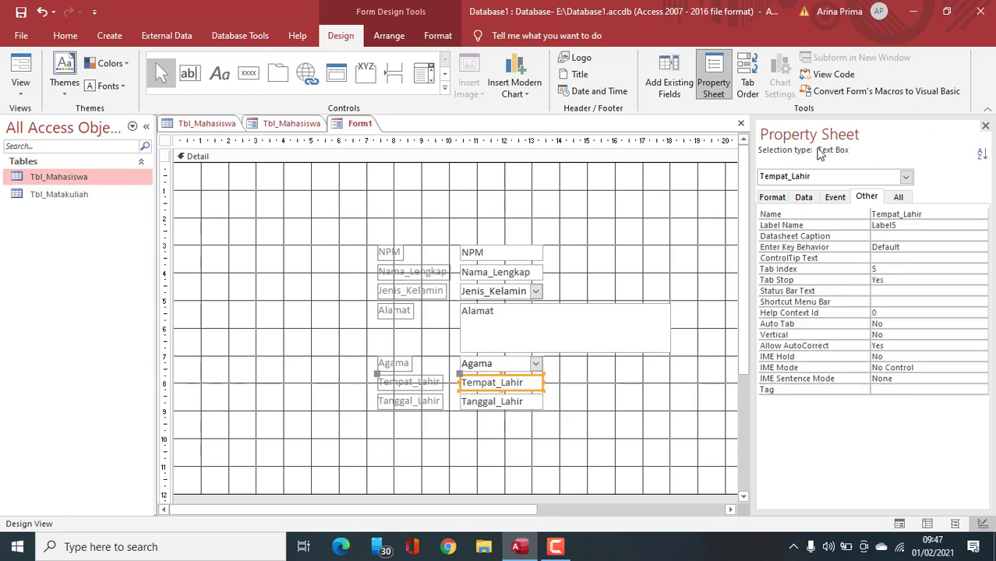
{"action": "left_click", "coordinate": [527, 402]}
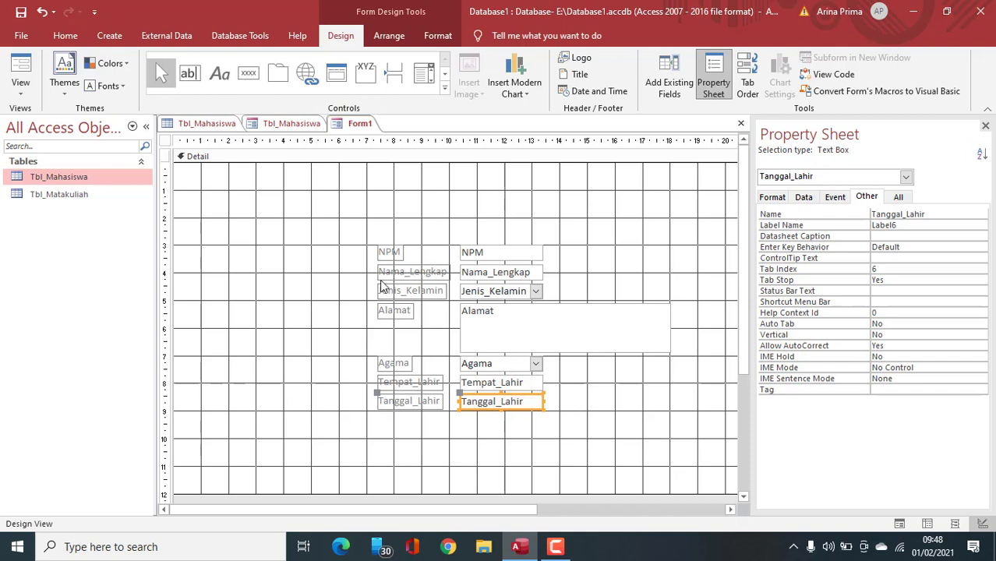
Check the second record's Tanggal_Lahir entry and its date picker in the Tbl_Mahasiswa datasheet, and return to Form1
{"action": "left_click", "coordinate": [220, 123]}
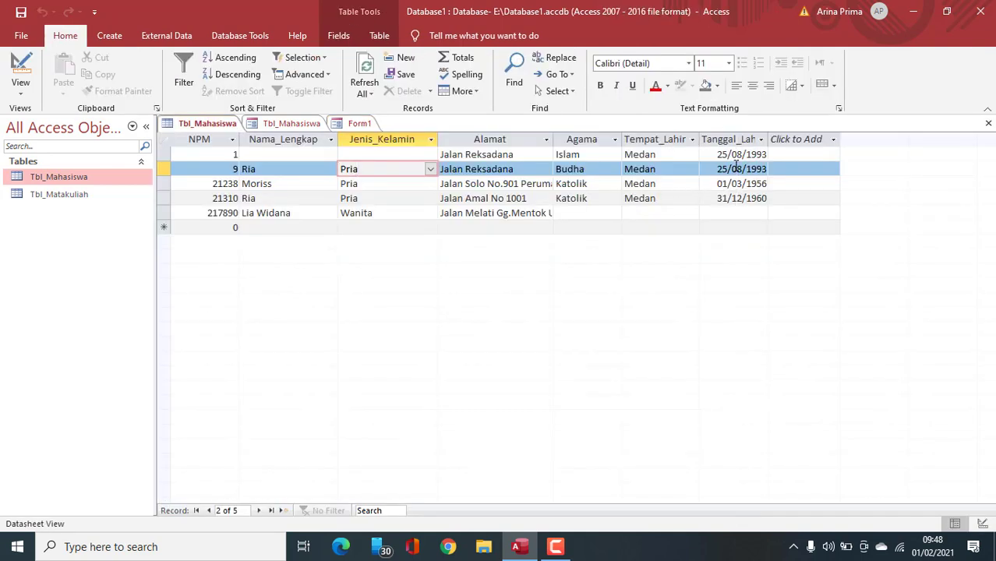
{"action": "left_click", "coordinate": [746, 170]}
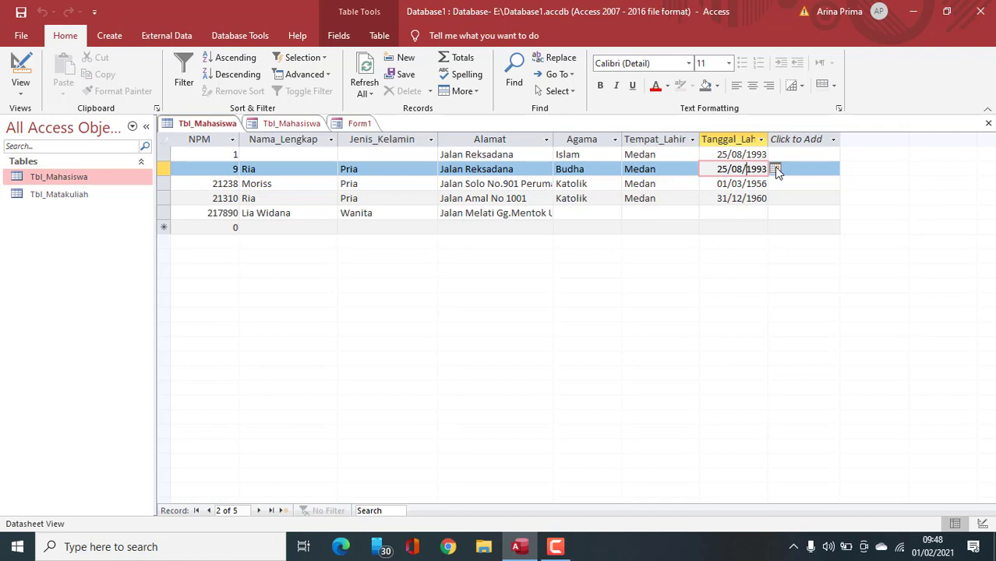
{"action": "left_click", "coordinate": [358, 124]}
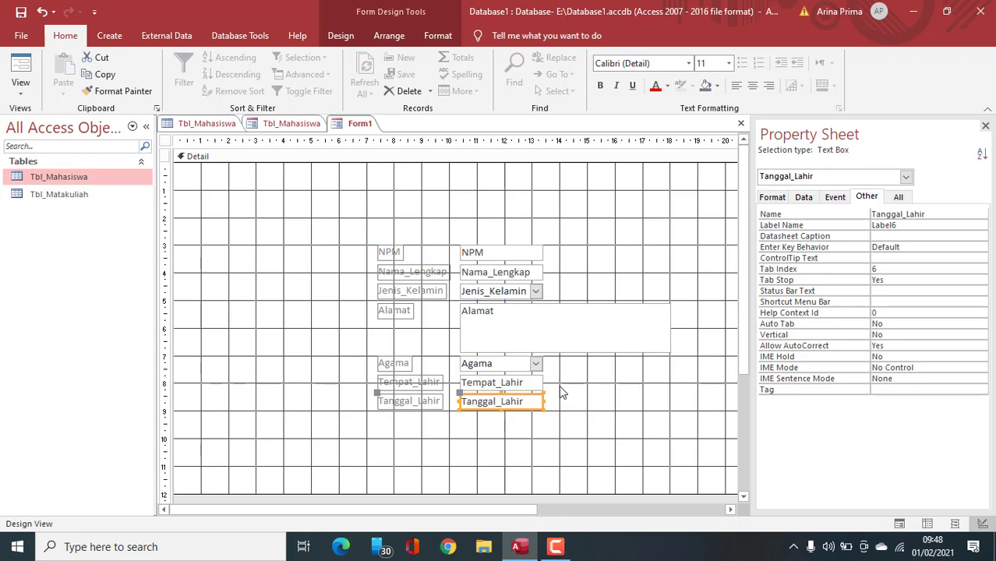
Select all seven labels and their fields on Form1 and set their Font Name to Century
{"action": "left_click", "coordinate": [566, 238]}
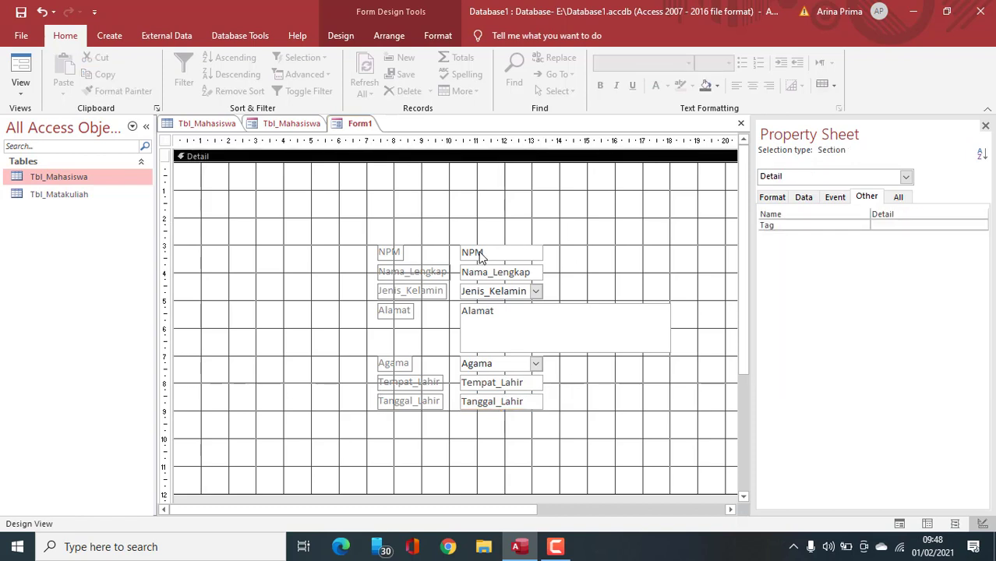
{"action": "left_click", "coordinate": [607, 245]}
{"action": "left_click", "coordinate": [353, 228]}
{"action": "left_click_drag", "start_coordinate": [354, 229], "coordinate": [699, 443]}
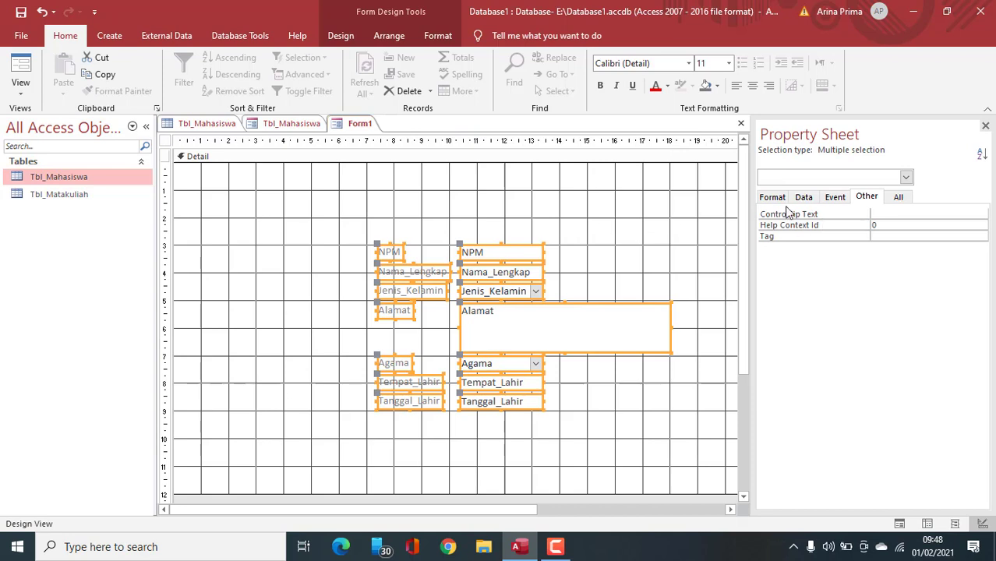
{"action": "left_click_drag", "start_coordinate": [349, 225], "coordinate": [697, 418]}
{"action": "left_click", "coordinate": [771, 197]}
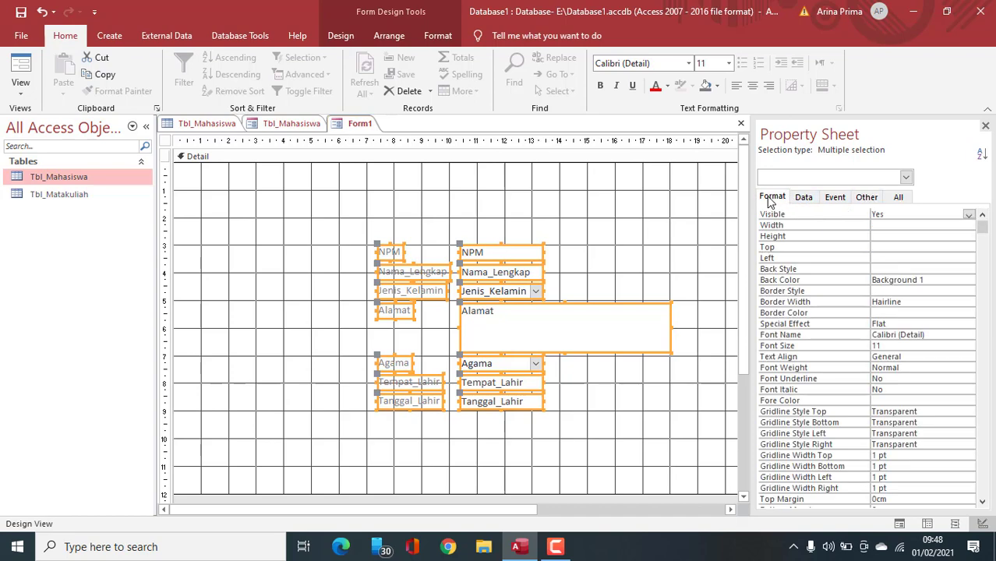
{"action": "left_click", "coordinate": [340, 36]}
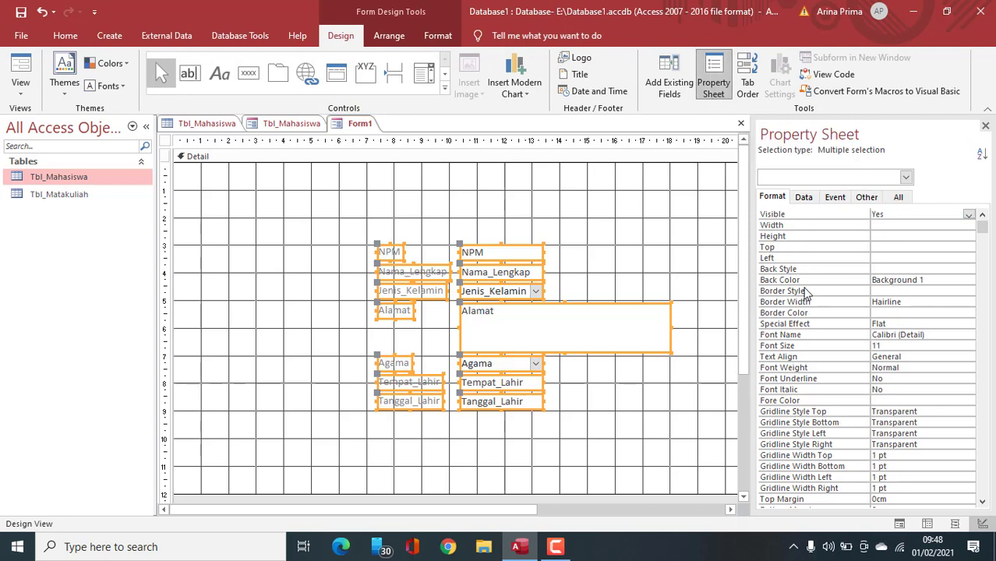
{"action": "left_click", "coordinate": [911, 334]}
{"action": "left_click", "coordinate": [967, 334]}
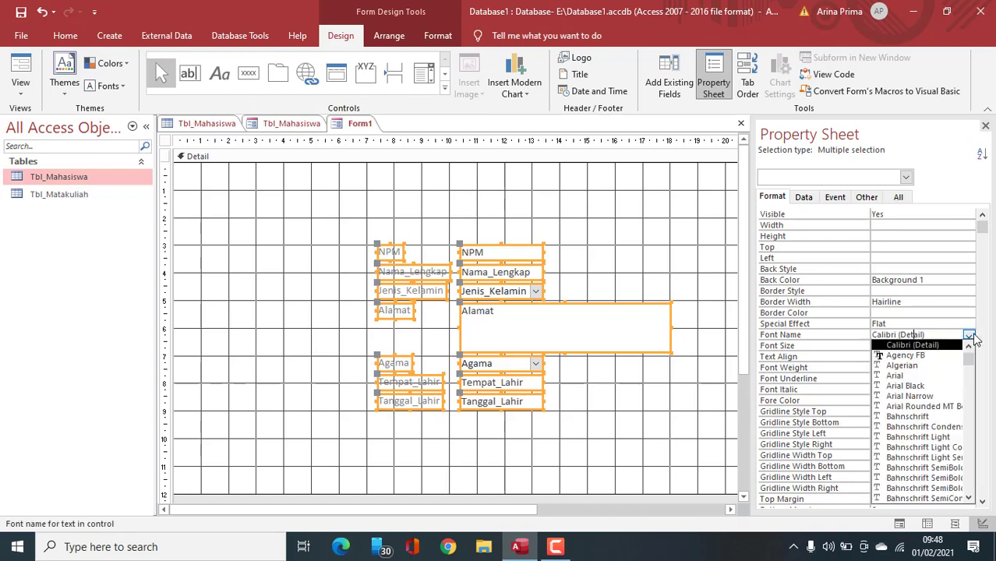
{"action": "scroll", "coordinate": [913, 452], "scroll_direction": "down", "scroll_amount": 5}
{"action": "scroll", "coordinate": [913, 452], "scroll_direction": "down", "scroll_amount": 3}
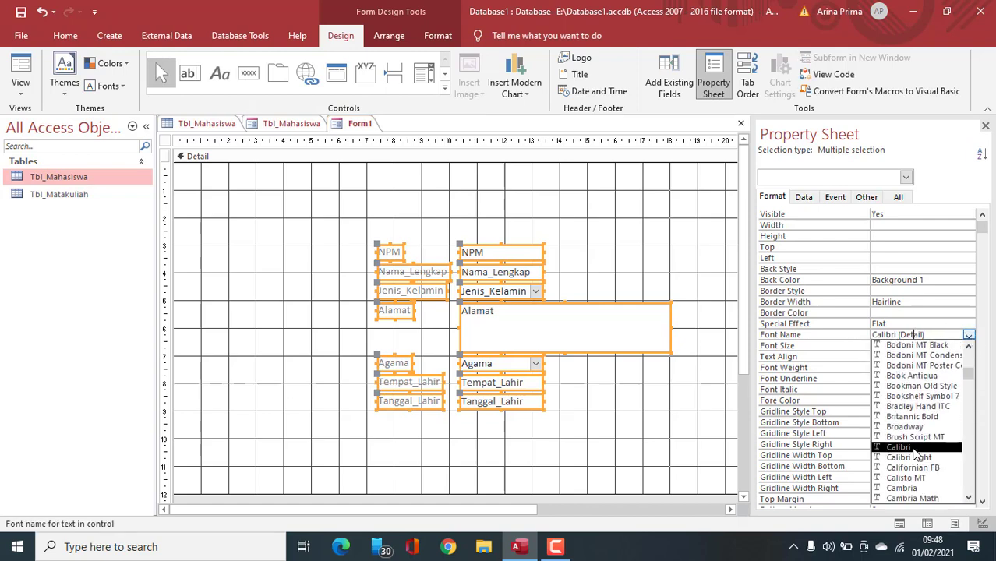
{"action": "scroll", "coordinate": [917, 455], "scroll_direction": "down", "scroll_amount": 3}
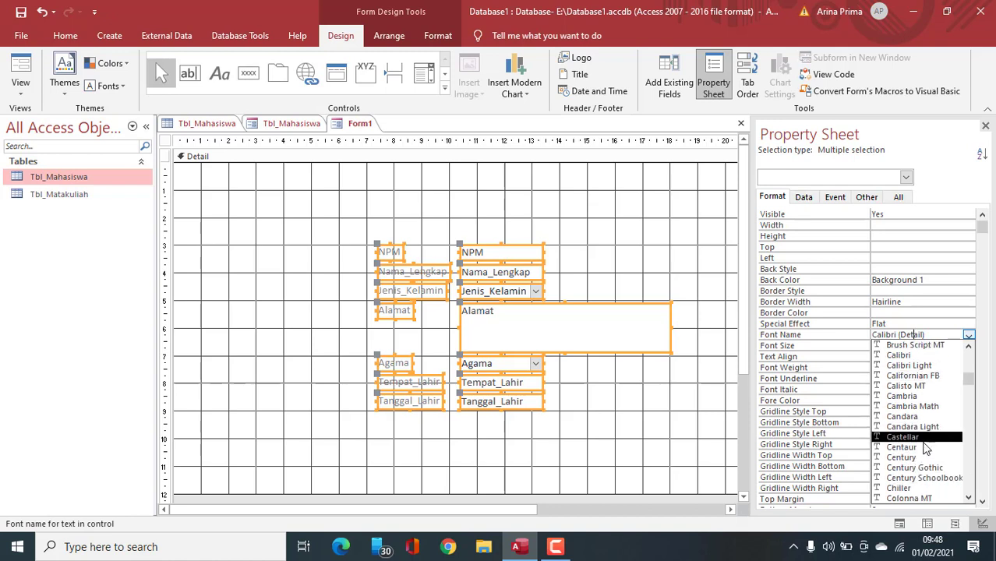
{"action": "left_click", "coordinate": [903, 457]}
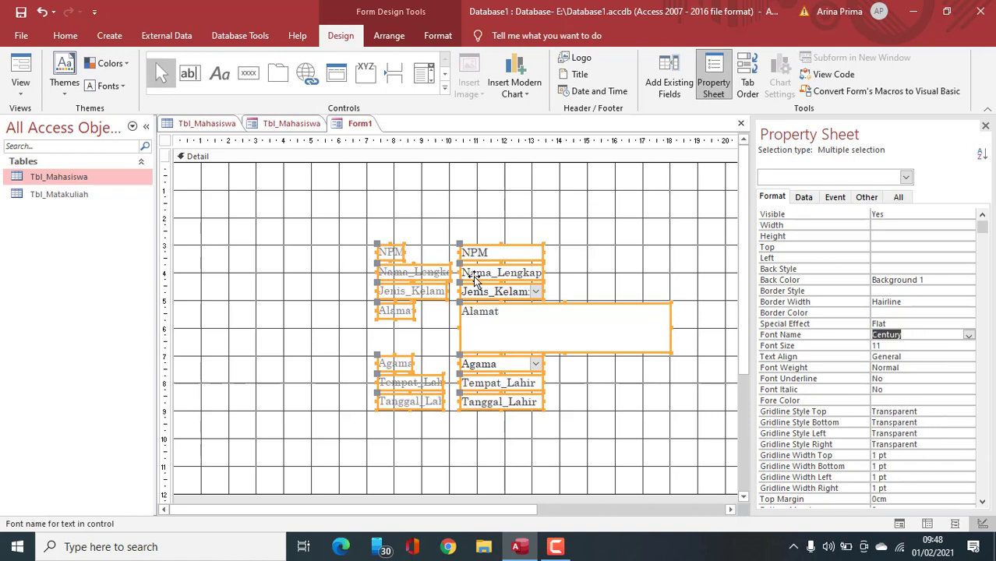
Set the Font Size of all selected labels and fields to 12 and their Fore Color to dark blue #1F497D
{"action": "left_click", "coordinate": [918, 345]}
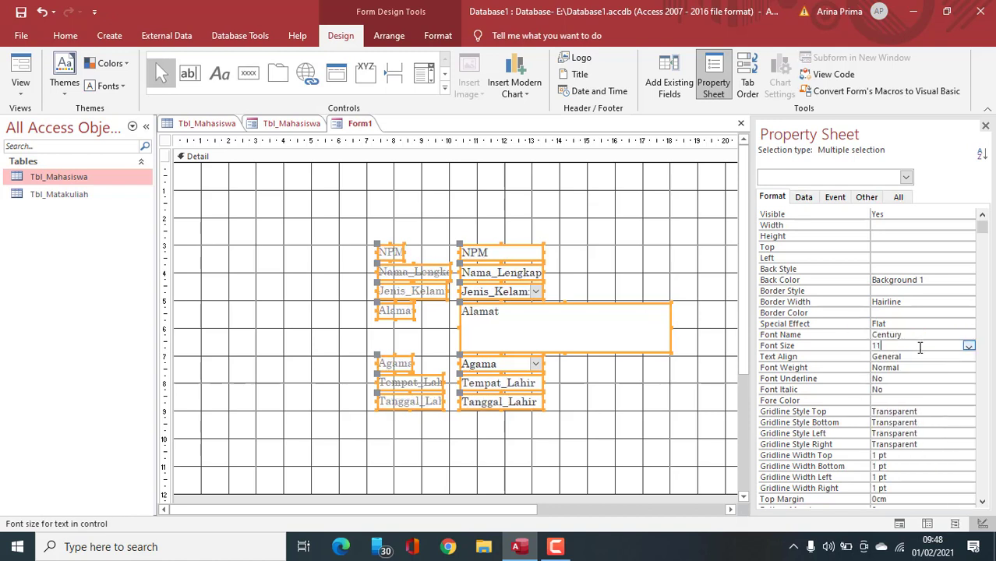
{"action": "left_click", "coordinate": [968, 346]}
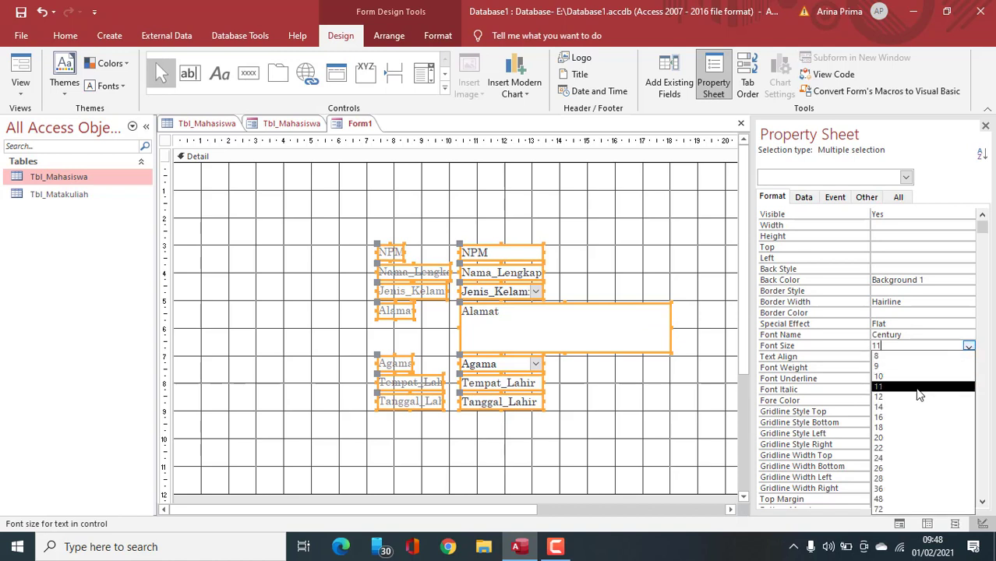
{"action": "left_click", "coordinate": [913, 394]}
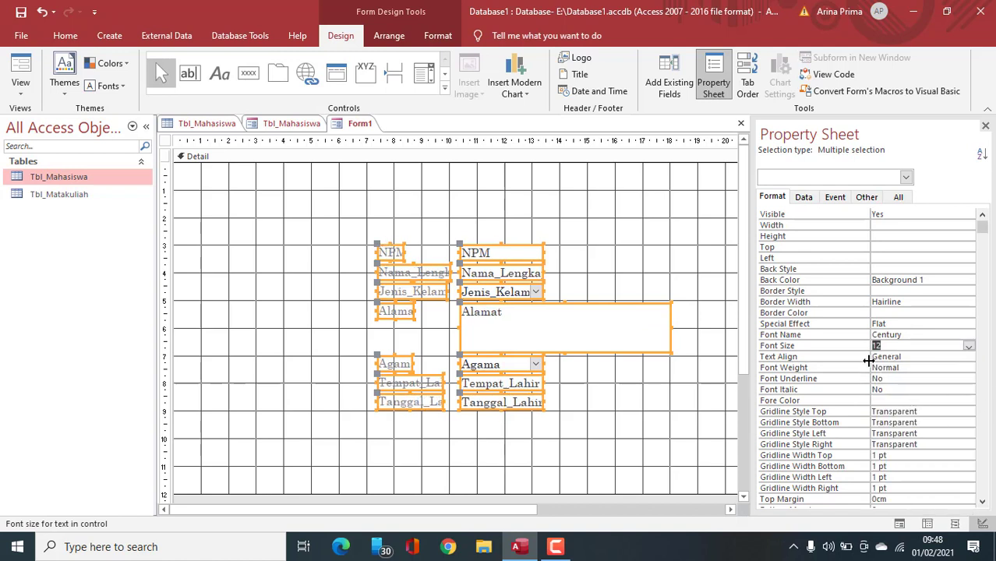
{"action": "left_click", "coordinate": [883, 400]}
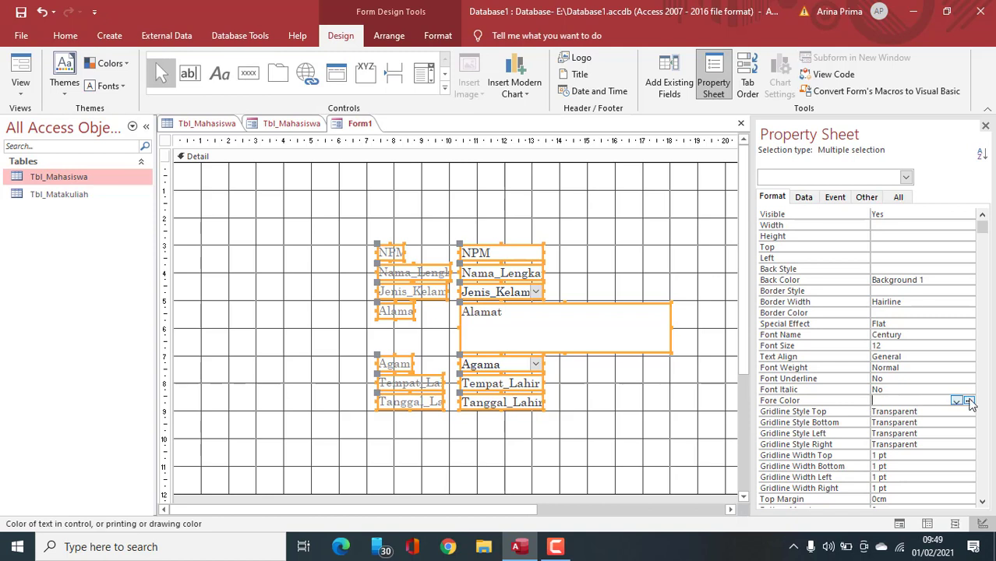
{"action": "left_click", "coordinate": [969, 402]}
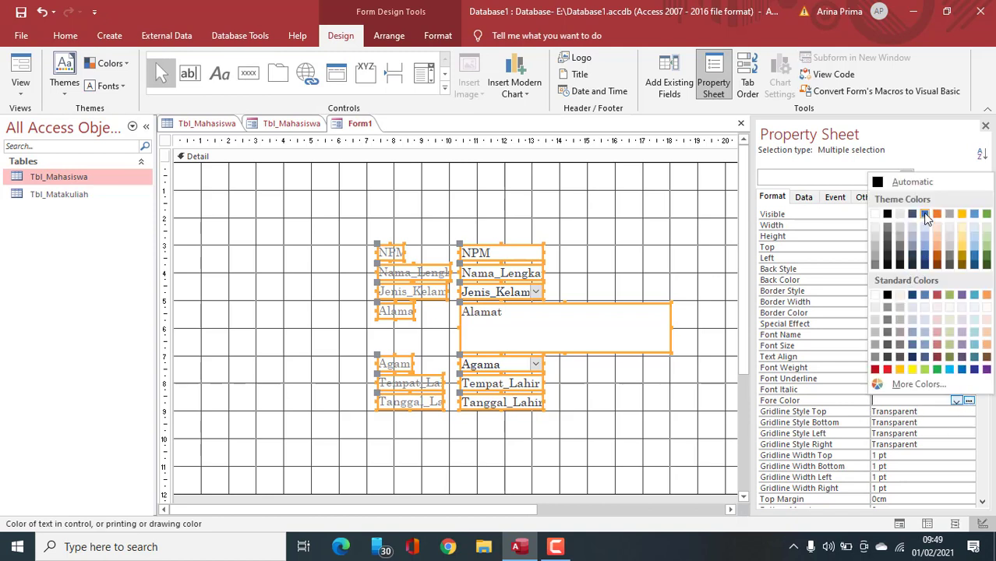
{"action": "left_click", "coordinate": [913, 293]}
Select the fields from NPM to Tanggal_Lahir and move them with their labels about 1.4 cm to the right
{"action": "left_click", "coordinate": [488, 212]}
{"action": "left_click_drag", "start_coordinate": [459, 222], "coordinate": [681, 420]}
{"action": "left_click_drag", "start_coordinate": [492, 254], "coordinate": [530, 254]}
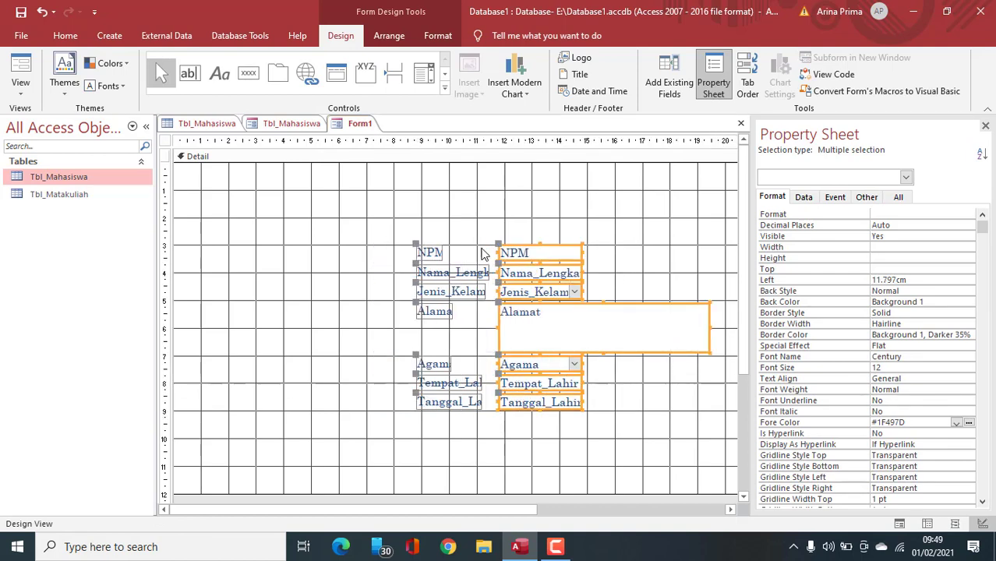
Try to move the NPM and Nama_Lengkap labels to the left, and undo the move
{"action": "left_click", "coordinate": [451, 249]}
{"action": "left_click", "coordinate": [441, 252]}
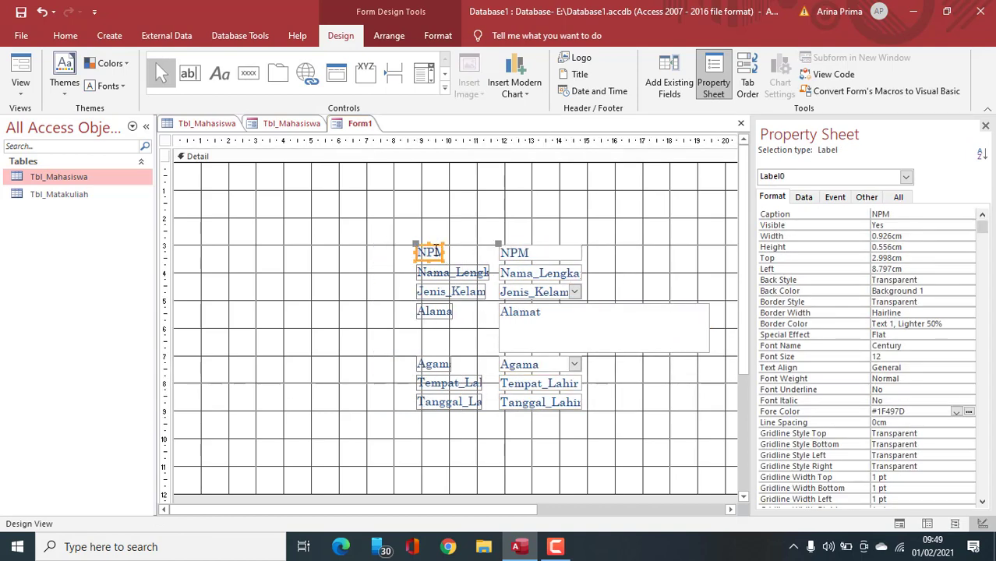
{"action": "left_click", "coordinate": [448, 237]}
{"action": "left_click", "coordinate": [427, 254]}
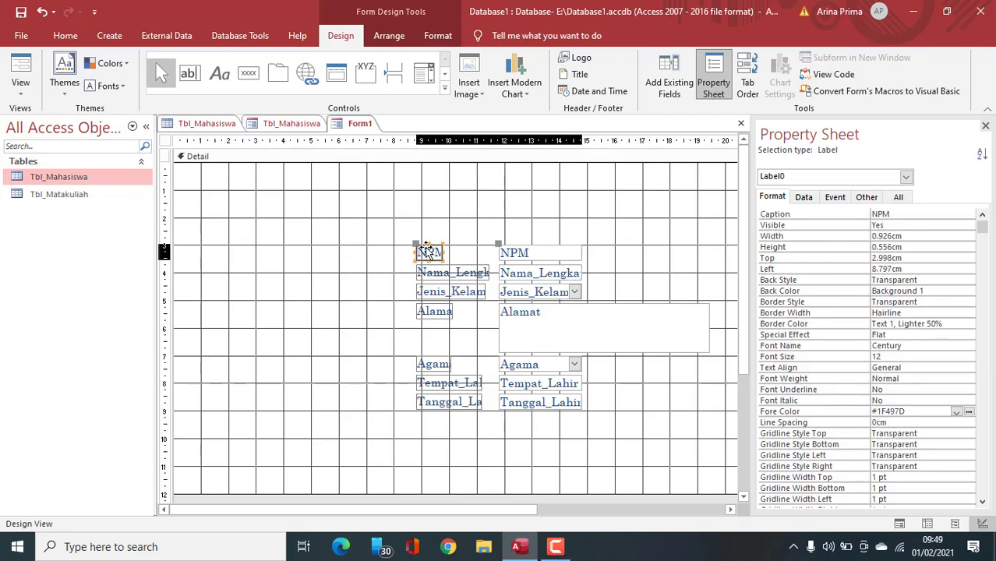
{"action": "left_click", "coordinate": [458, 273], "text": "shift"}
{"action": "left_click_drag", "start_coordinate": [459, 270], "coordinate": [421, 270]}
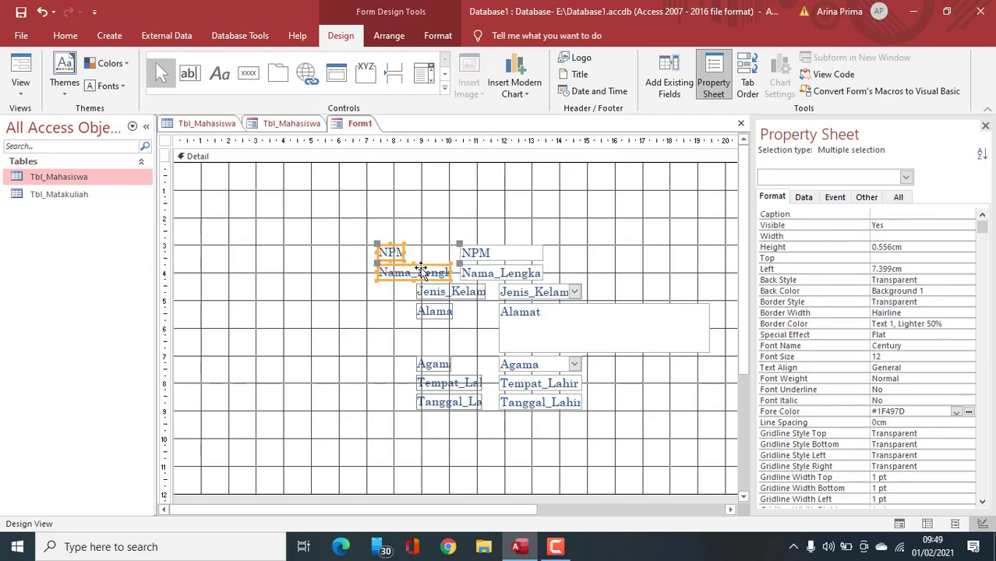
{"action": "key", "text": "ctrl+z"}
Select all seven field labels and review the Layout options available for them without applying any
{"action": "left_click", "coordinate": [469, 227]}
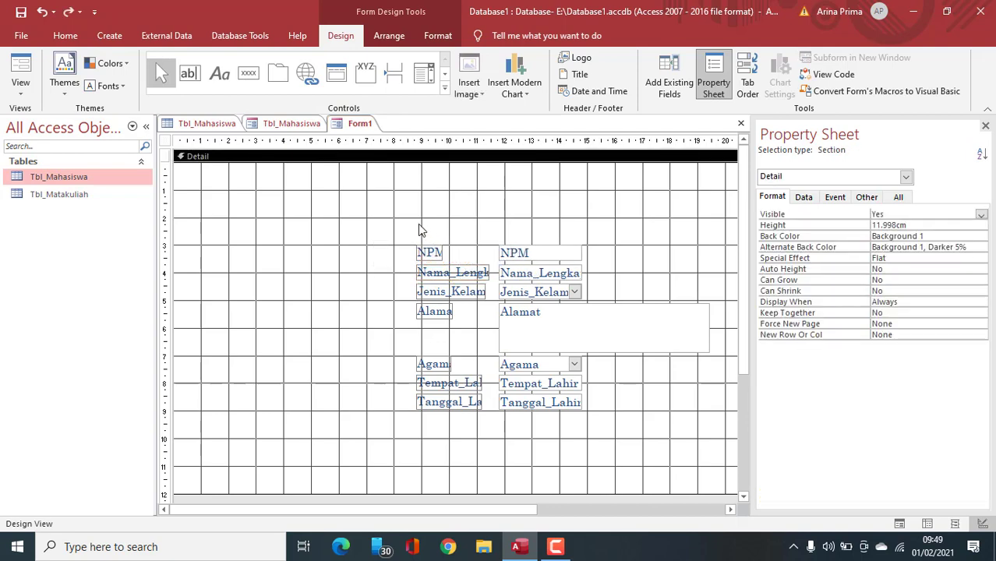
{"action": "left_click_drag", "start_coordinate": [411, 217], "coordinate": [477, 421]}
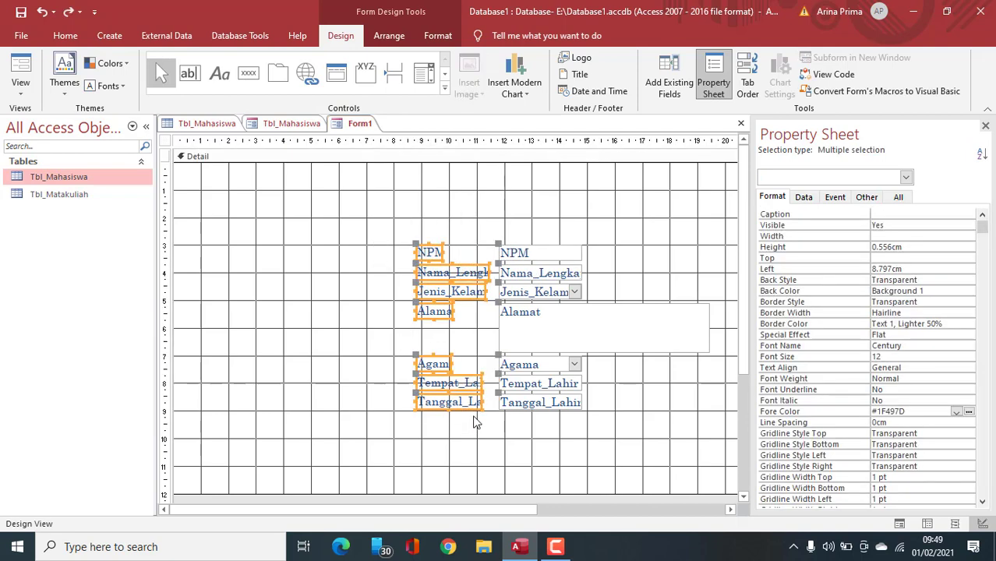
{"action": "right_click", "coordinate": [446, 277]}
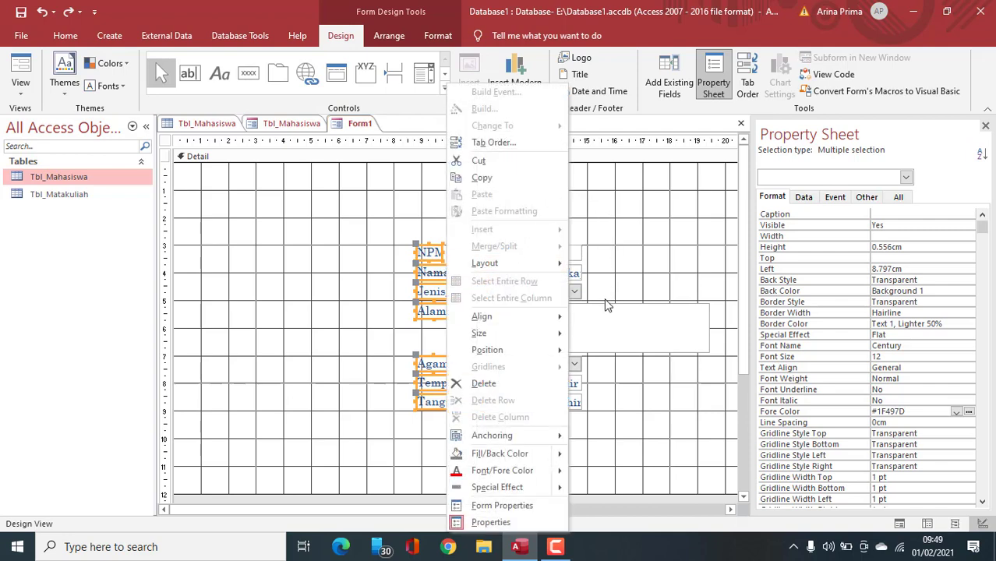
{"action": "mouse_move", "coordinate": [539, 269]}
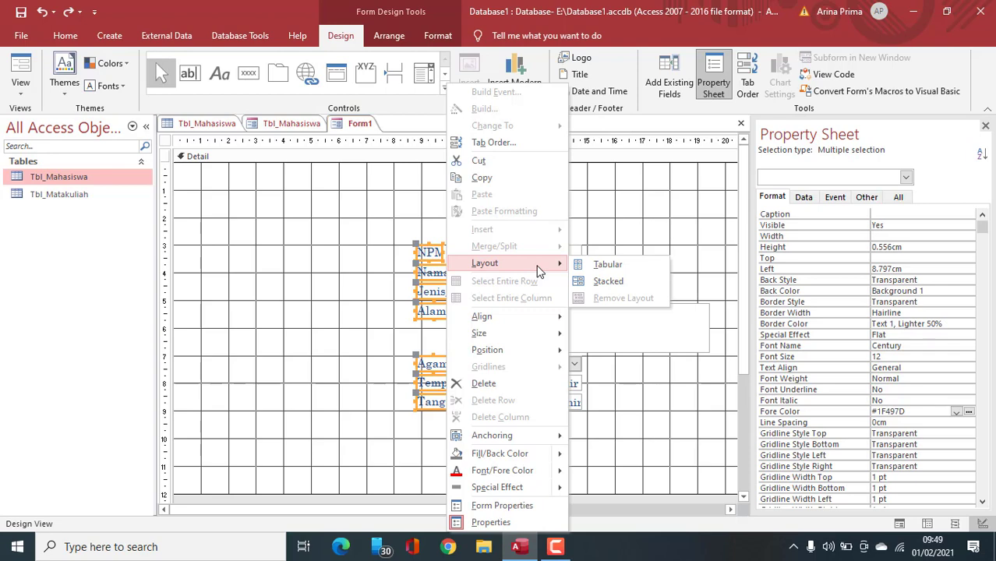
{"action": "left_click", "coordinate": [661, 226]}
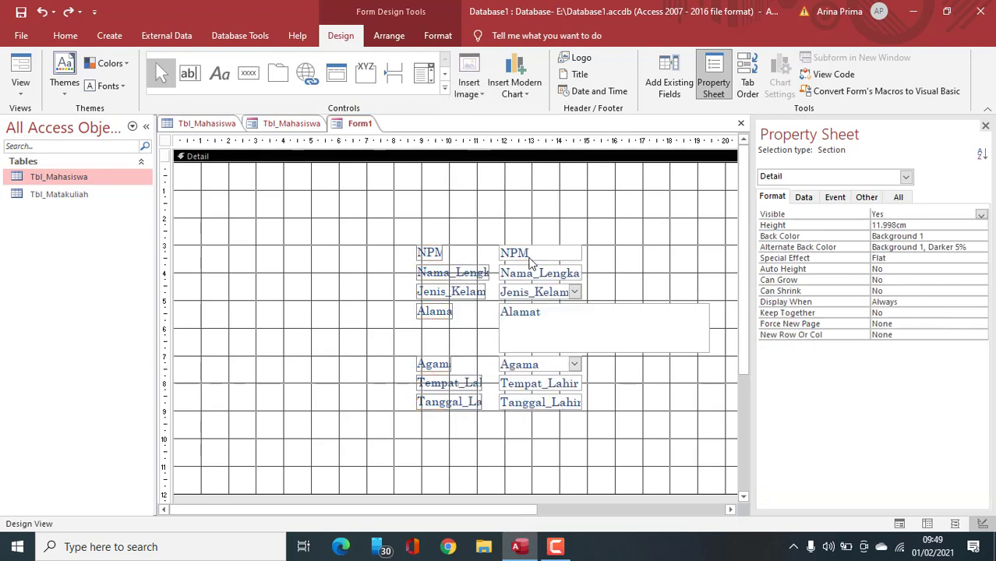
Widen all seven field labels together by about 3.3 cm so their captions fit
{"action": "left_click", "coordinate": [442, 254]}
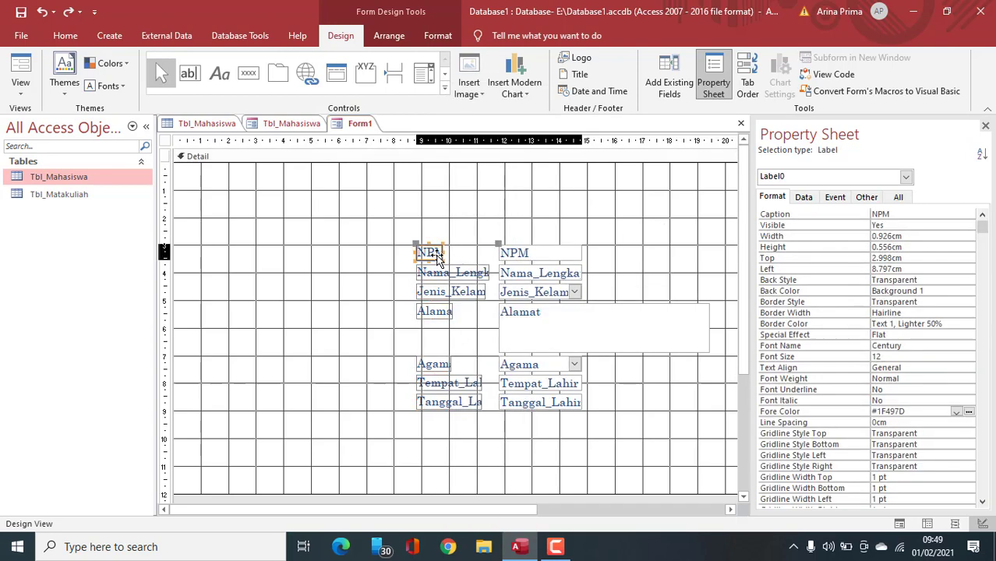
{"action": "left_click_drag", "start_coordinate": [397, 229], "coordinate": [494, 425]}
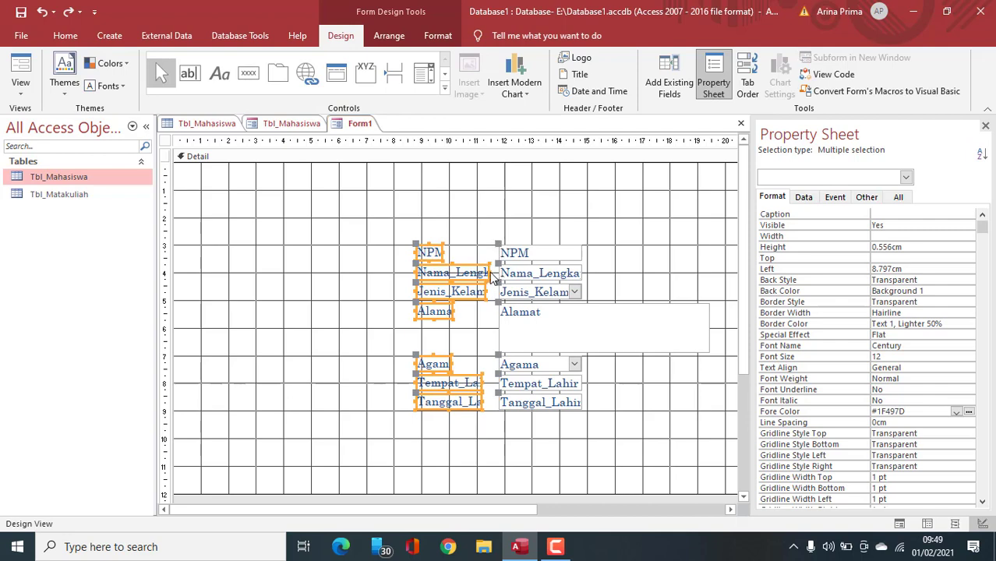
{"action": "left_click_drag", "start_coordinate": [492, 278], "coordinate": [583, 278]}
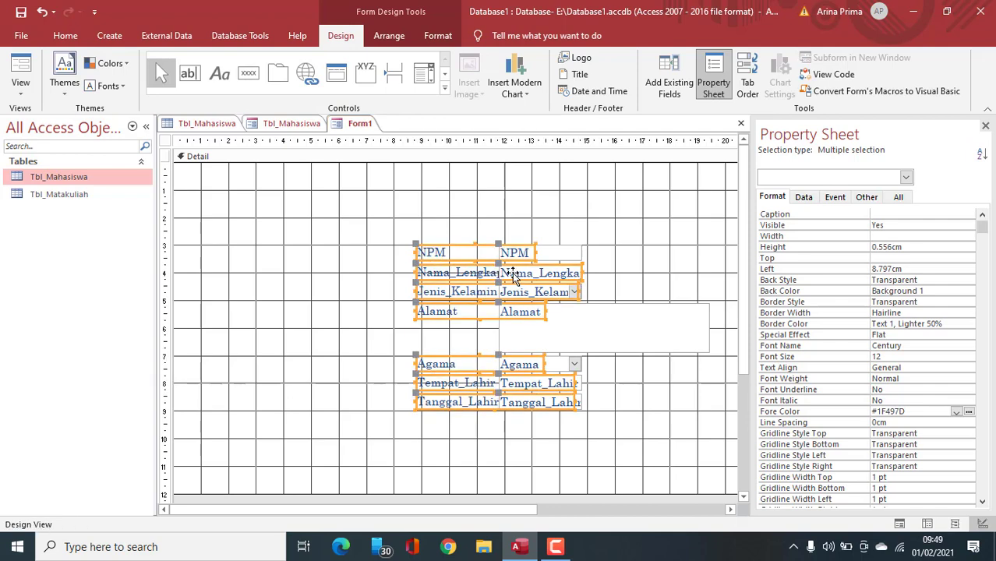
Undo the last widening of the seven field labels
{"action": "left_click", "coordinate": [438, 224]}
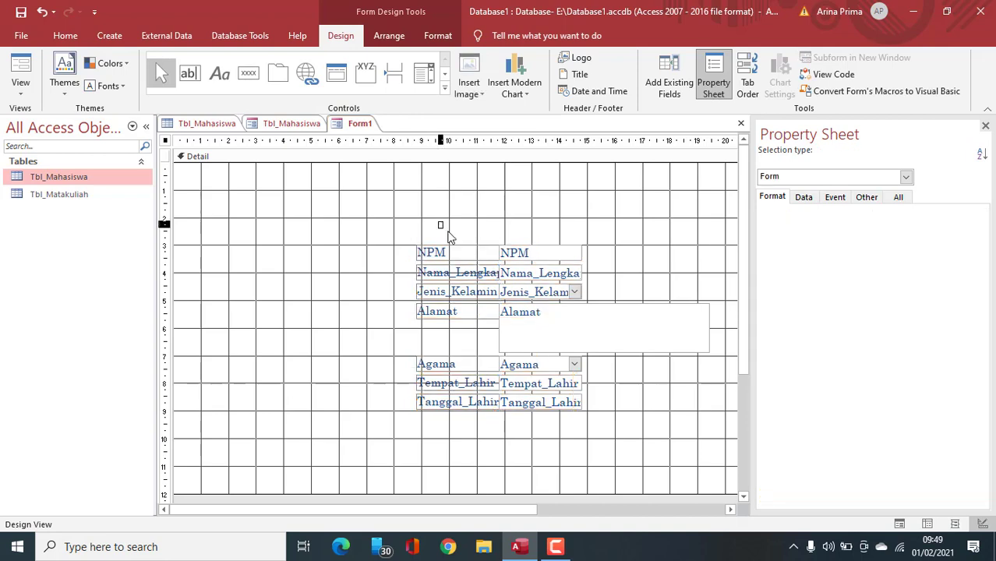
{"action": "left_click_drag", "start_coordinate": [448, 219], "coordinate": [576, 424]}
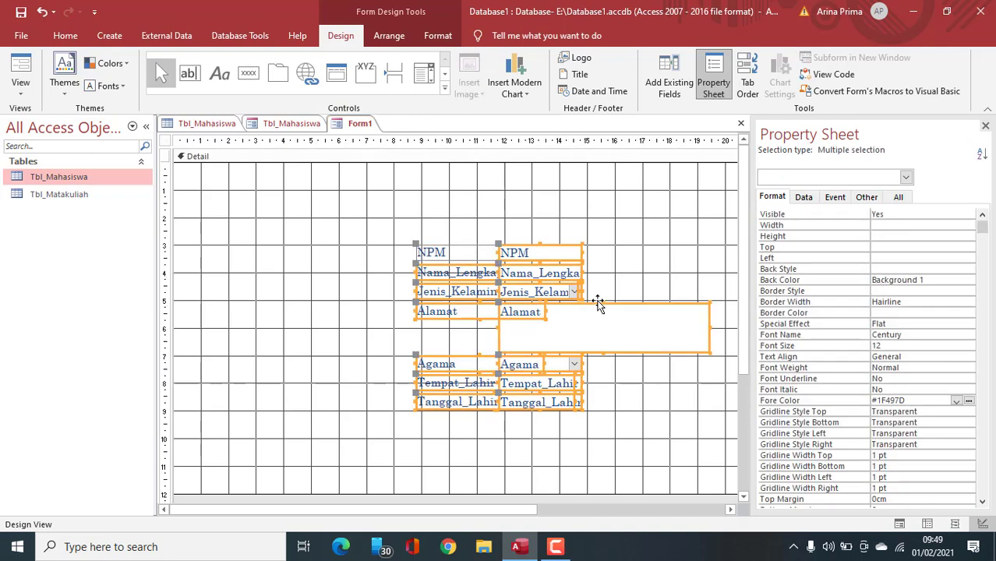
{"action": "left_click", "coordinate": [635, 274]}
{"action": "key", "text": "ctrl+z"}
Widen the seven data fields together by about 3 cm and shift them with their labels about 0.4 cm to the right
{"action": "left_click_drag", "start_coordinate": [501, 203], "coordinate": [644, 416]}
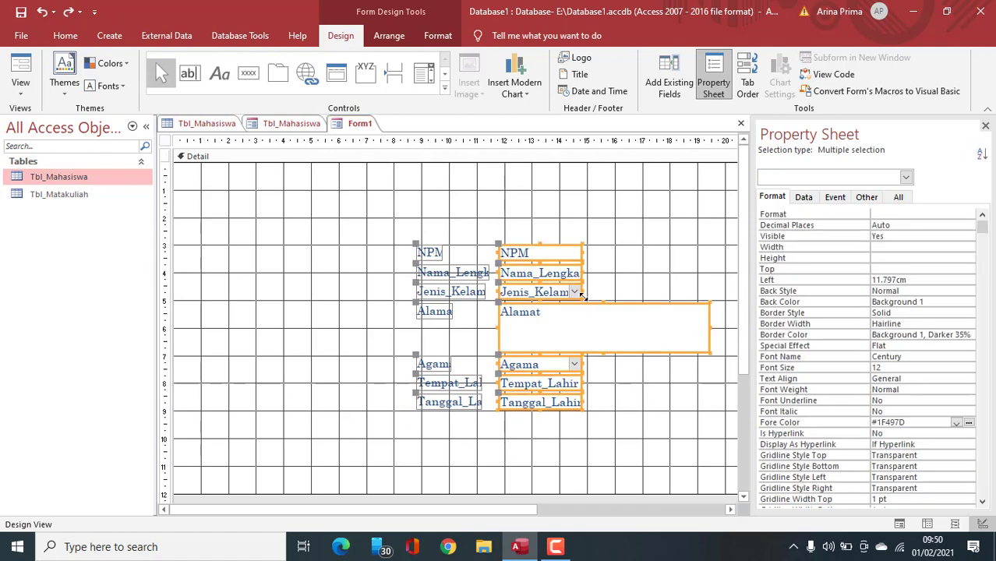
{"action": "left_click_drag", "start_coordinate": [584, 295], "coordinate": [684, 289]}
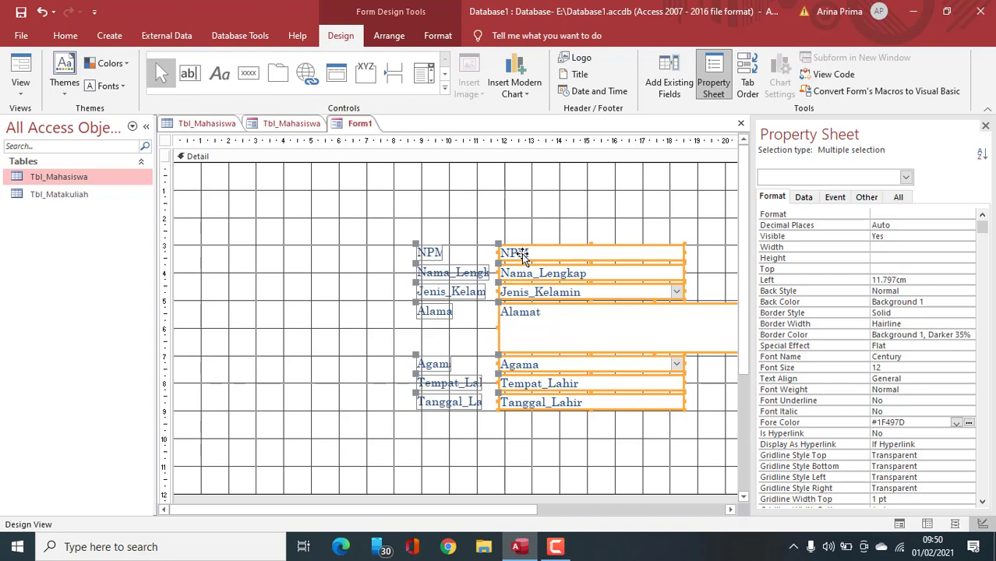
{"action": "key", "text": "Right"}
{"action": "key", "text": "Right"}
{"action": "key", "text": "Right"}
{"action": "key", "text": "Right"}
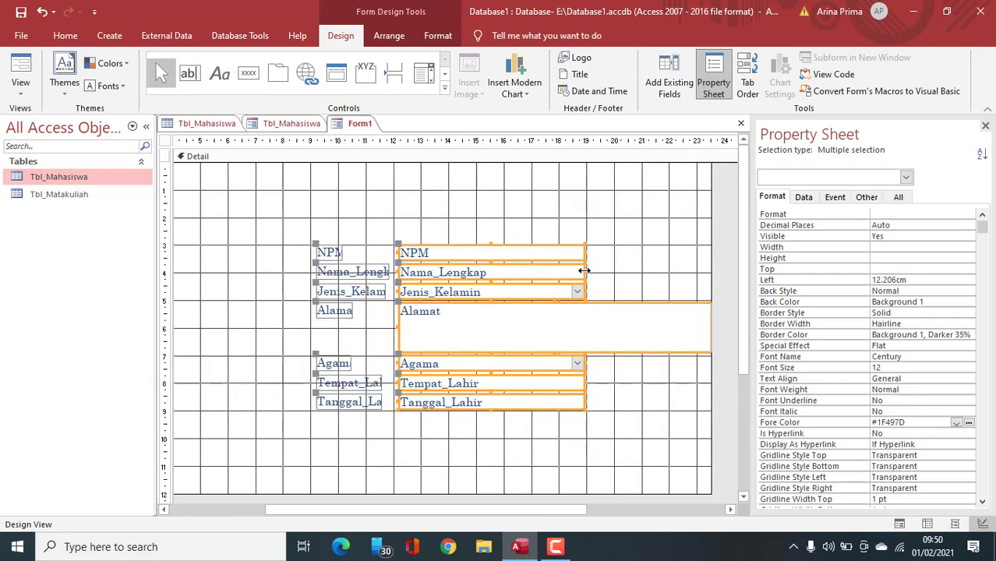
{"action": "left_click_drag", "start_coordinate": [584, 270], "coordinate": [564, 271]}
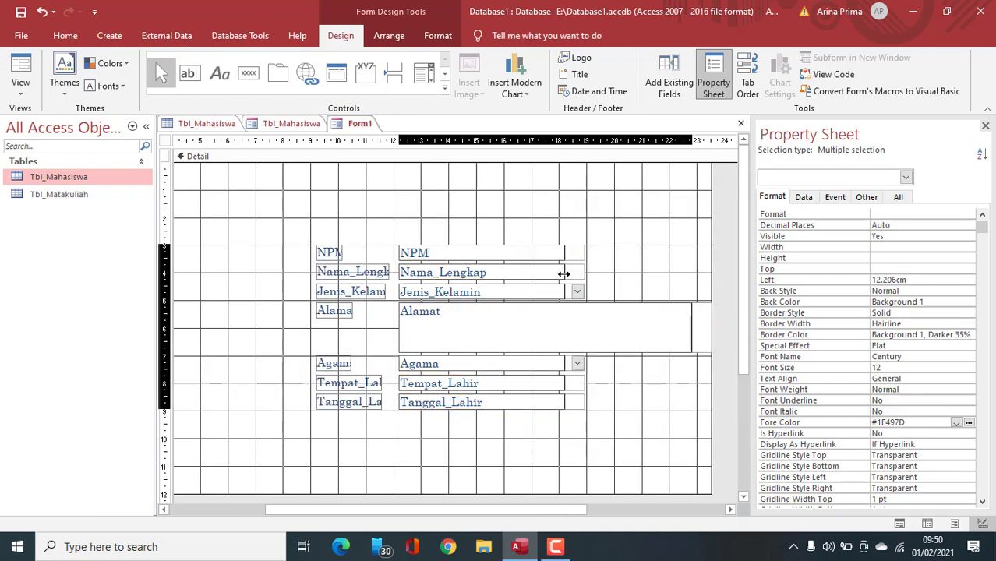
Widen all seven field labels by extending their left edges about 1.6 cm so the captions fit
{"action": "left_click", "coordinate": [390, 227]}
{"action": "left_click_drag", "start_coordinate": [340, 214], "coordinate": [350, 441]}
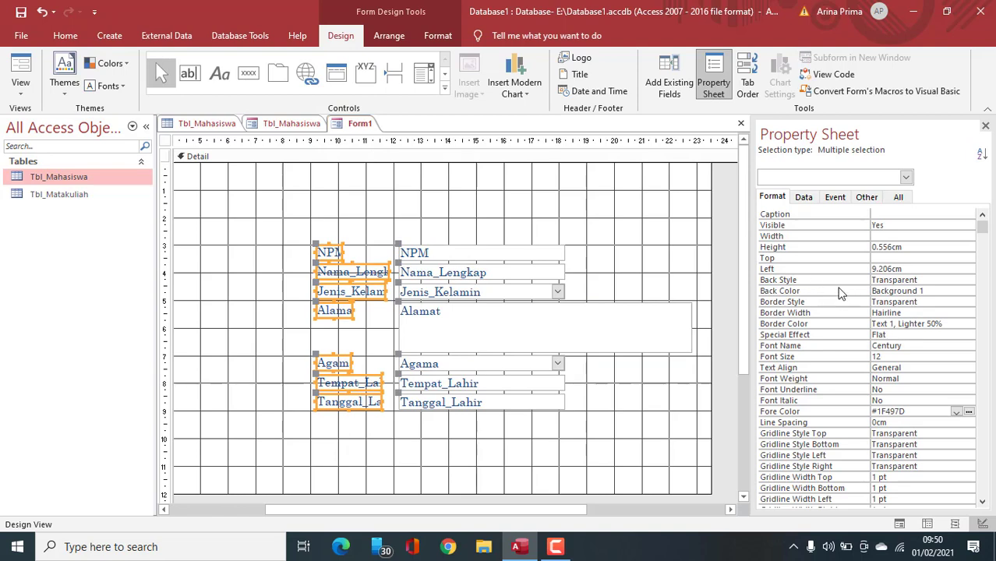
{"action": "scroll", "coordinate": [841, 293], "scroll_direction": "down", "scroll_amount": 4}
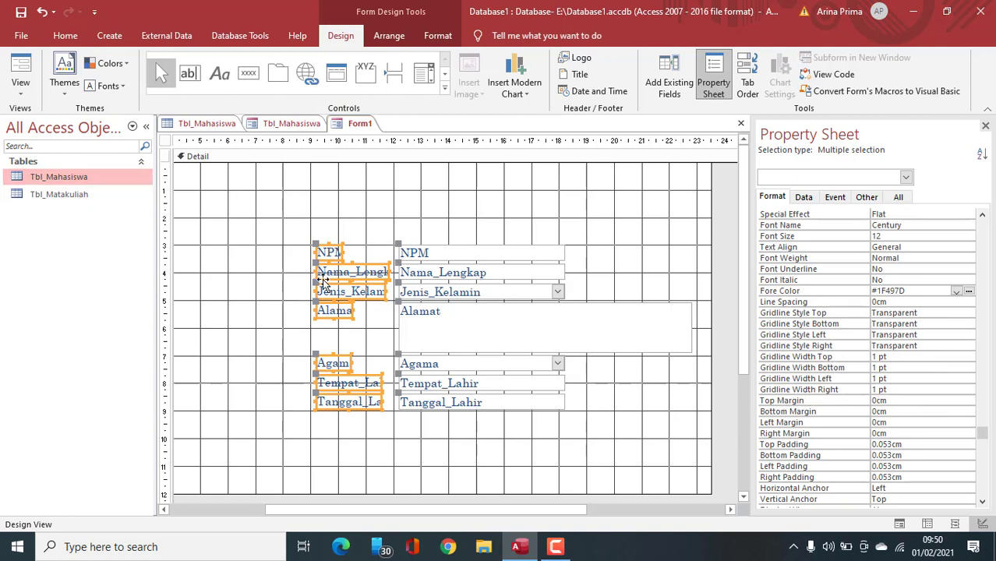
{"action": "left_click_drag", "start_coordinate": [315, 291], "coordinate": [270, 292]}
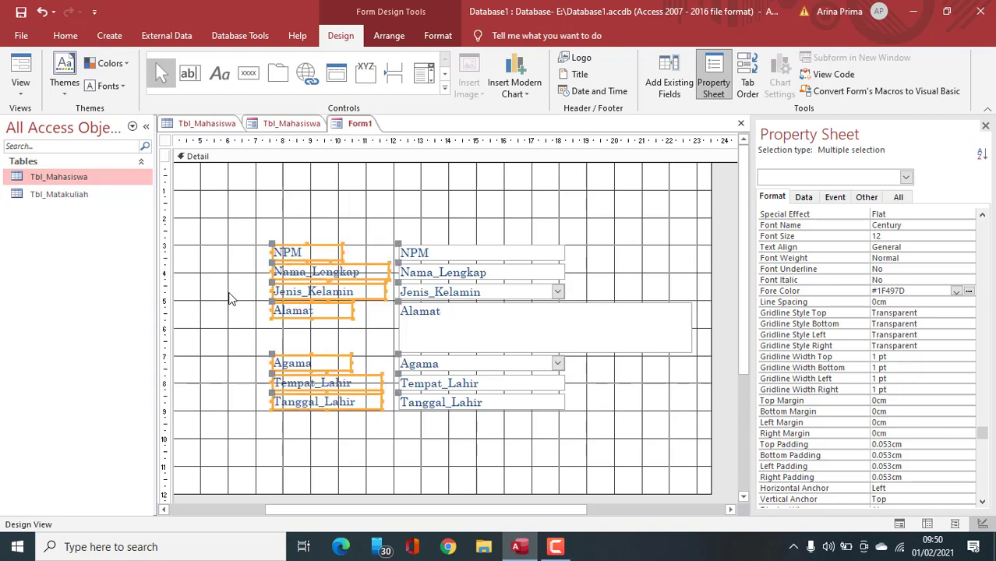
{"action": "left_click", "coordinate": [430, 189]}
{"action": "mouse_move", "coordinate": [507, 511]}
{"action": "left_mouse_down"}
{"action": "mouse_move", "coordinate": [412, 511]}
{"action": "mouse_move", "coordinate": [490, 508]}
{"action": "left_mouse_up"}
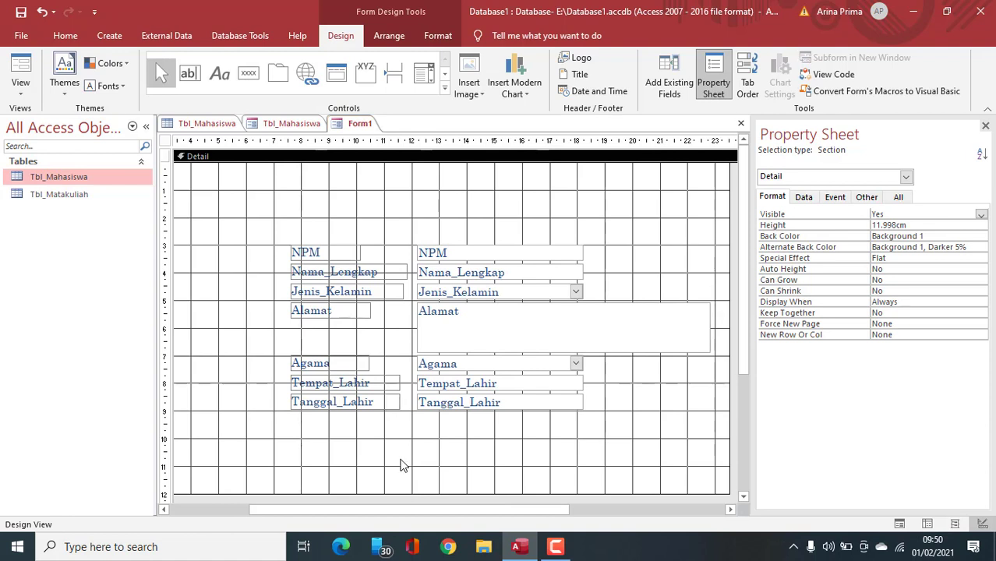
Show Form1 in Form View and compare its layout with the automatically created Tbl_Mahasiswa form
{"action": "left_click", "coordinate": [20, 87]}
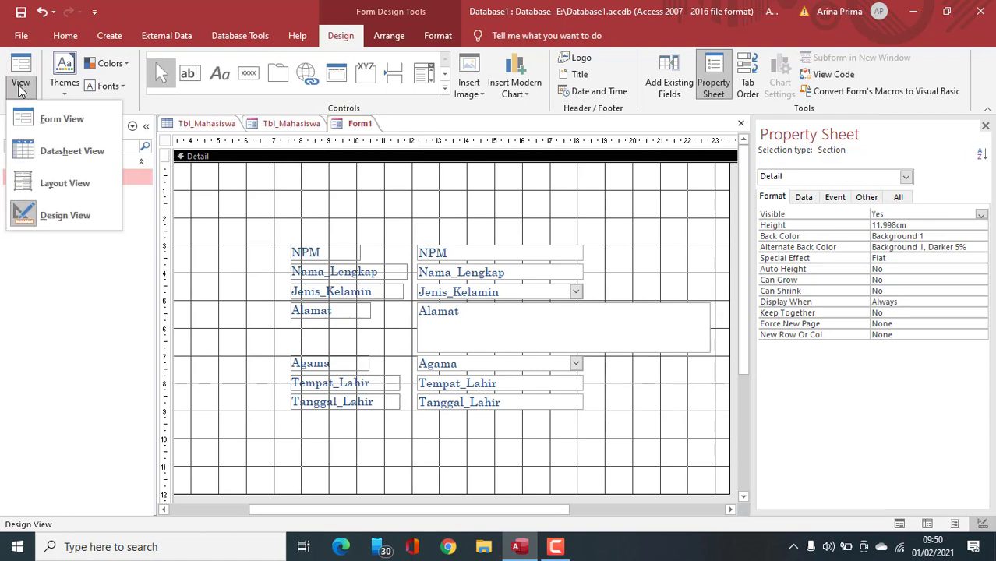
{"action": "left_click", "coordinate": [67, 126]}
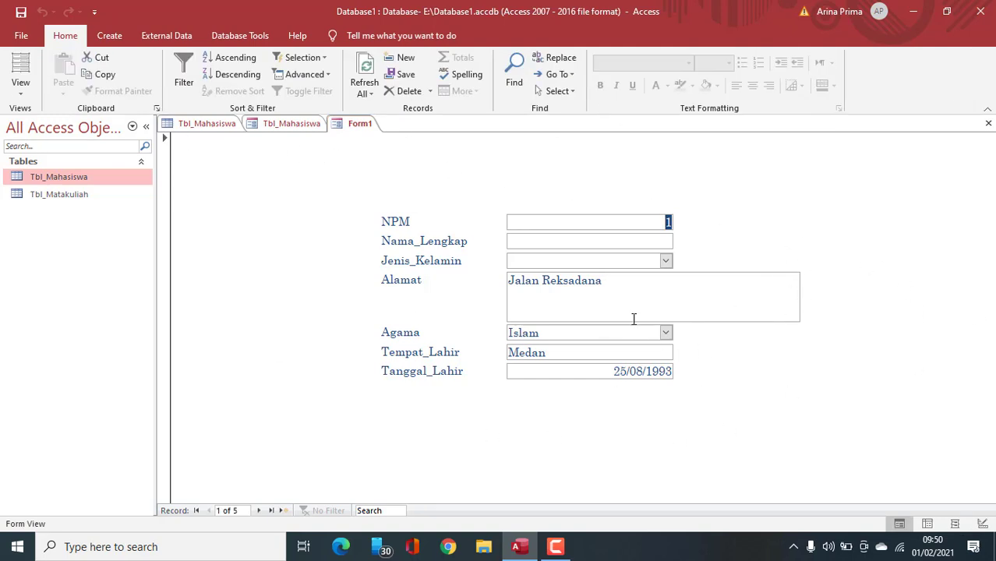
{"action": "left_click", "coordinate": [282, 125]}
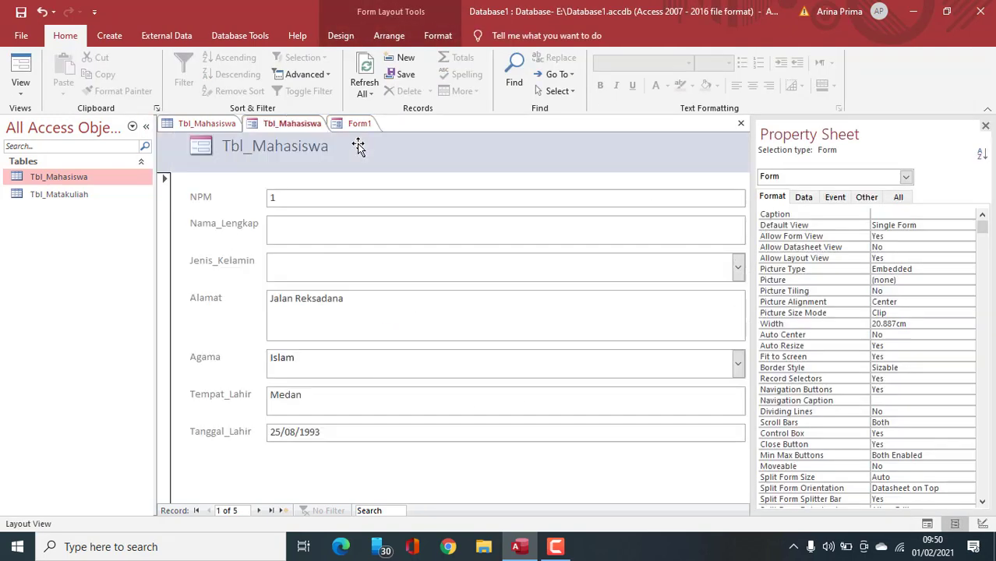
{"action": "left_click", "coordinate": [360, 125]}
Close the automatically created Tbl_Mahasiswa form without saving its design changes
{"action": "left_click", "coordinate": [288, 126]}
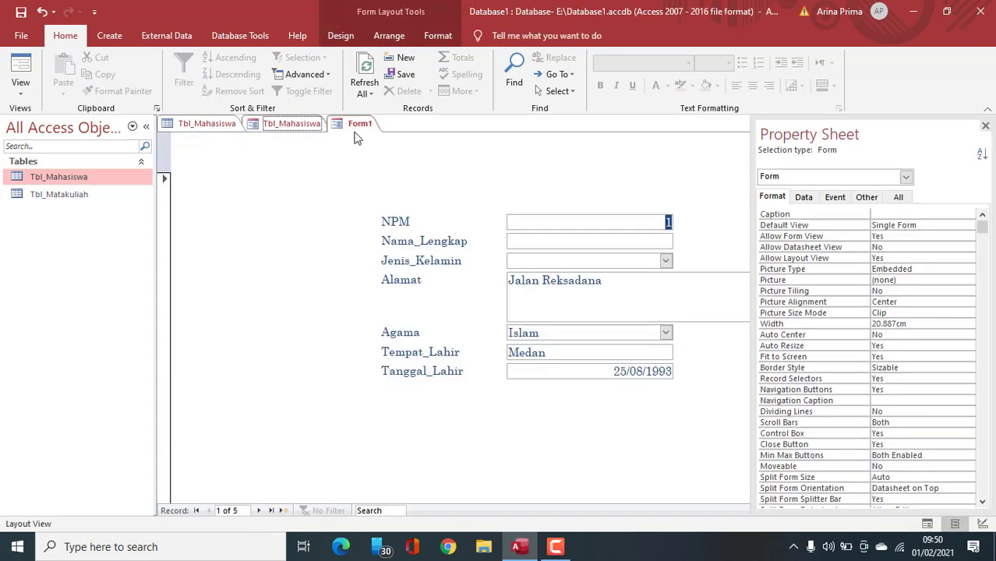
{"action": "left_click", "coordinate": [741, 123]}
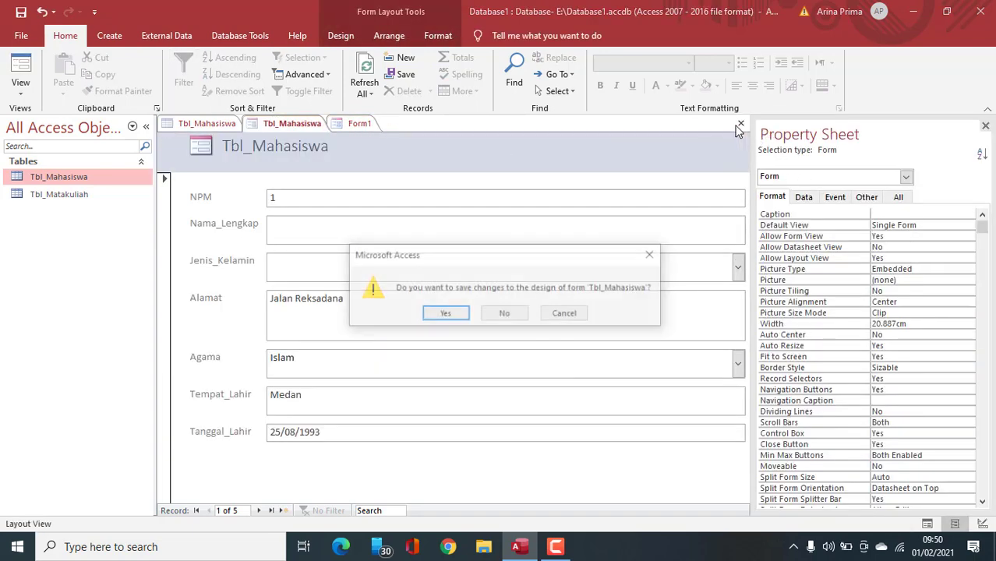
{"action": "left_click", "coordinate": [505, 316]}
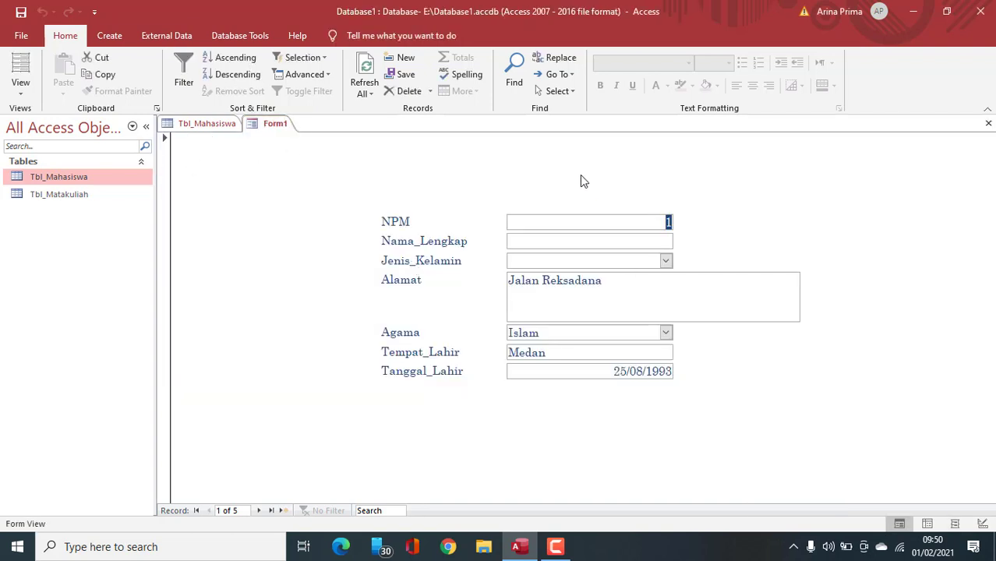
Return Form1 to Design View and extend its right edge to a form width of about 28 cm
{"action": "left_click", "coordinate": [21, 94]}
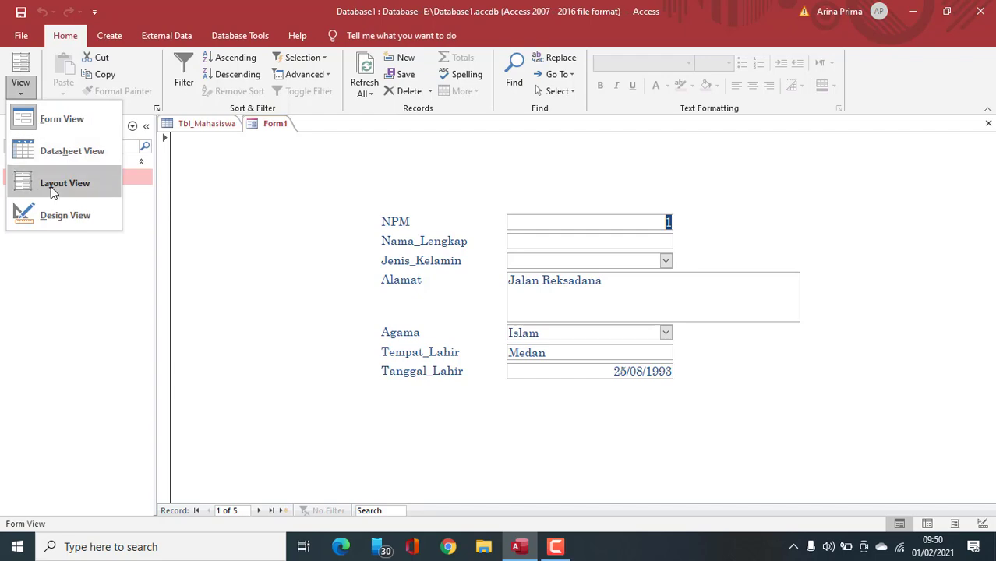
{"action": "left_click", "coordinate": [55, 218]}
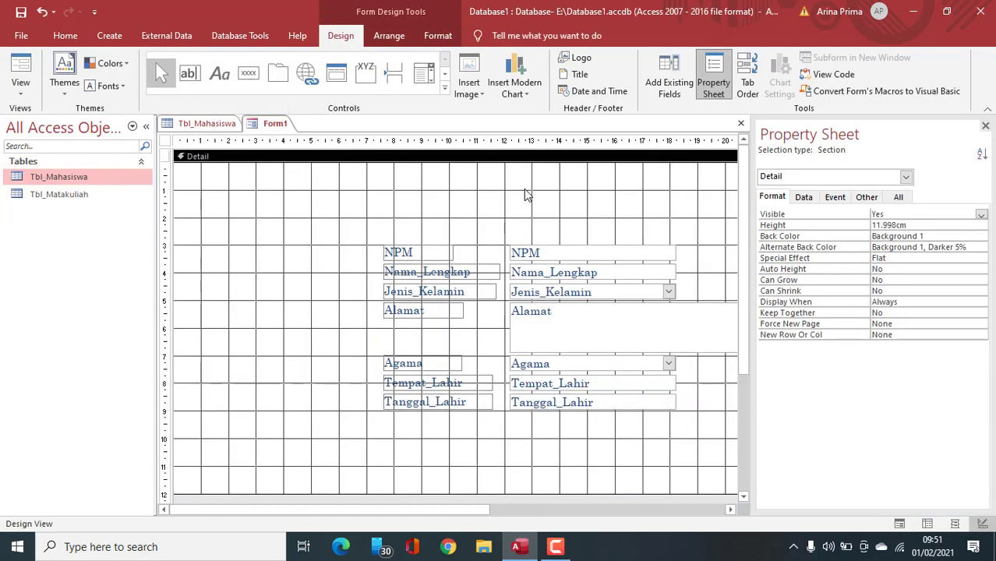
{"action": "left_click_drag", "start_coordinate": [439, 508], "coordinate": [555, 509]}
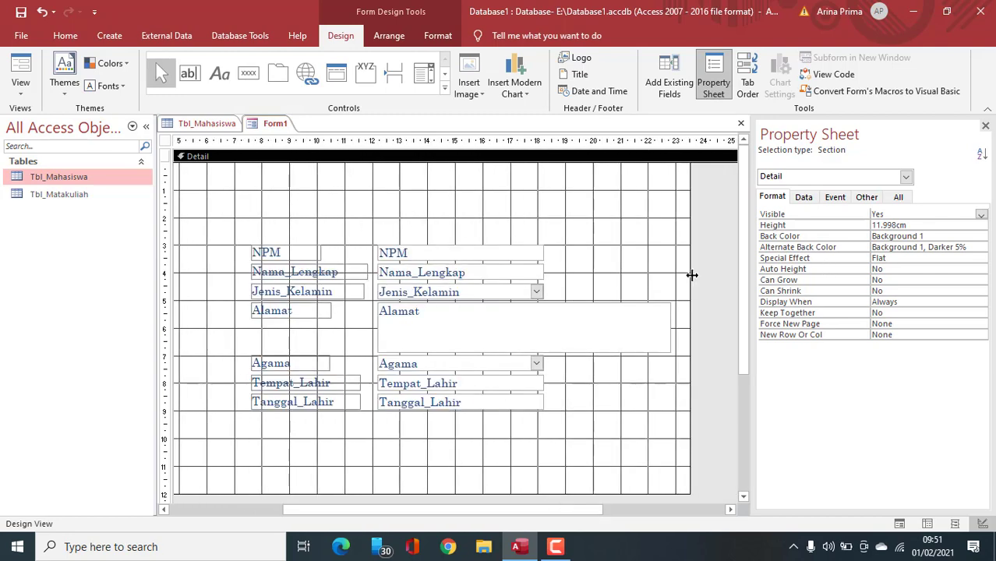
{"action": "left_click_drag", "start_coordinate": [689, 275], "coordinate": [747, 274]}
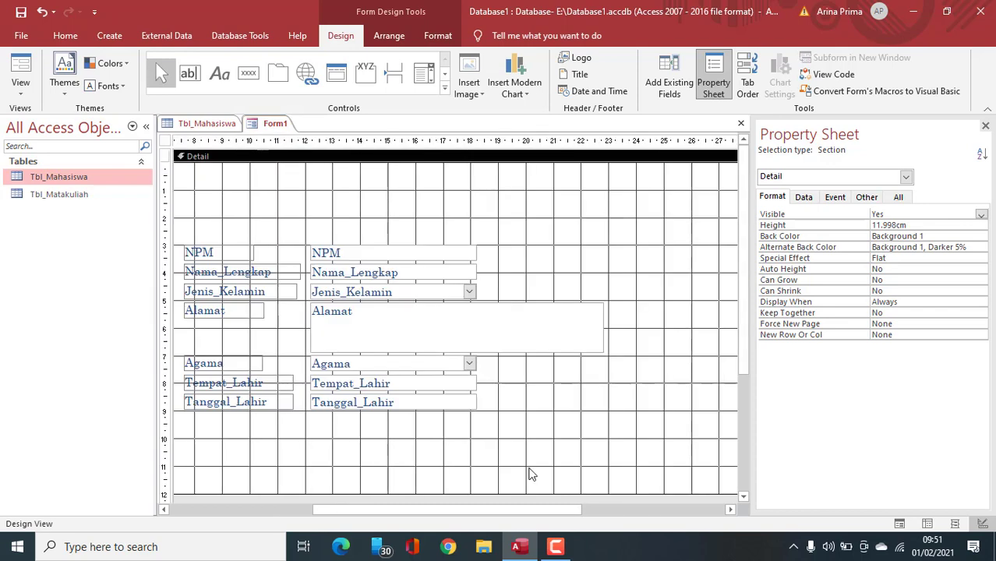
{"action": "left_click_drag", "start_coordinate": [518, 511], "coordinate": [458, 508]}
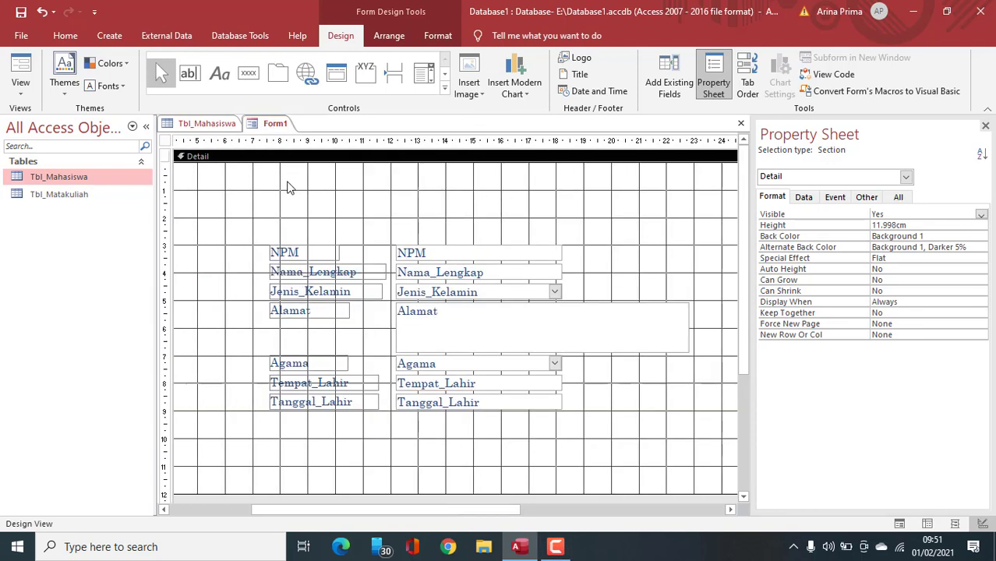
Add a title label reading "Form Data Mahasiswa" above the fields, about 1 cm below the top of the Detail section
{"action": "left_click", "coordinate": [498, 218]}
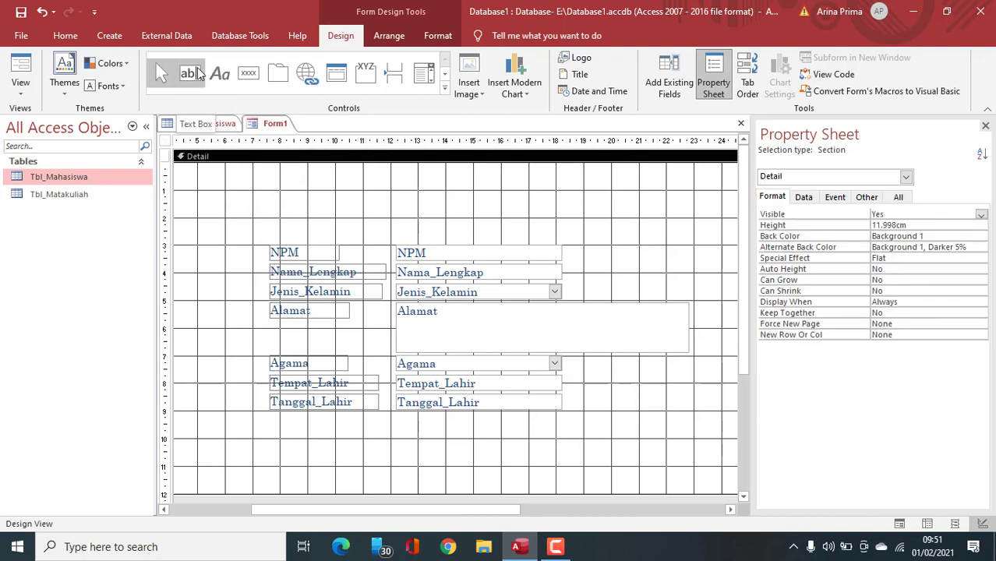
{"action": "left_click", "coordinate": [219, 73]}
{"action": "left_click", "coordinate": [374, 191]}
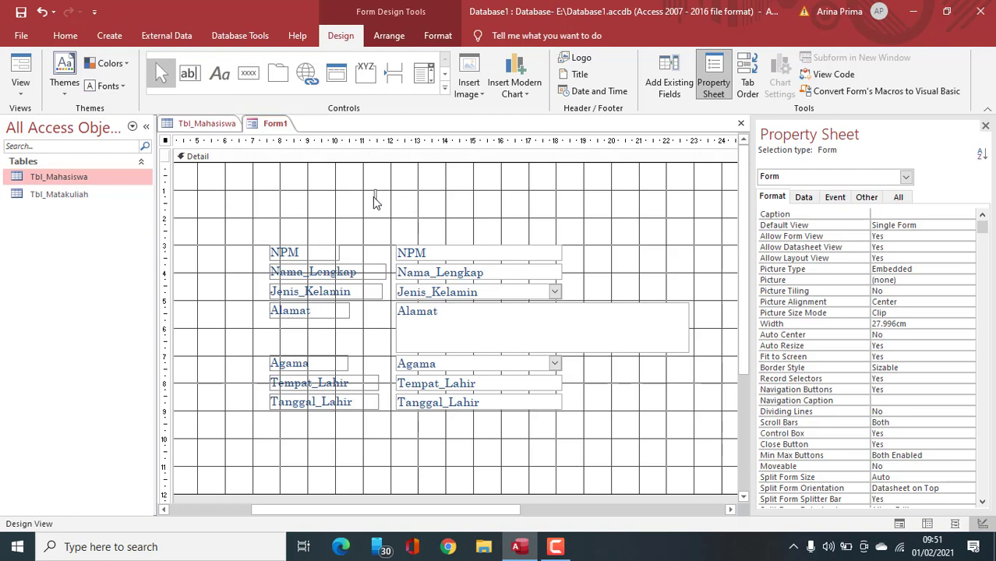
{"action": "type", "text": "Form"}
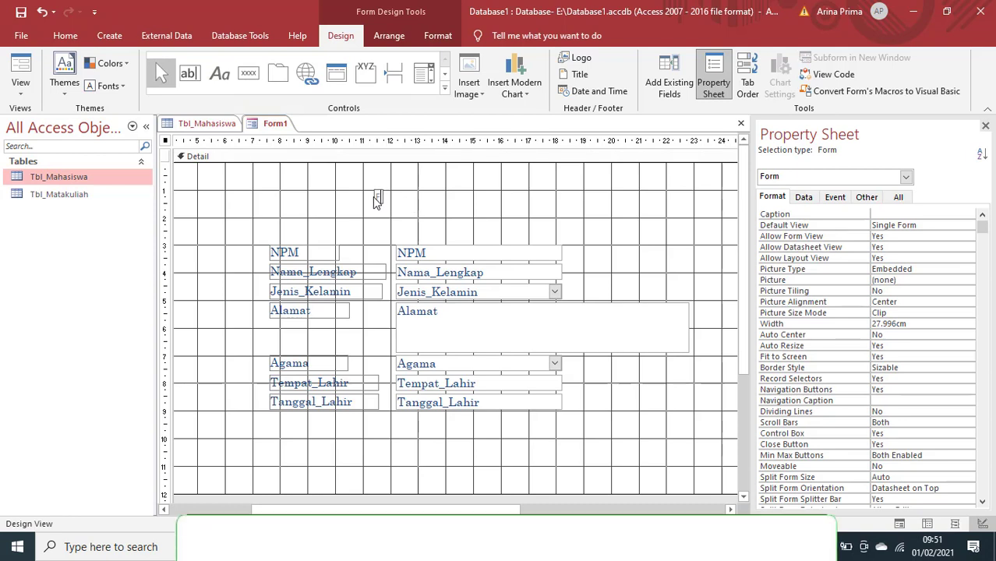
{"action": "type", "text": " Data Mahasu"}
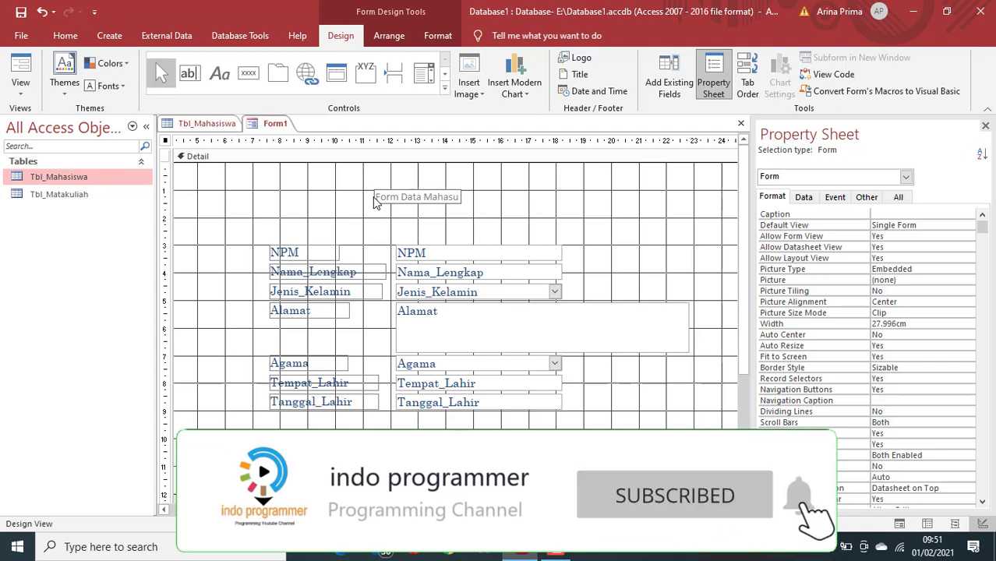
{"action": "type", "text": "isw"}
{"action": "key", "text": "BackSpace"}
{"action": "key", "text": "BackSpace"}
{"action": "key", "text": "BackSpace"}
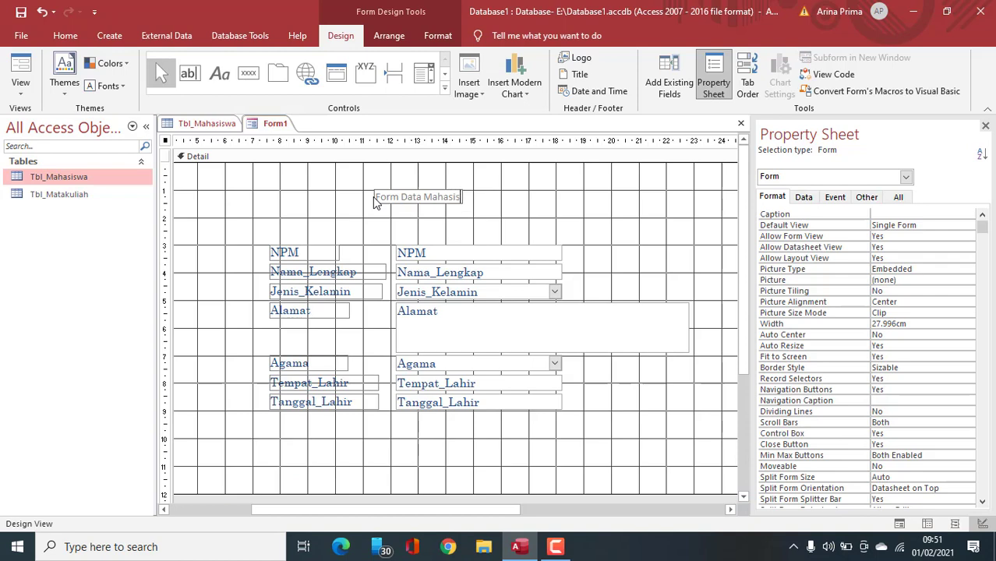
{"action": "key", "text": "Return"}
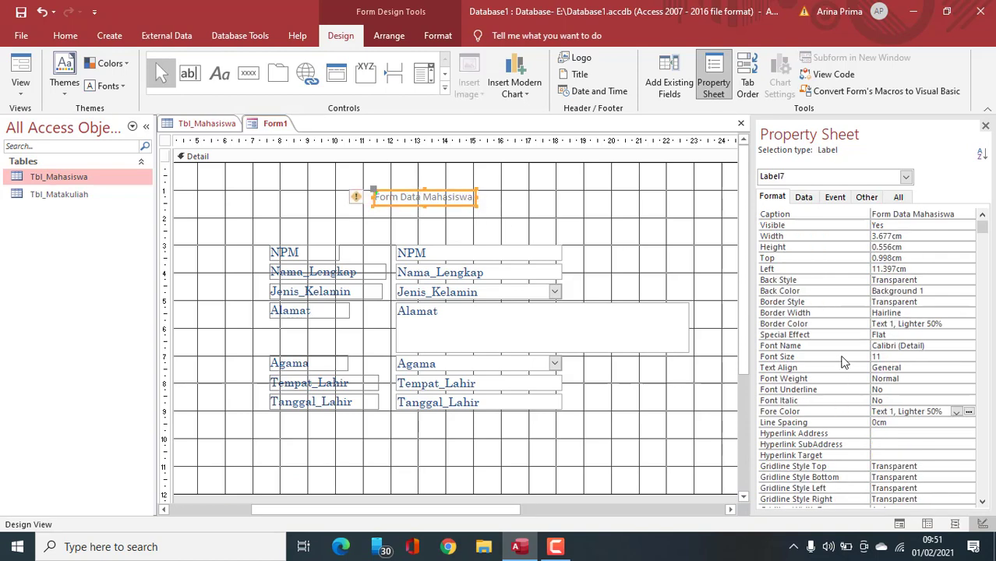
Set the title label's font to Century and its font size to 16
{"action": "left_click", "coordinate": [961, 347]}
{"action": "left_click", "coordinate": [968, 346]}
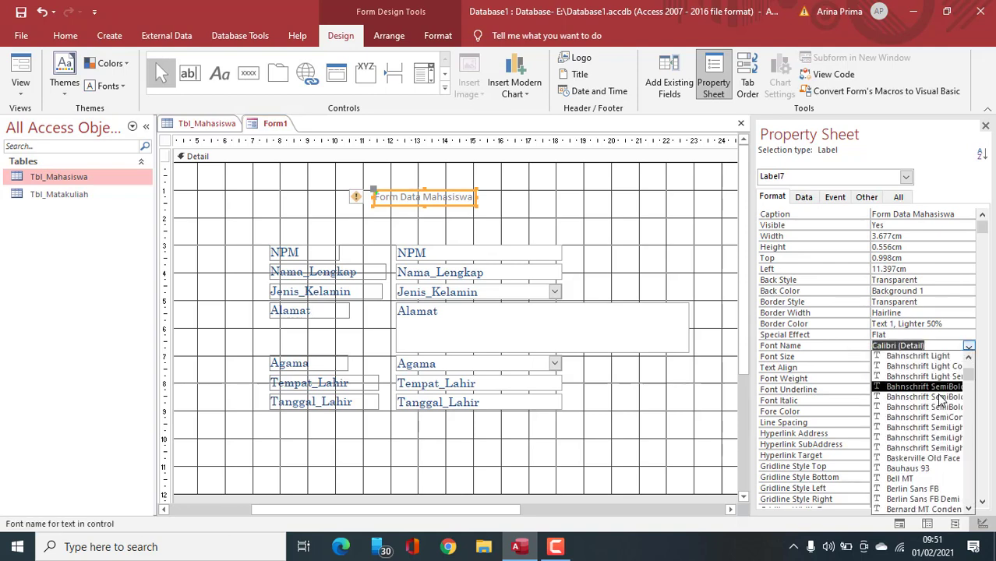
{"action": "scroll", "coordinate": [939, 395], "scroll_direction": "down", "scroll_amount": 8}
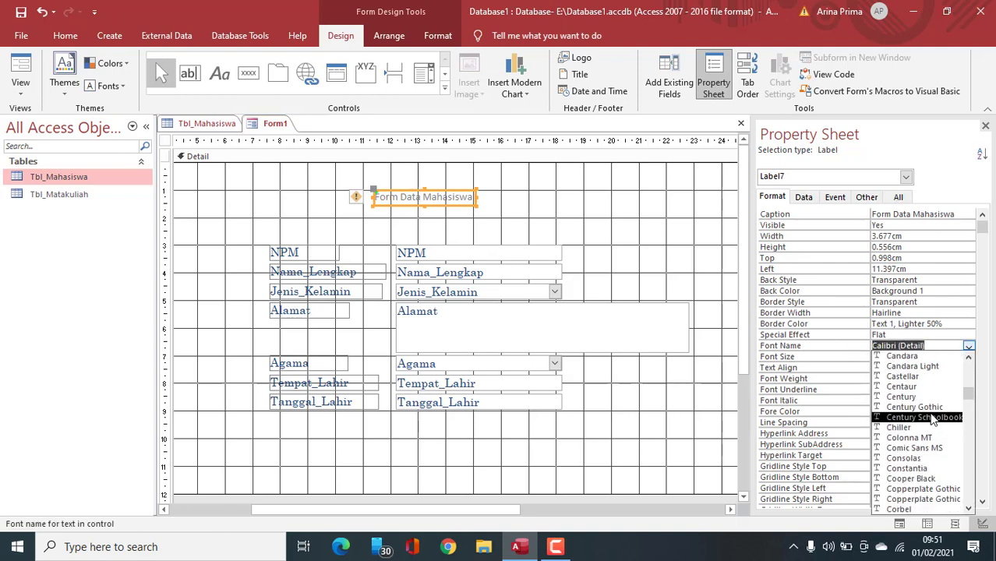
{"action": "left_click", "coordinate": [927, 397]}
{"action": "left_click", "coordinate": [920, 356]}
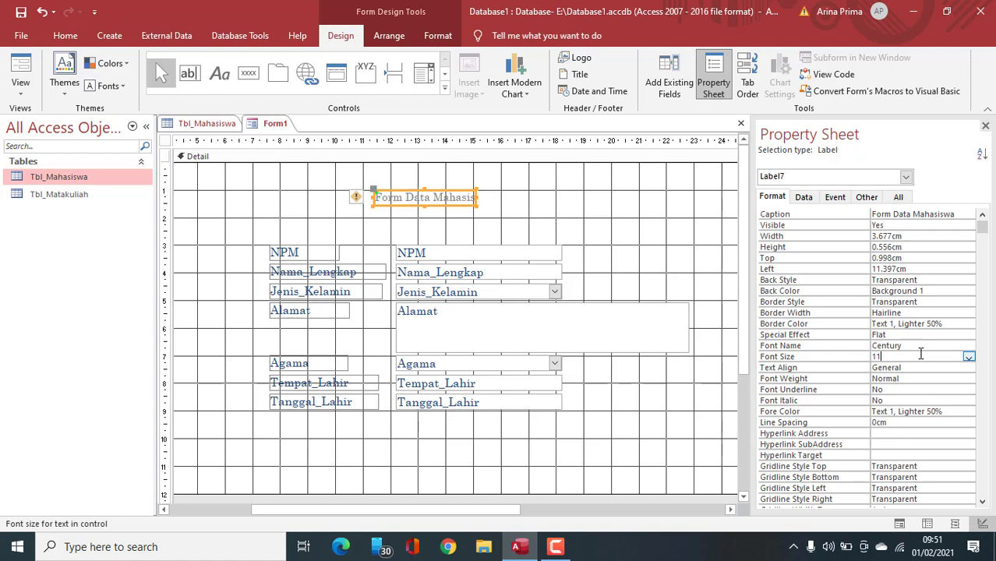
{"action": "left_click", "coordinate": [969, 358]}
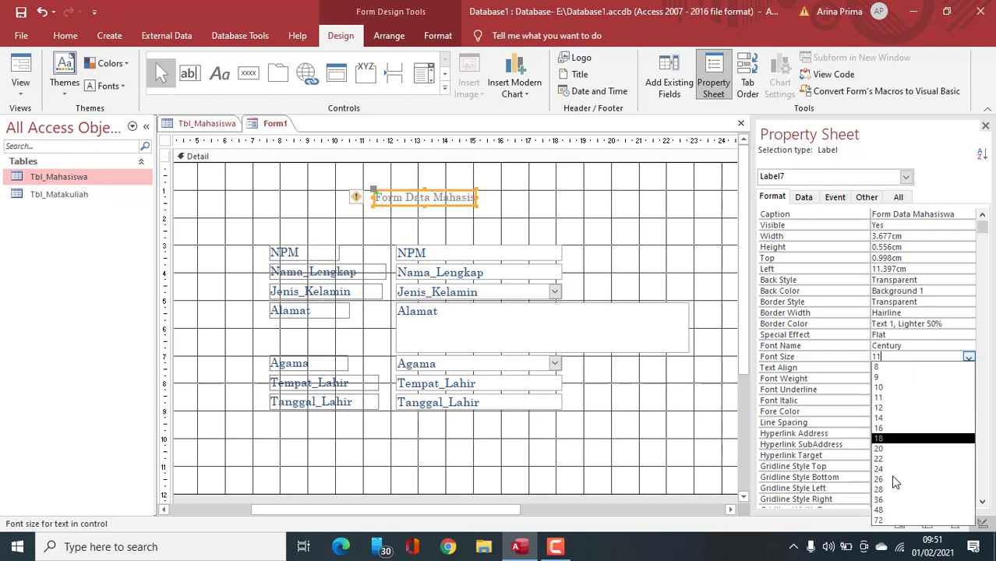
{"action": "left_click", "coordinate": [907, 433]}
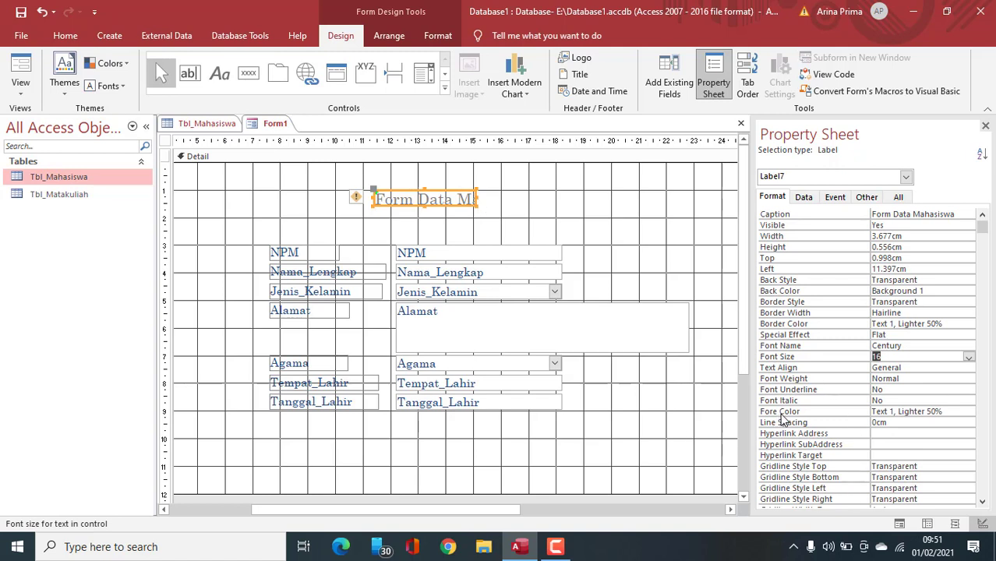
Set the title label's font color to Accent 2, Darker 25% and its font weight to Bold
{"action": "left_click", "coordinate": [851, 413]}
{"action": "left_click", "coordinate": [968, 413]}
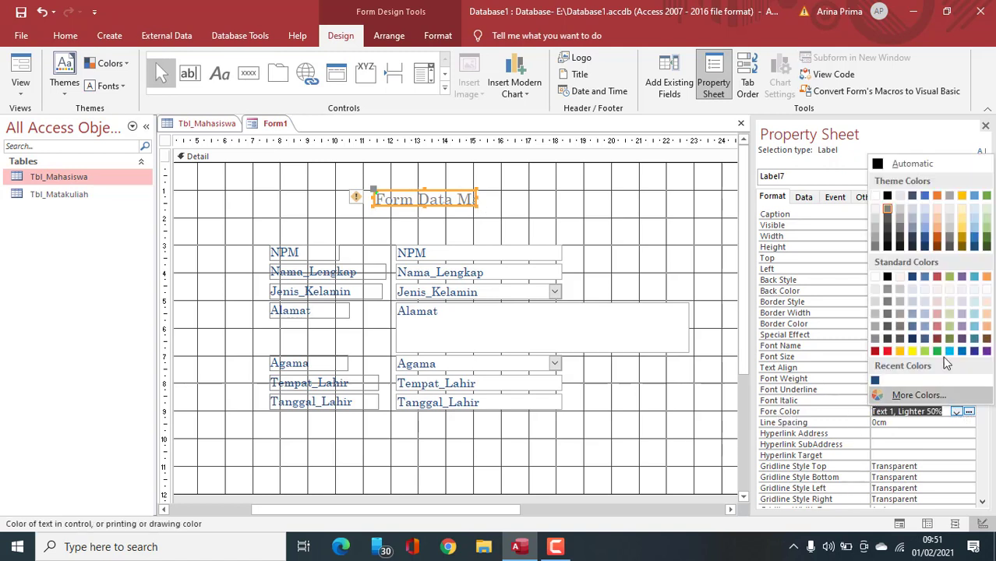
{"action": "left_click", "coordinate": [936, 275]}
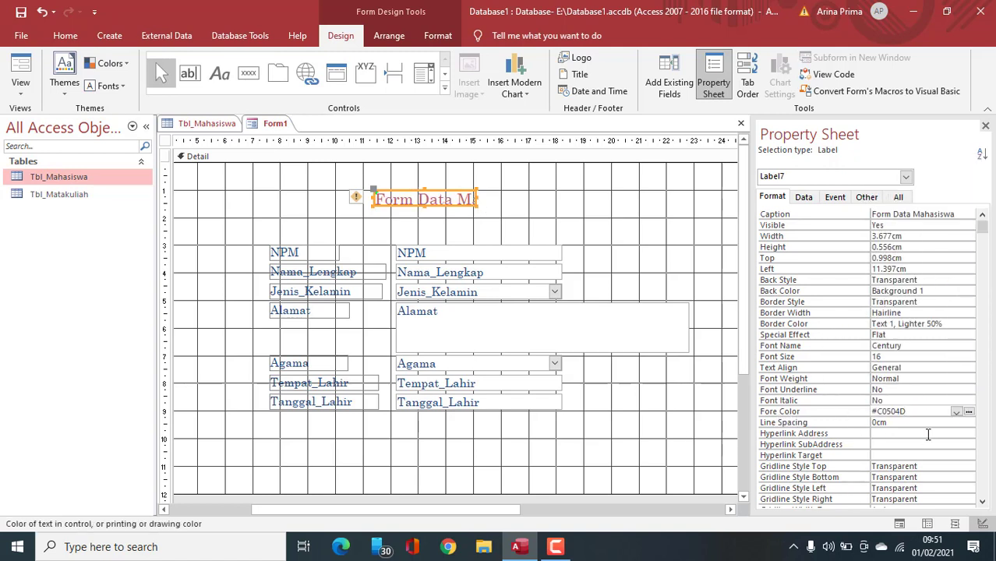
{"action": "left_click", "coordinate": [968, 412]}
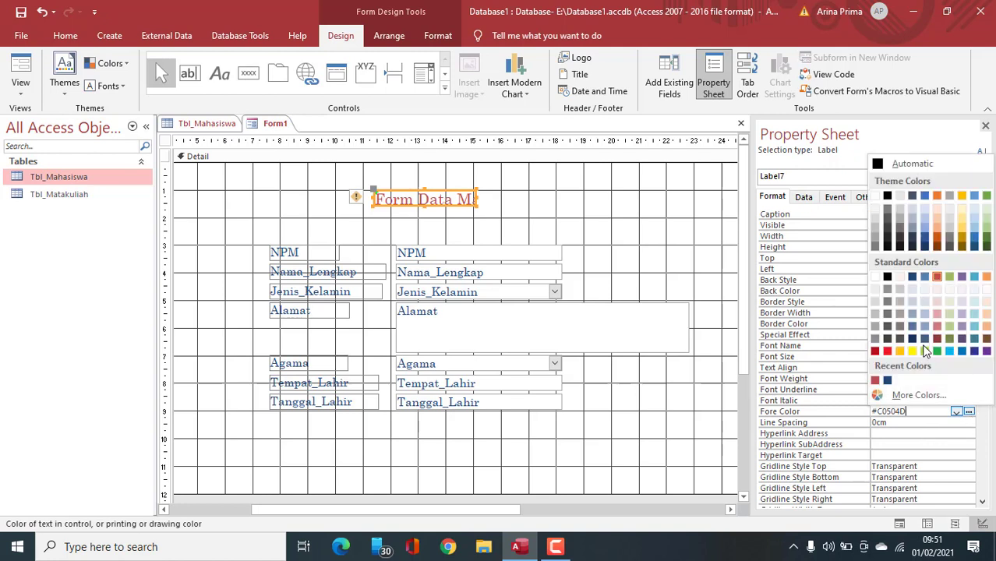
{"action": "left_click", "coordinate": [937, 238]}
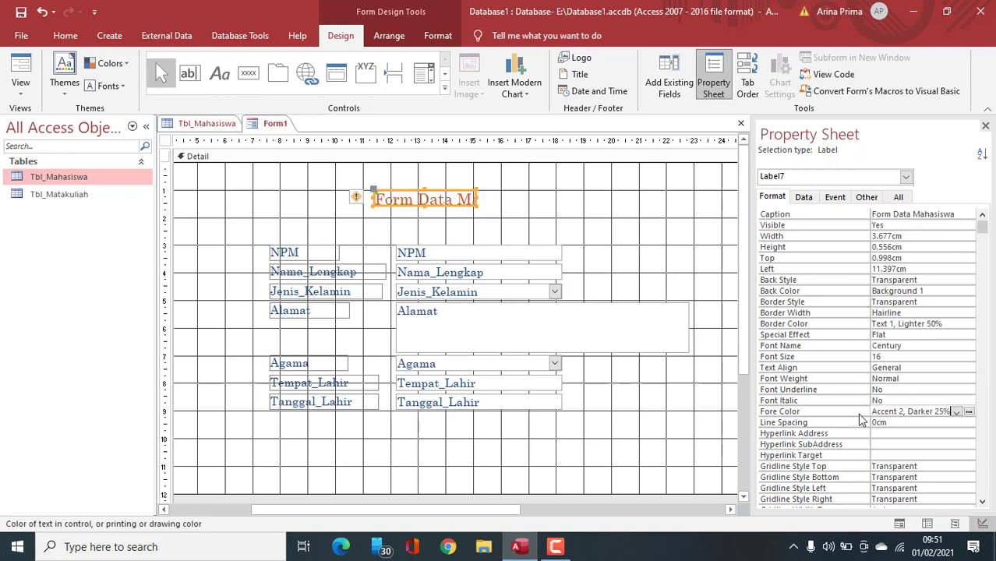
{"action": "left_click", "coordinate": [807, 380]}
{"action": "left_click", "coordinate": [968, 378]}
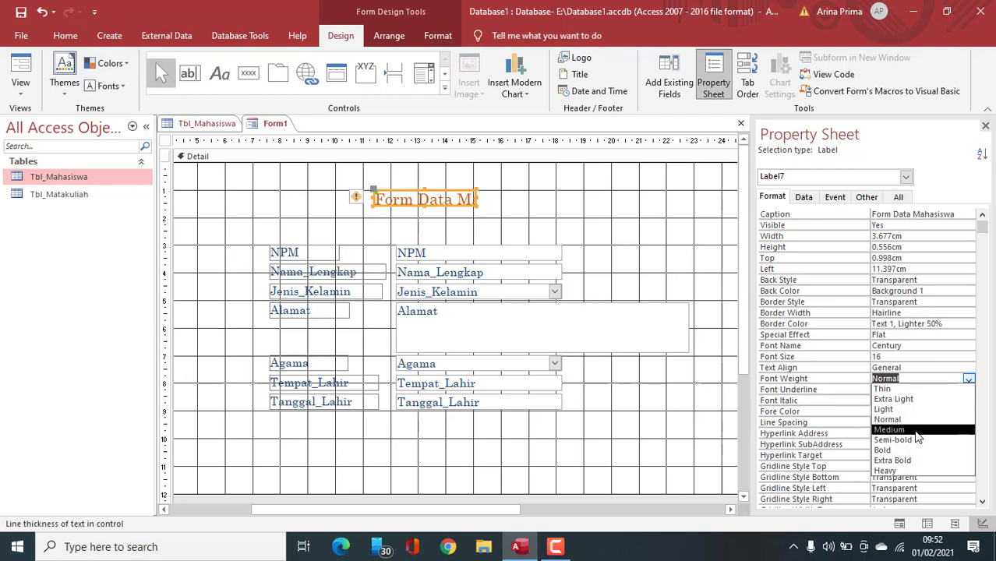
{"action": "left_click", "coordinate": [884, 449]}
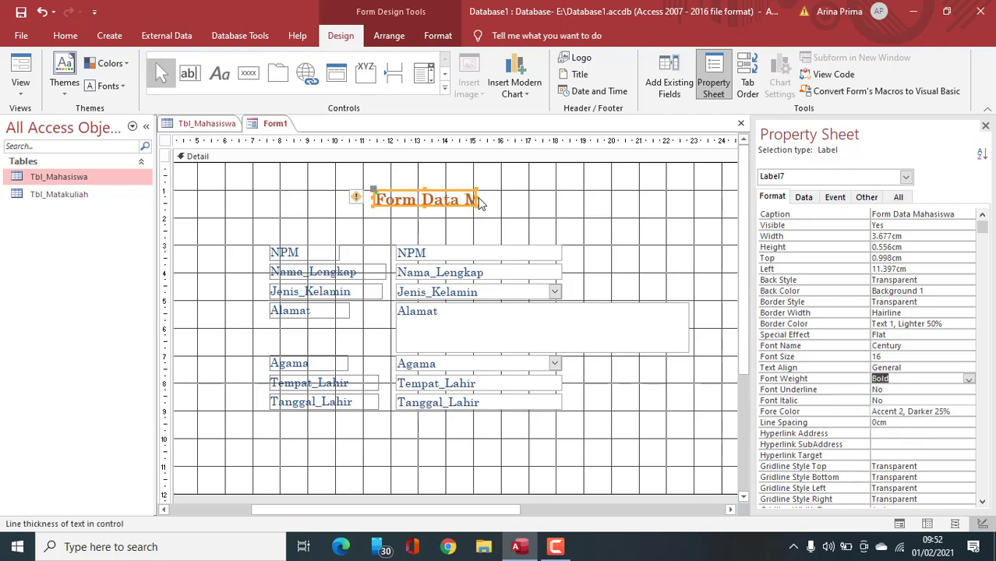
Enlarge the title label to about 8.5 cm wide and 1 cm high, placing it about 9.6 cm from the form's left edge
{"action": "left_click_drag", "start_coordinate": [481, 202], "coordinate": [591, 204]}
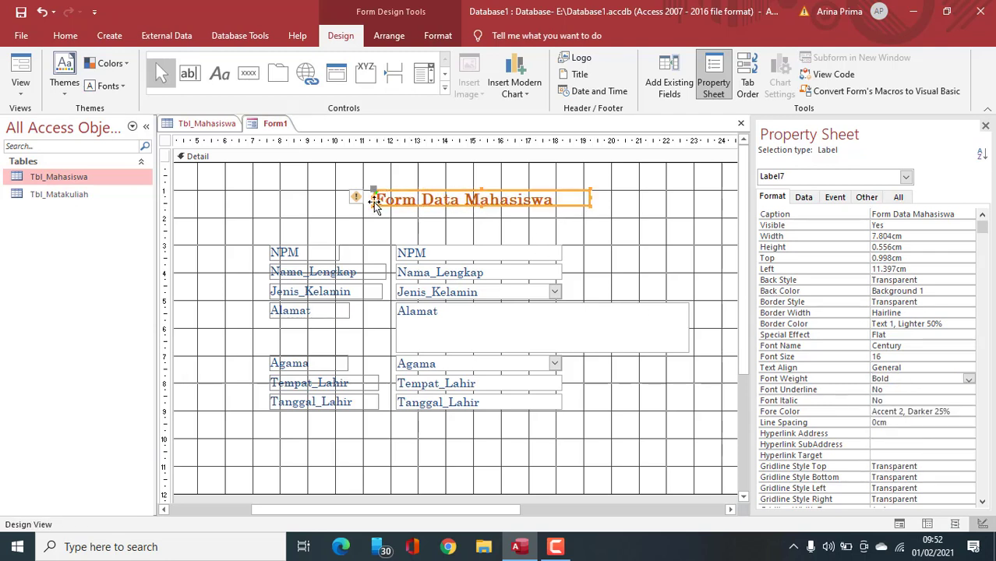
{"action": "left_click_drag", "start_coordinate": [371, 203], "coordinate": [353, 200]}
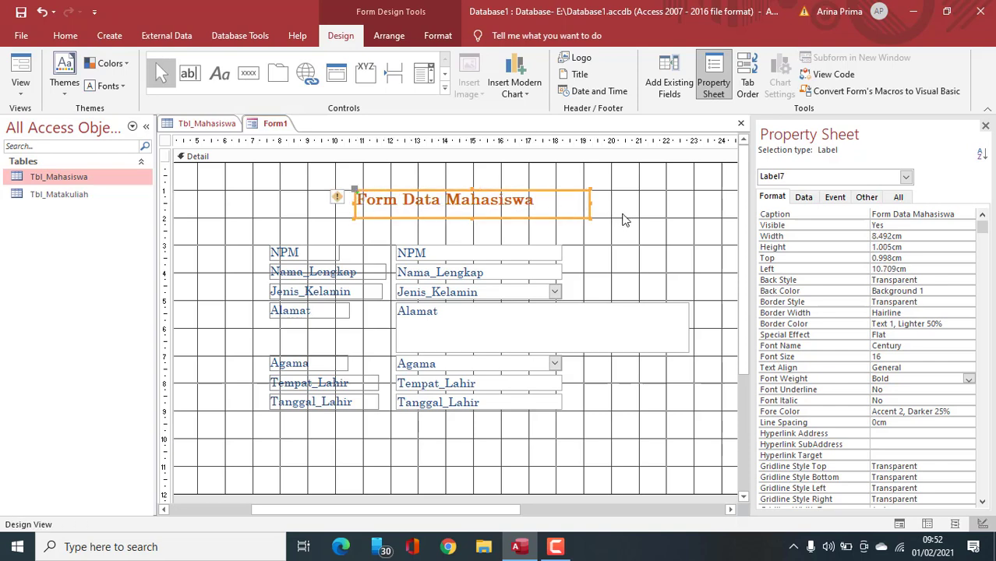
{"action": "left_click", "coordinate": [654, 221]}
{"action": "left_click", "coordinate": [465, 199]}
{"action": "left_click_drag", "start_coordinate": [480, 191], "coordinate": [451, 191]}
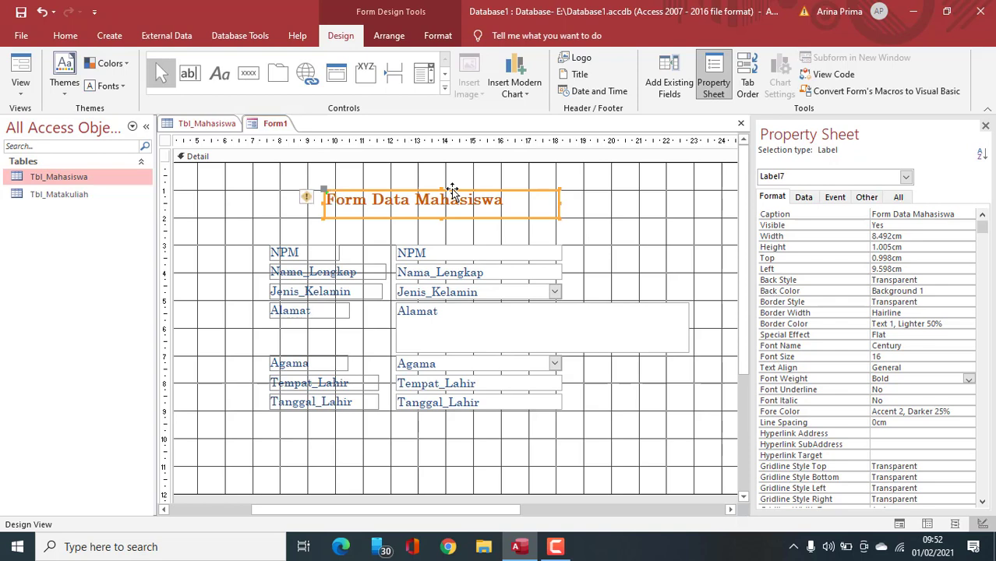
{"action": "left_click", "coordinate": [655, 224]}
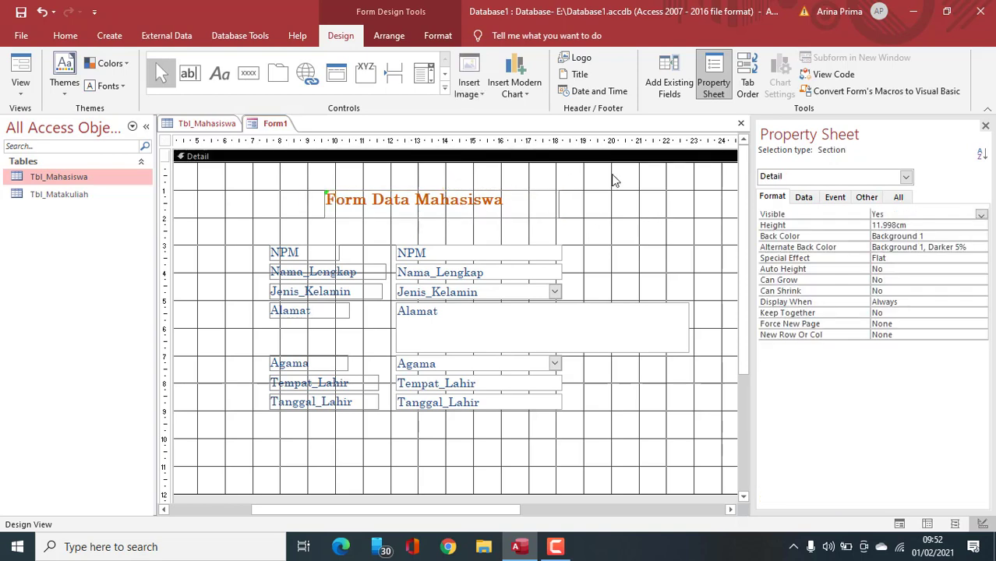
{"action": "left_click", "coordinate": [605, 193]}
Show Form1 in Form View and check the first record's NPM and Nama_Lengkap fields
{"action": "left_click", "coordinate": [23, 72]}
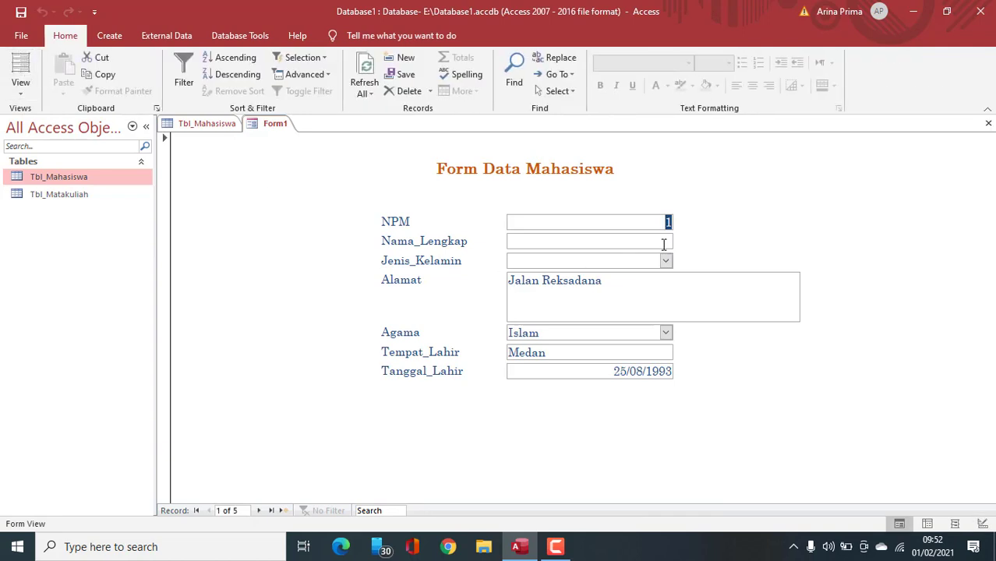
{"action": "left_click", "coordinate": [658, 239]}
{"action": "left_click_drag", "start_coordinate": [662, 221], "coordinate": [677, 222]}
{"action": "left_click", "coordinate": [643, 243]}
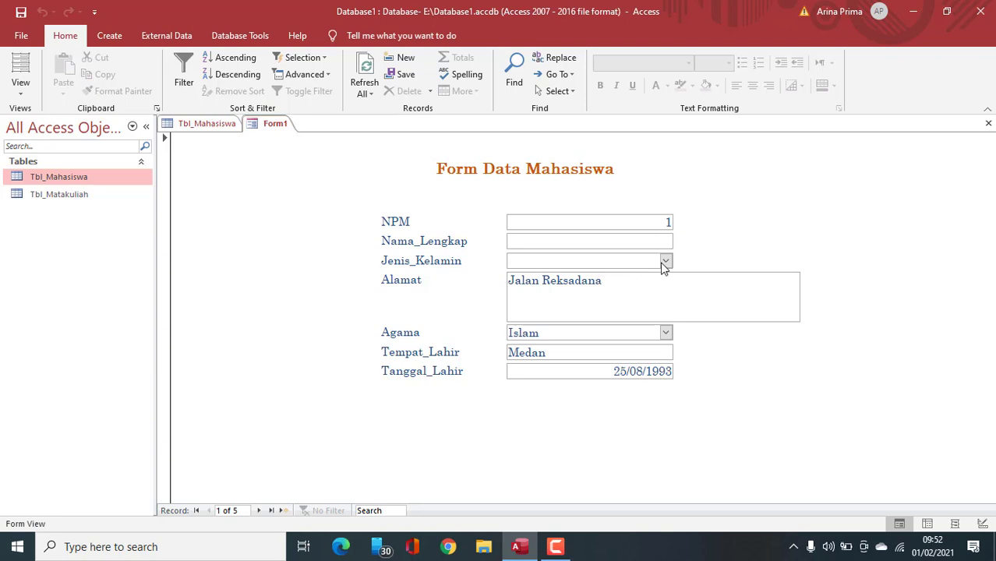
Set the first record's Jenis_Kelamin field in the form to Pria
{"action": "left_click", "coordinate": [666, 261]}
{"action": "left_click", "coordinate": [562, 278]}
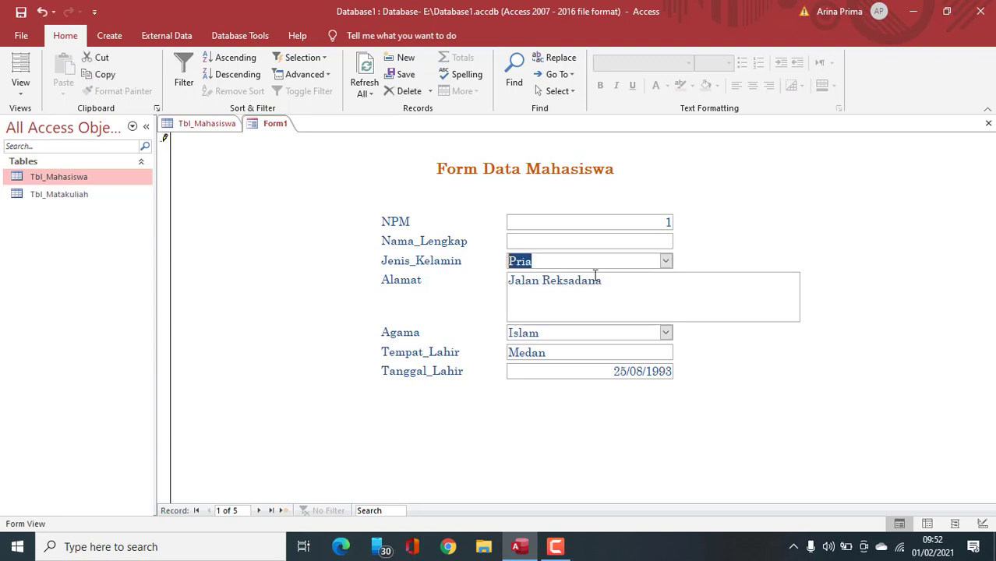
{"action": "left_click", "coordinate": [560, 317]}
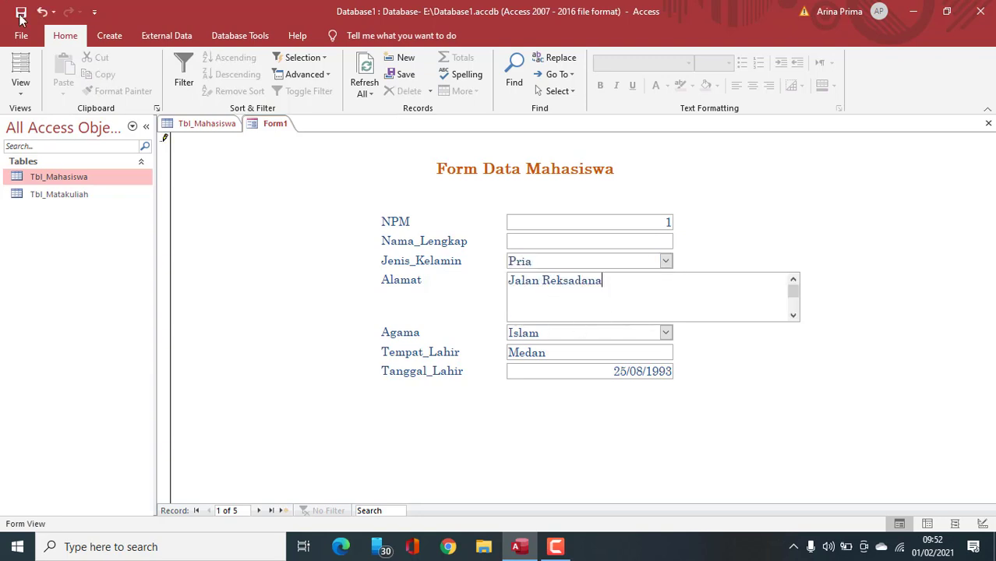
Enter the student's full name in the Nama_Lengkap field of the NPM 1 record in Tbl_Mahasiswa and refresh the table
{"action": "left_click", "coordinate": [200, 124]}
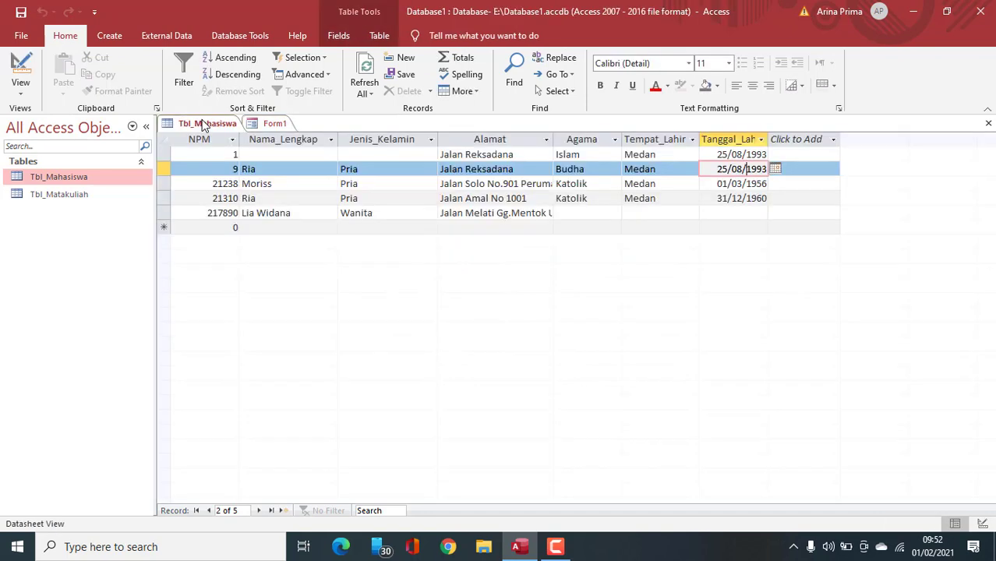
{"action": "left_click", "coordinate": [223, 154]}
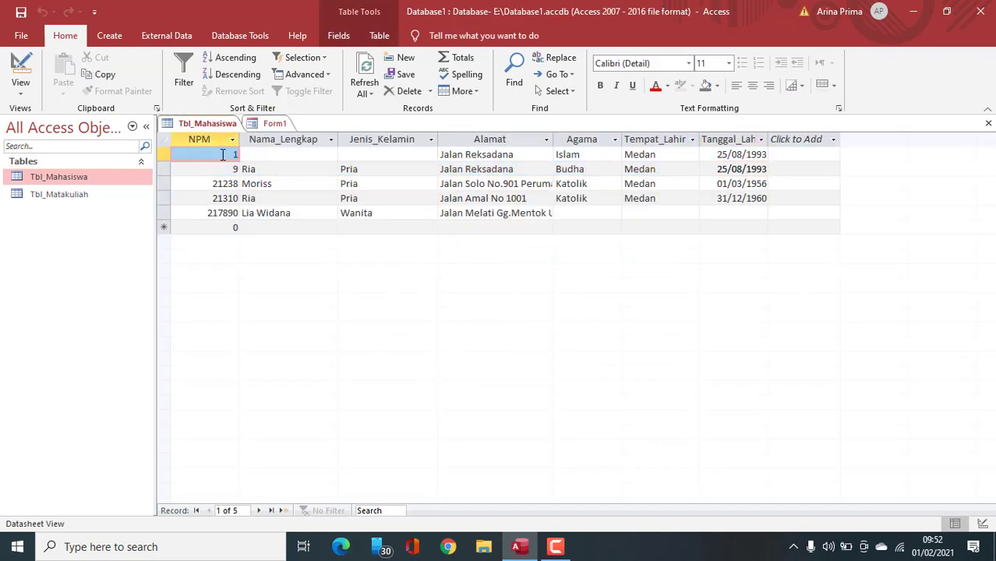
{"action": "left_click", "coordinate": [269, 153]}
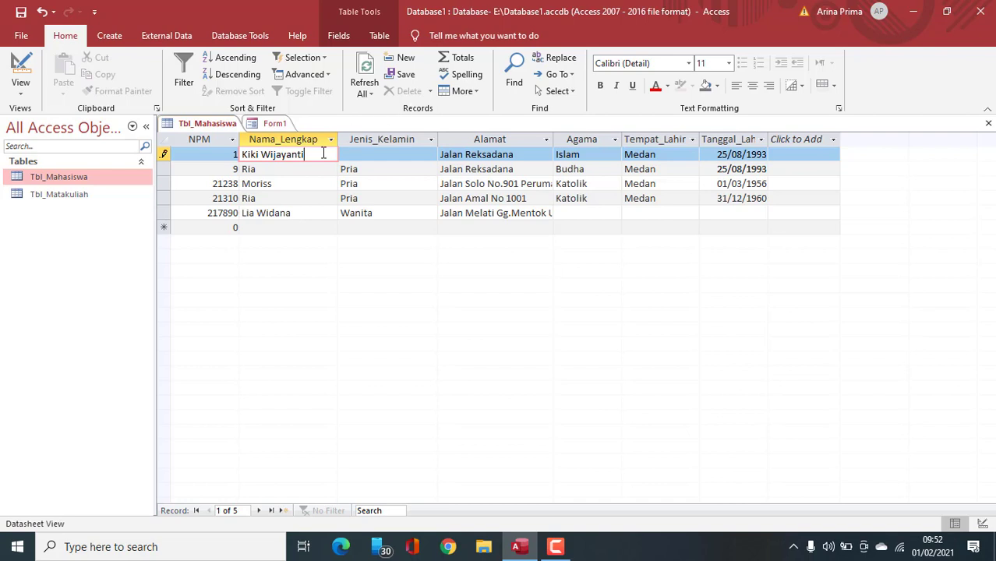
{"action": "left_click", "coordinate": [371, 84]}
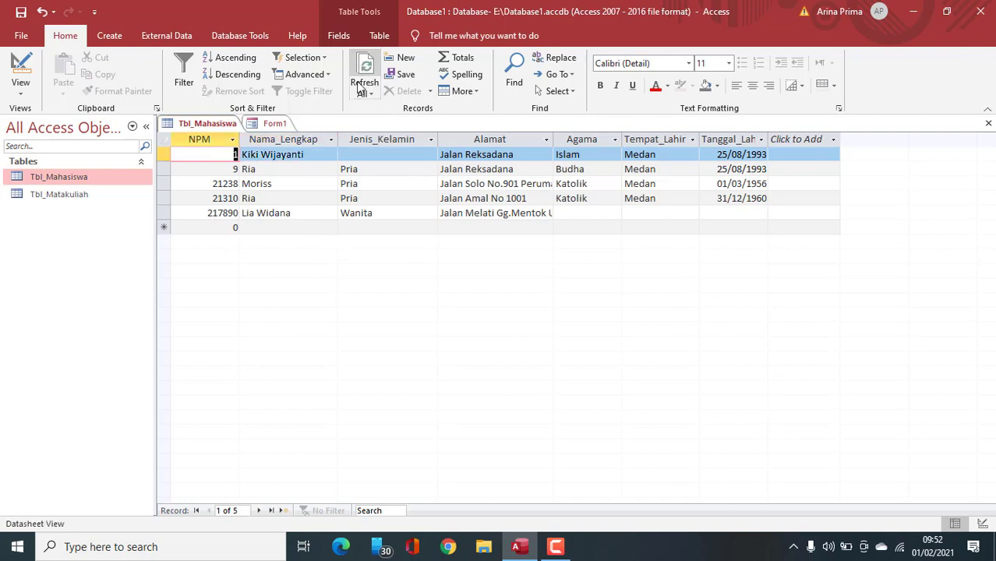
Refresh the data in Form1, dropping the form's own unsaved changes to the record
{"action": "left_click", "coordinate": [274, 125]}
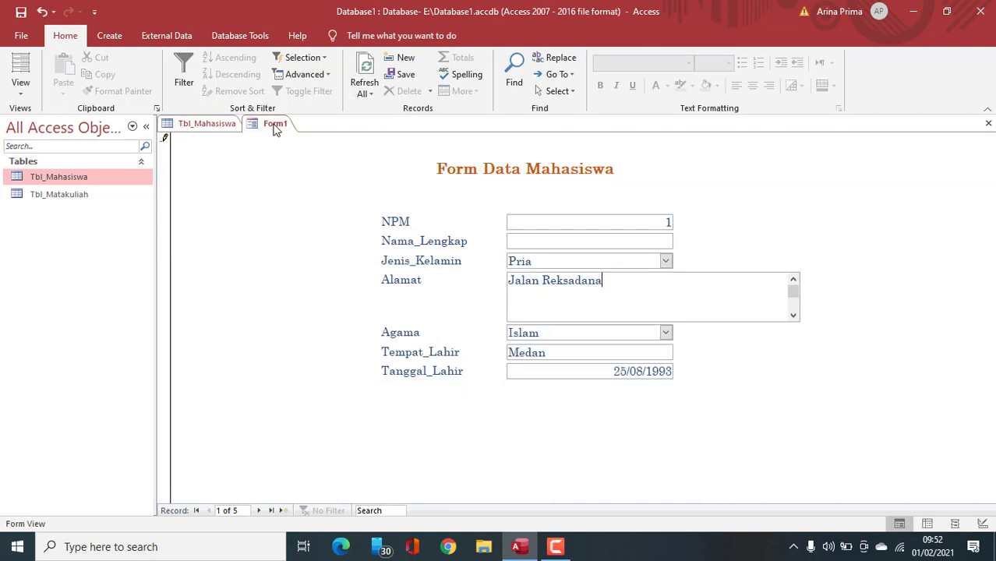
{"action": "left_click", "coordinate": [362, 82]}
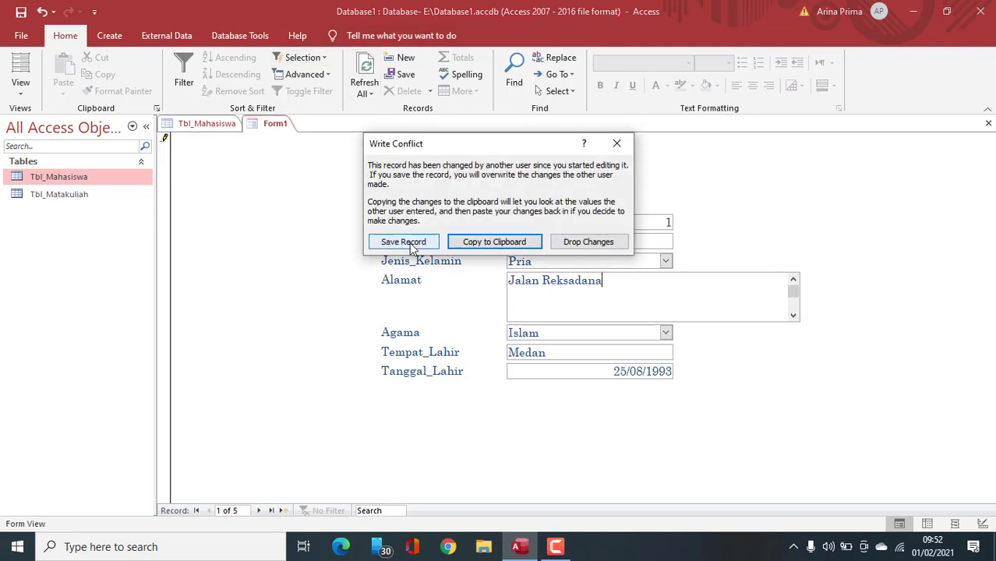
{"action": "left_click", "coordinate": [614, 243]}
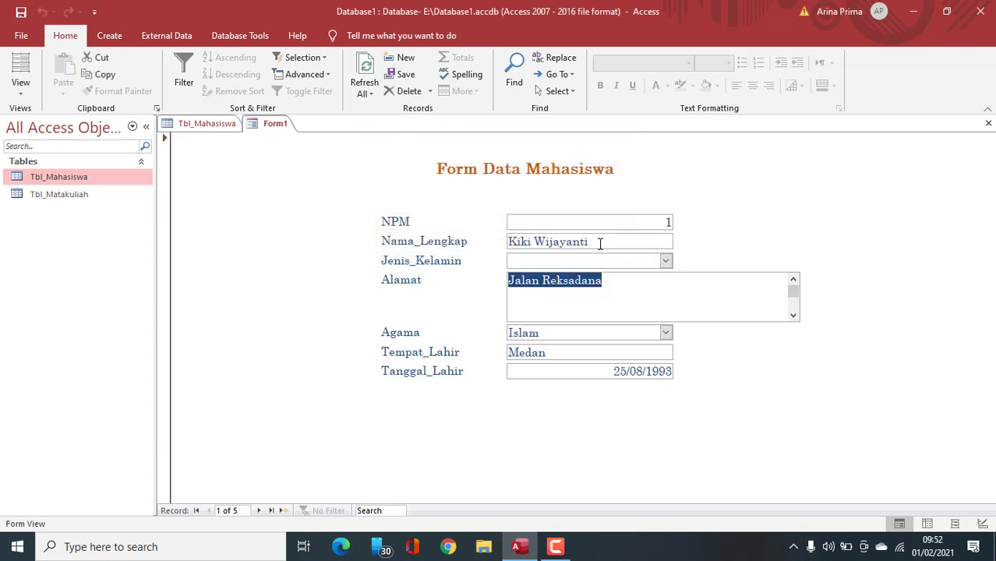
{"action": "left_click", "coordinate": [534, 242]}
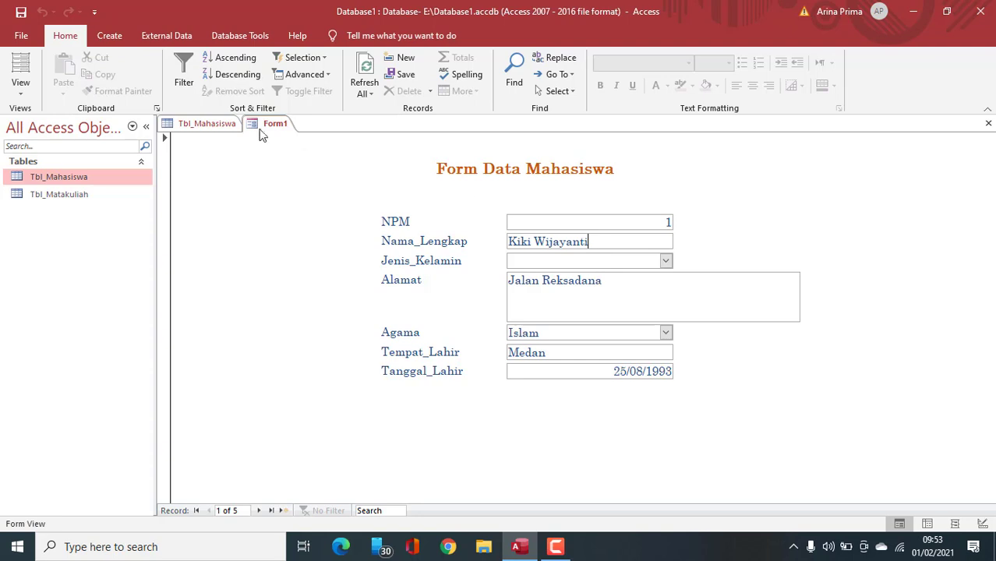
Compare the NPM 1 record's full name in Tbl_Mahasiswa with the one in Form1
{"action": "left_click", "coordinate": [197, 127]}
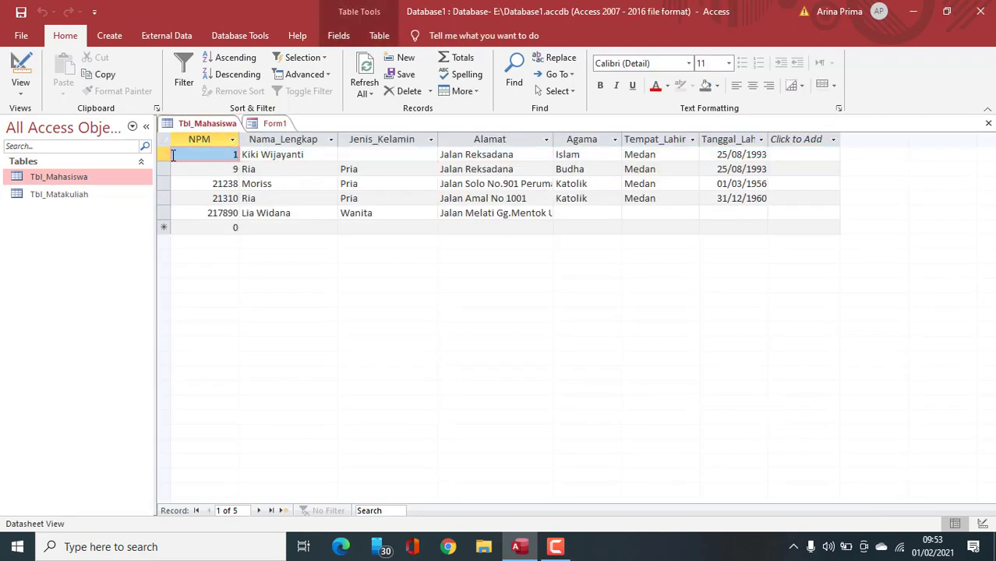
{"action": "left_click", "coordinate": [258, 155]}
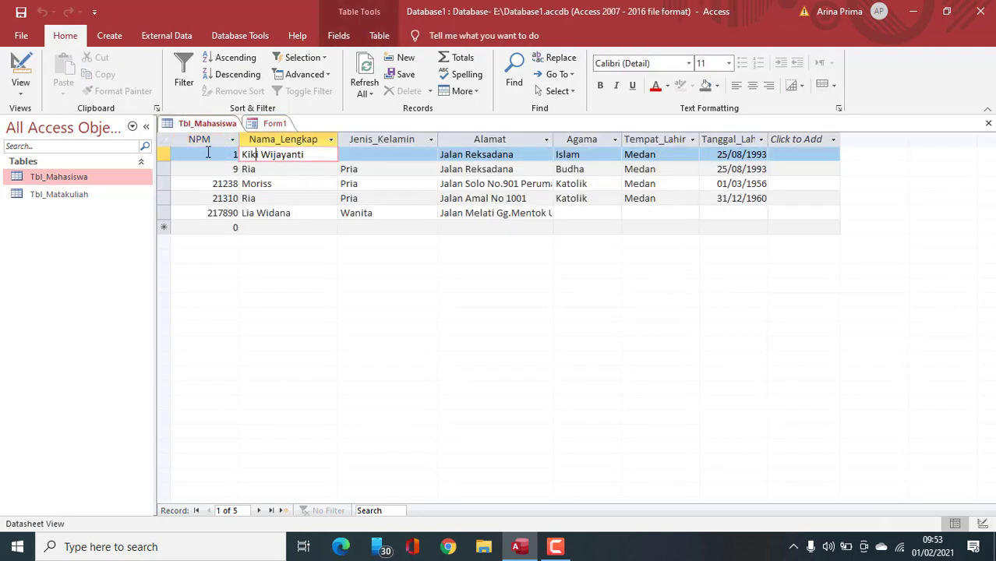
{"action": "left_click", "coordinate": [204, 152]}
{"action": "left_click", "coordinate": [271, 124]}
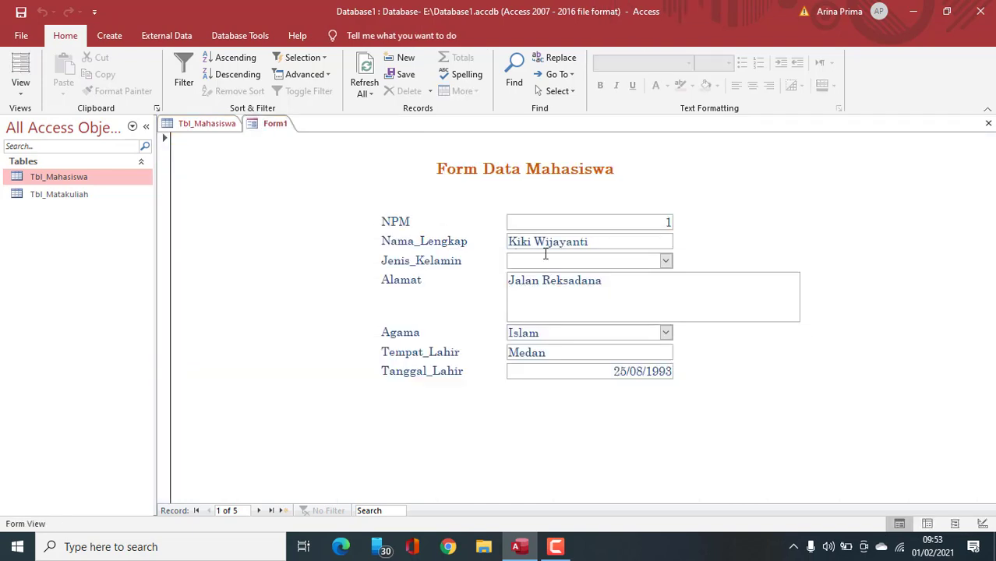
{"action": "left_click", "coordinate": [226, 125]}
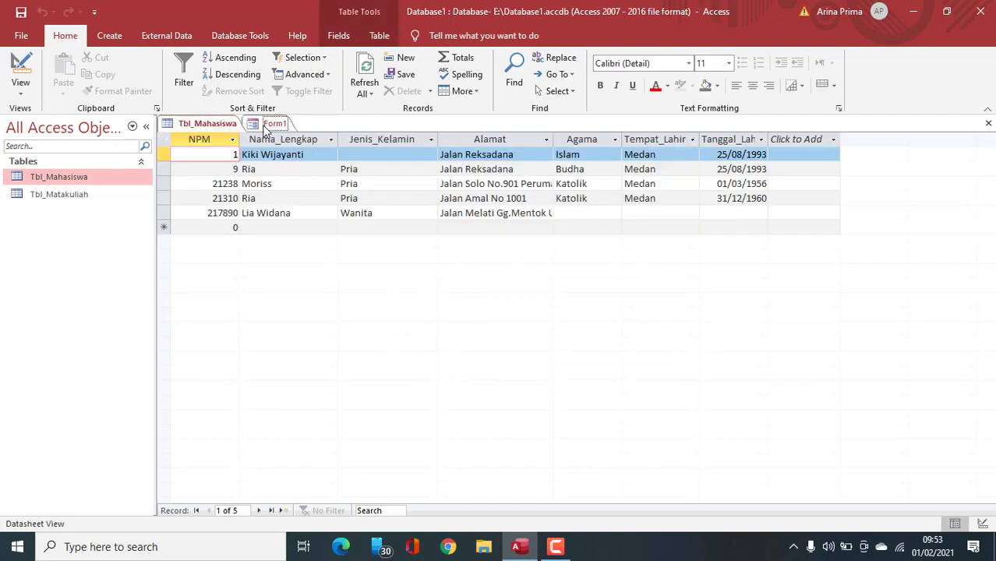
{"action": "left_click", "coordinate": [273, 123]}
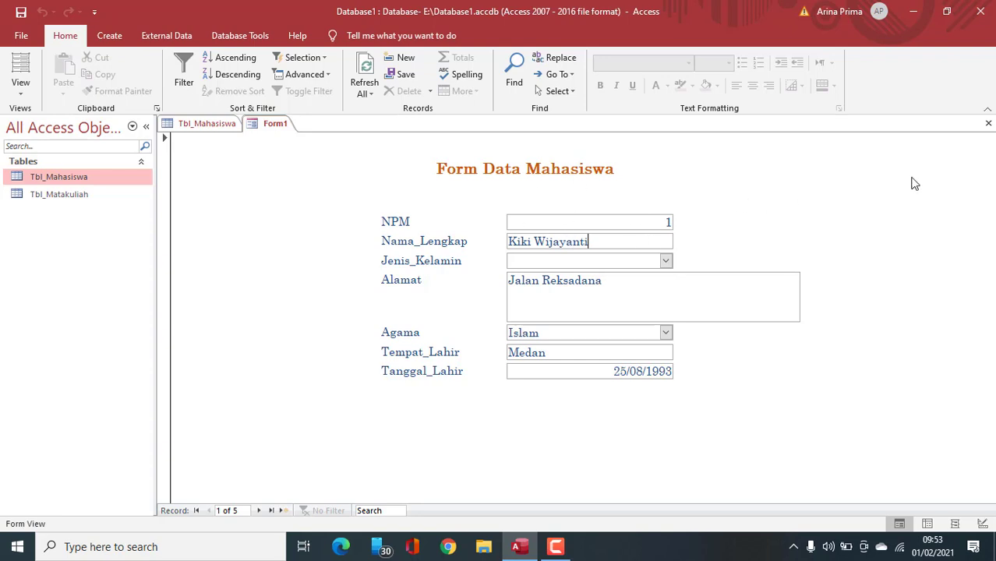
Return Form1 to Design View with the whole field layout in sight
{"action": "left_click", "coordinate": [110, 37]}
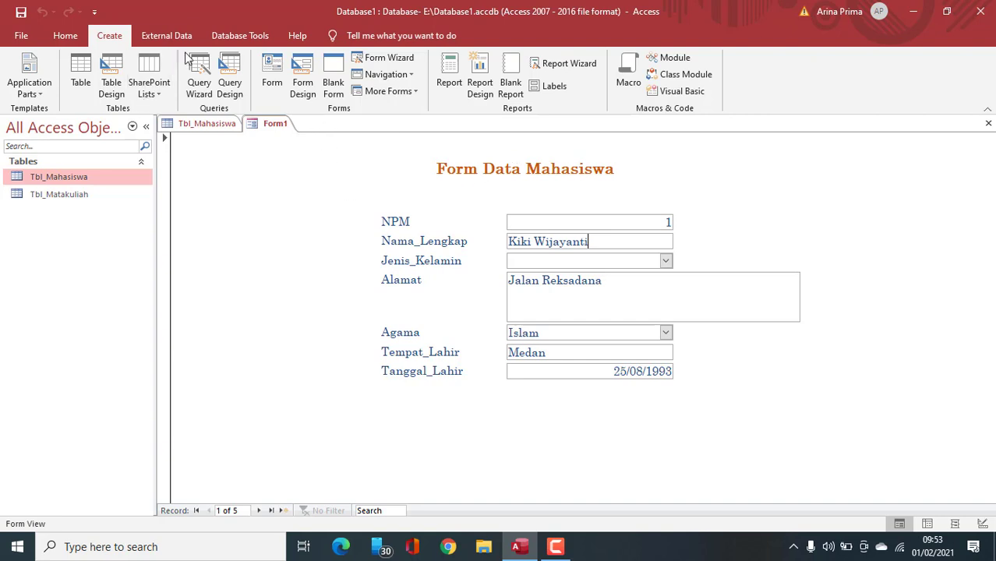
{"action": "left_click", "coordinate": [636, 298]}
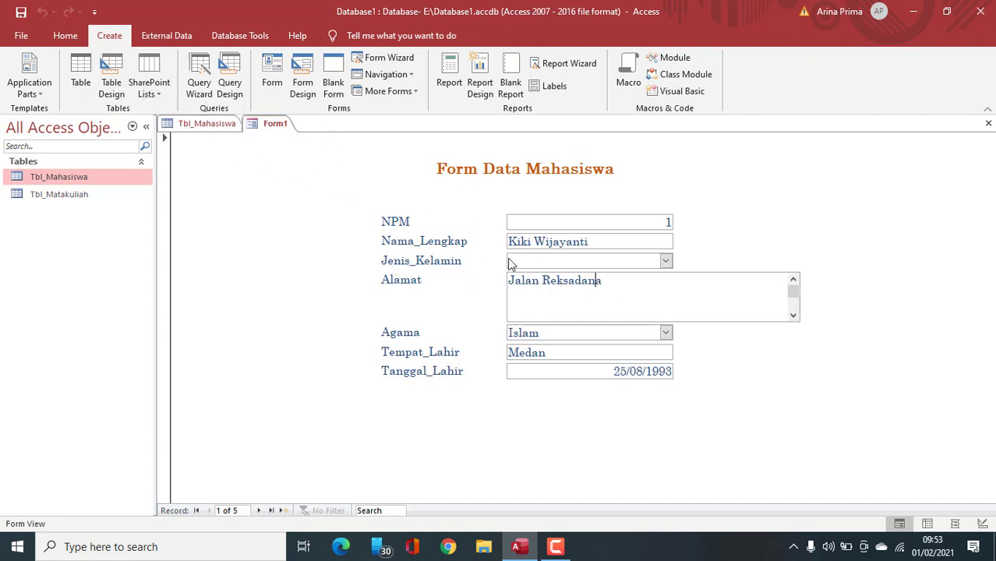
{"action": "left_click", "coordinate": [56, 36]}
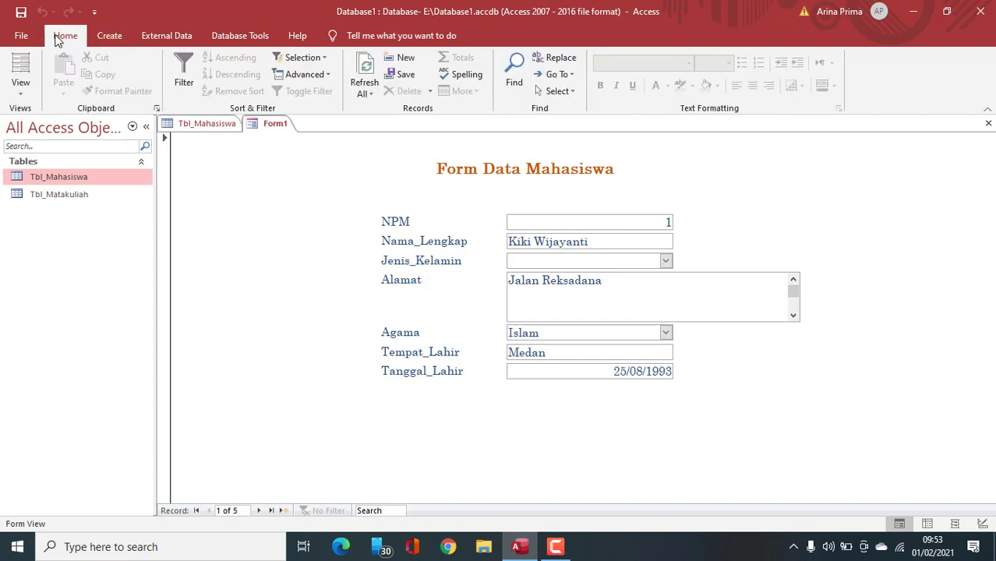
{"action": "left_click", "coordinate": [23, 92]}
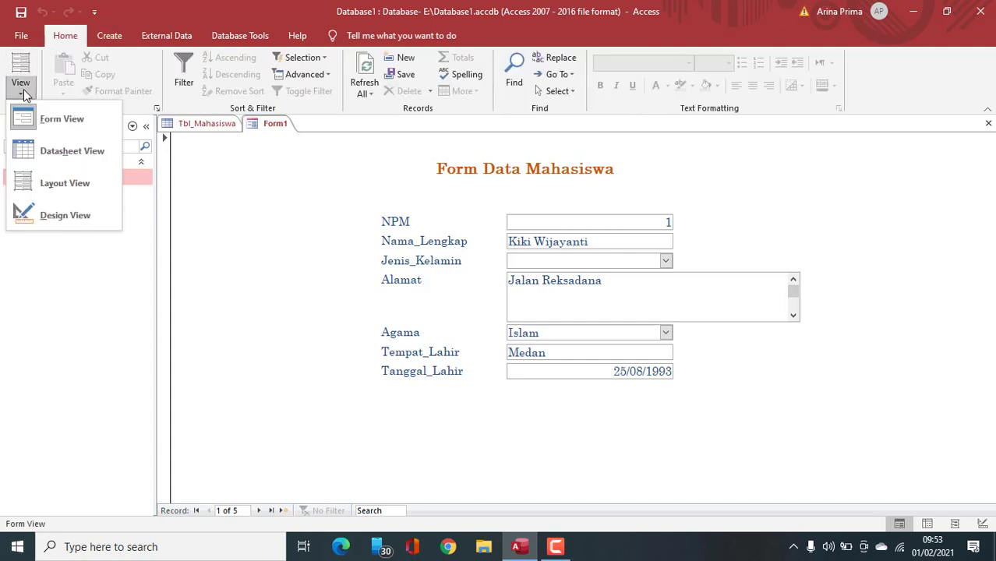
{"action": "left_click", "coordinate": [48, 215]}
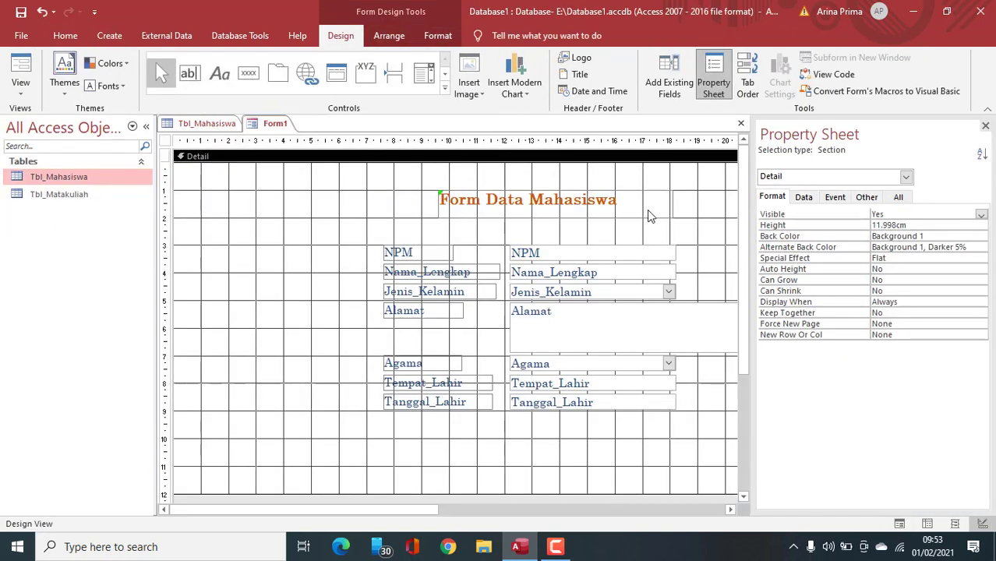
{"action": "mouse_move", "coordinate": [412, 505]}
{"action": "left_mouse_down"}
{"action": "mouse_move", "coordinate": [395, 506]}
{"action": "mouse_move", "coordinate": [522, 517]}
{"action": "left_mouse_up"}
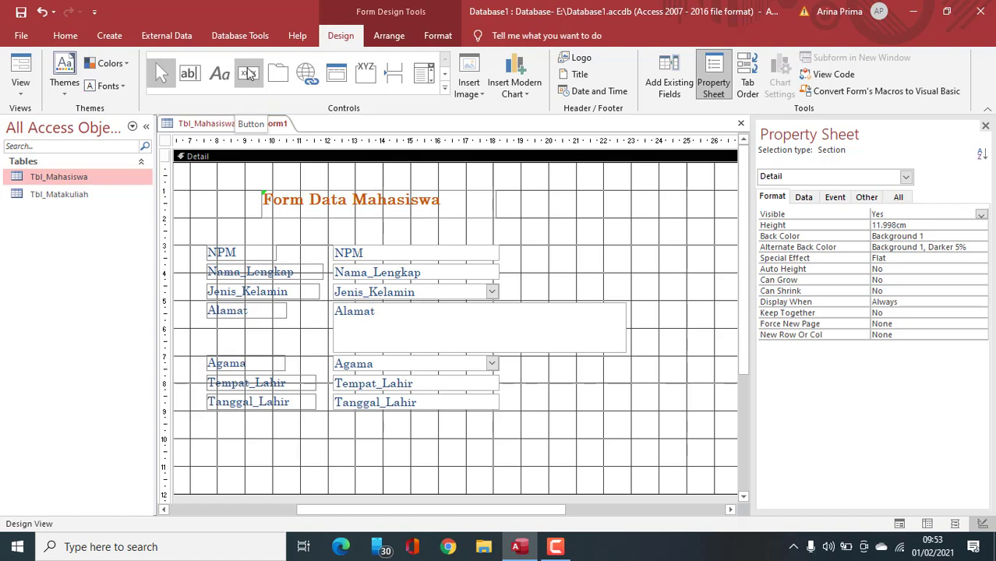
{"action": "left_click", "coordinate": [297, 35]}
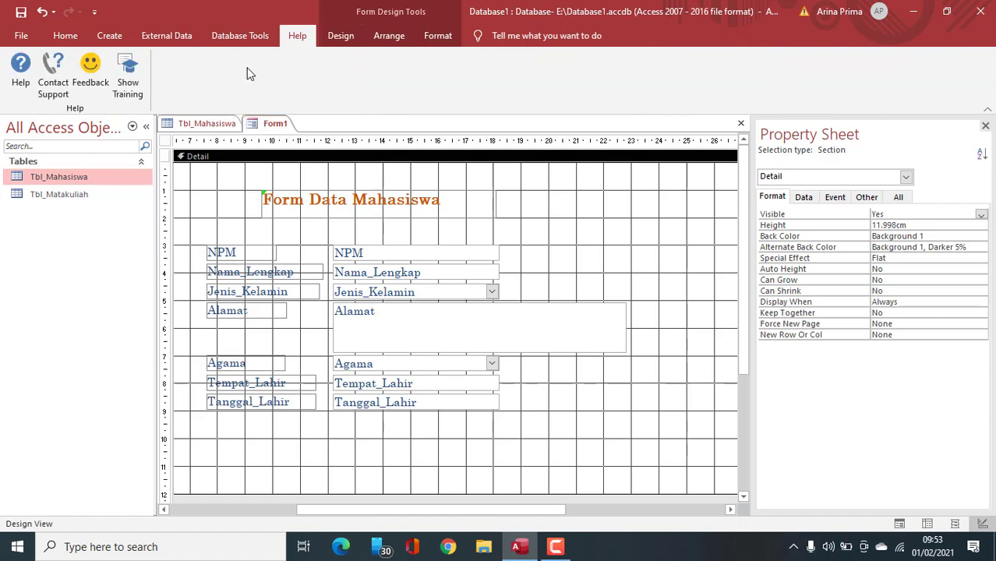
{"action": "left_click", "coordinate": [75, 38]}
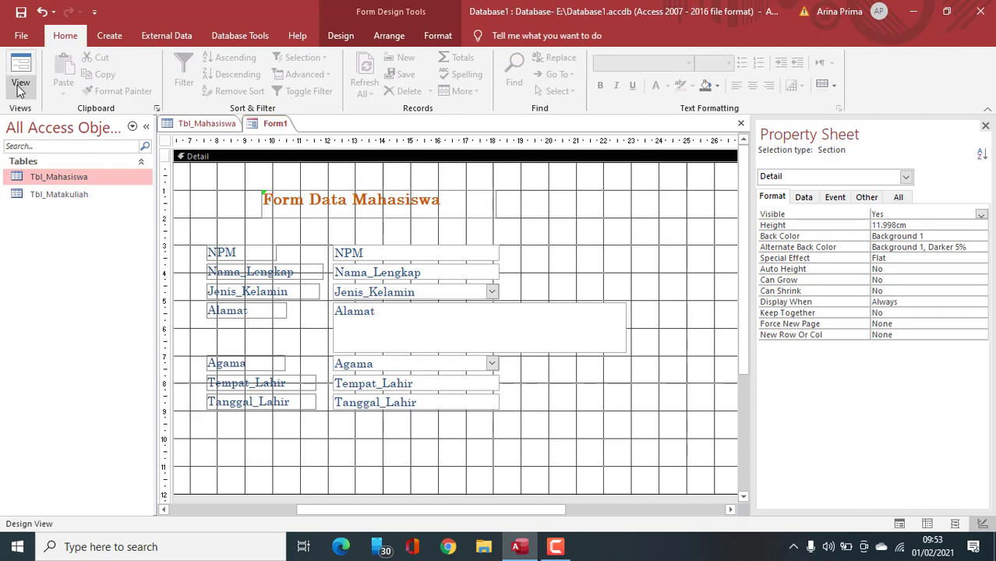
{"action": "left_click", "coordinate": [340, 35]}
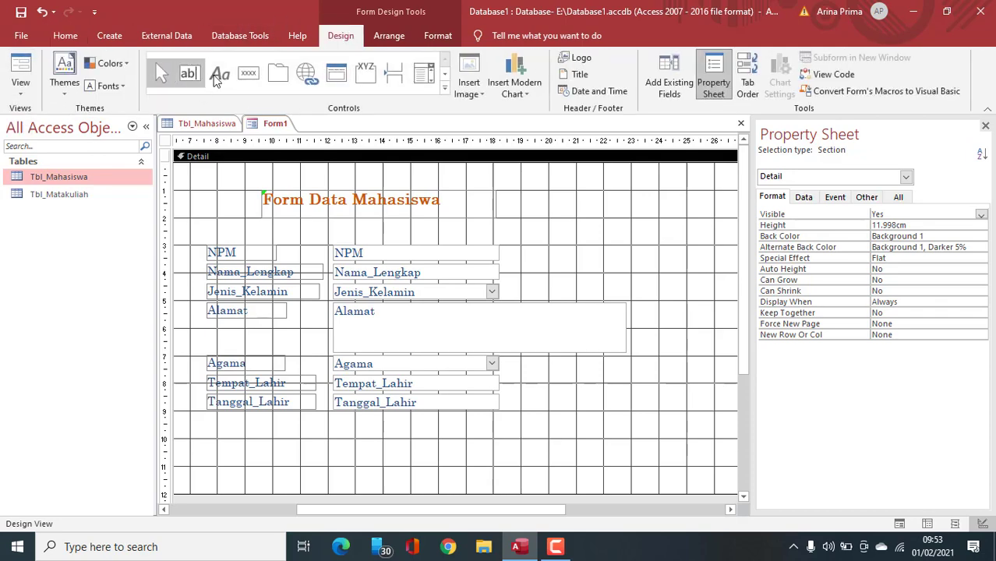
Add a command button to Form1 with the Record Operations action Add New Record, labelled with the text Add Record
{"action": "left_click", "coordinate": [253, 78]}
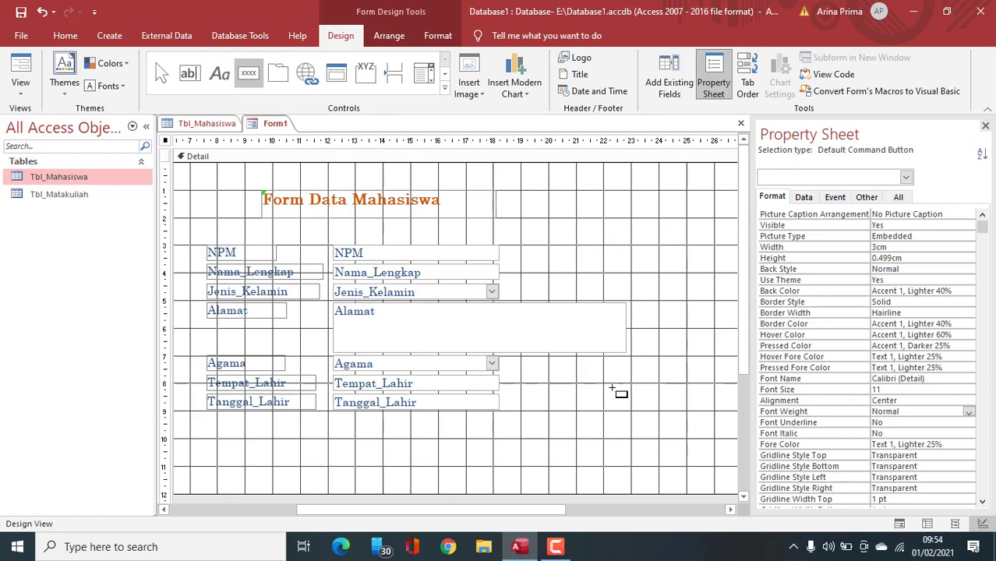
{"action": "left_click", "coordinate": [592, 215]}
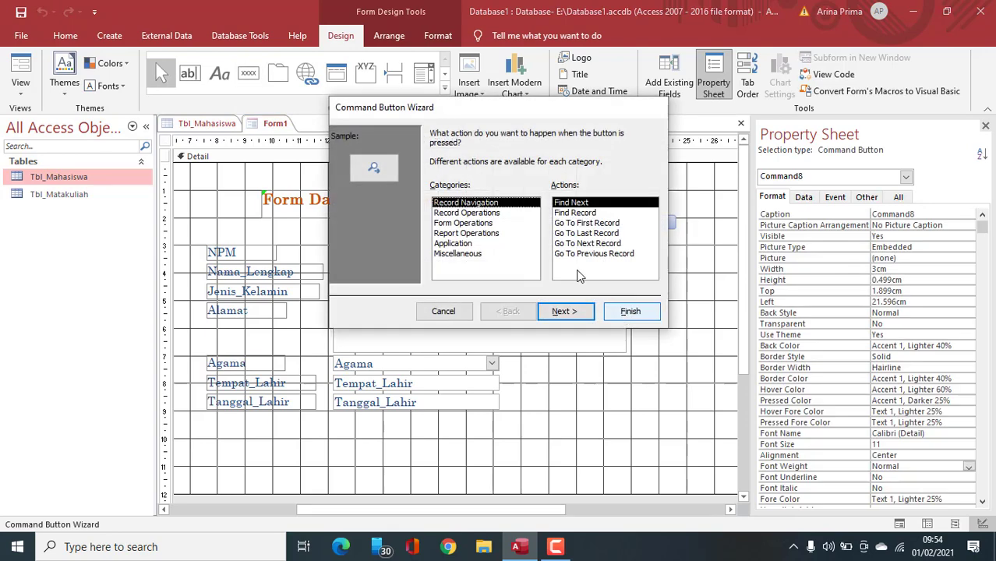
{"action": "left_click", "coordinate": [469, 213]}
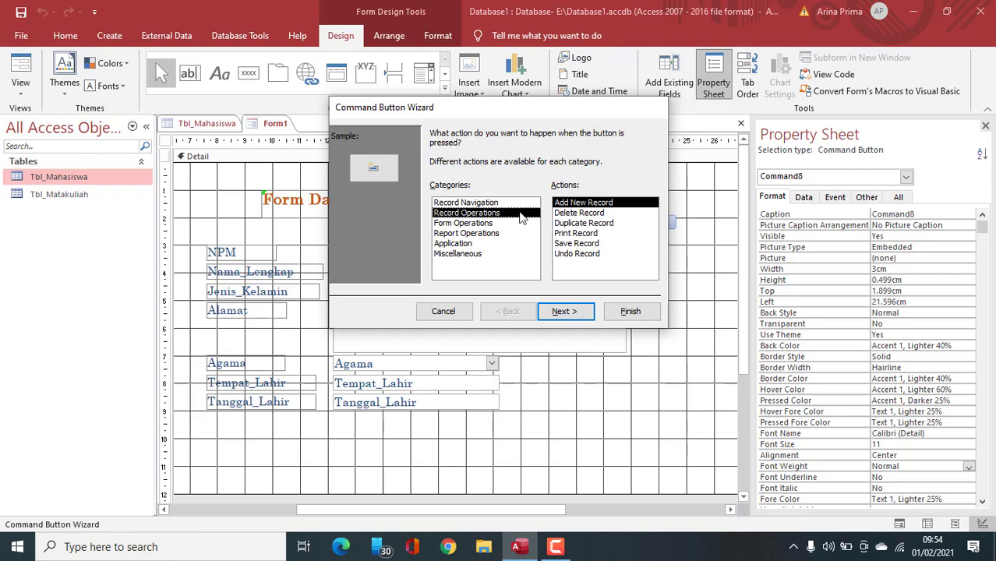
{"action": "left_click", "coordinate": [564, 311]}
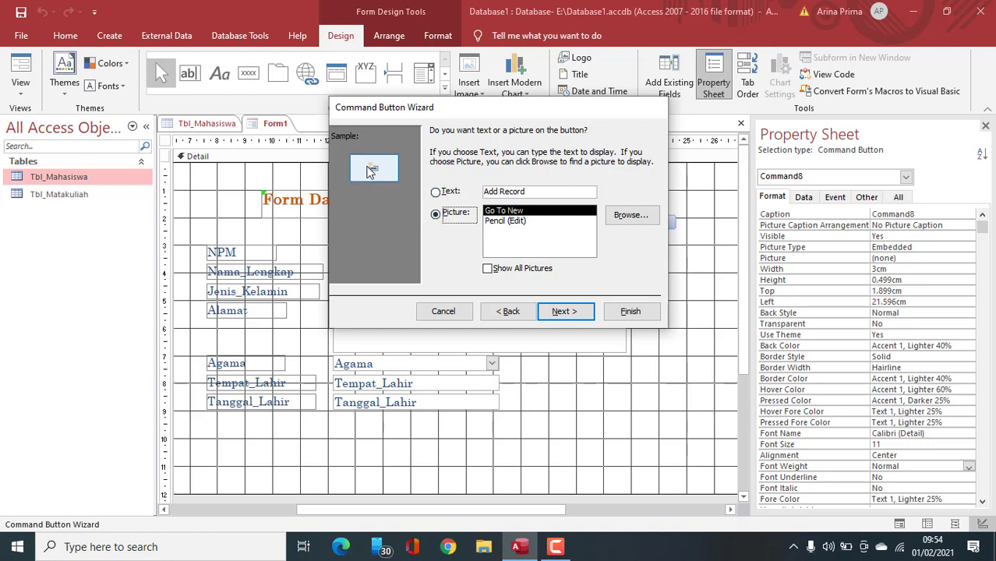
{"action": "left_click", "coordinate": [495, 222]}
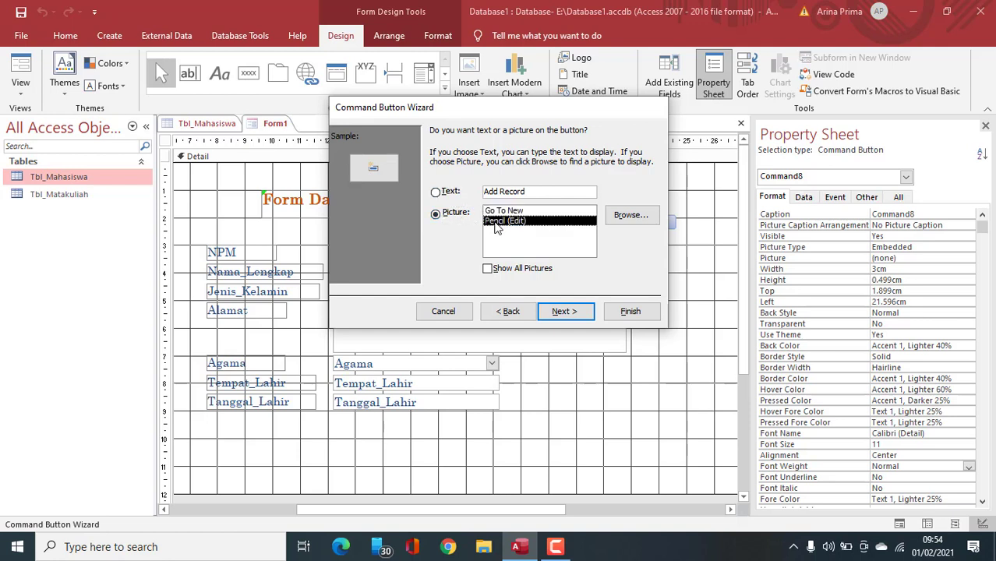
{"action": "left_click", "coordinate": [437, 192]}
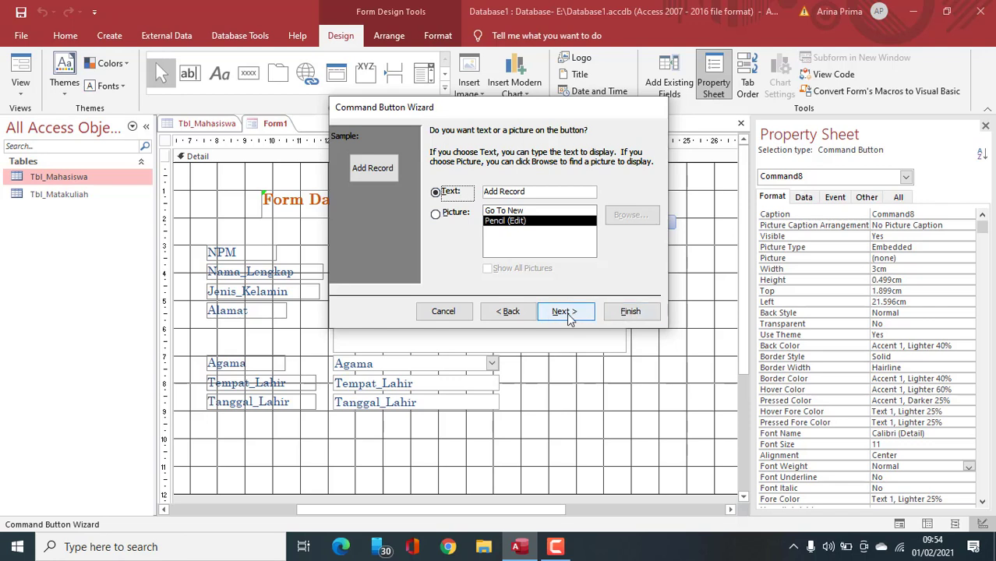
{"action": "left_click", "coordinate": [588, 319]}
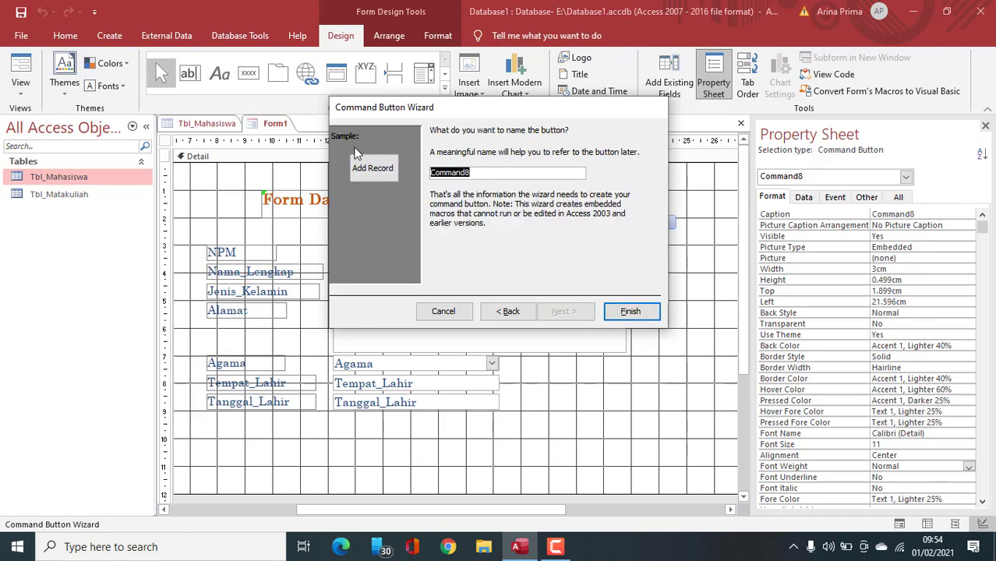
{"action": "left_click", "coordinate": [631, 312]}
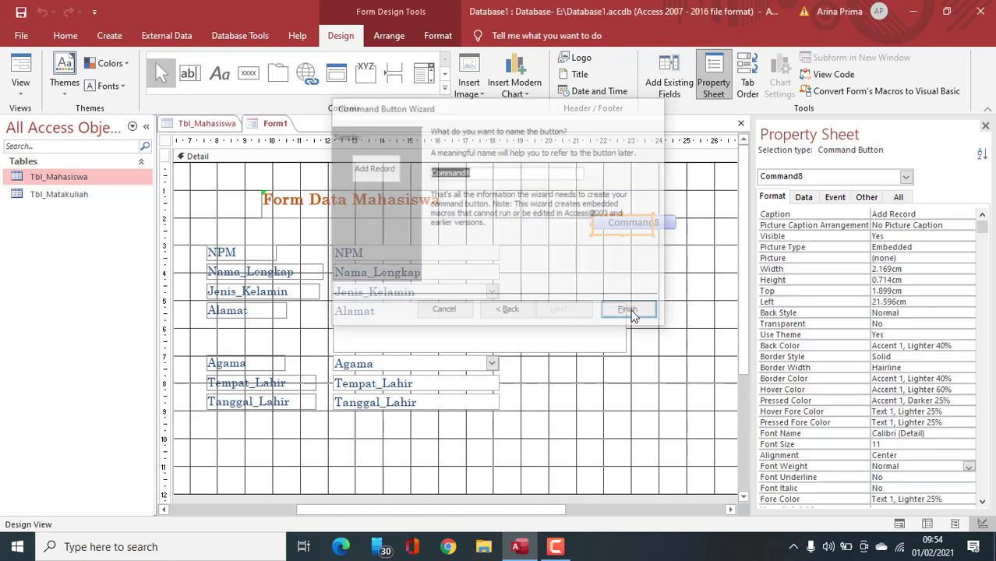
Move the Add Record button level with the NPM field, about 22.9 cm from the left and 3 cm from the top
{"action": "left_click", "coordinate": [634, 256]}
{"action": "left_click", "coordinate": [636, 231]}
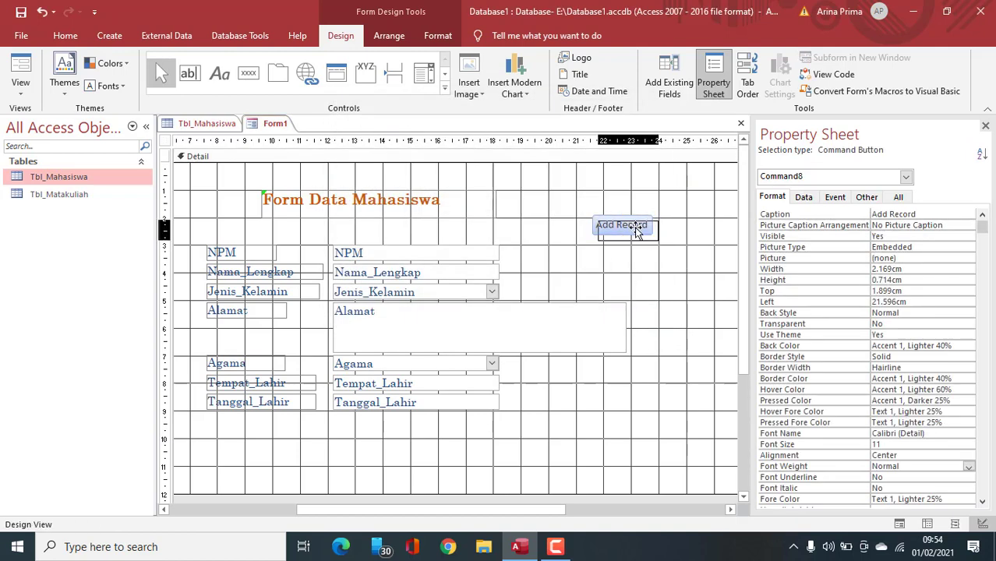
{"action": "left_click_drag", "start_coordinate": [638, 232], "coordinate": [661, 252]}
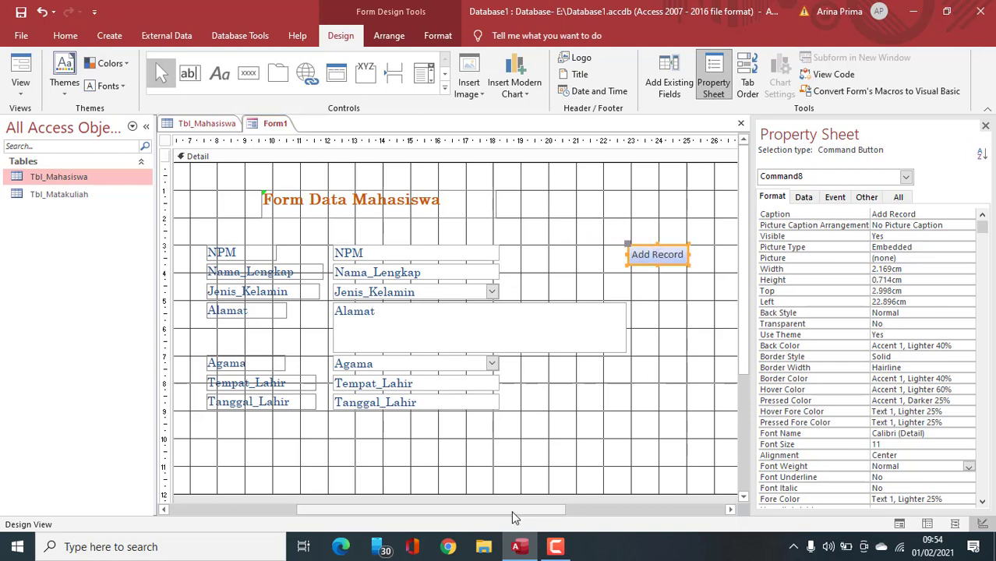
Narrow the Alamat text box so that its right edge ends at about 21 cm on the ruler
{"action": "left_click_drag", "start_coordinate": [511, 510], "coordinate": [565, 516]}
{"action": "left_click", "coordinate": [550, 314]}
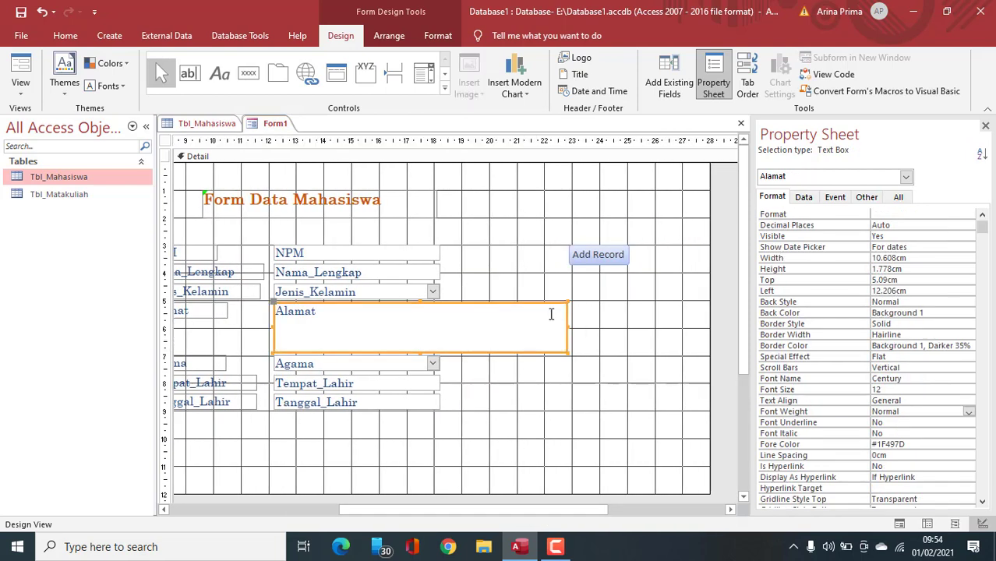
{"action": "left_click_drag", "start_coordinate": [567, 326], "coordinate": [517, 327]}
{"action": "left_click", "coordinate": [601, 309]}
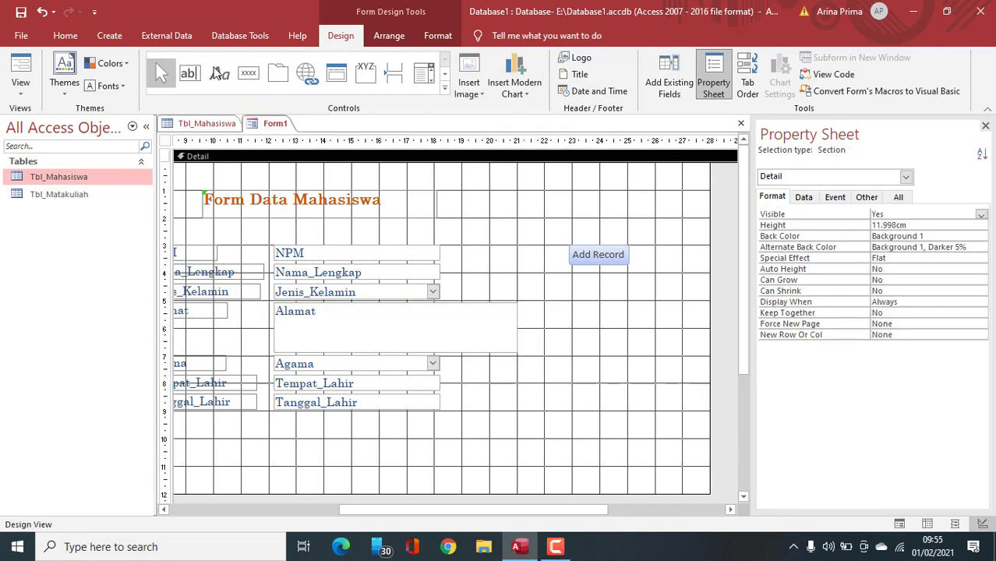
Add a command button with the Record Operations action Save Record, labelled with the text Save Record
{"action": "left_click", "coordinate": [248, 72]}
{"action": "left_click", "coordinate": [532, 248]}
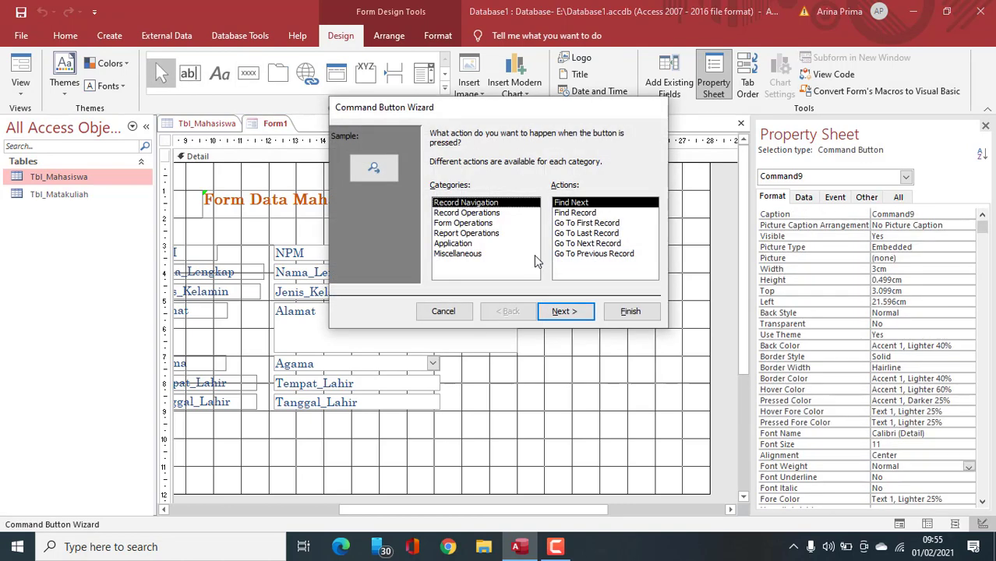
{"action": "left_click", "coordinate": [449, 214]}
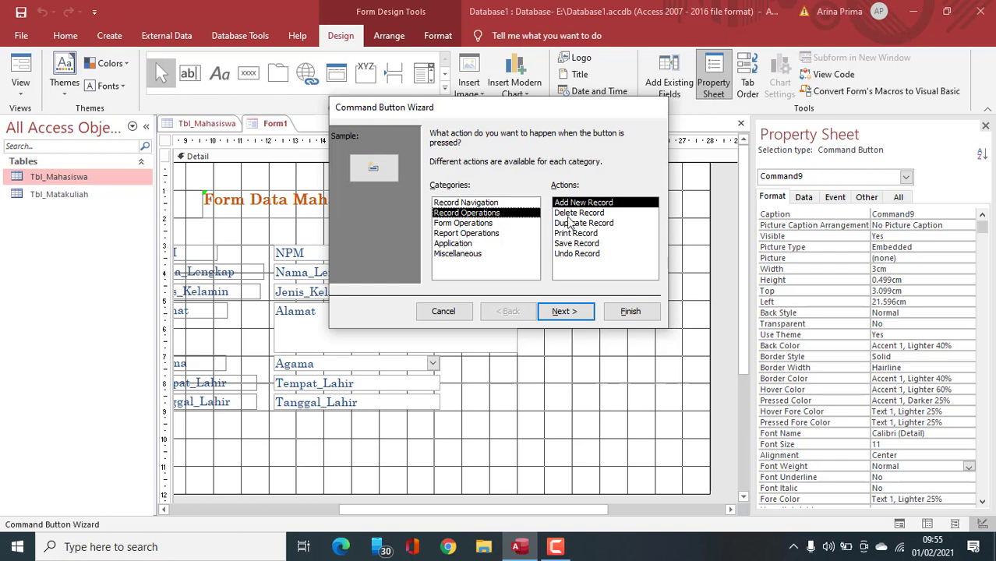
{"action": "left_click", "coordinate": [591, 244]}
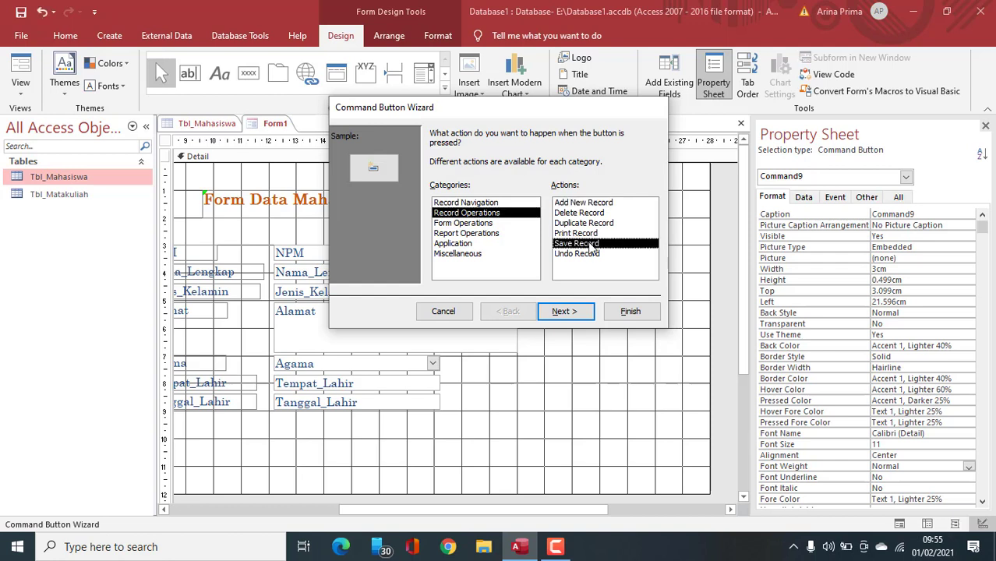
{"action": "left_click", "coordinate": [563, 312]}
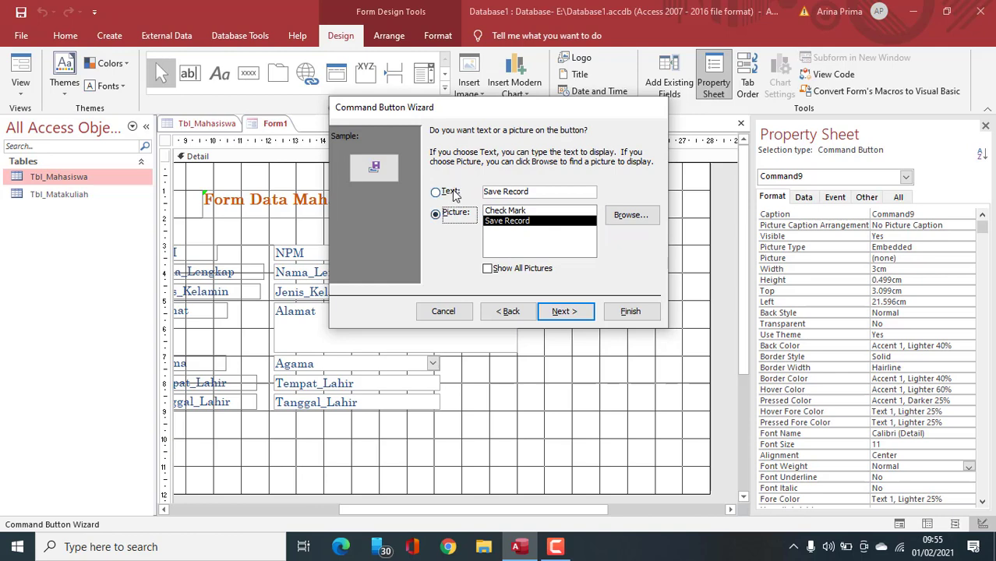
{"action": "left_click", "coordinate": [452, 192]}
{"action": "left_click_drag", "start_coordinate": [464, 115], "coordinate": [331, 127]}
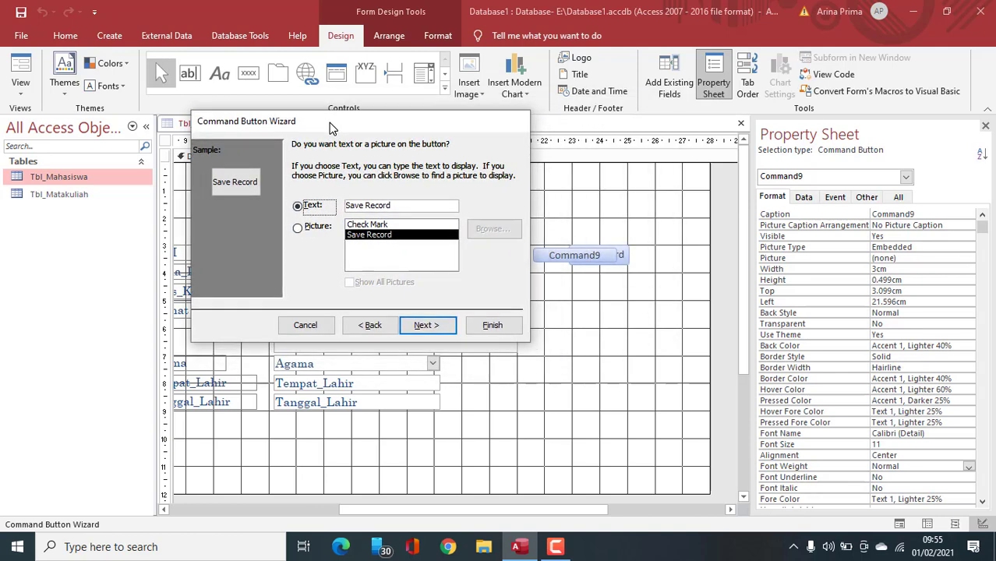
{"action": "left_click", "coordinate": [402, 205]}
{"action": "left_click", "coordinate": [426, 326]}
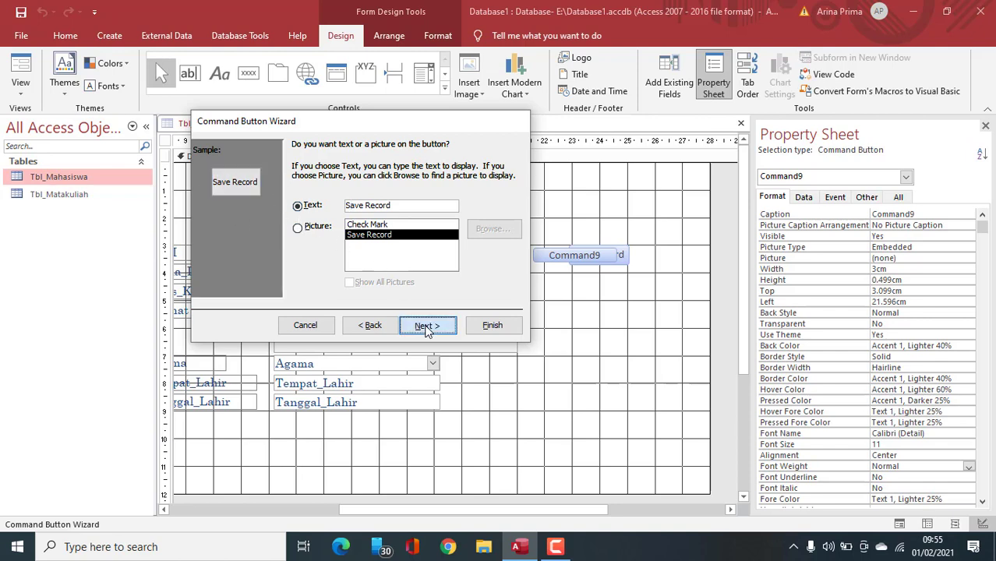
{"action": "left_click", "coordinate": [499, 325]}
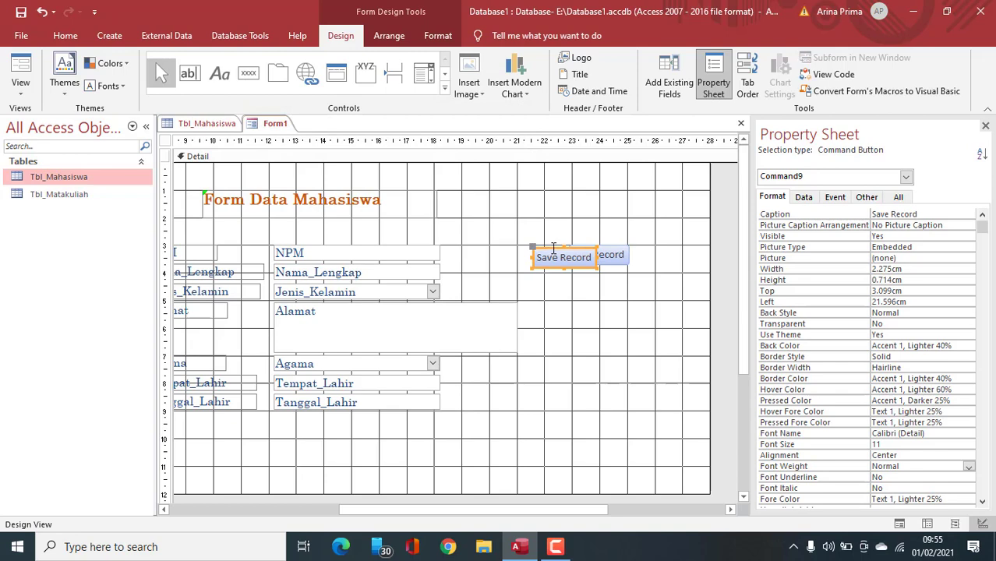
Move the Save Record button to the right of Add Record in the same row, leaving a small gap
{"action": "left_click", "coordinate": [537, 257]}
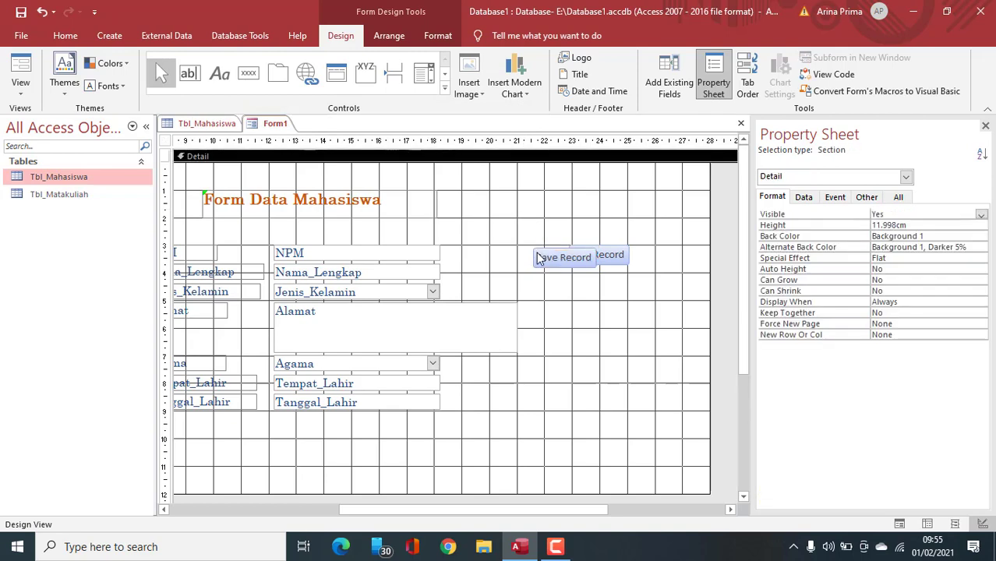
{"action": "left_click_drag", "start_coordinate": [538, 257], "coordinate": [652, 256]}
{"action": "left_click", "coordinate": [610, 285]}
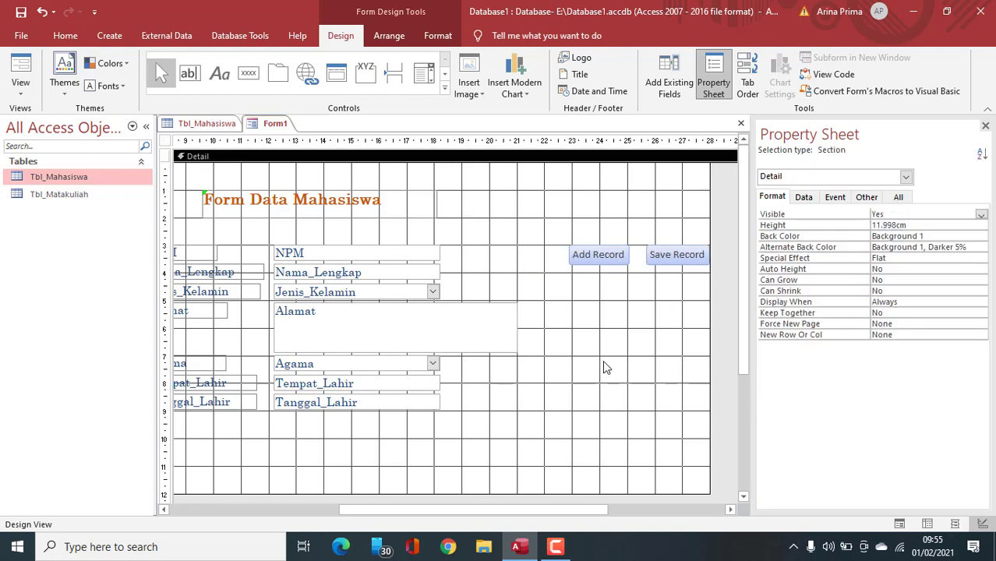
Add a command button with the Record Operations action Delete Record, labelled with the text Delete Record
{"action": "left_click_drag", "start_coordinate": [562, 510], "coordinate": [591, 511]}
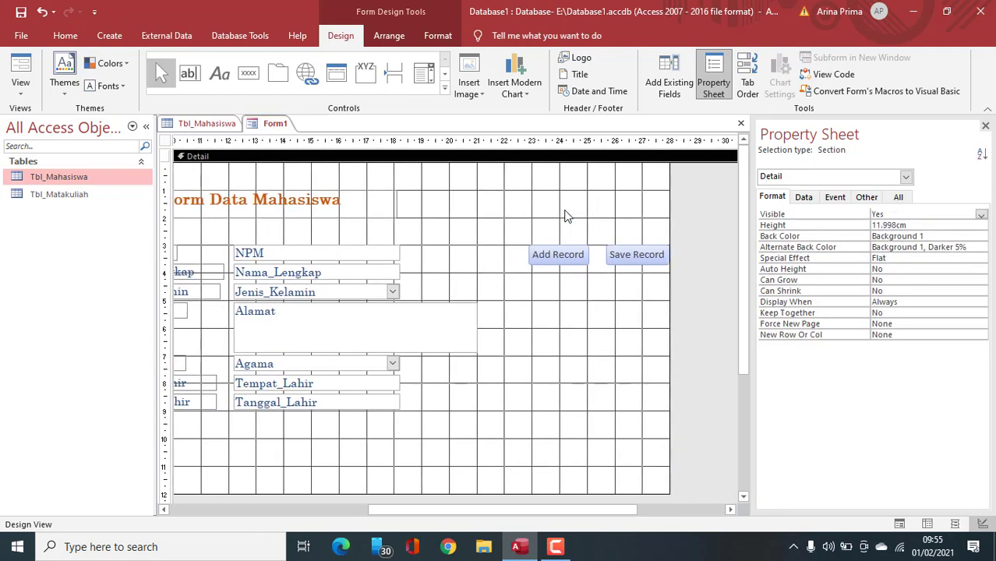
{"action": "left_click", "coordinate": [249, 74]}
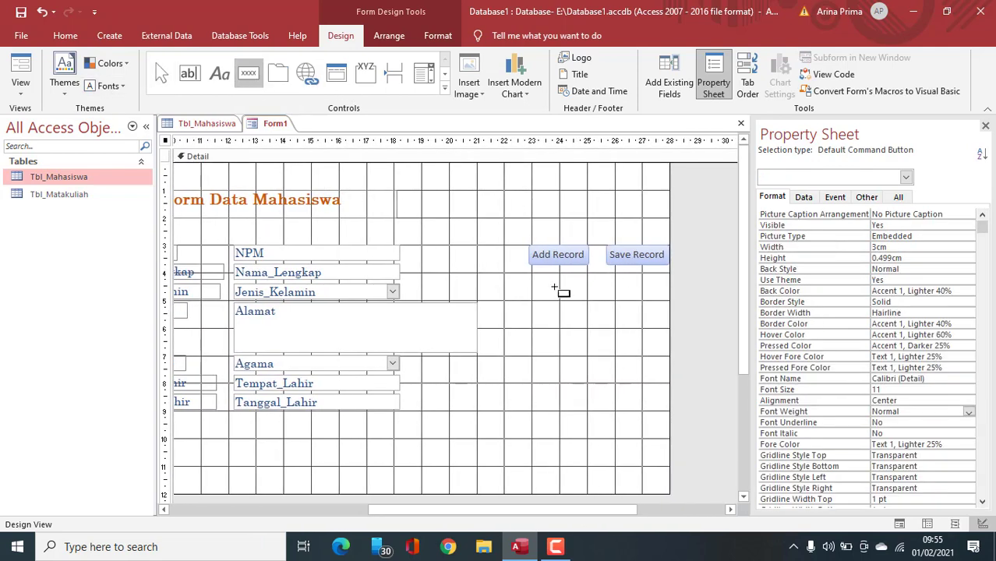
{"action": "left_click", "coordinate": [520, 217]}
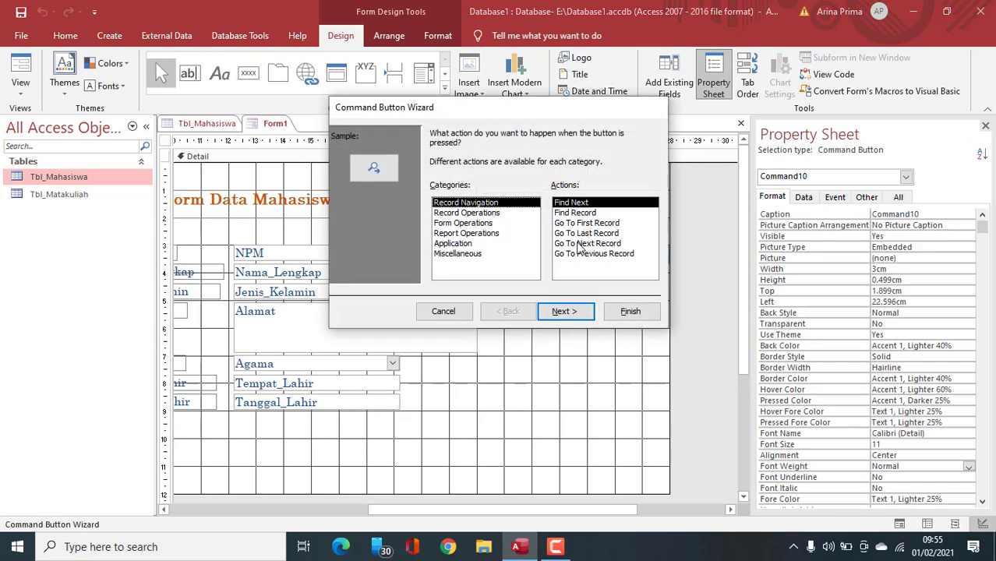
{"action": "left_click", "coordinate": [485, 215]}
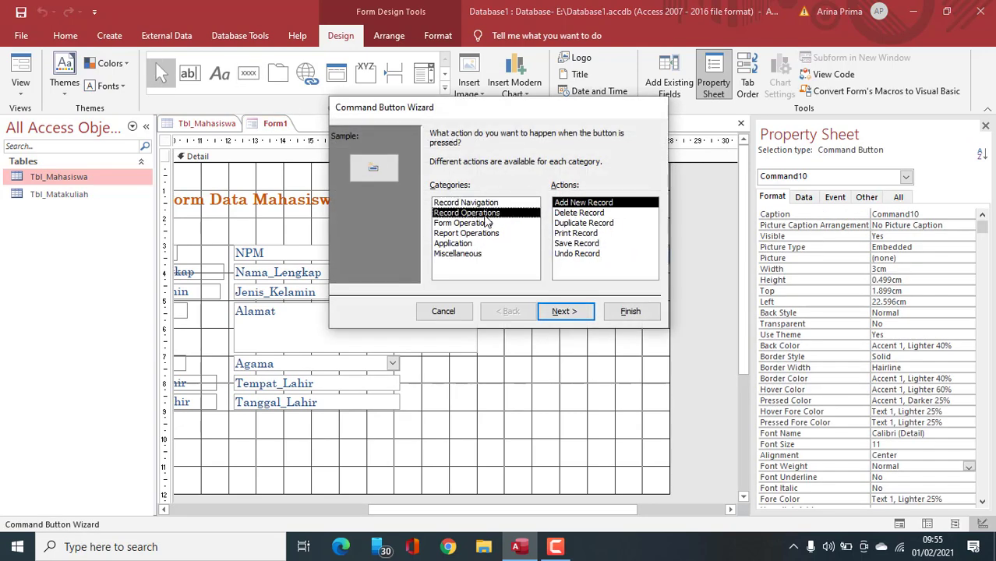
{"action": "left_click", "coordinate": [578, 214]}
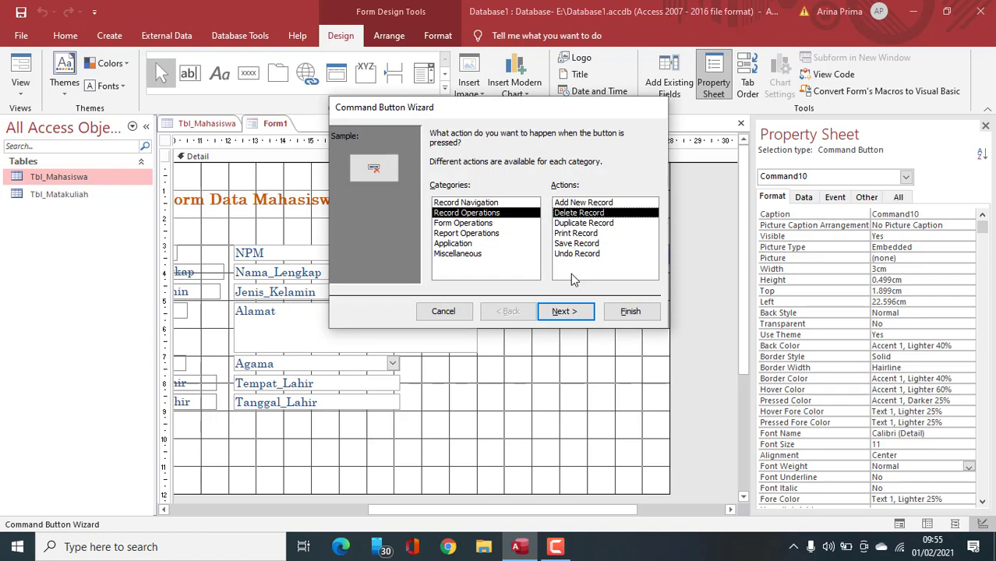
{"action": "left_click", "coordinate": [565, 311]}
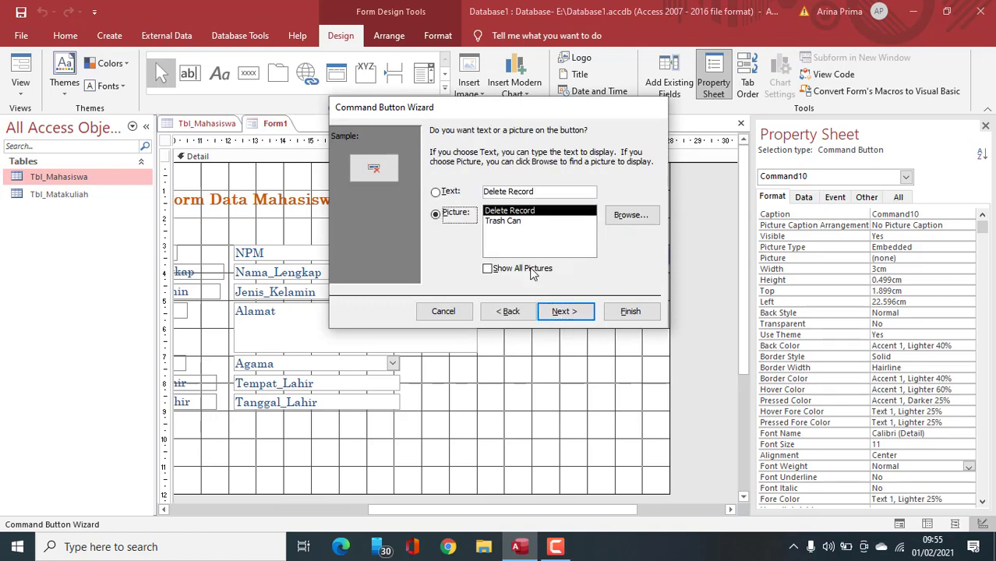
{"action": "left_click", "coordinate": [436, 192]}
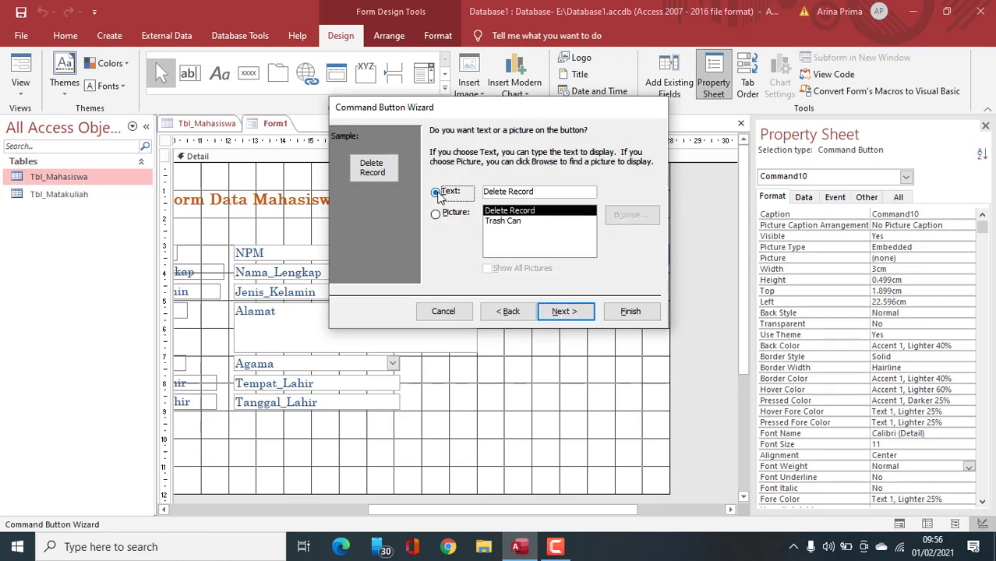
{"action": "left_click", "coordinate": [630, 311]}
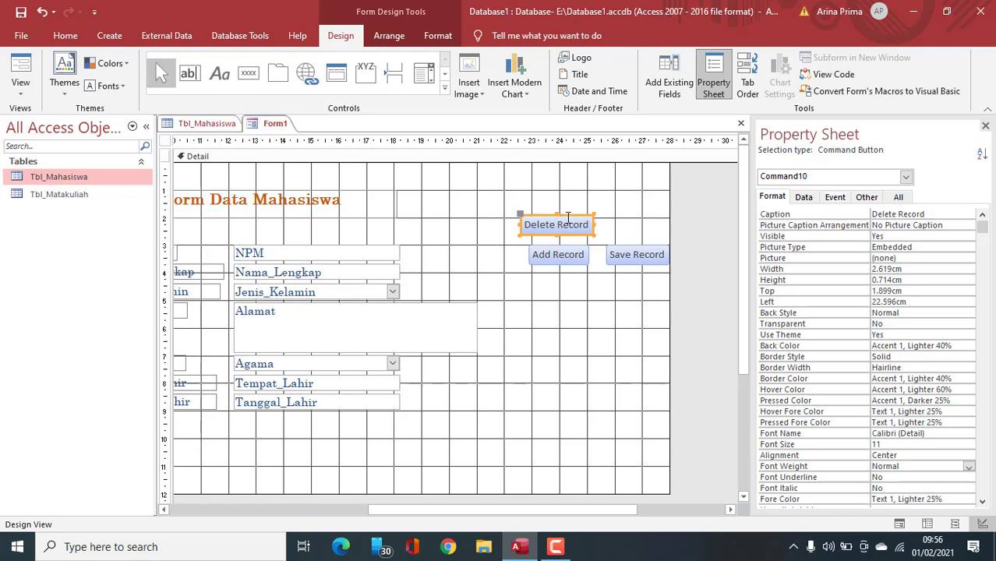
Shift Add Record left to about 21.9 cm and place the Delete Record button directly below it, left edges aligned
{"action": "left_click_drag", "start_coordinate": [570, 216], "coordinate": [521, 256]}
{"action": "left_click", "coordinate": [647, 291]}
{"action": "left_click_drag", "start_coordinate": [567, 291], "coordinate": [542, 287]}
Widen the Add Record button to about 2.6 cm to match the Delete Record button below it
{"action": "left_click", "coordinate": [555, 254]}
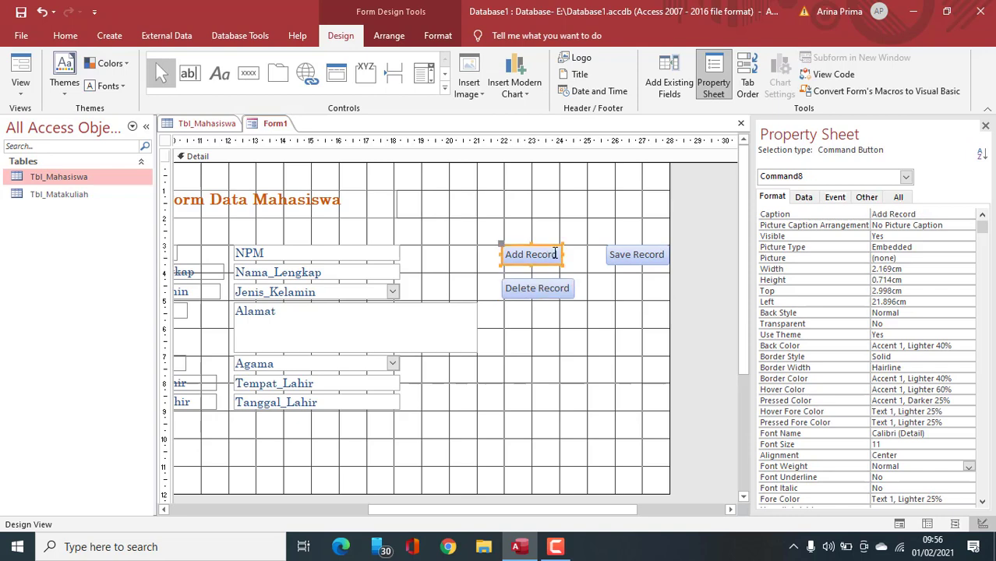
{"action": "left_click_drag", "start_coordinate": [561, 254], "coordinate": [573, 255]}
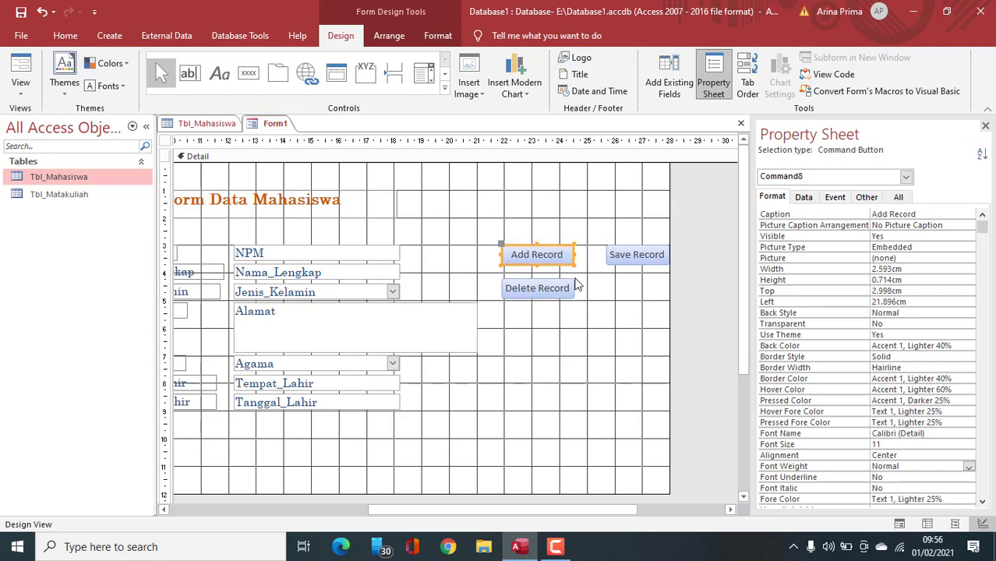
{"action": "left_click", "coordinate": [598, 289]}
Add a command button above Add Record with the Form Operations action Refresh Form Data, labelled with the text Refresh
{"action": "left_click", "coordinate": [243, 76]}
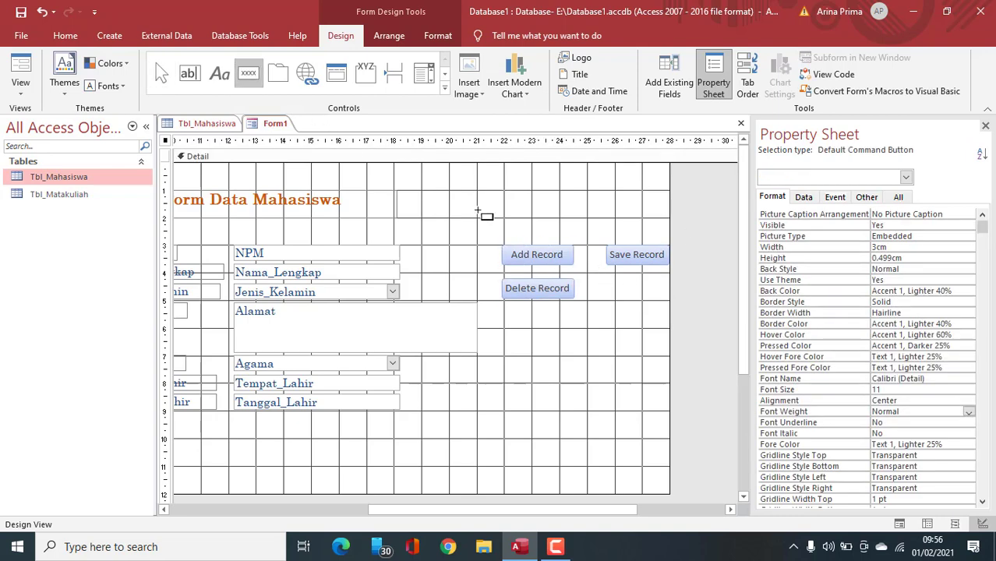
{"action": "left_click_drag", "start_coordinate": [532, 207], "coordinate": [614, 224]}
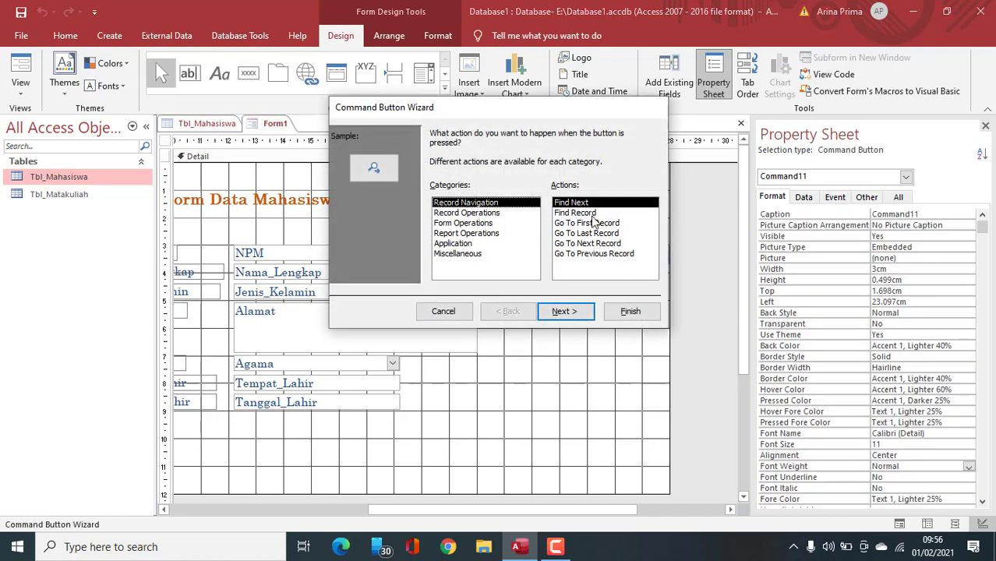
{"action": "left_click", "coordinate": [475, 225]}
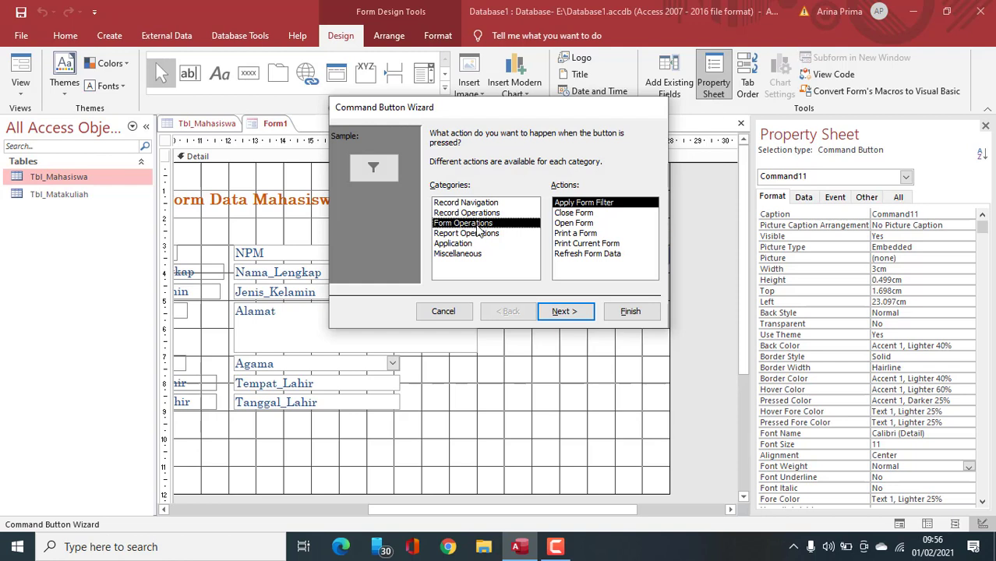
{"action": "left_click", "coordinate": [616, 254]}
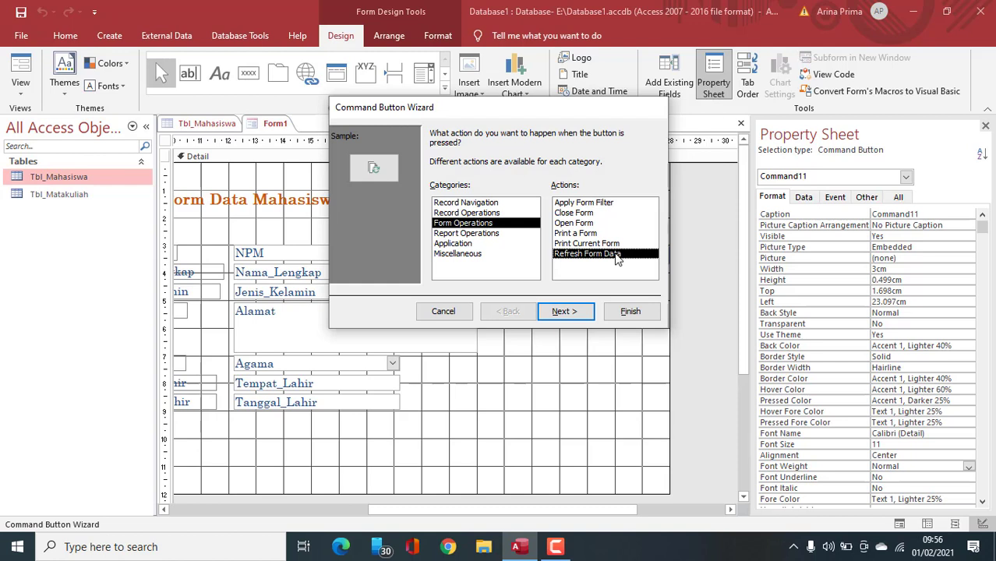
{"action": "left_click", "coordinate": [563, 312]}
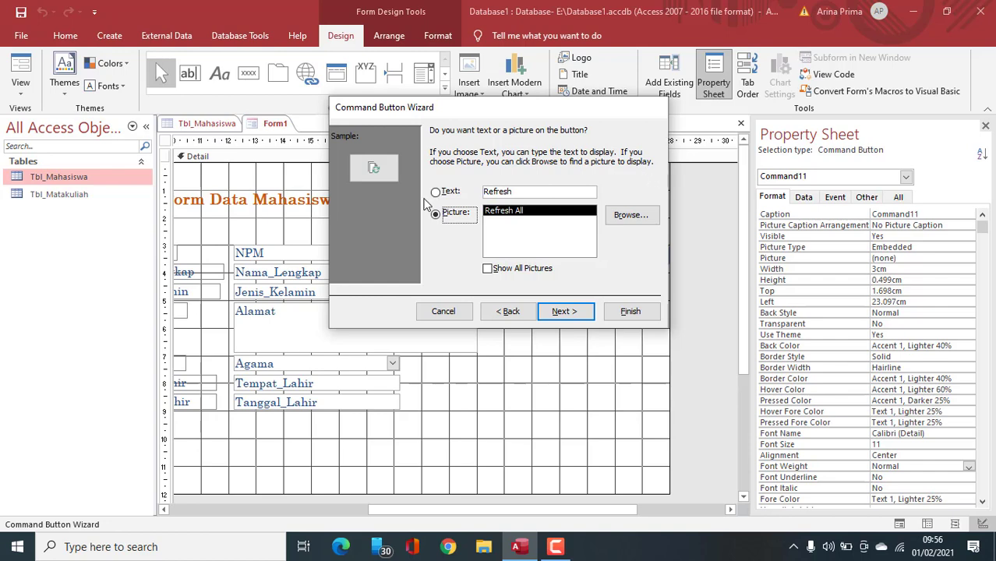
{"action": "left_click", "coordinate": [448, 193]}
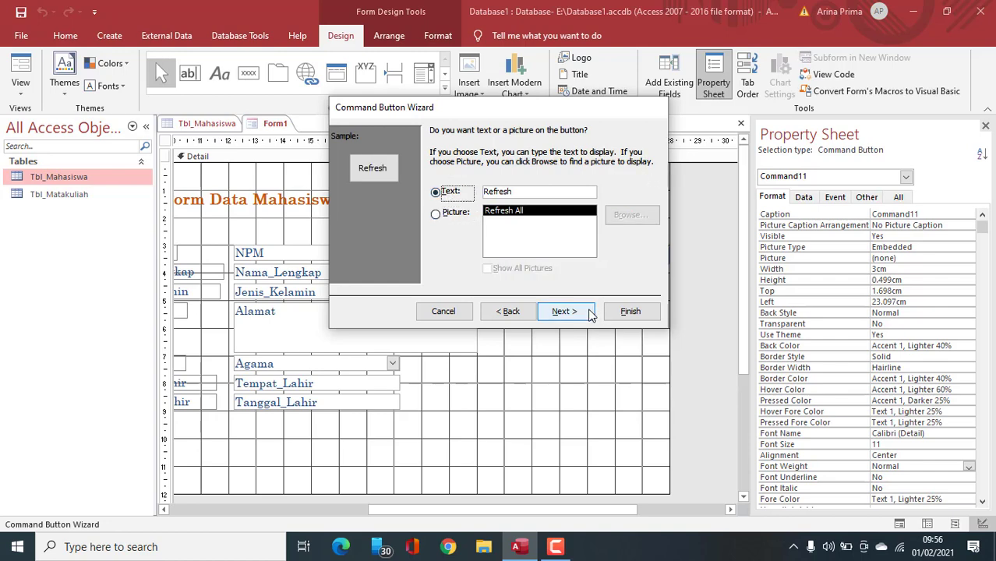
{"action": "left_click", "coordinate": [628, 311]}
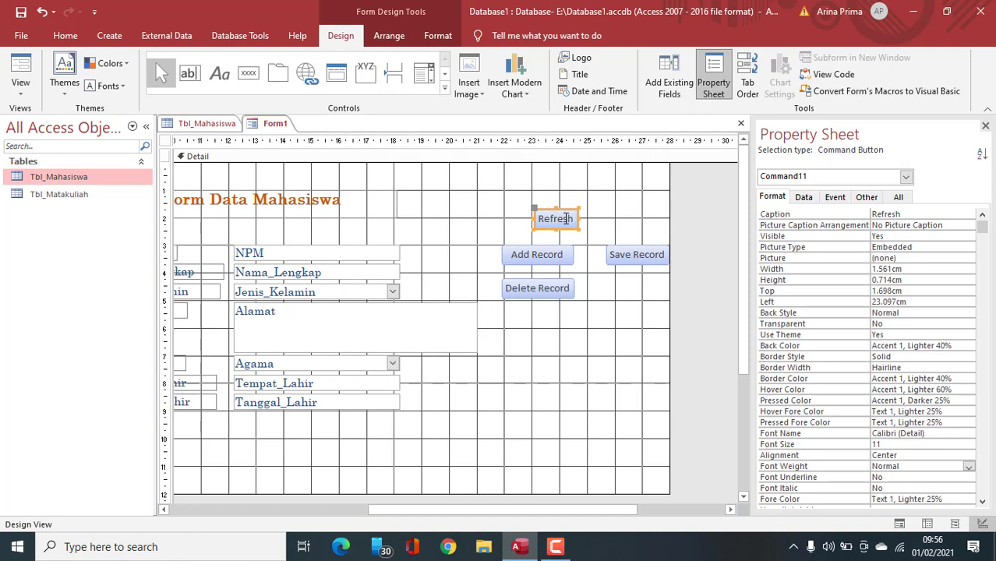
Place the Refresh button directly below Save Record at a matching width, with both left edges at about 25.6 cm
{"action": "left_click_drag", "start_coordinate": [567, 210], "coordinate": [621, 283]}
{"action": "left_click", "coordinate": [628, 330]}
{"action": "left_click", "coordinate": [631, 257]}
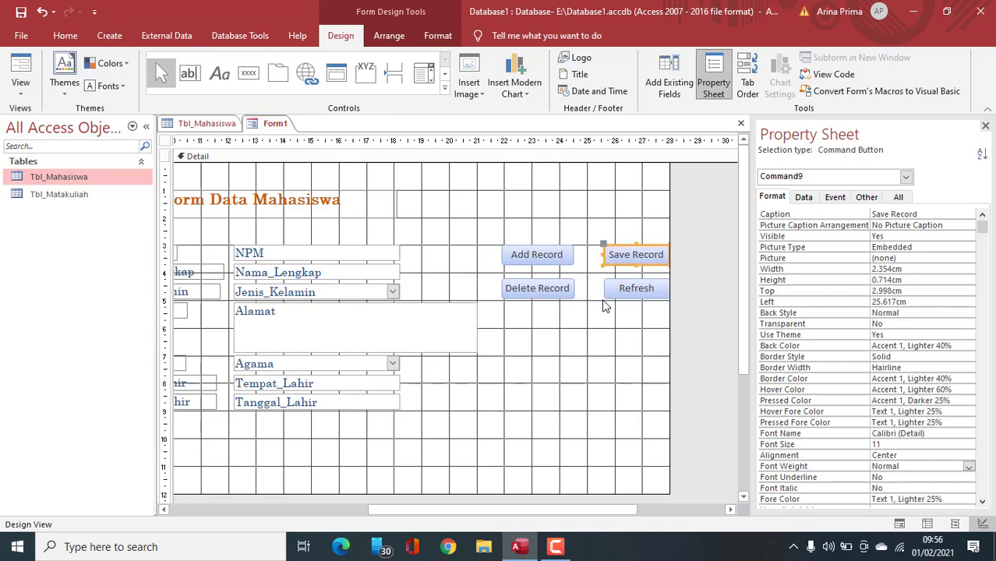
{"action": "left_click", "coordinate": [597, 325]}
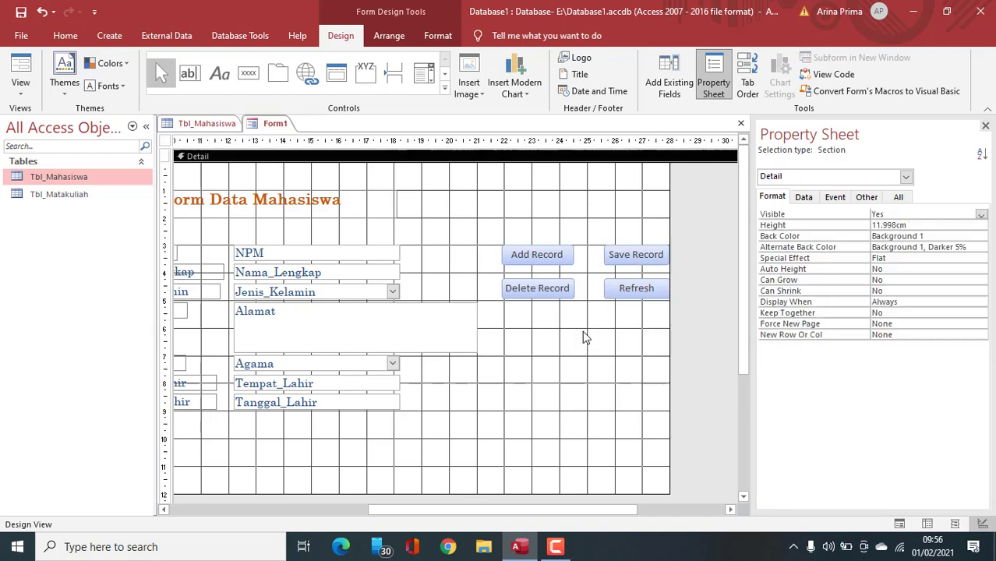
Shift the Save Record and Refresh buttons together to the left, to about 25 cm, closer to the Add Record and Delete Record column
{"action": "left_click_drag", "start_coordinate": [584, 233], "coordinate": [623, 320]}
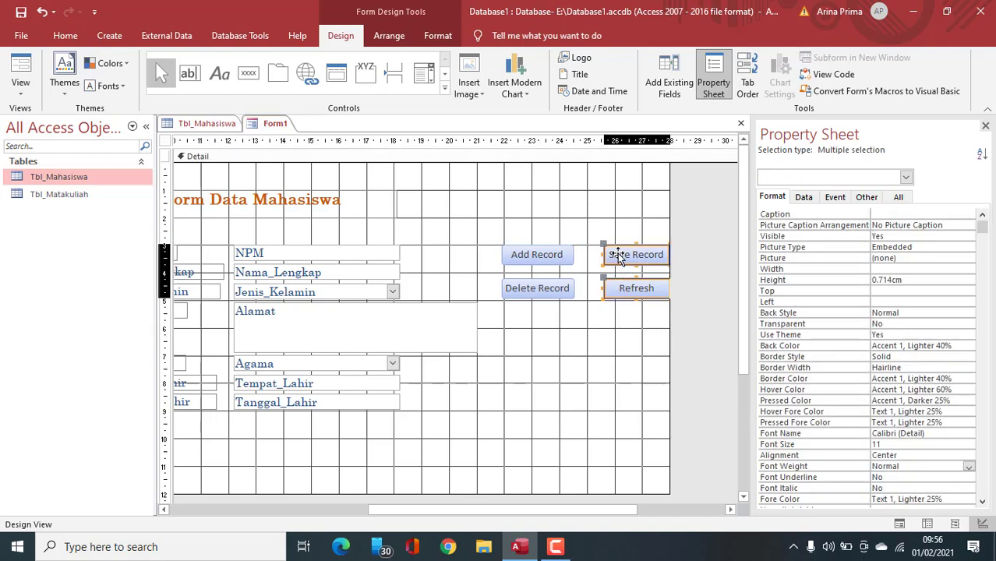
{"action": "left_click_drag", "start_coordinate": [617, 253], "coordinate": [602, 257]}
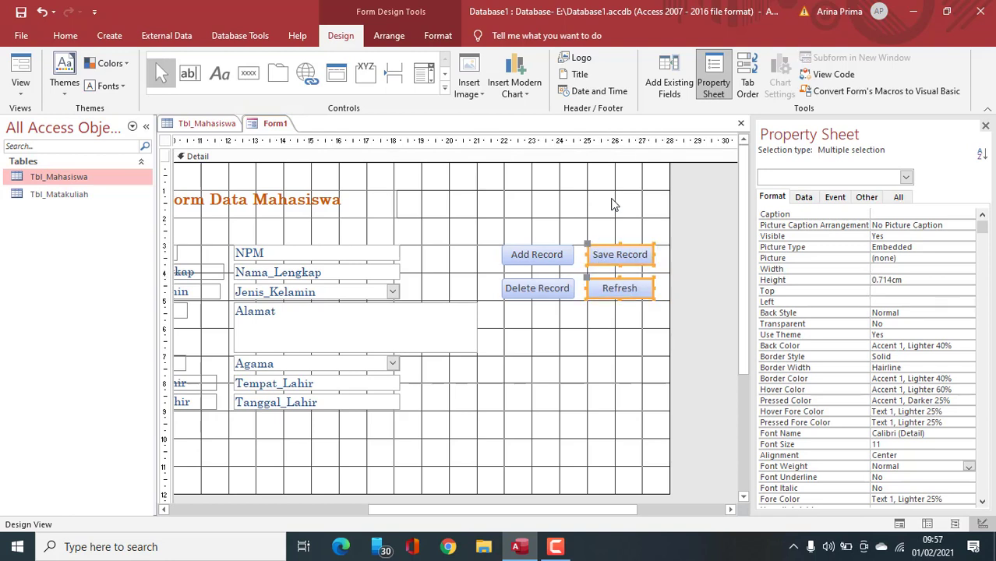
{"action": "left_click", "coordinate": [593, 225]}
Add a command button above Add Record with the Record Navigation action Go To First Record
{"action": "left_click", "coordinate": [248, 73]}
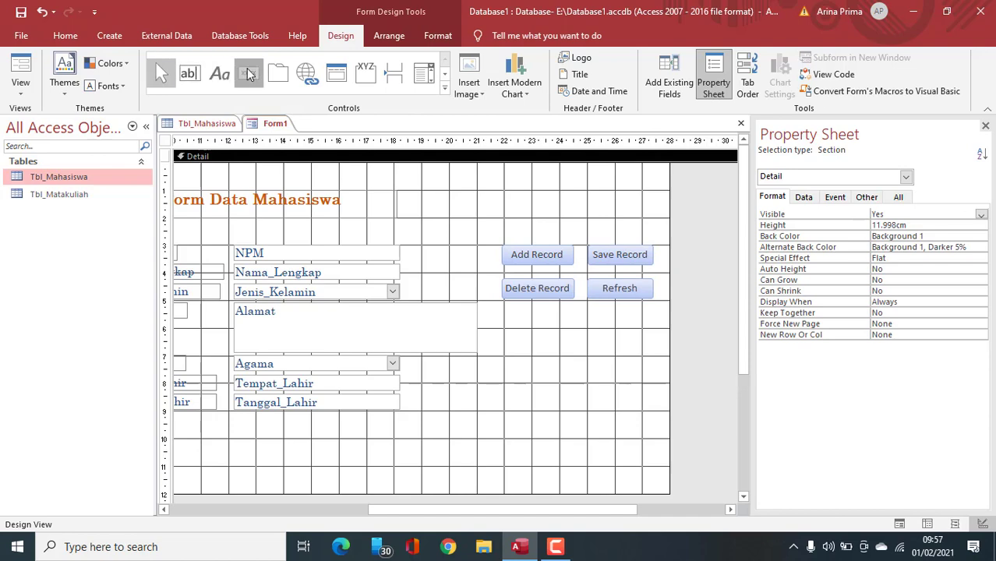
{"action": "left_click", "coordinate": [508, 199]}
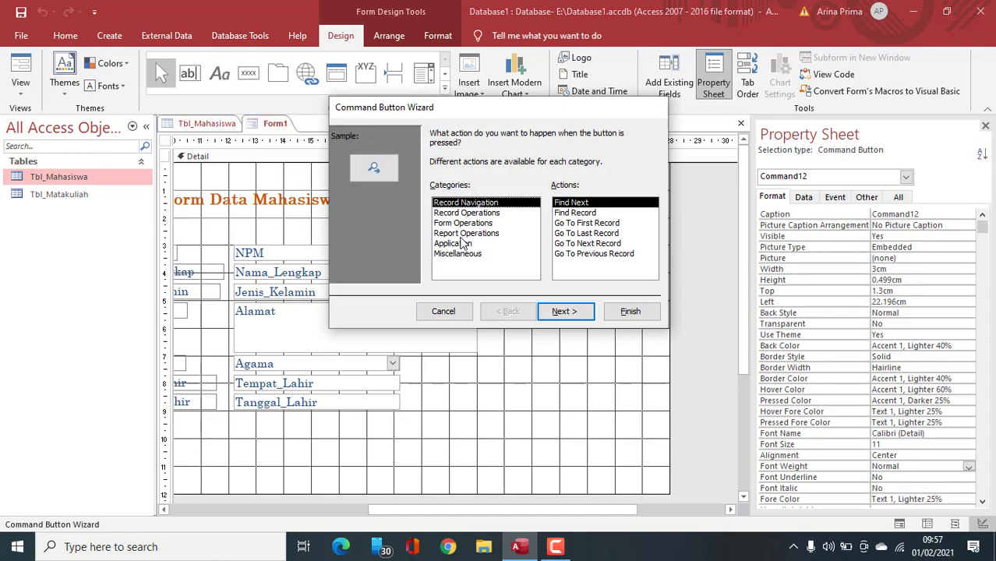
{"action": "left_click", "coordinate": [461, 243]}
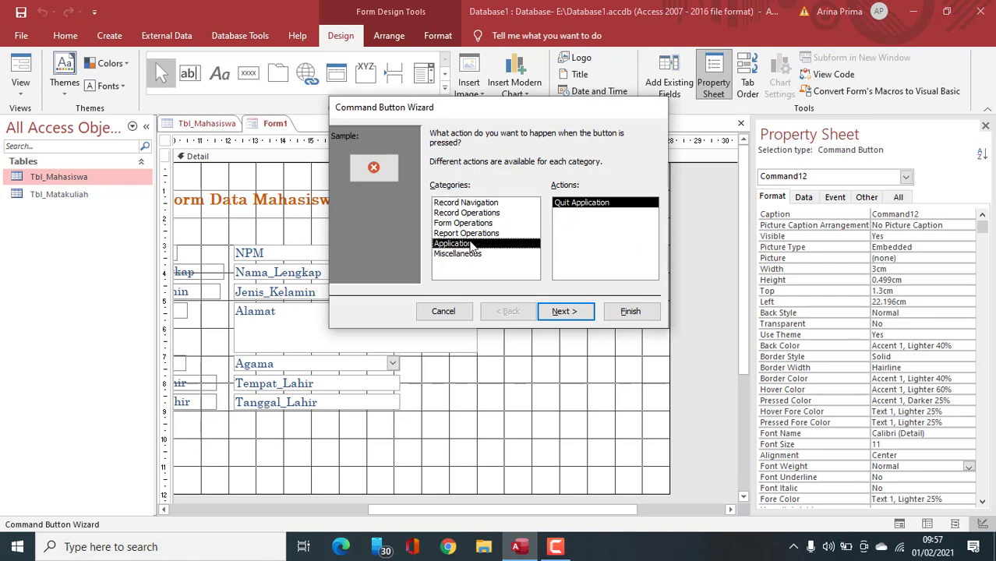
{"action": "left_click", "coordinate": [475, 234]}
{"action": "left_click", "coordinate": [483, 224]}
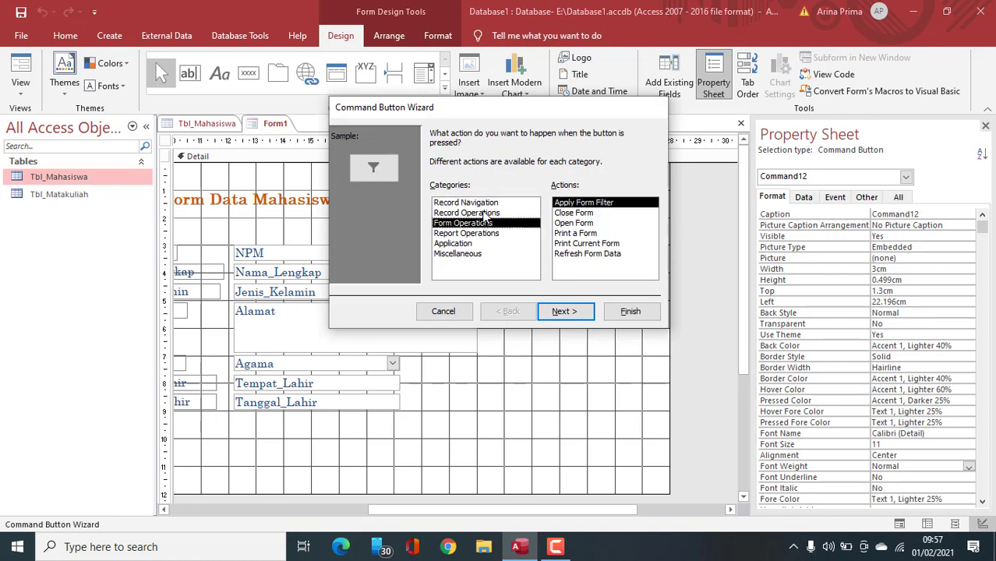
{"action": "left_click", "coordinate": [484, 213]}
{"action": "left_click", "coordinate": [486, 203]}
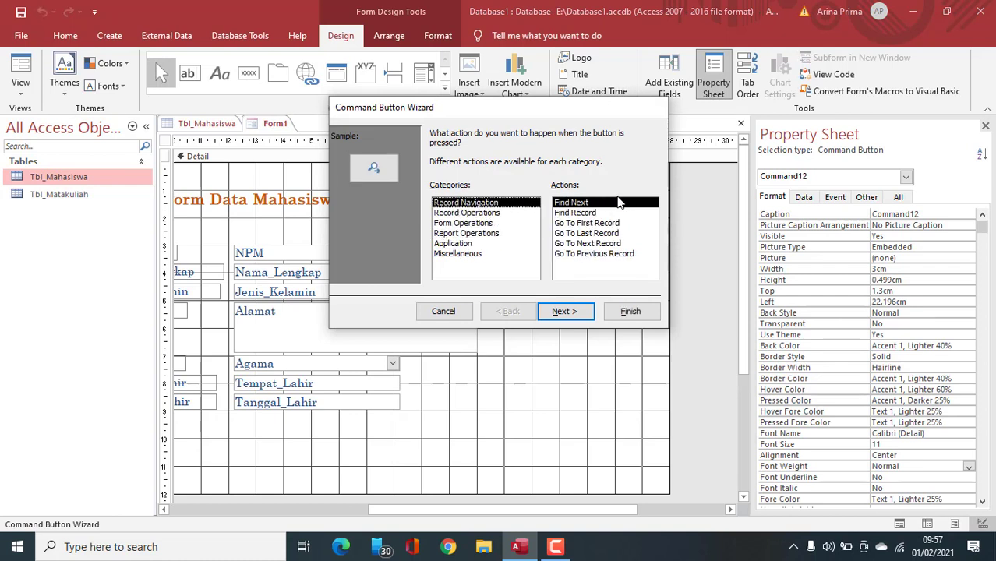
{"action": "left_click", "coordinate": [591, 224]}
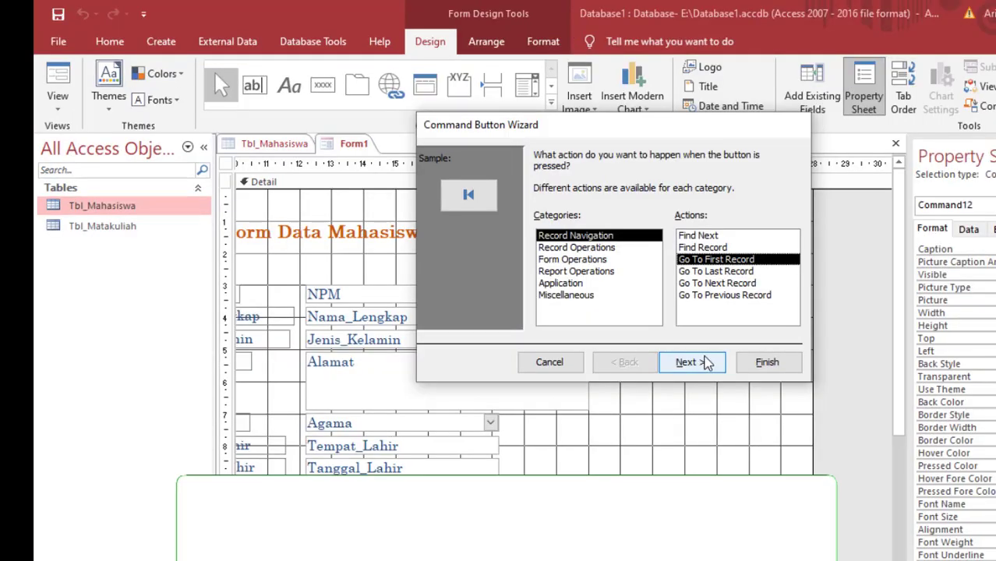
{"action": "left_click", "coordinate": [565, 310]}
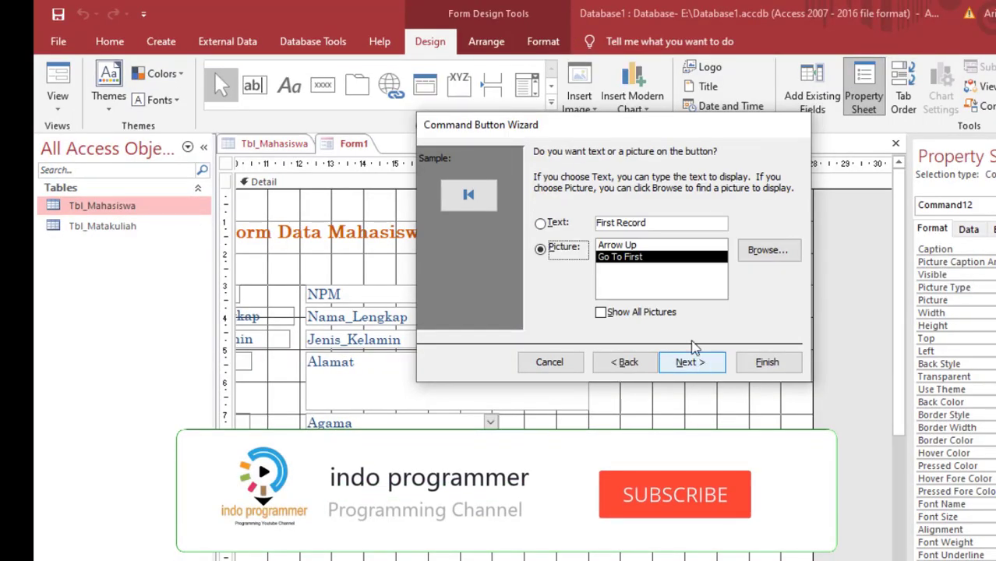
Finish the First Record button with a text caption and place it below Delete Record, matching that button's width
{"action": "left_click", "coordinate": [547, 225]}
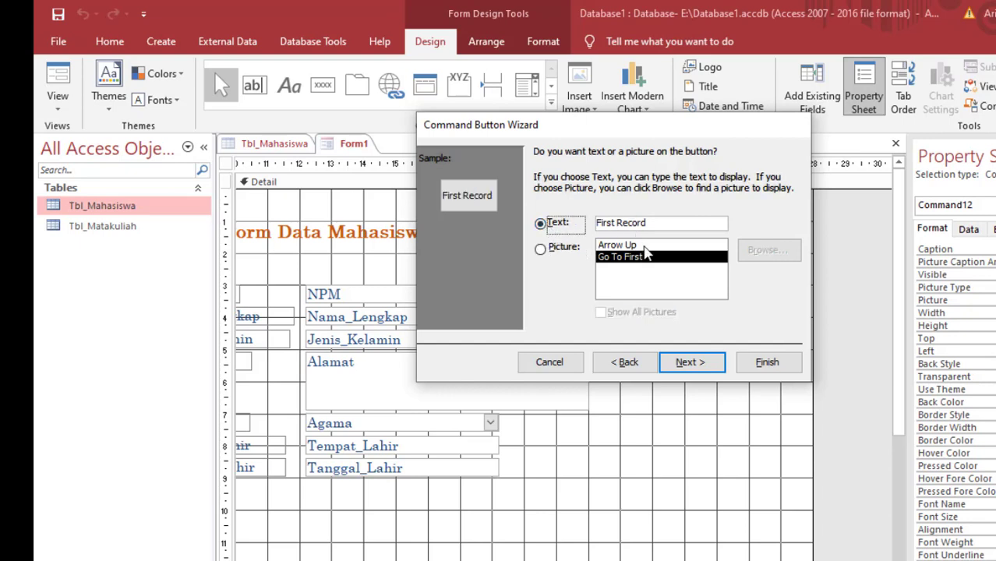
{"action": "left_click", "coordinate": [766, 363]}
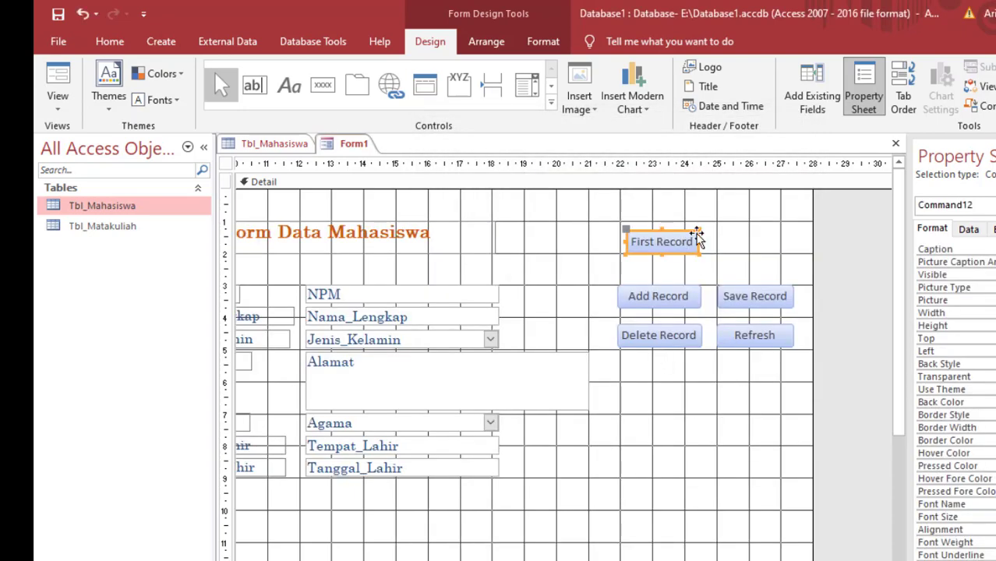
{"action": "left_click_drag", "start_coordinate": [691, 233], "coordinate": [698, 371]}
{"action": "left_click", "coordinate": [776, 397]}
{"action": "left_click", "coordinate": [686, 372]}
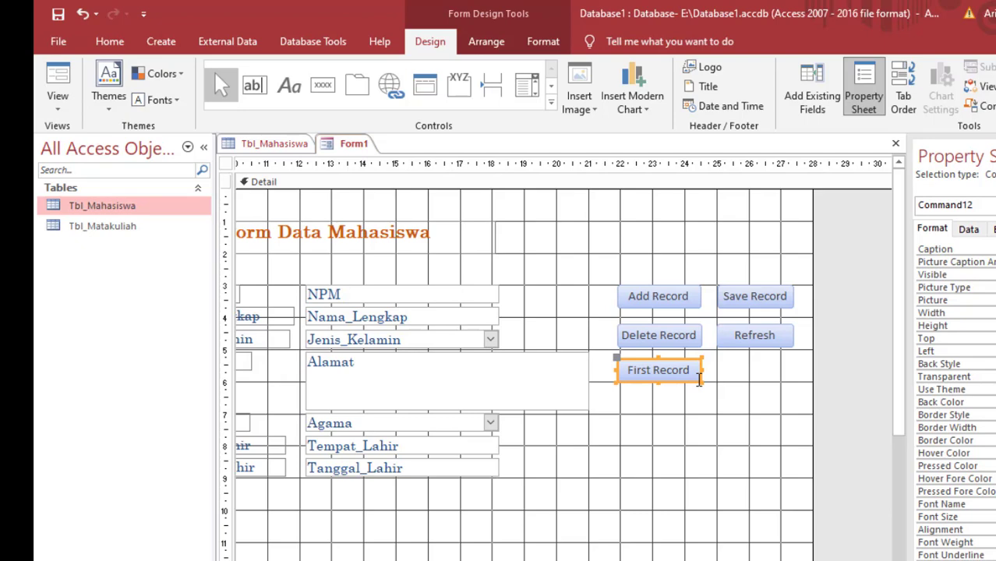
{"action": "left_click", "coordinate": [618, 272]}
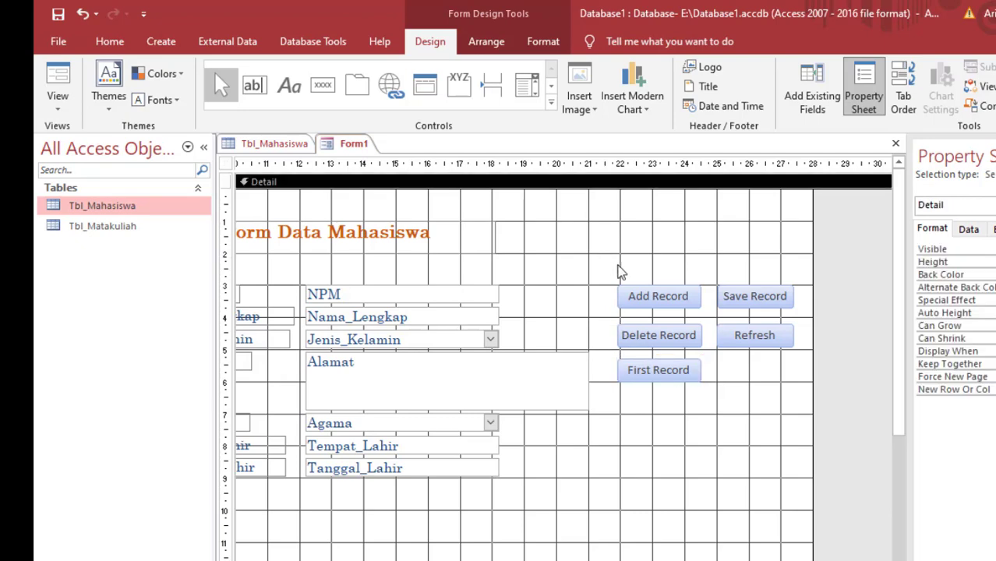
Add a command button with the Go To Last Record navigation action and the text caption Last Record
{"action": "left_click", "coordinate": [322, 84]}
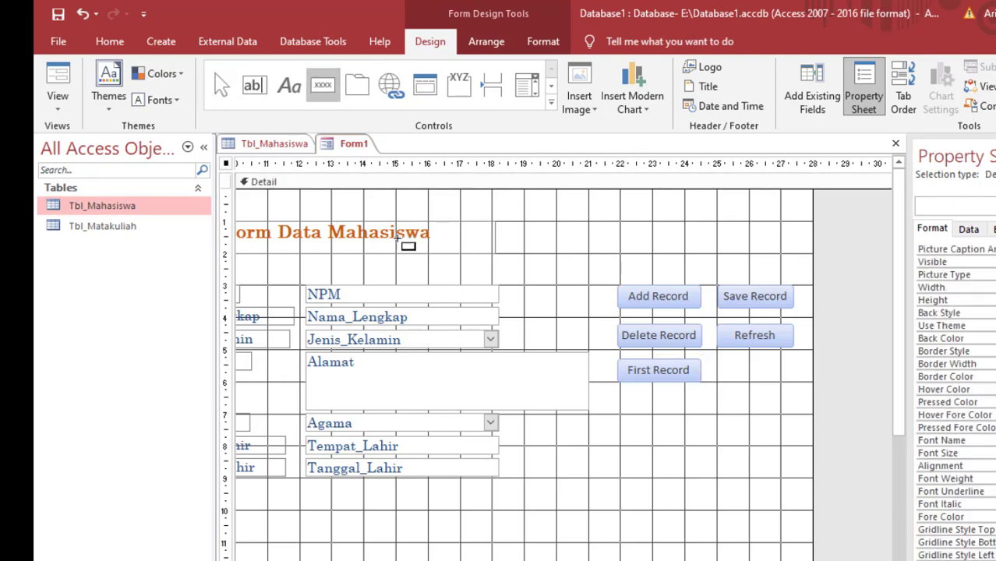
{"action": "left_click", "coordinate": [676, 235]}
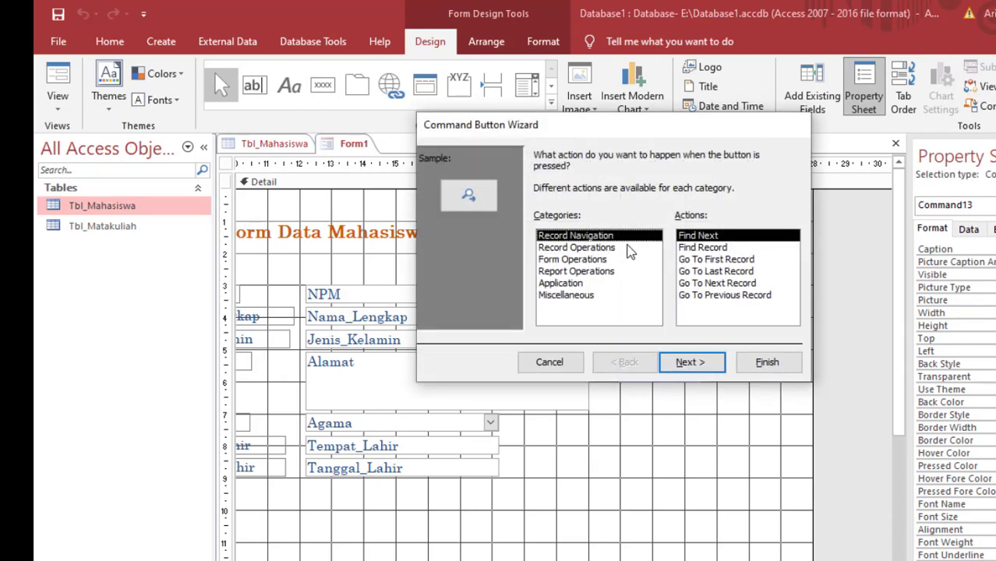
{"action": "left_click", "coordinate": [724, 271]}
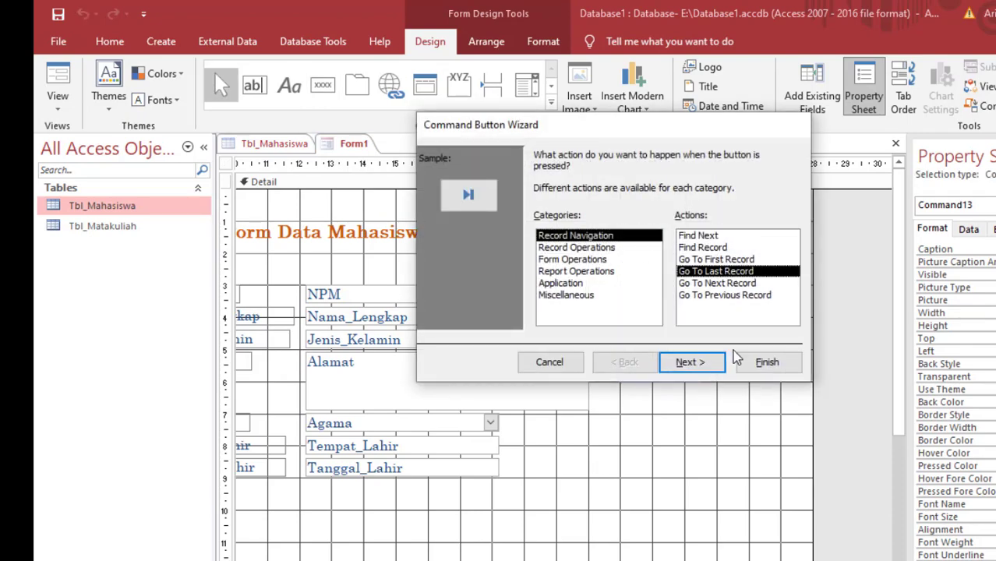
{"action": "left_click", "coordinate": [715, 367]}
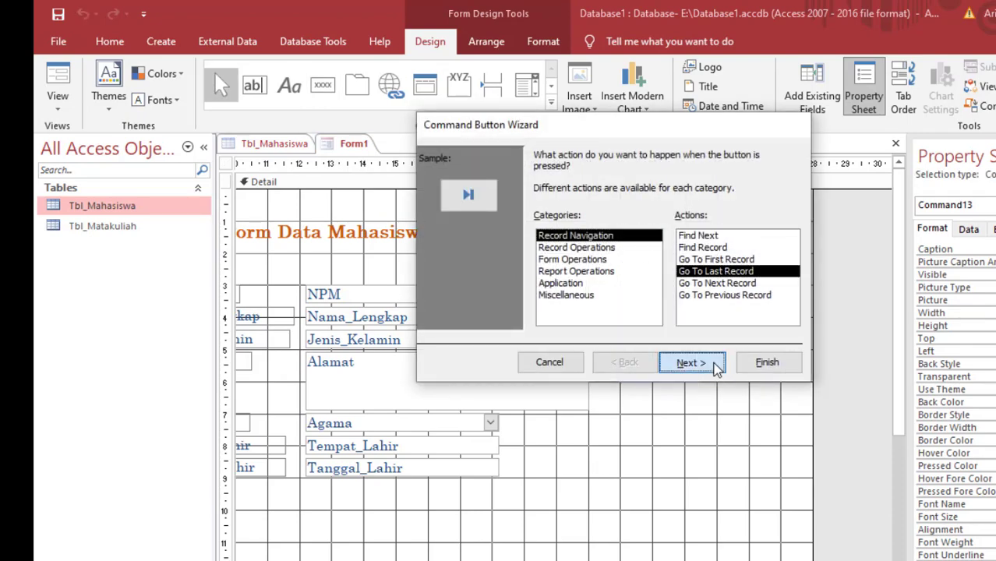
{"action": "left_click", "coordinate": [558, 224]}
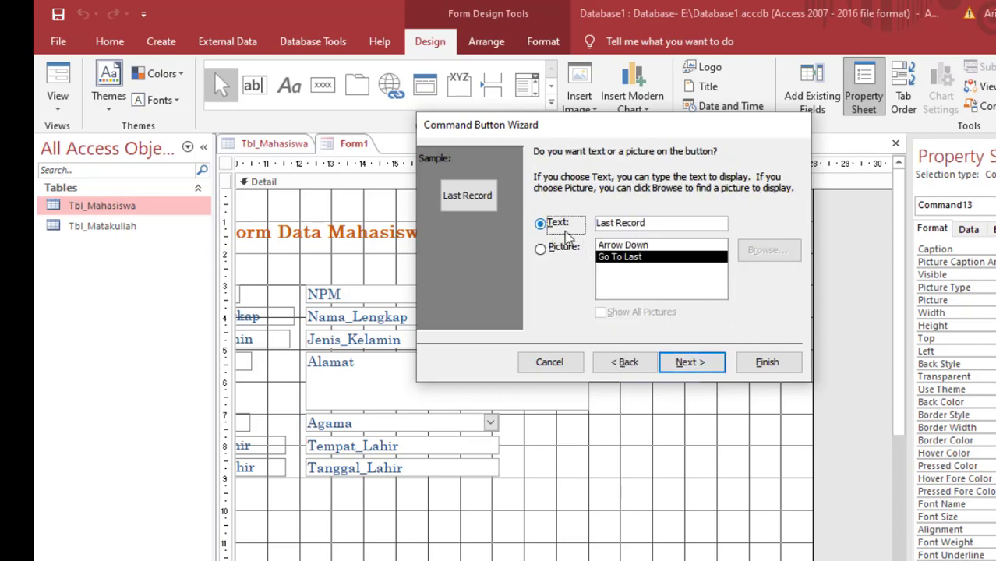
{"action": "left_click", "coordinate": [765, 369]}
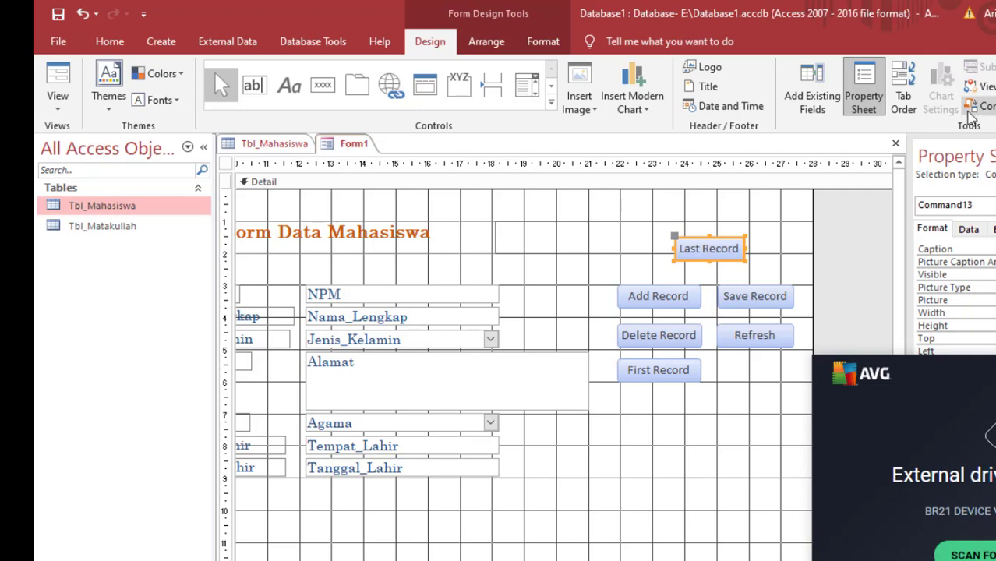
Place the Last Record button below Refresh, matching its width and lining it up with First Record
{"action": "left_click_drag", "start_coordinate": [696, 241], "coordinate": [795, 368]}
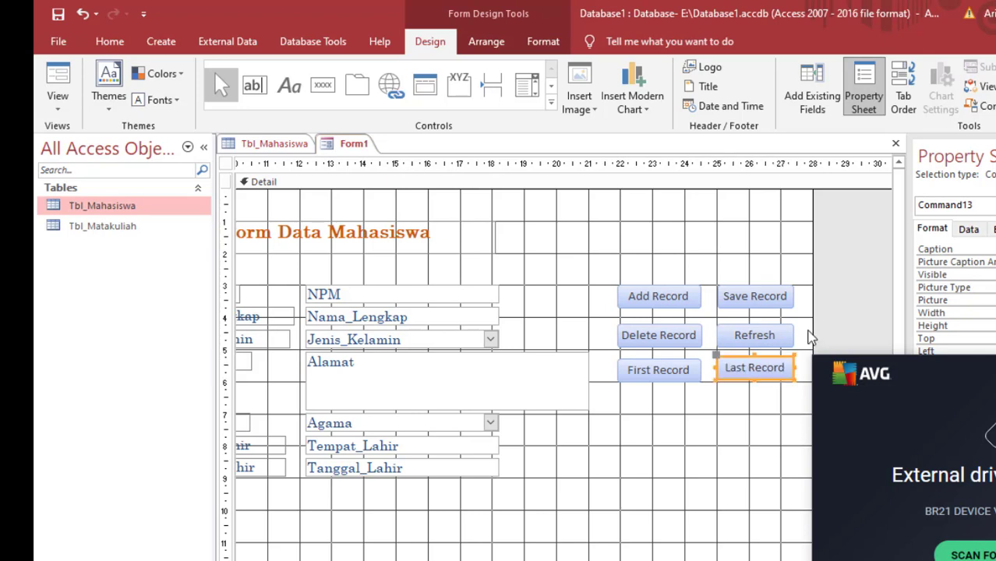
{"action": "left_click", "coordinate": [803, 277]}
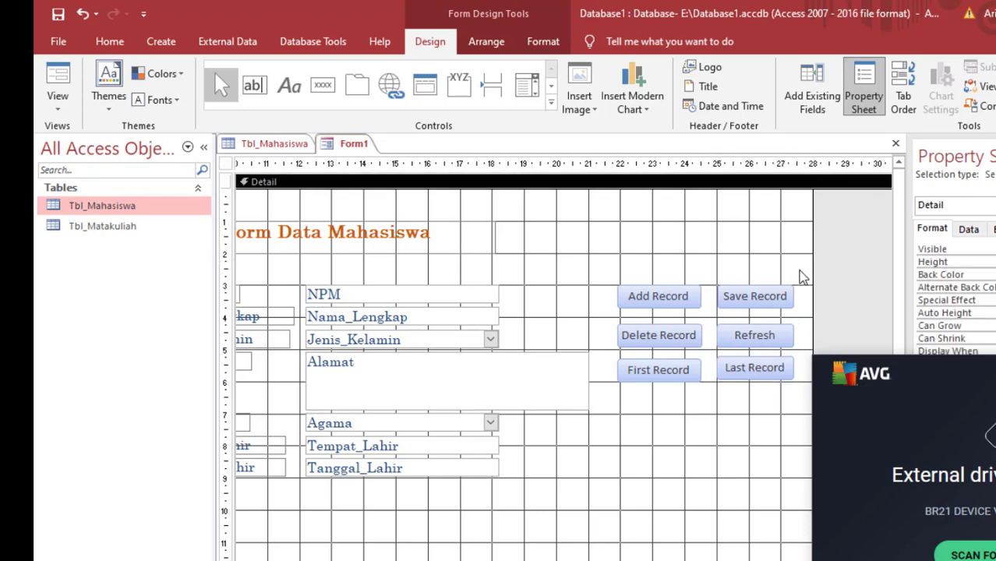
{"action": "left_click", "coordinate": [739, 372]}
{"action": "left_click_drag", "start_coordinate": [739, 370], "coordinate": [737, 370]}
{"action": "left_click", "coordinate": [795, 218]}
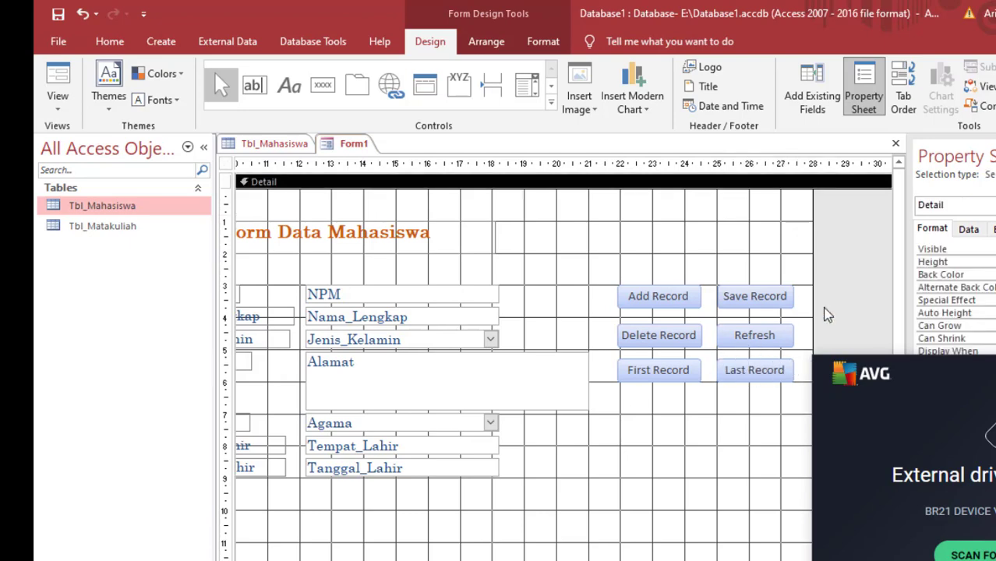
Add a command button with the Go To Next Record navigation action and the text caption Next Record
{"action": "left_click", "coordinate": [323, 85]}
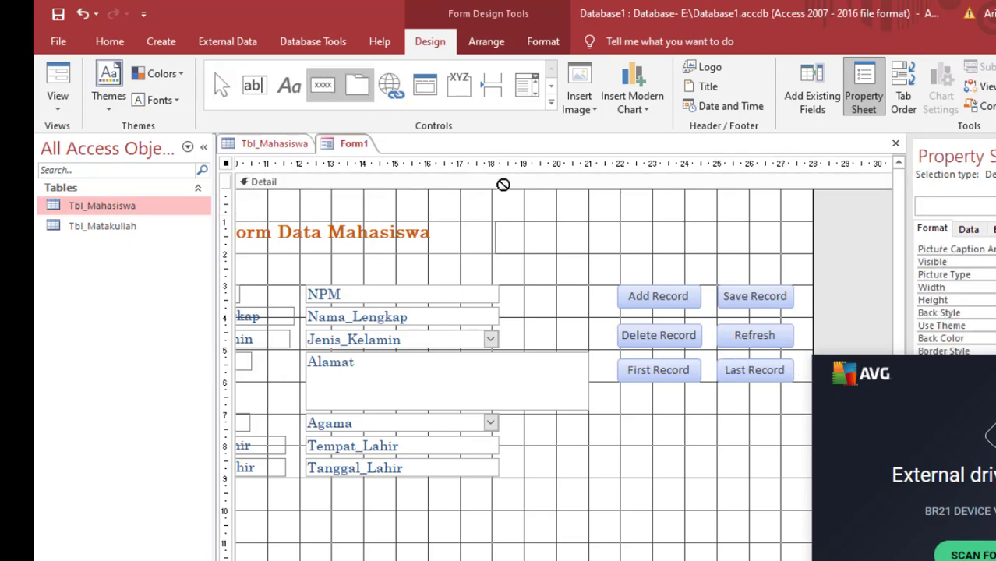
{"action": "left_click", "coordinate": [628, 242]}
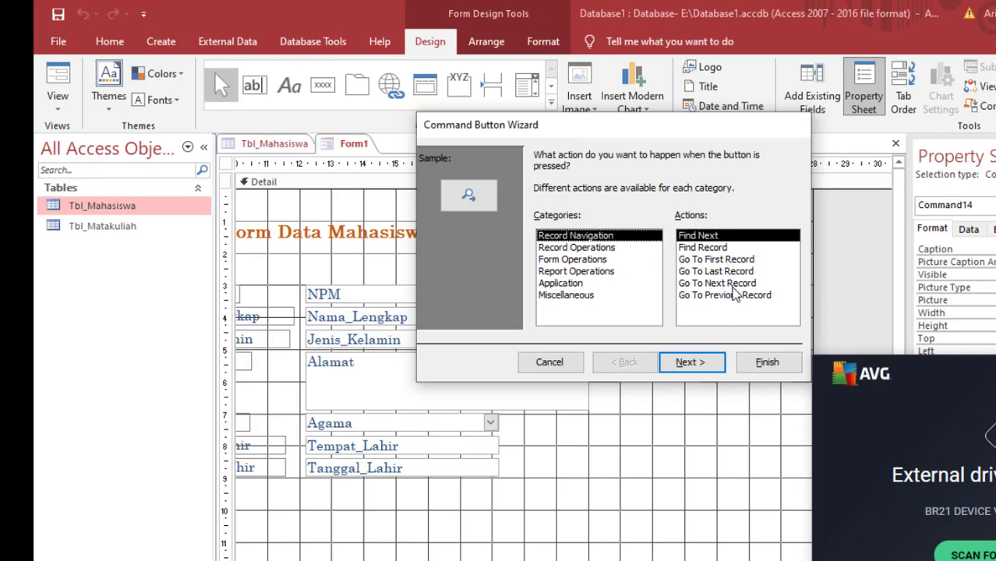
{"action": "left_click", "coordinate": [736, 285]}
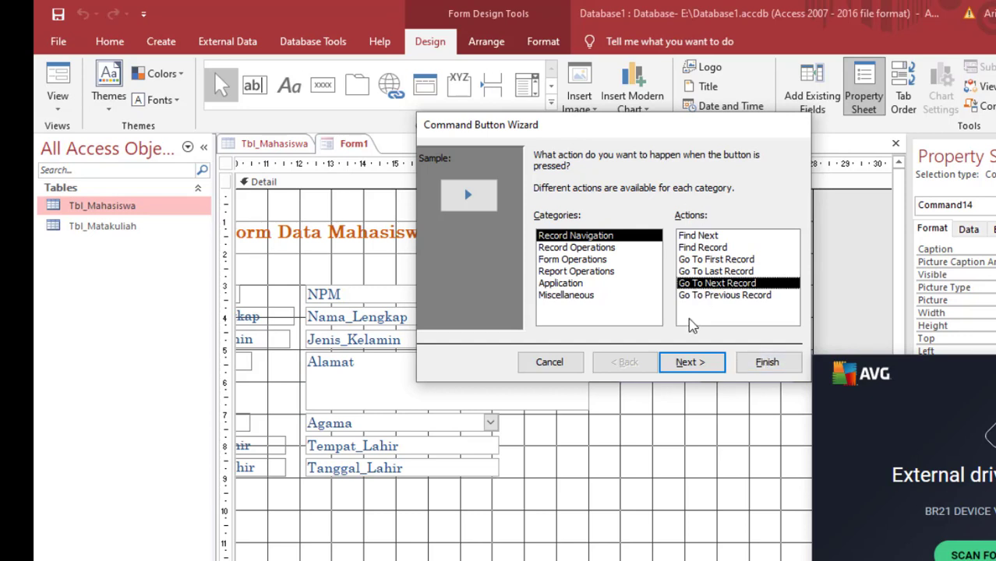
{"action": "left_click", "coordinate": [699, 362]}
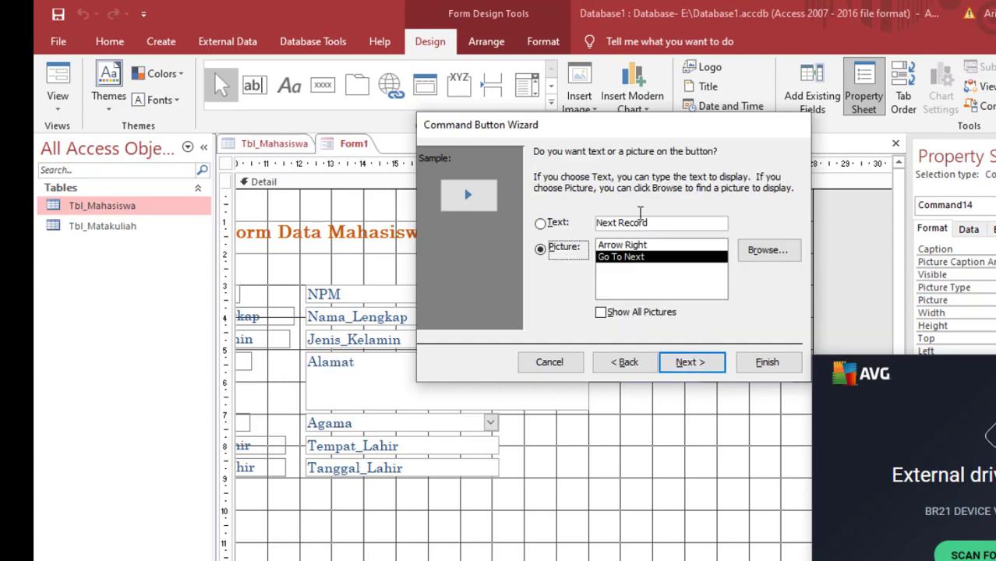
{"action": "left_click", "coordinate": [541, 224]}
{"action": "left_click", "coordinate": [768, 364]}
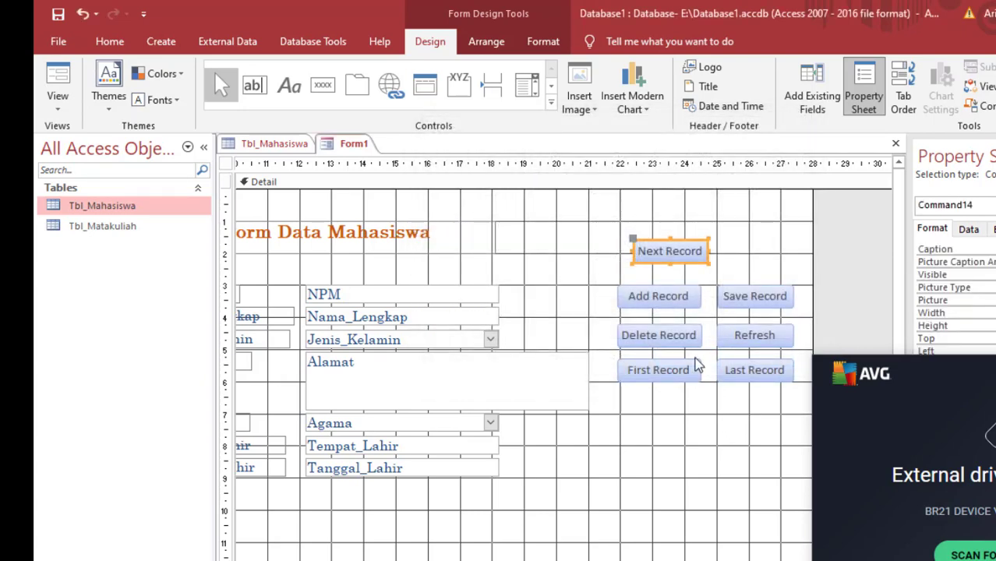
Place the Next Record button directly below First Record, matching that button's width
{"action": "left_click_drag", "start_coordinate": [663, 241], "coordinate": [700, 401]}
{"action": "left_click", "coordinate": [696, 403]}
{"action": "left_click", "coordinate": [664, 403]}
{"action": "left_click", "coordinate": [732, 401]}
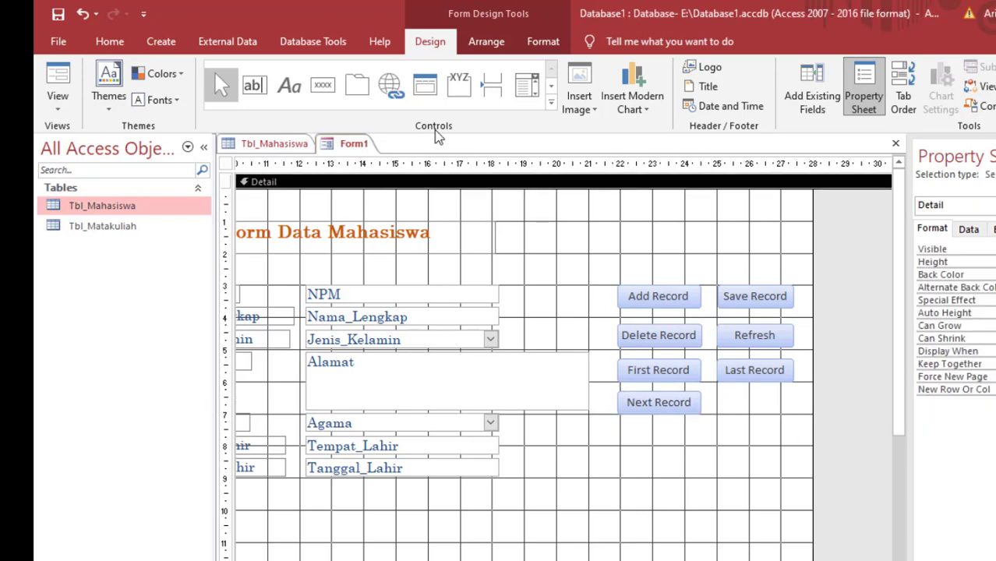
Add a command button beside Next Record with the Go To Previous Record action and the text caption Previous Record
{"action": "left_click", "coordinate": [356, 84]}
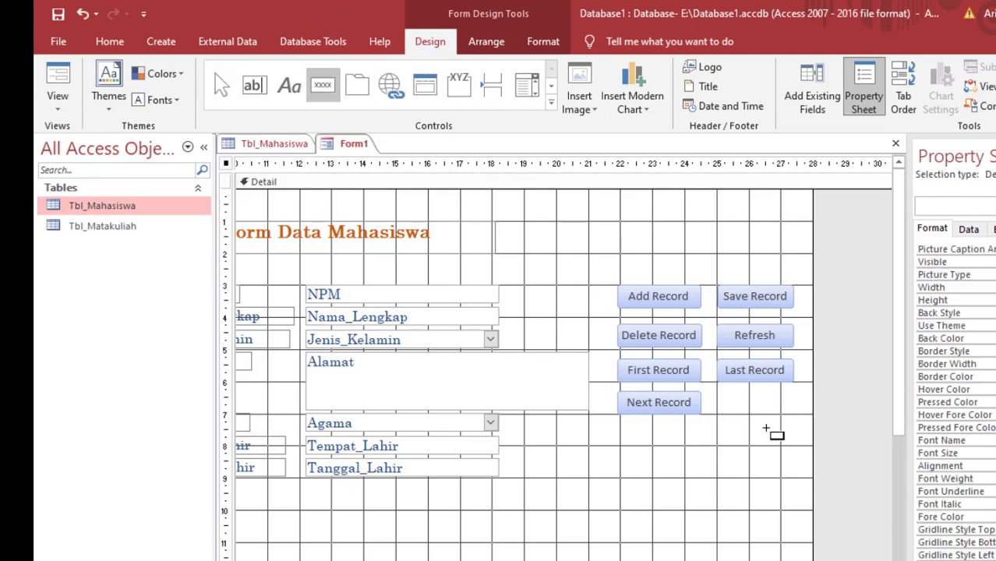
{"action": "left_click", "coordinate": [723, 405]}
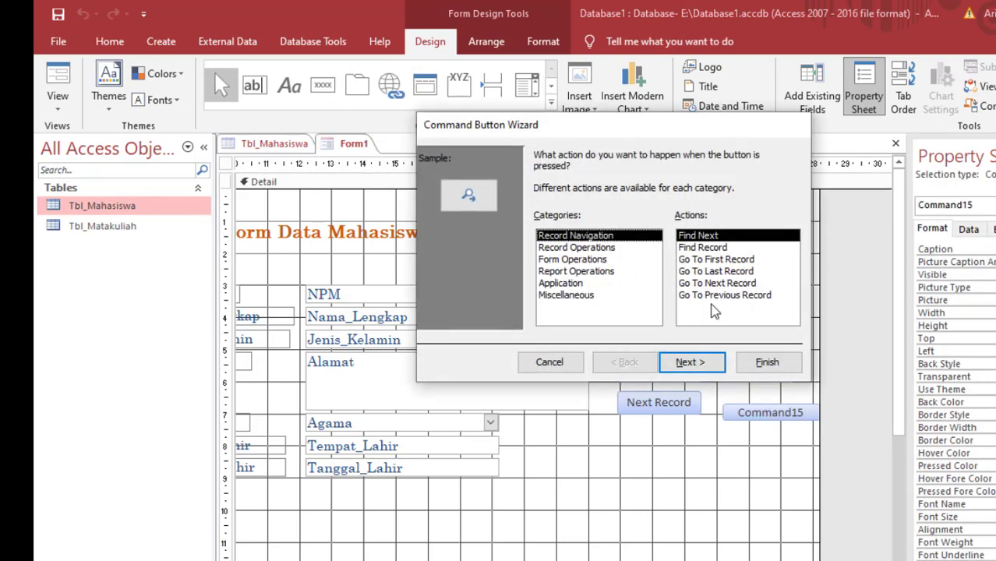
{"action": "double_click", "coordinate": [716, 295]}
{"action": "left_click", "coordinate": [545, 225]}
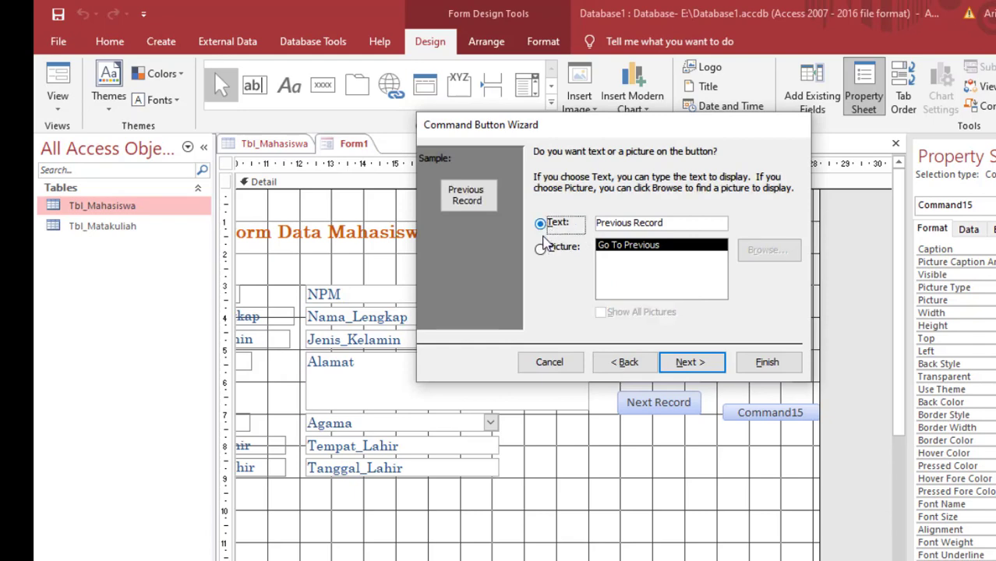
{"action": "left_click", "coordinate": [764, 363]}
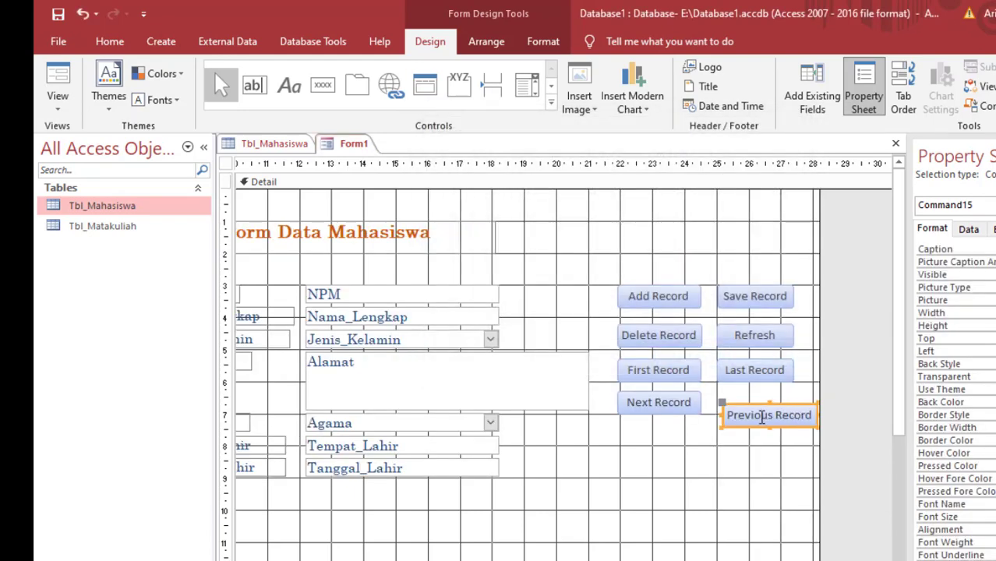
Move the Previous Record button below Last Record and level it with Next Record
{"action": "left_click_drag", "start_coordinate": [722, 402], "coordinate": [718, 390]}
{"action": "left_click", "coordinate": [769, 452]}
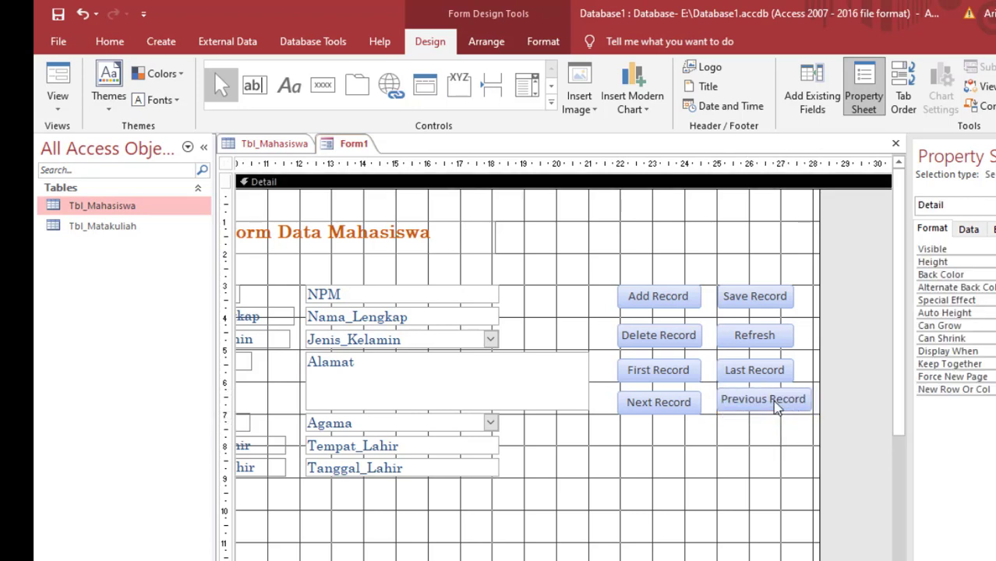
{"action": "left_click", "coordinate": [759, 391]}
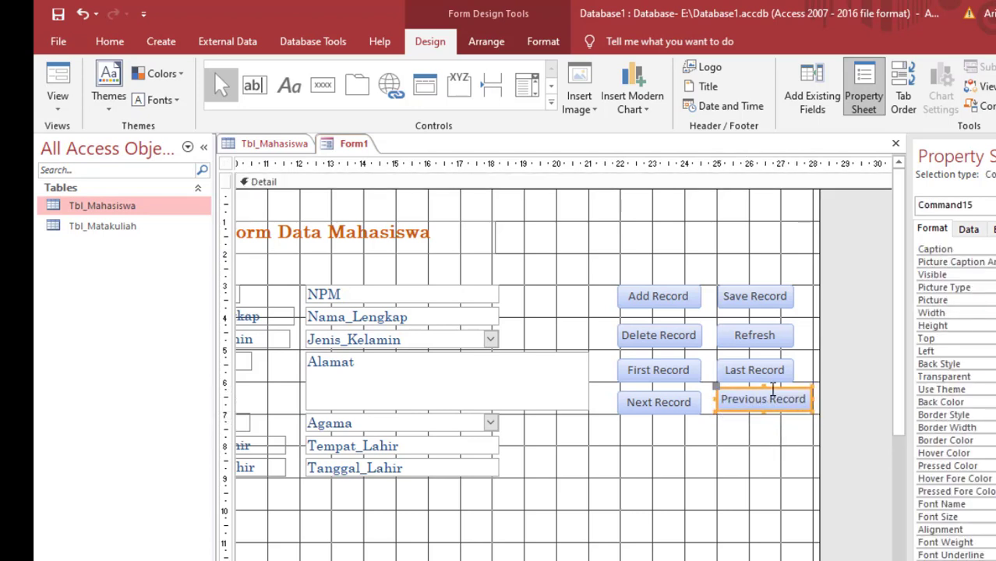
{"action": "left_click_drag", "start_coordinate": [773, 389], "coordinate": [771, 393]}
{"action": "left_click", "coordinate": [762, 438]}
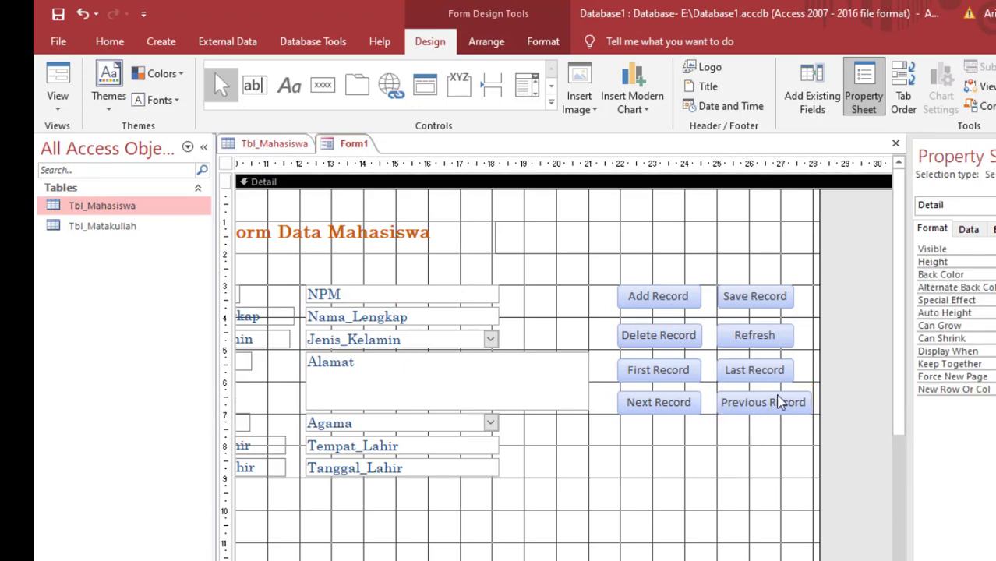
Widen the Add Record, Delete Record, First Record and Next Record buttons together towards the second button column
{"action": "left_click_drag", "start_coordinate": [771, 265], "coordinate": [818, 349]}
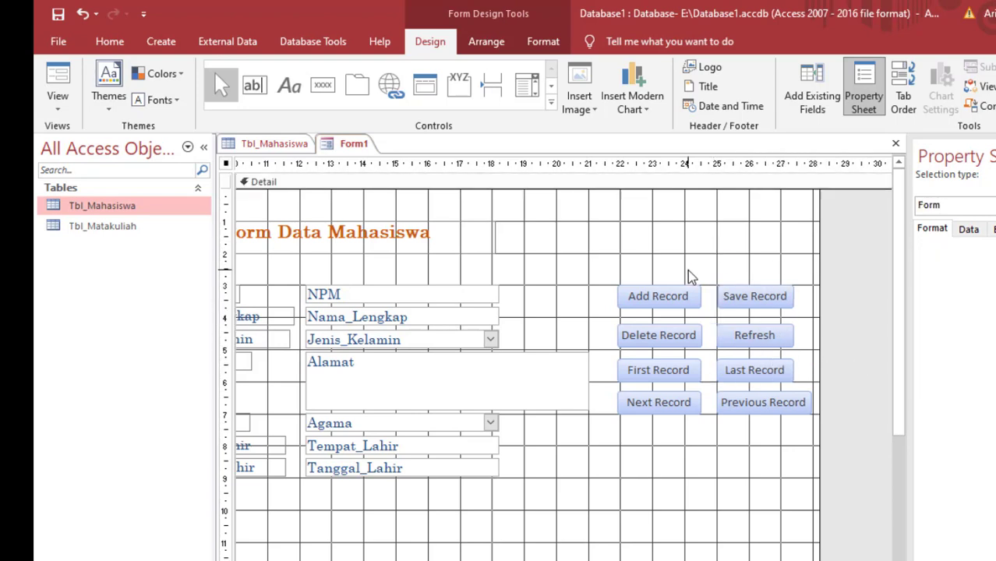
{"action": "left_click_drag", "start_coordinate": [687, 269], "coordinate": [701, 398]}
{"action": "left_click_drag", "start_coordinate": [700, 335], "coordinate": [712, 335]}
{"action": "left_click", "coordinate": [754, 251]}
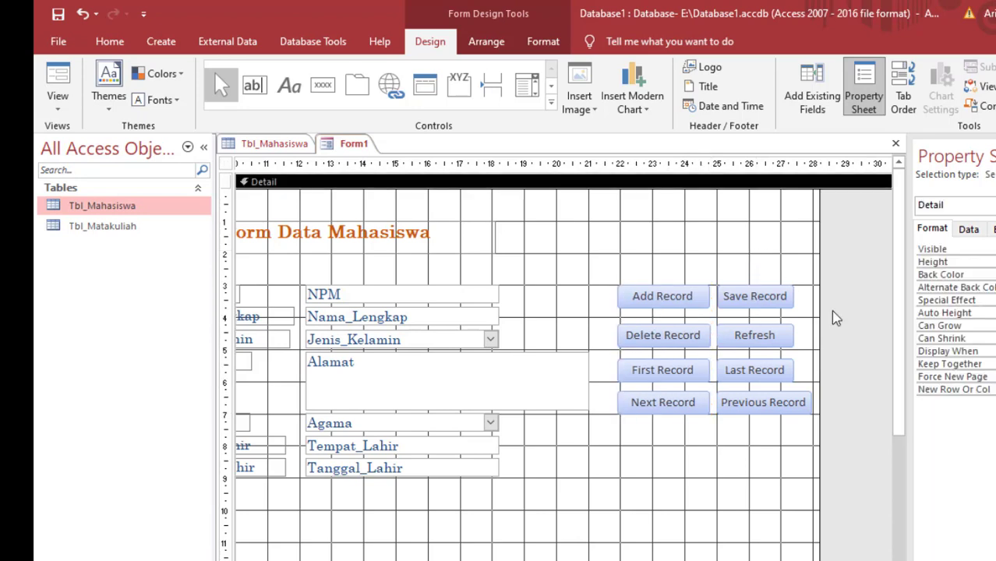
Widen the form to about the 29 ruler mark and stretch Save Record, Refresh and Last Record to match Previous Record's width
{"action": "left_click_drag", "start_coordinate": [816, 308], "coordinate": [847, 310]}
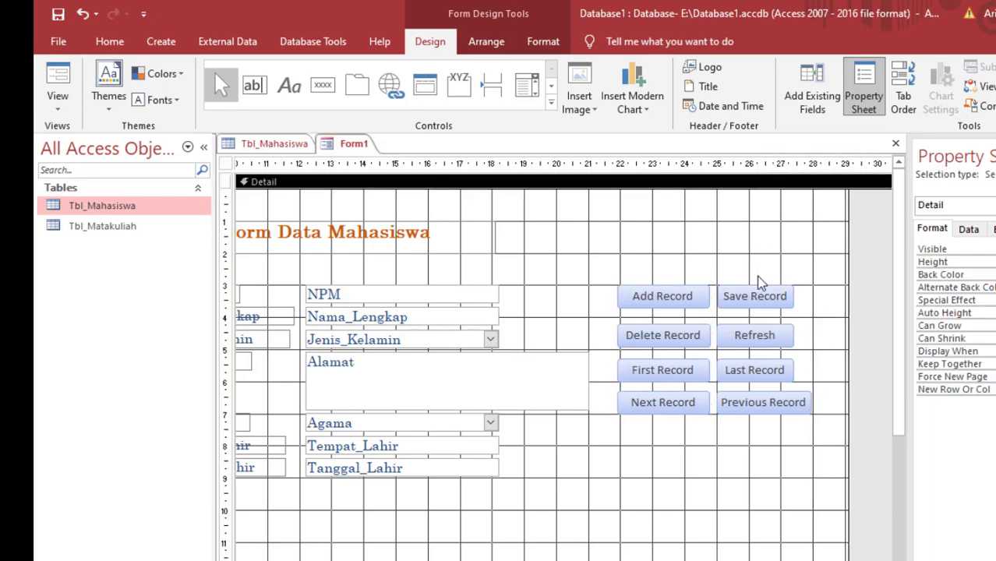
{"action": "left_click_drag", "start_coordinate": [754, 263], "coordinate": [799, 390]}
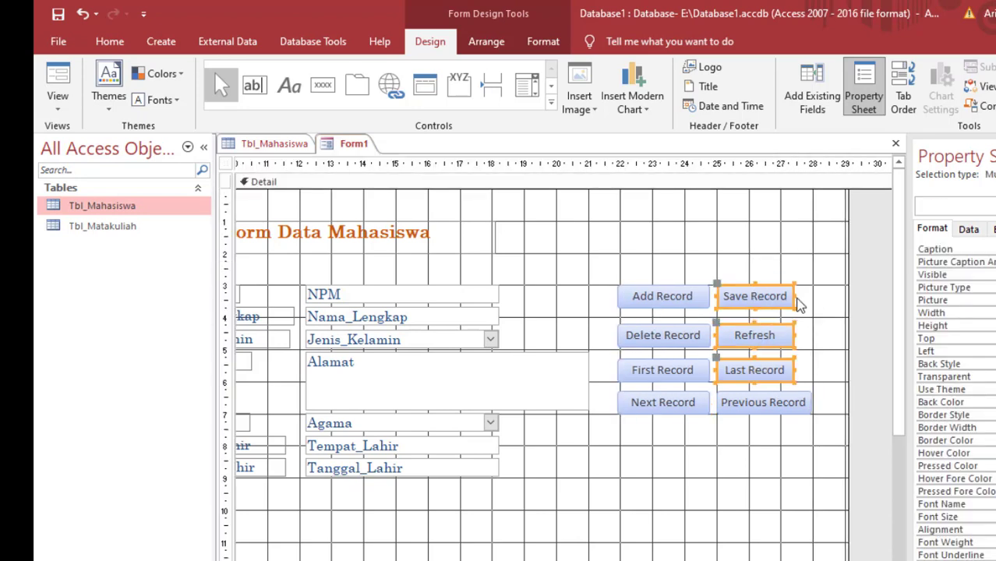
{"action": "left_click_drag", "start_coordinate": [794, 297], "coordinate": [812, 296]}
{"action": "left_click", "coordinate": [850, 362]}
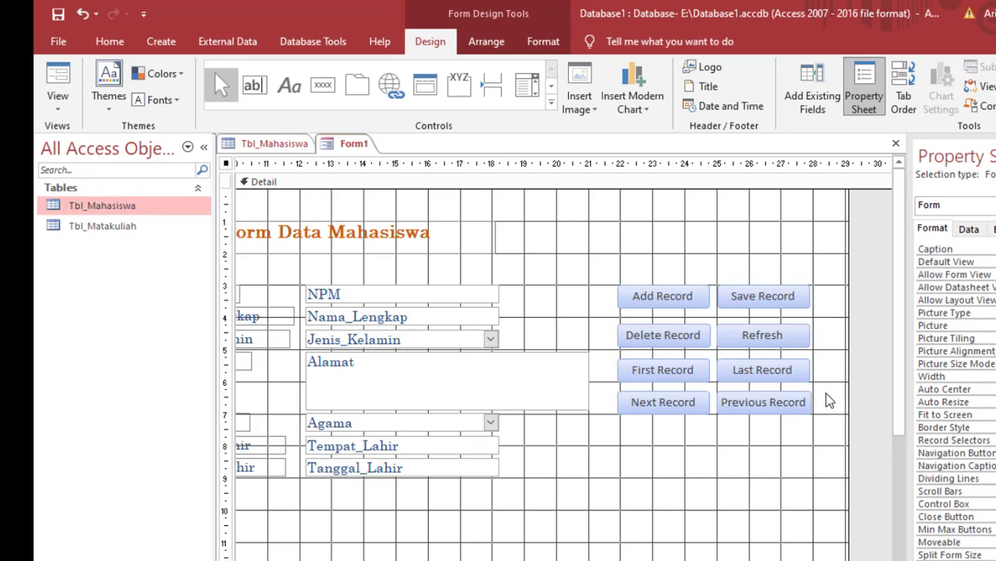
{"action": "left_click_drag", "start_coordinate": [747, 263], "coordinate": [782, 384]}
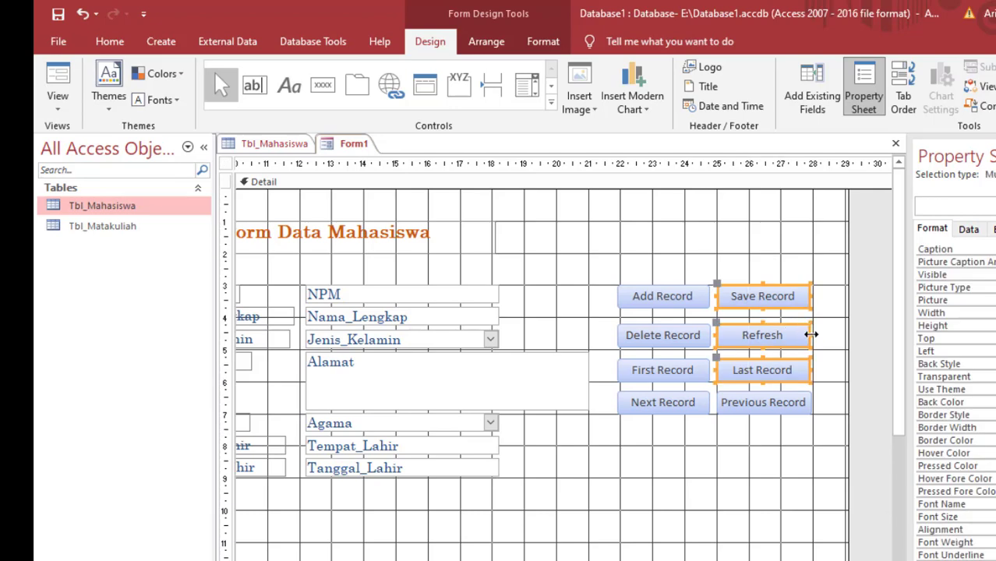
{"action": "left_click_drag", "start_coordinate": [811, 334], "coordinate": [814, 334]}
{"action": "left_click", "coordinate": [750, 258]}
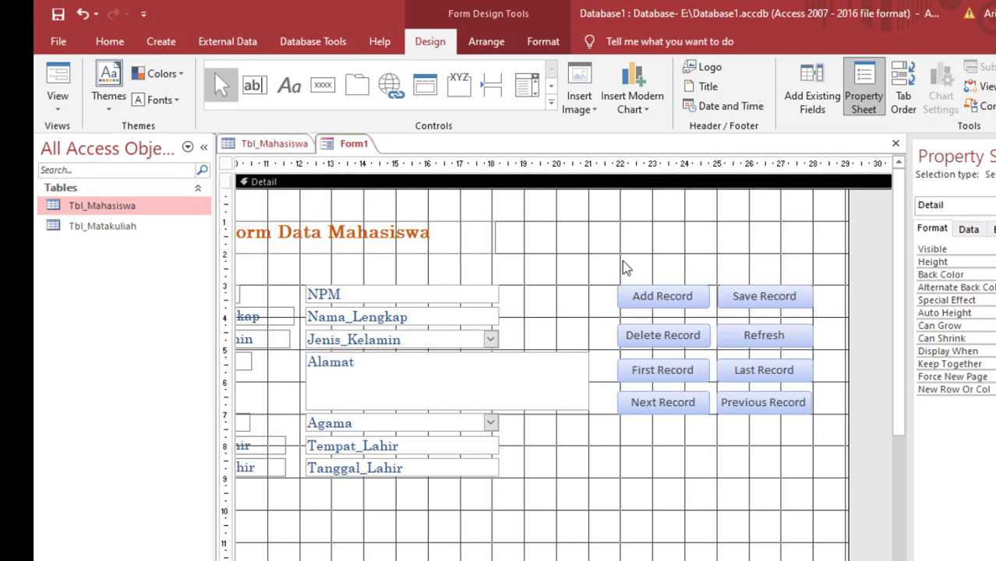
Extend the outer edge of the Add Record, Delete Record, First Record and Next Record buttons slightly away from the second column
{"action": "left_click_drag", "start_coordinate": [636, 270], "coordinate": [667, 437]}
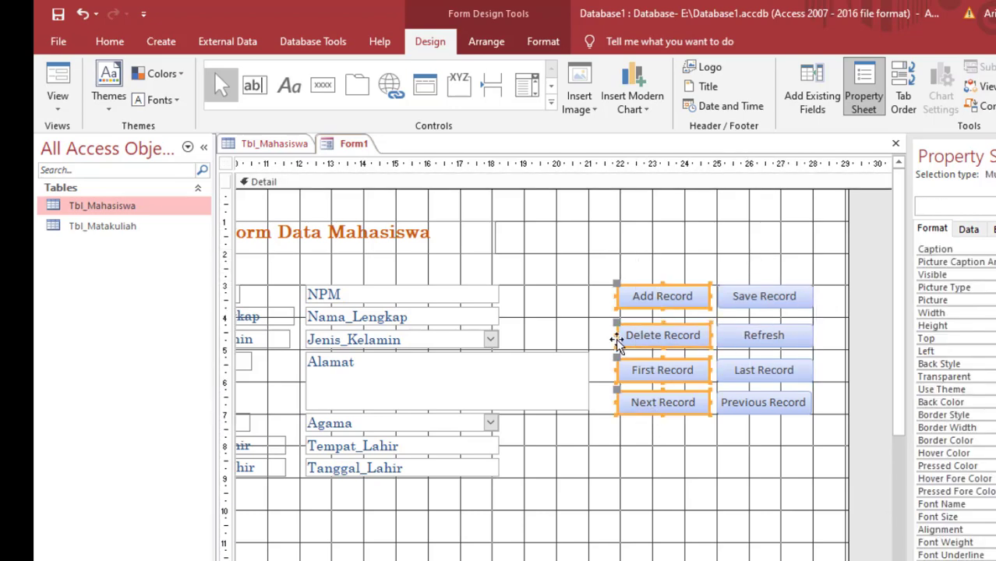
{"action": "left_click_drag", "start_coordinate": [614, 334], "coordinate": [612, 334]}
{"action": "left_click", "coordinate": [693, 249]}
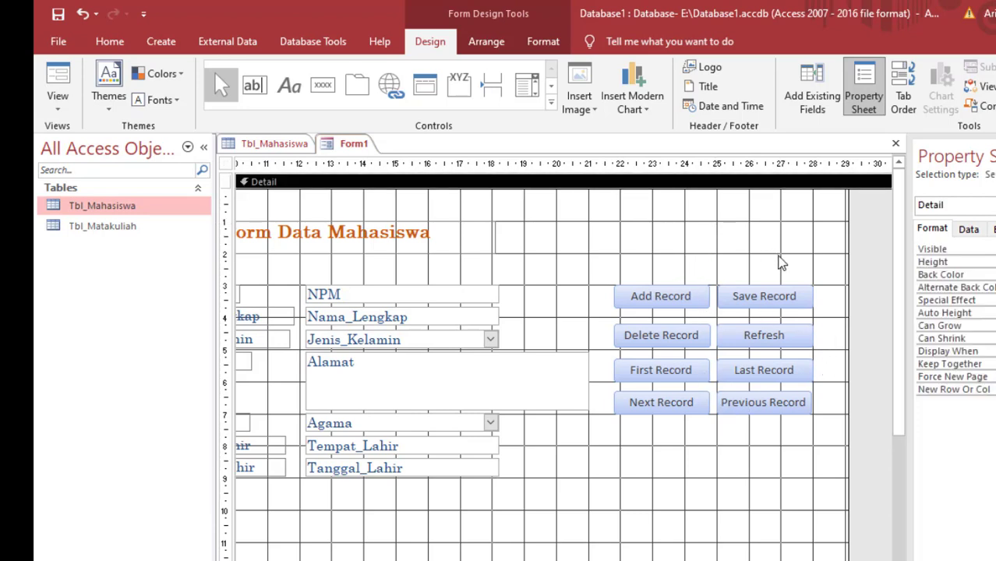
Add a Close Form command button with a text caption and place it in the form's upper corner above Save Record
{"action": "left_click", "coordinate": [323, 85]}
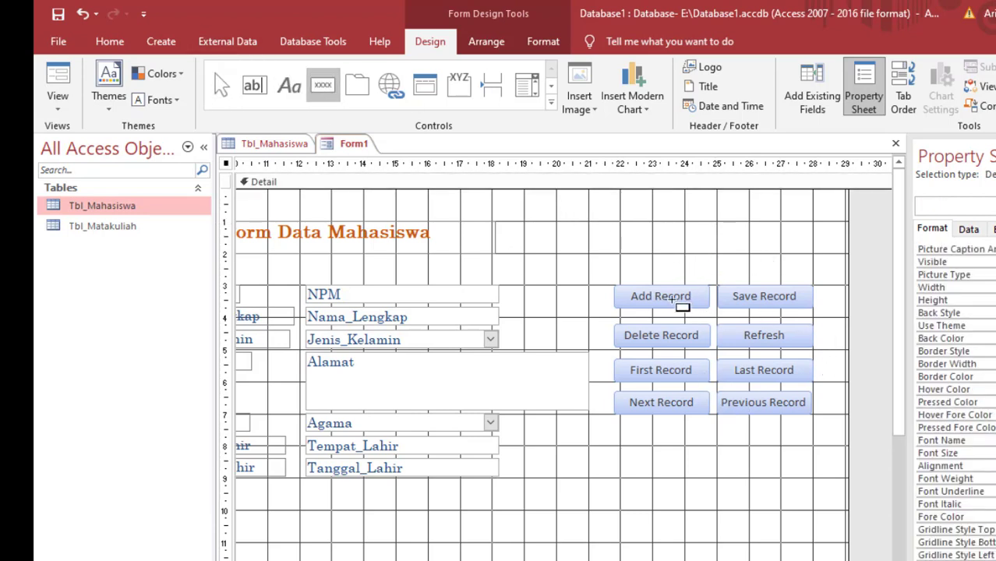
{"action": "left_click", "coordinate": [622, 240]}
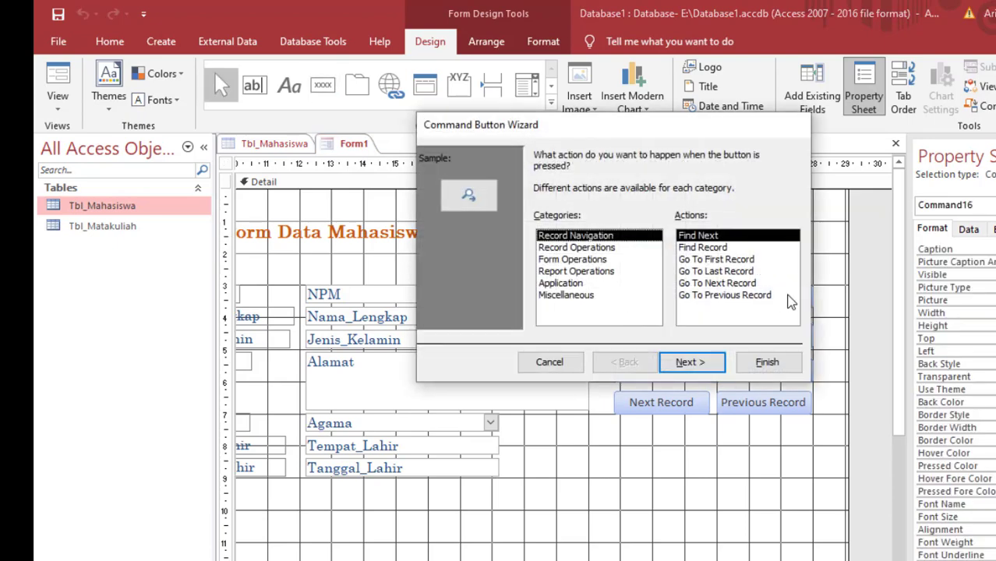
{"action": "left_click", "coordinate": [574, 248]}
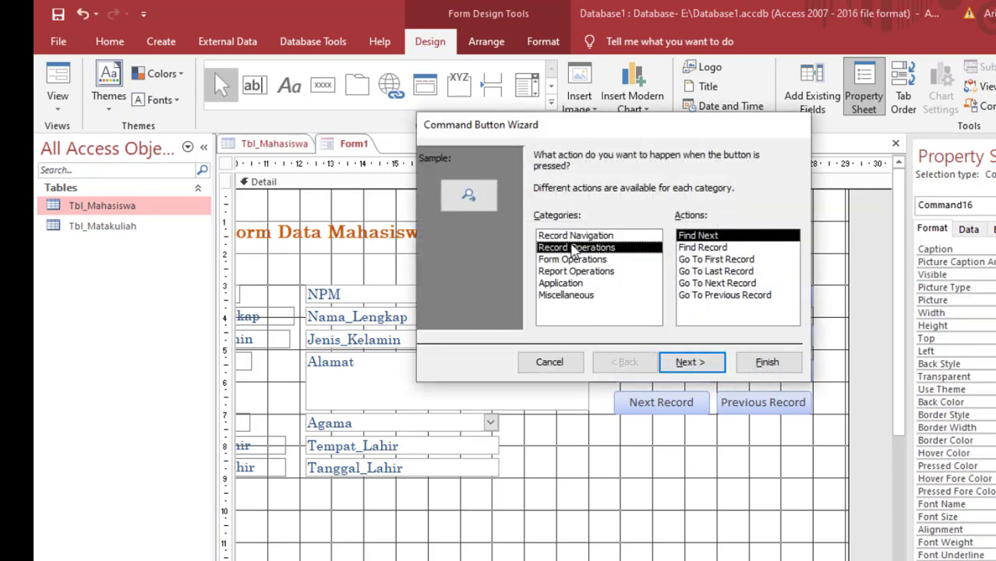
{"action": "left_click", "coordinate": [581, 259]}
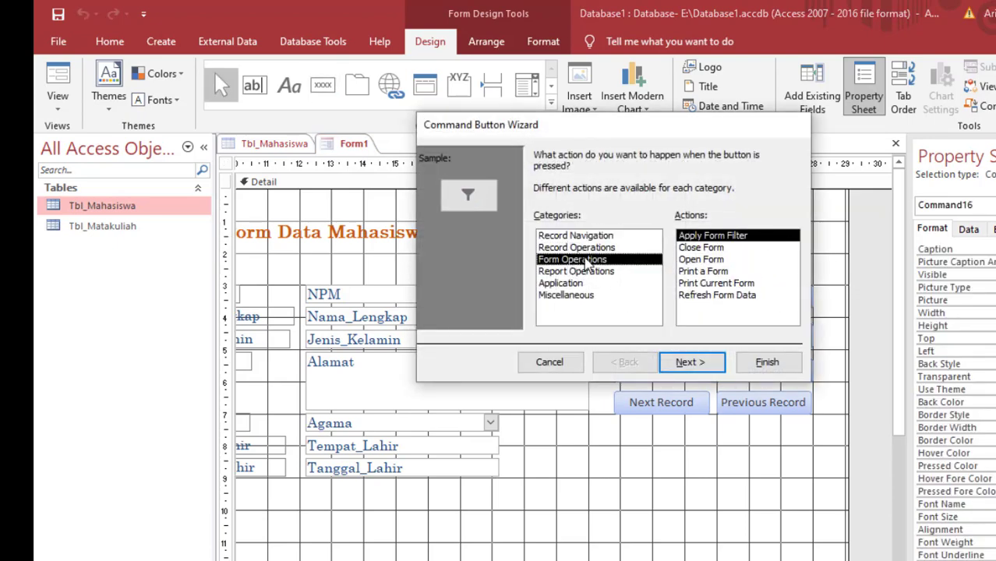
{"action": "left_click", "coordinate": [717, 249]}
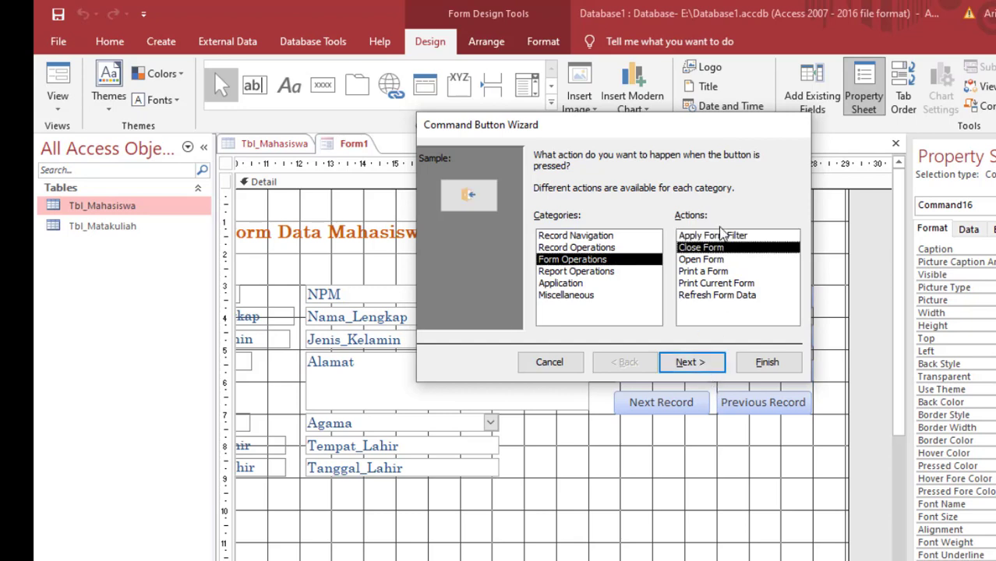
{"action": "left_click", "coordinate": [691, 361]}
{"action": "left_click", "coordinate": [558, 226]}
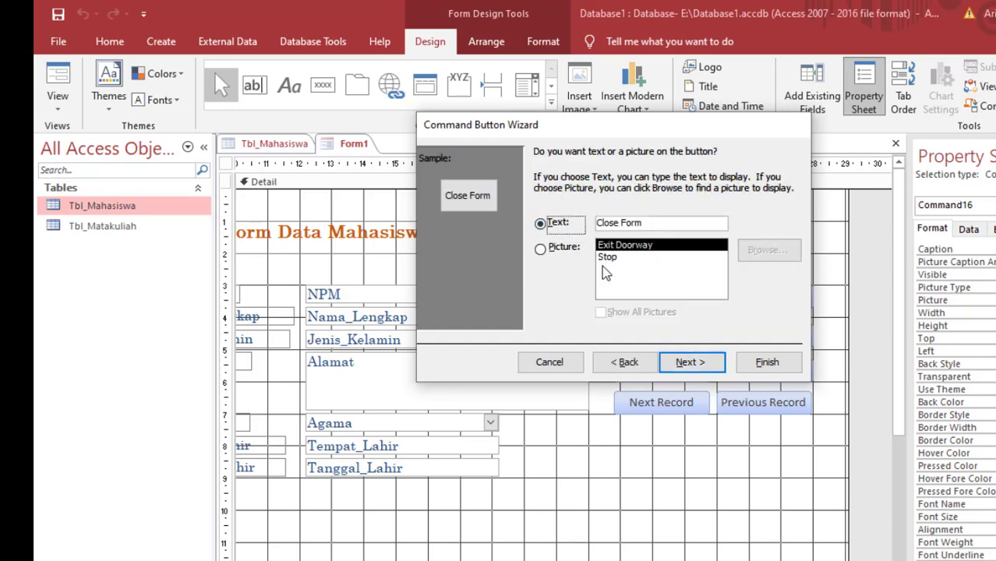
{"action": "left_click", "coordinate": [769, 364]}
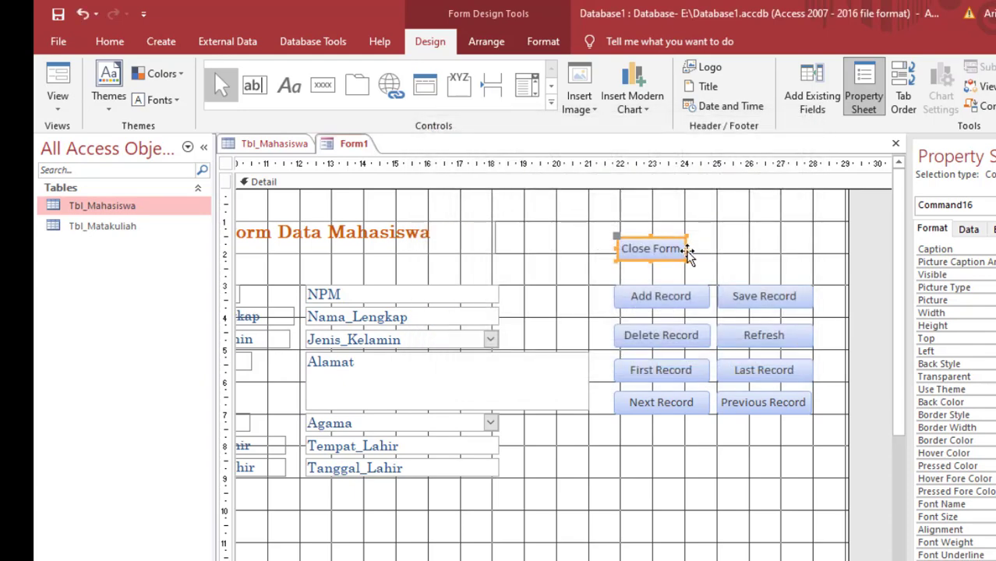
{"action": "left_click_drag", "start_coordinate": [685, 250], "coordinate": [826, 194]}
{"action": "left_click", "coordinate": [779, 269]}
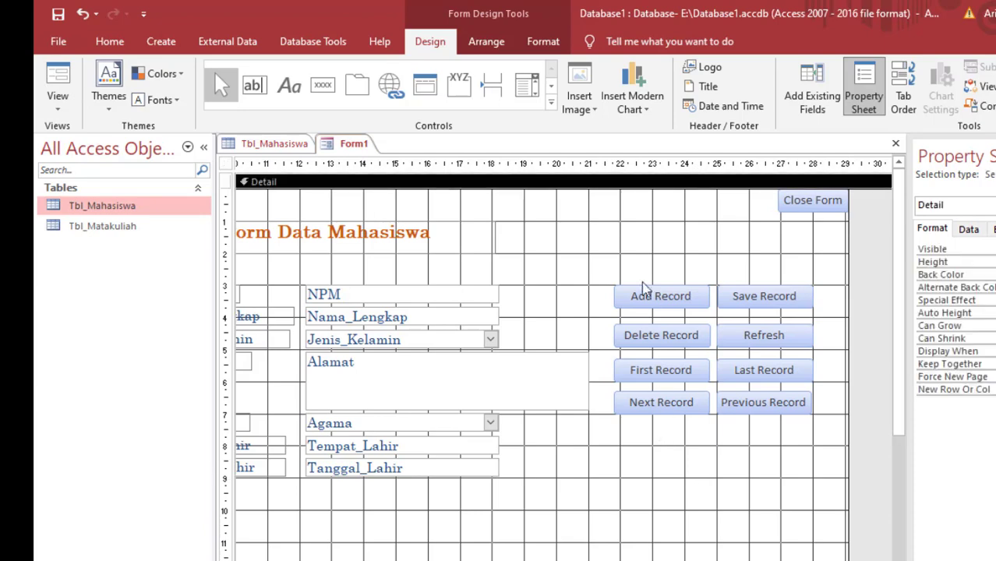
Move the eight record buttons down together so the Add Record and Save Record row sits level with the Nama_Lengkap field
{"action": "left_click_drag", "start_coordinate": [641, 279], "coordinate": [822, 456]}
{"action": "left_click_drag", "start_coordinate": [746, 299], "coordinate": [752, 355]}
{"action": "left_click", "coordinate": [776, 296]}
{"action": "scroll", "coordinate": [696, 314], "scroll_direction": "down", "scroll_amount": 2}
{"action": "scroll", "coordinate": [660, 271], "scroll_direction": "up", "scroll_amount": 1}
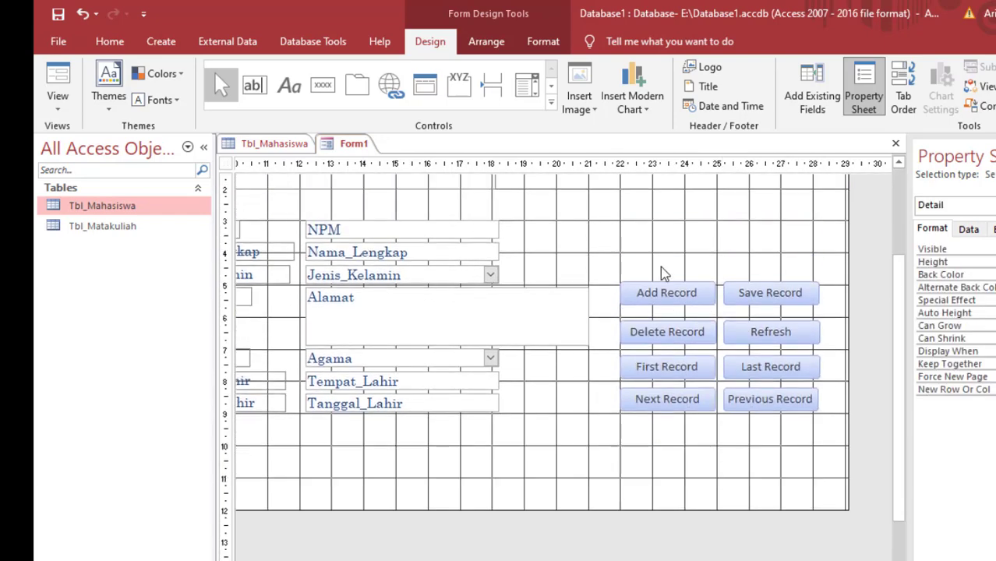
{"action": "left_click_drag", "start_coordinate": [620, 256], "coordinate": [847, 440]}
{"action": "left_click_drag", "start_coordinate": [748, 290], "coordinate": [747, 253]}
{"action": "left_click", "coordinate": [667, 445]}
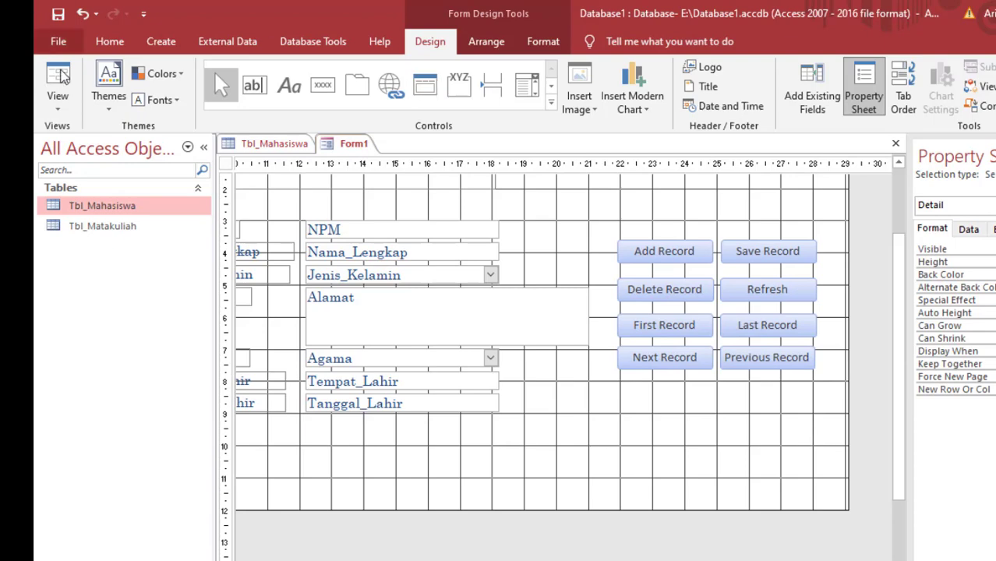
Preview the student form and its button layout in Form View, and return to Design View
{"action": "left_click", "coordinate": [58, 101]}
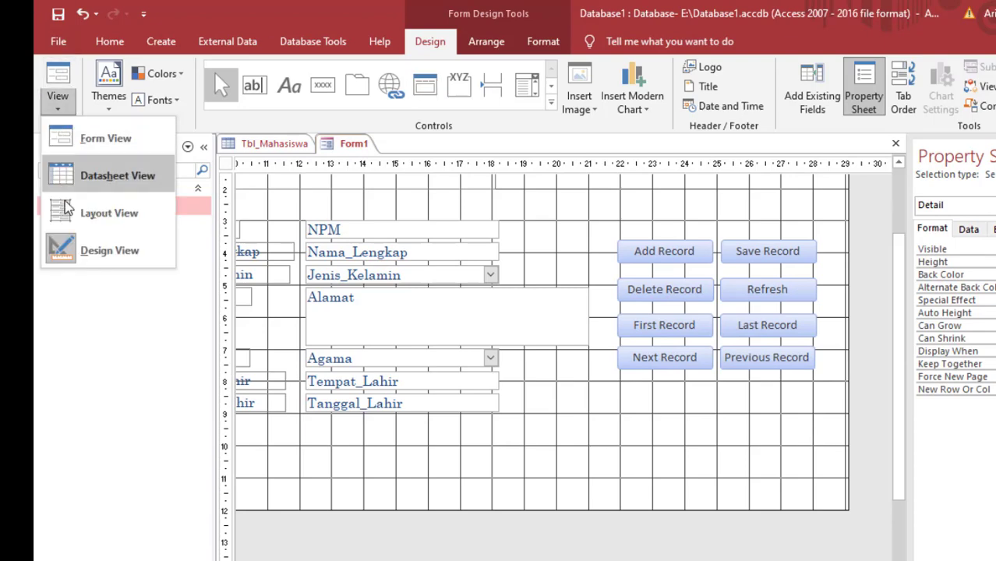
{"action": "left_click", "coordinate": [104, 147]}
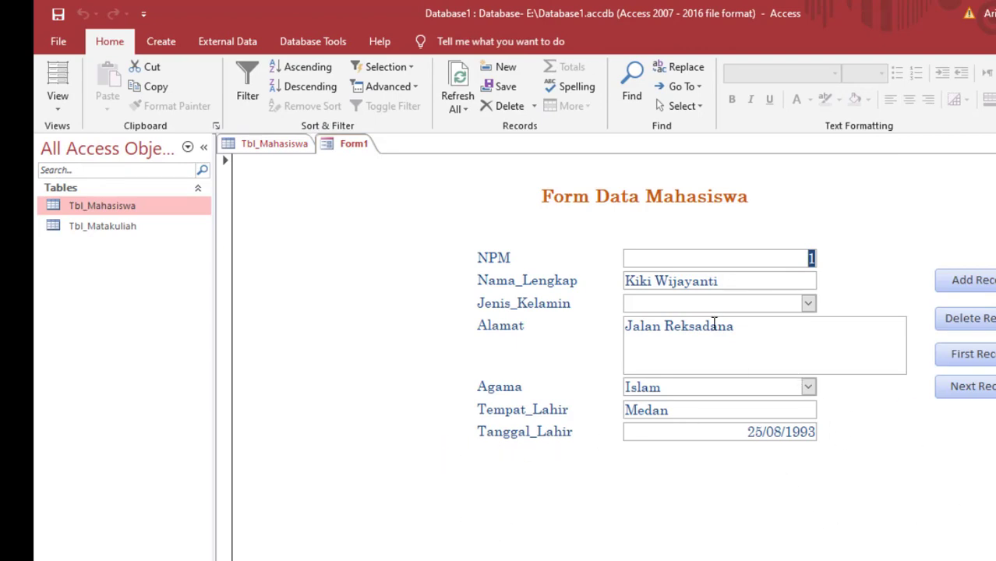
{"action": "left_click", "coordinate": [57, 100]}
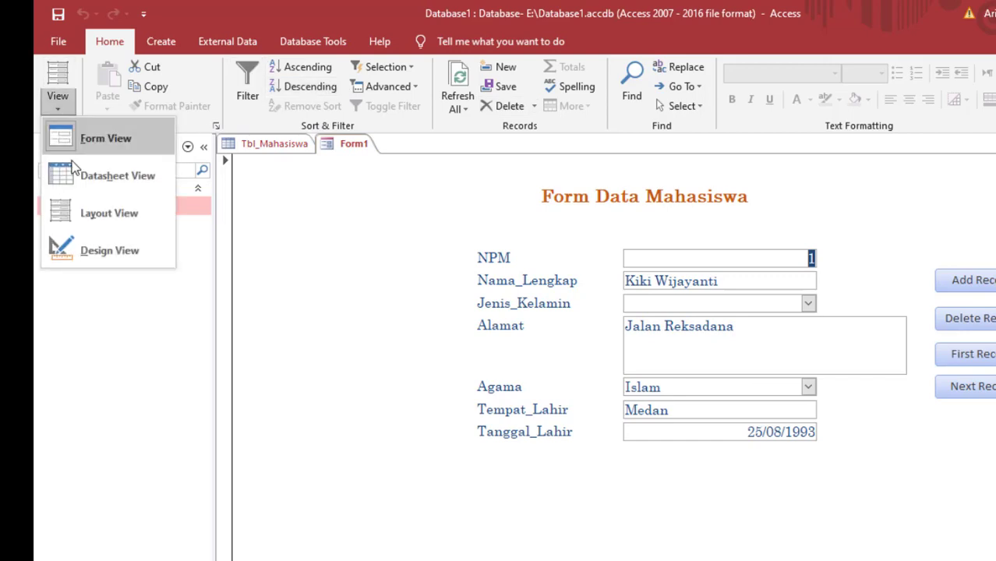
{"action": "left_click", "coordinate": [85, 251]}
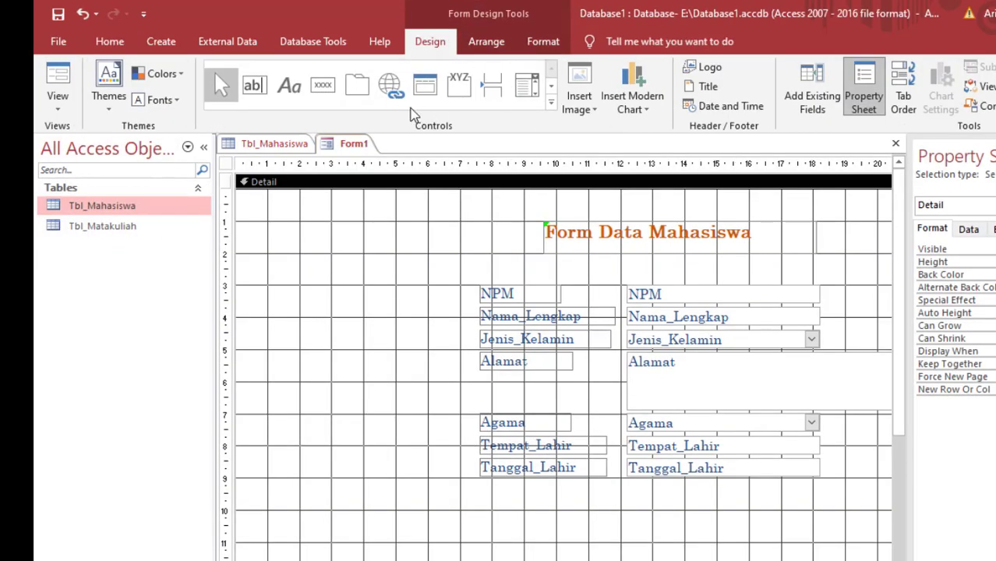
Place a list box below the Tanggal_Lahir field that gets its values from the Tbl_Mahasiswa table
{"action": "left_click", "coordinate": [551, 103]}
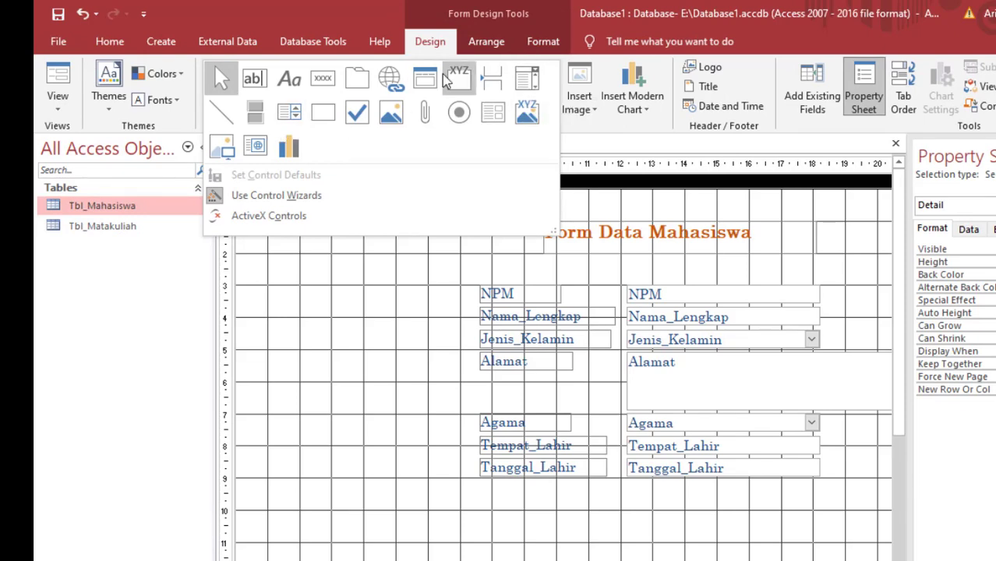
{"action": "left_click", "coordinate": [283, 118]}
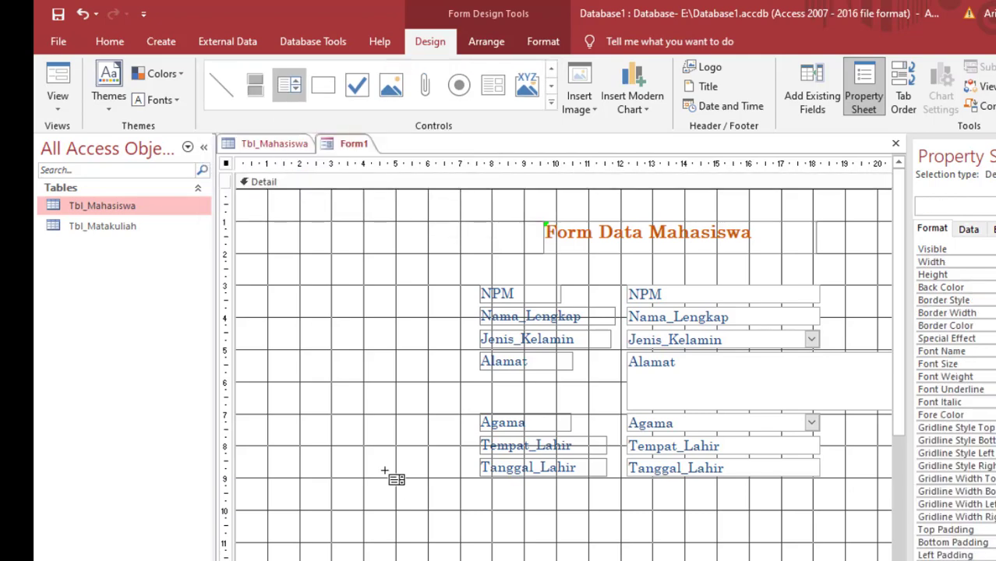
{"action": "left_click", "coordinate": [431, 501]}
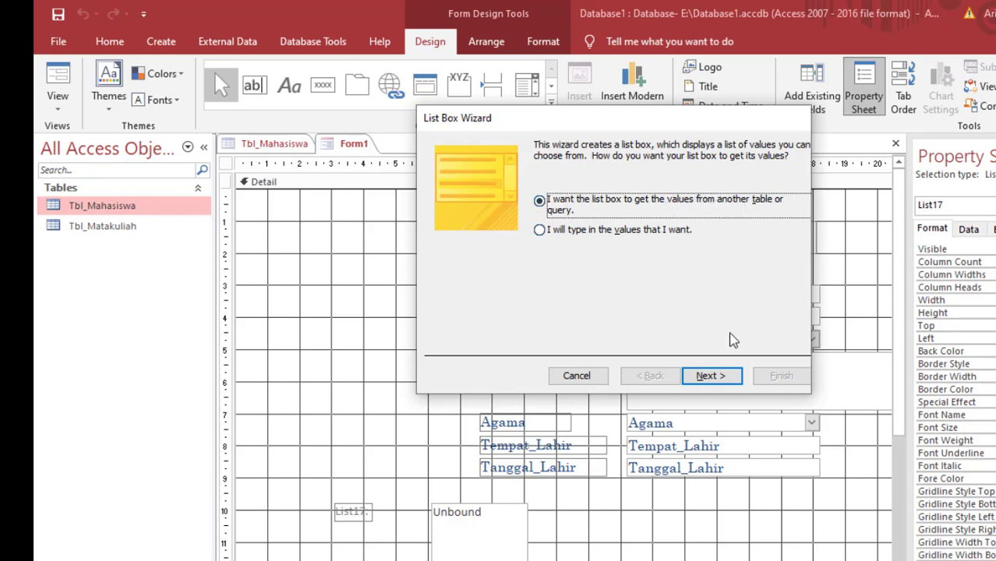
{"action": "left_click", "coordinate": [711, 377]}
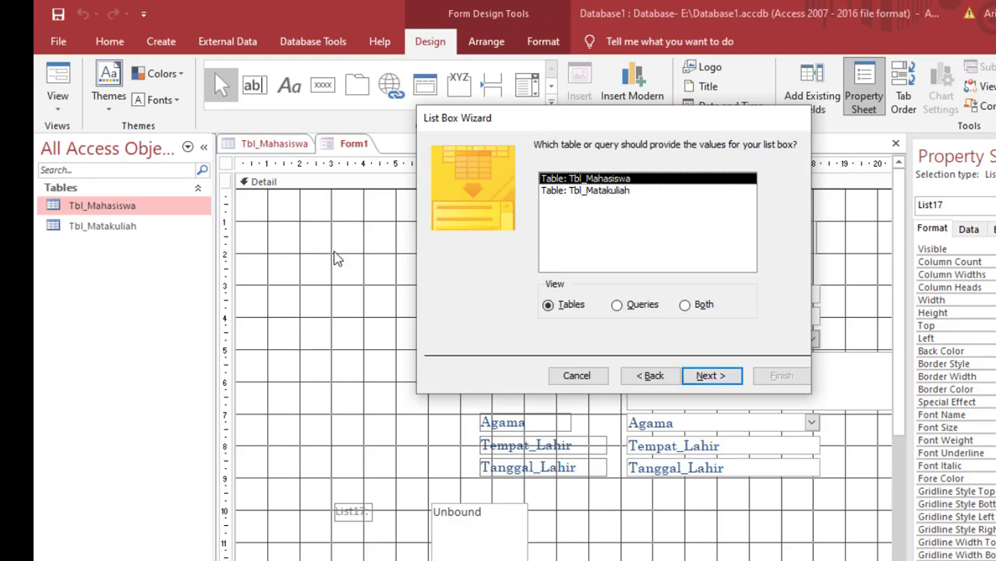
{"action": "left_click_drag", "start_coordinate": [519, 119], "coordinate": [556, 171]}
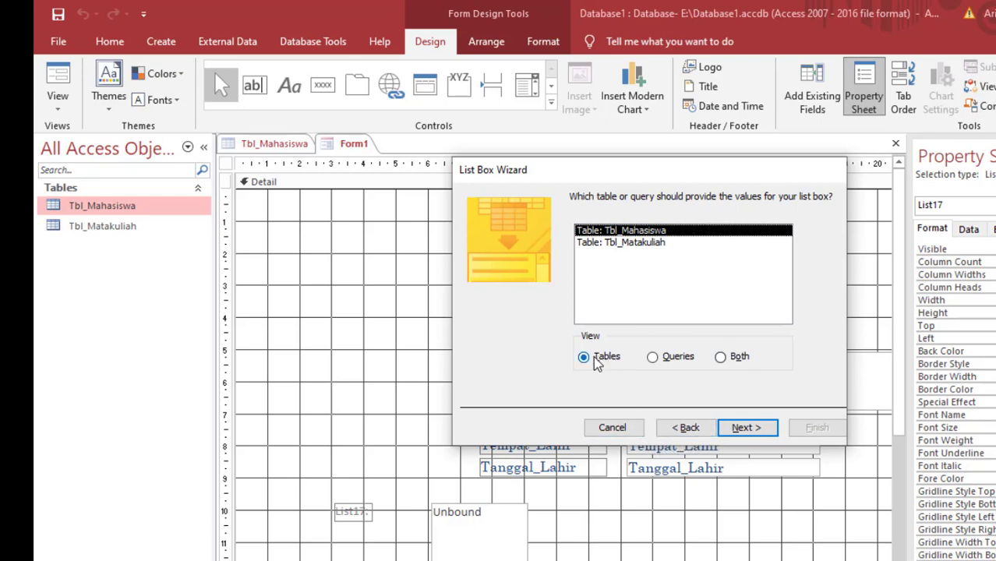
{"action": "left_click", "coordinate": [761, 429]}
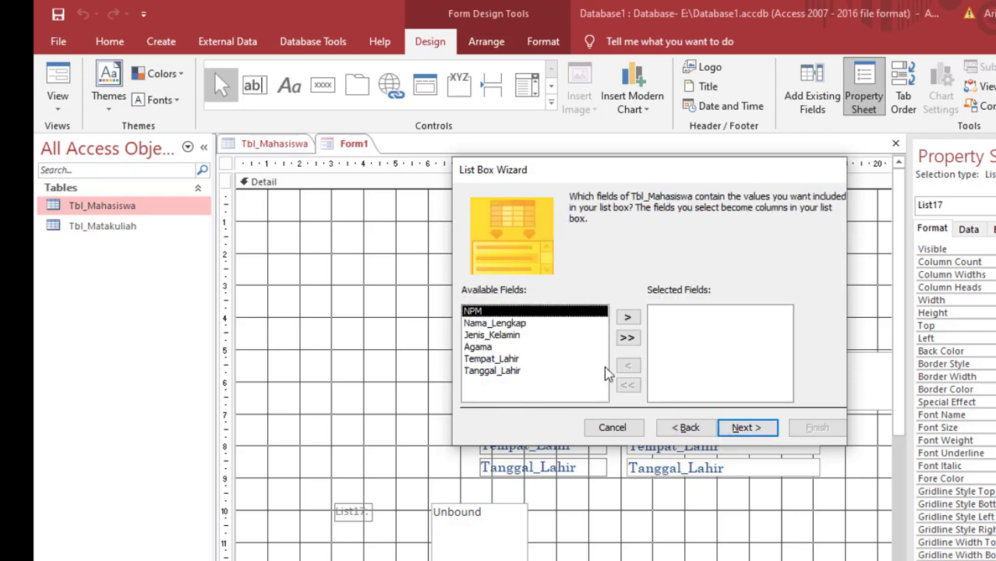
Include all available Tbl_Mahasiswa fields in the list box without a sort order, and leave the key column unhidden
{"action": "left_click", "coordinate": [627, 339]}
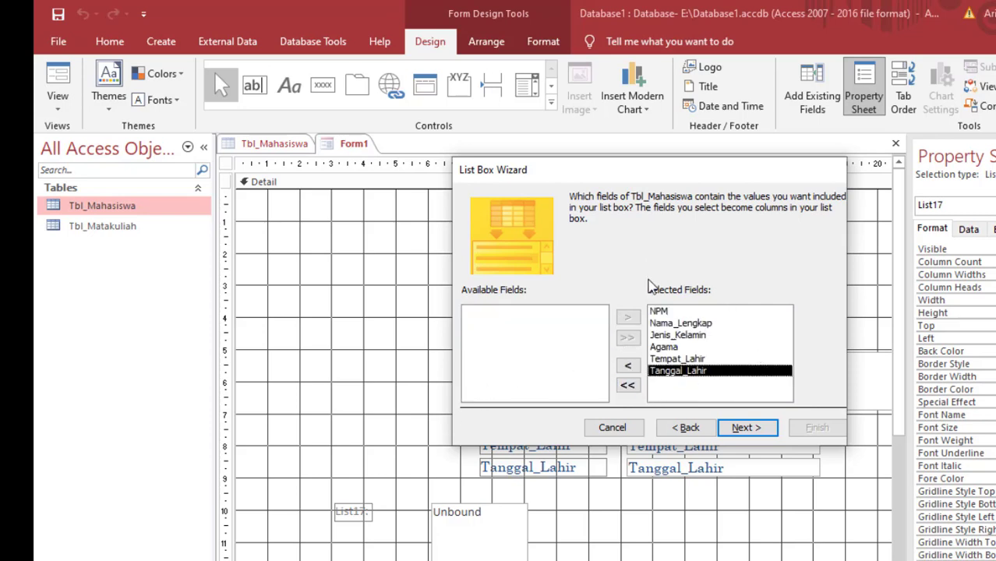
{"action": "left_click", "coordinate": [760, 432]}
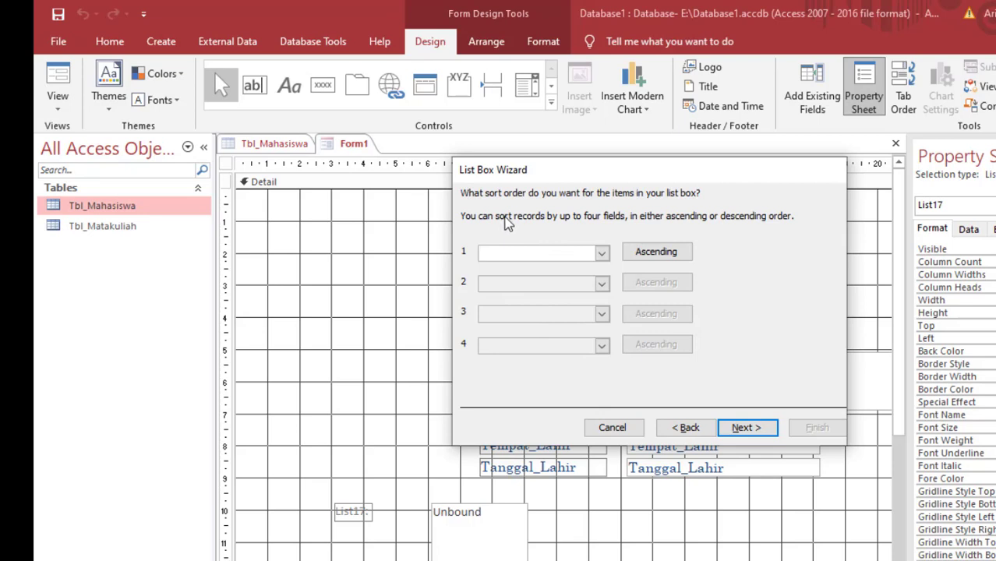
{"action": "left_click", "coordinate": [756, 427]}
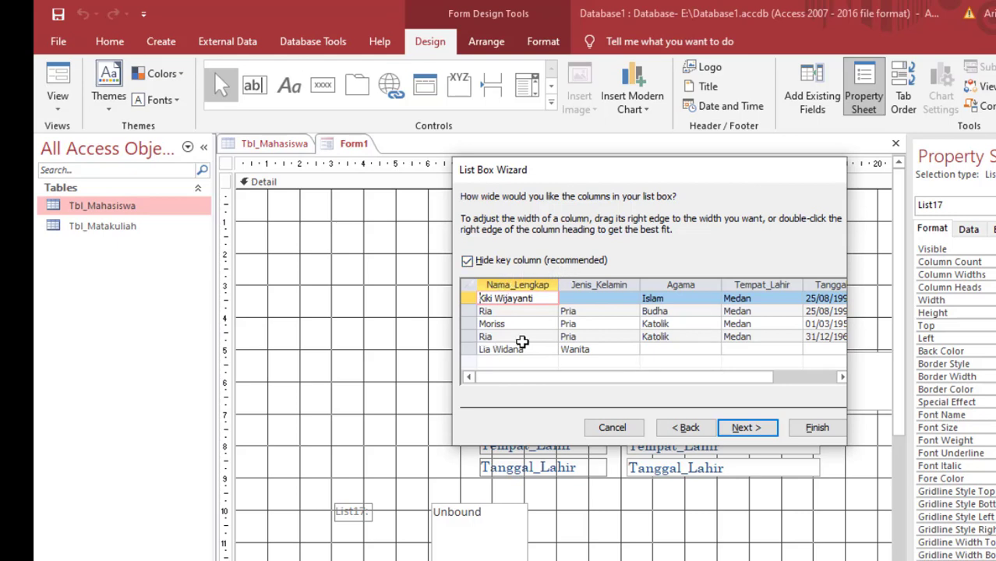
{"action": "left_click", "coordinate": [466, 263]}
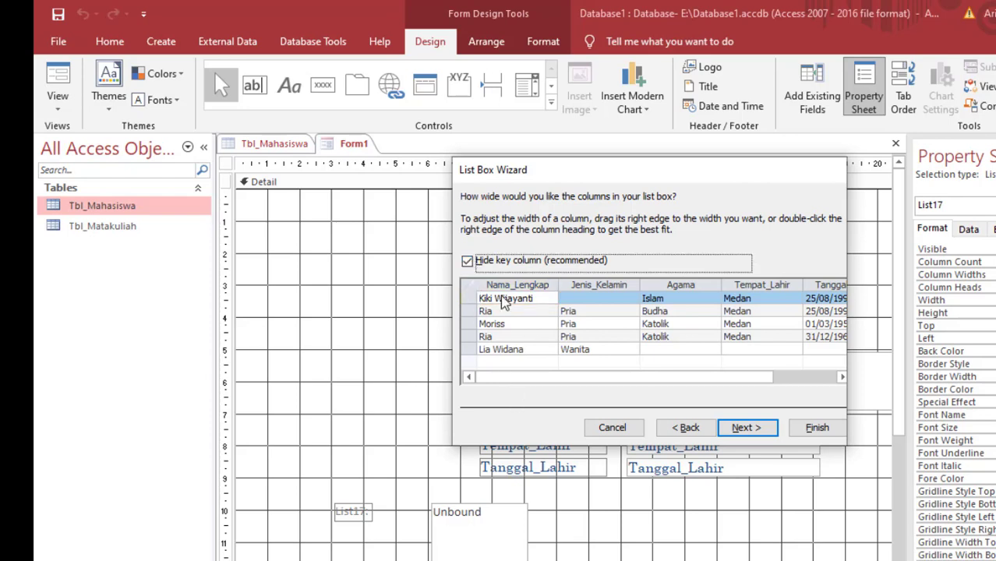
{"action": "left_click", "coordinate": [467, 262]}
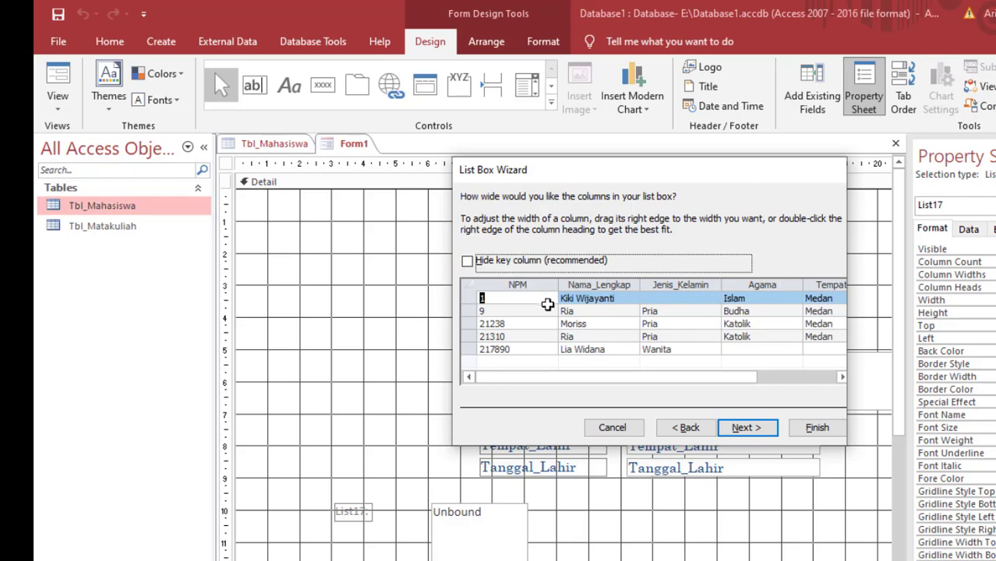
{"action": "left_click", "coordinate": [771, 438]}
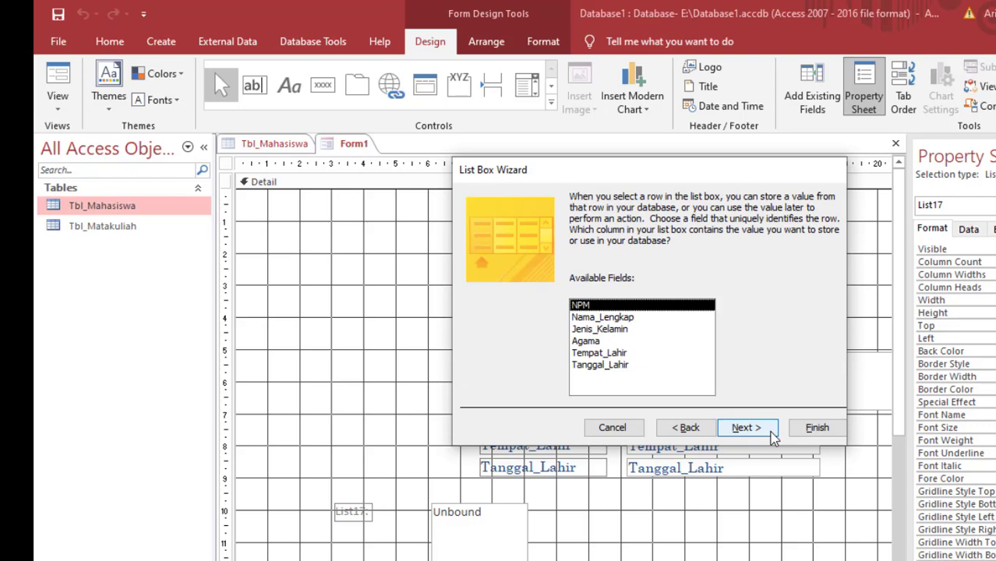
{"action": "left_click", "coordinate": [601, 319]}
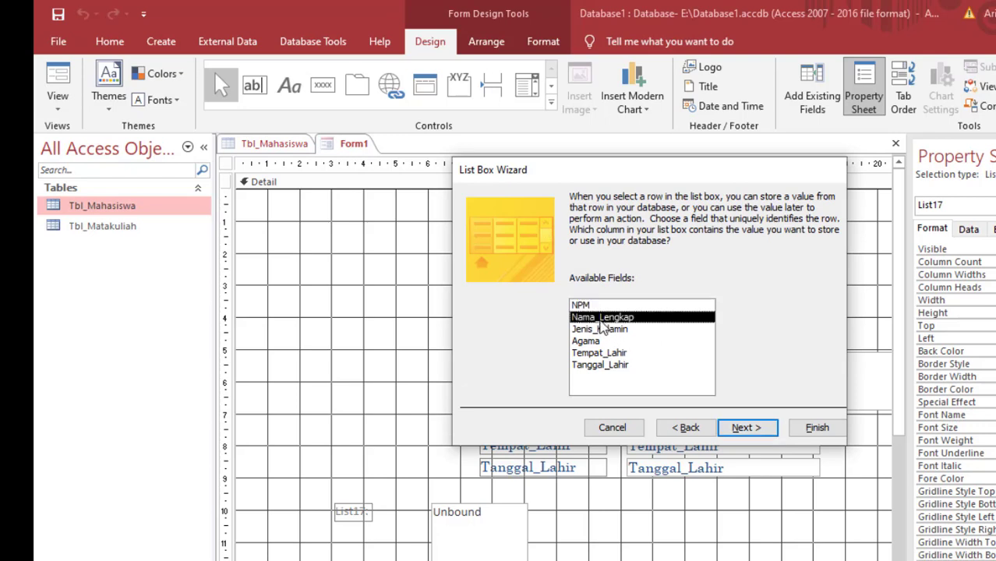
{"action": "left_click", "coordinate": [607, 306]}
{"action": "left_click", "coordinate": [611, 330]}
{"action": "left_click", "coordinate": [611, 365]}
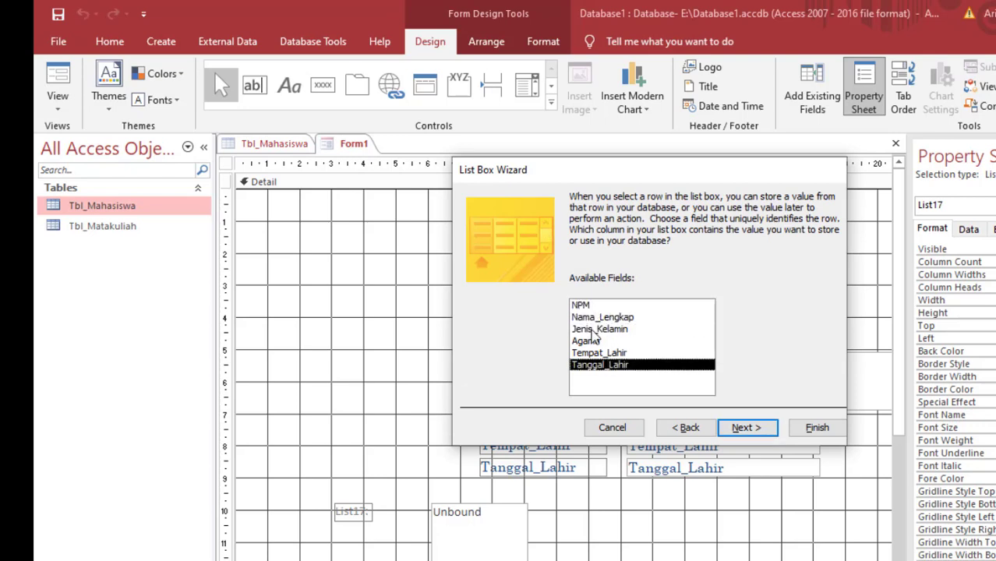
{"action": "left_click", "coordinate": [596, 330]}
{"action": "left_click", "coordinate": [597, 341]}
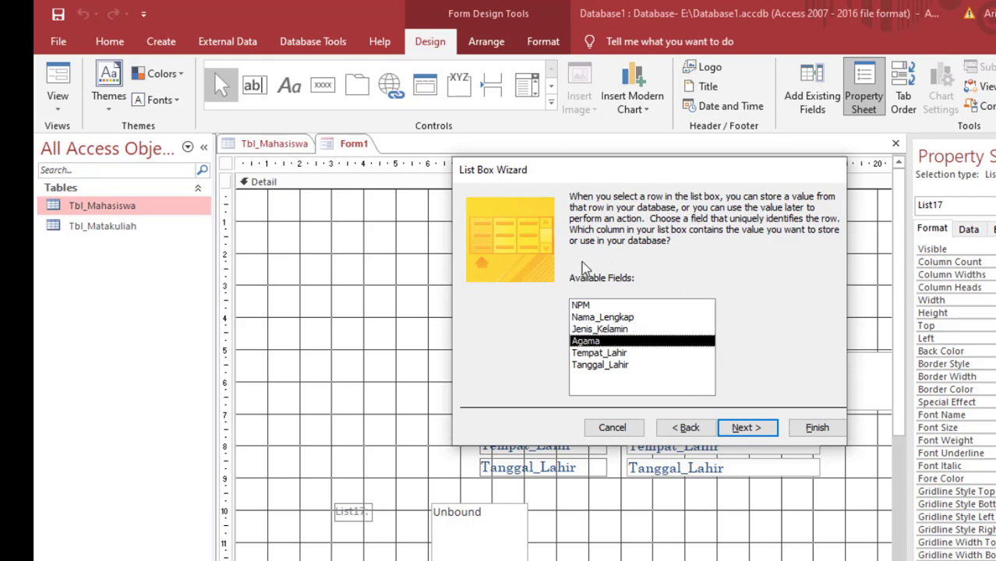
{"action": "left_click", "coordinate": [596, 306]}
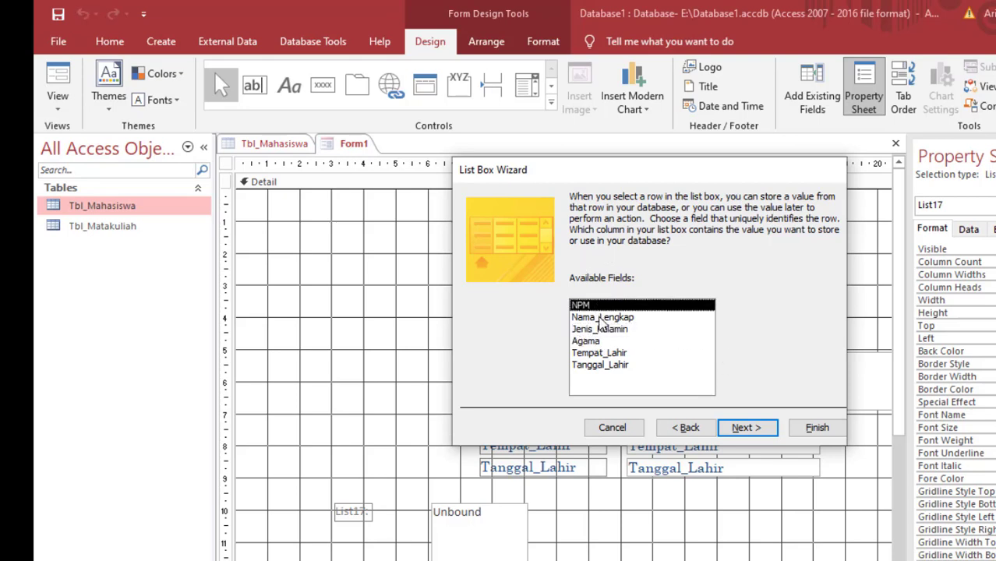
{"action": "left_click", "coordinate": [681, 430]}
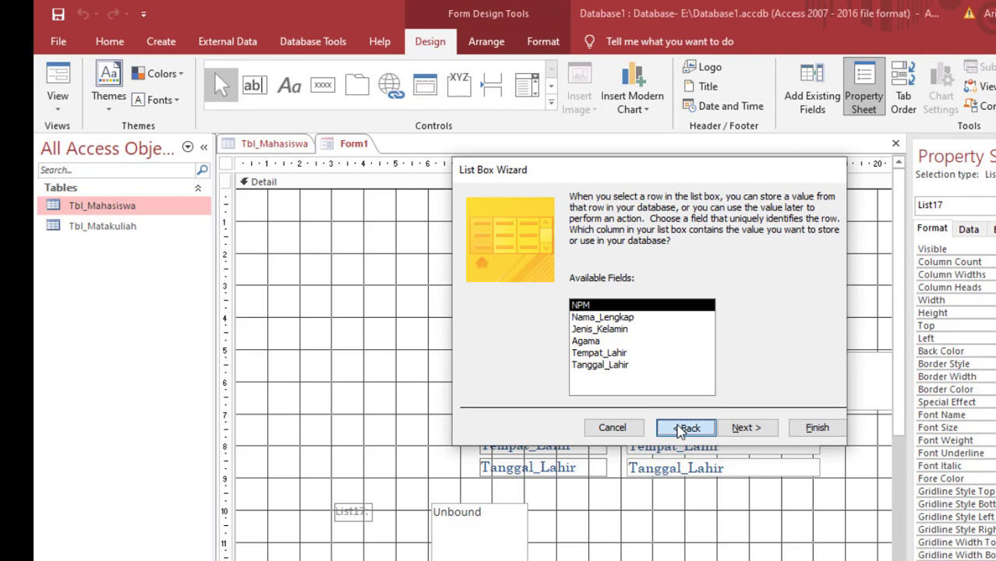
{"action": "left_click", "coordinate": [759, 433]}
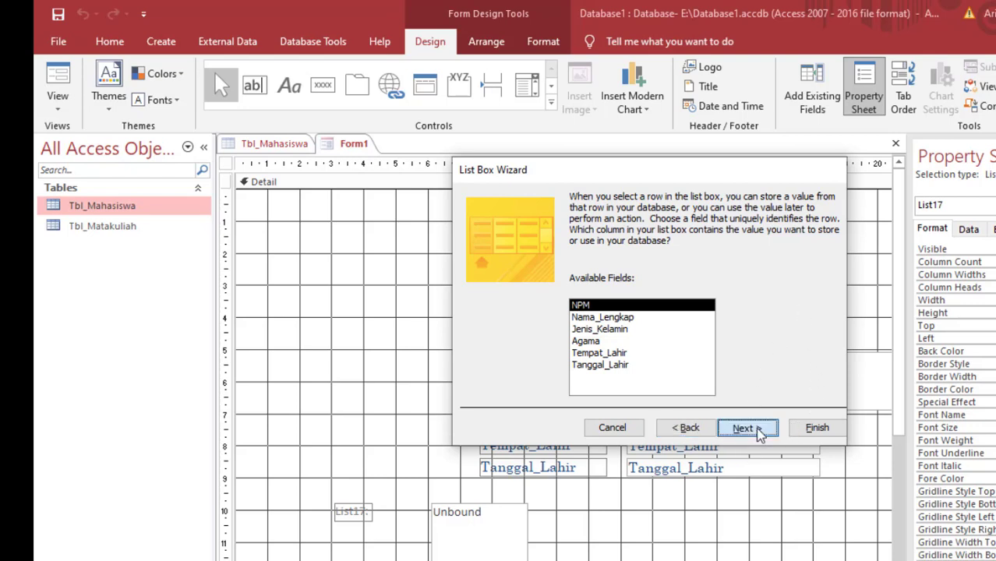
Accept NPM as the list box's value column, remembered for later use, and finish the list box with the suggested label
{"action": "left_click", "coordinate": [759, 432]}
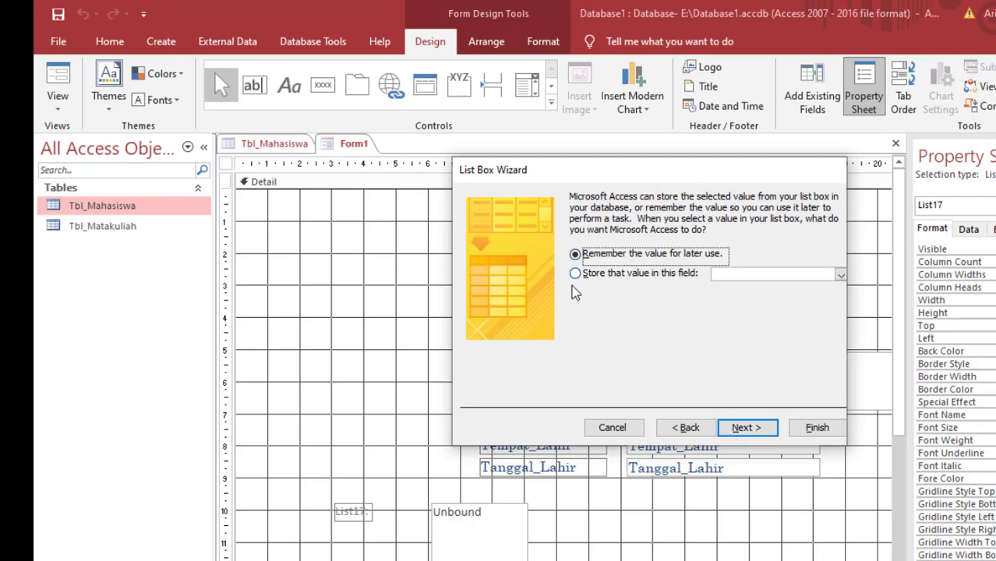
{"action": "left_click", "coordinate": [760, 430]}
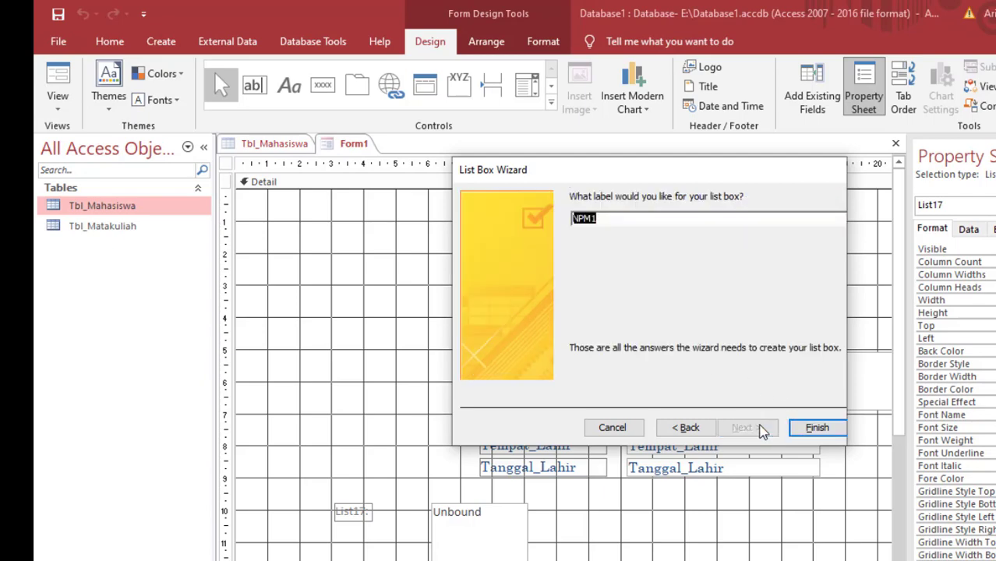
{"action": "left_click", "coordinate": [819, 429]}
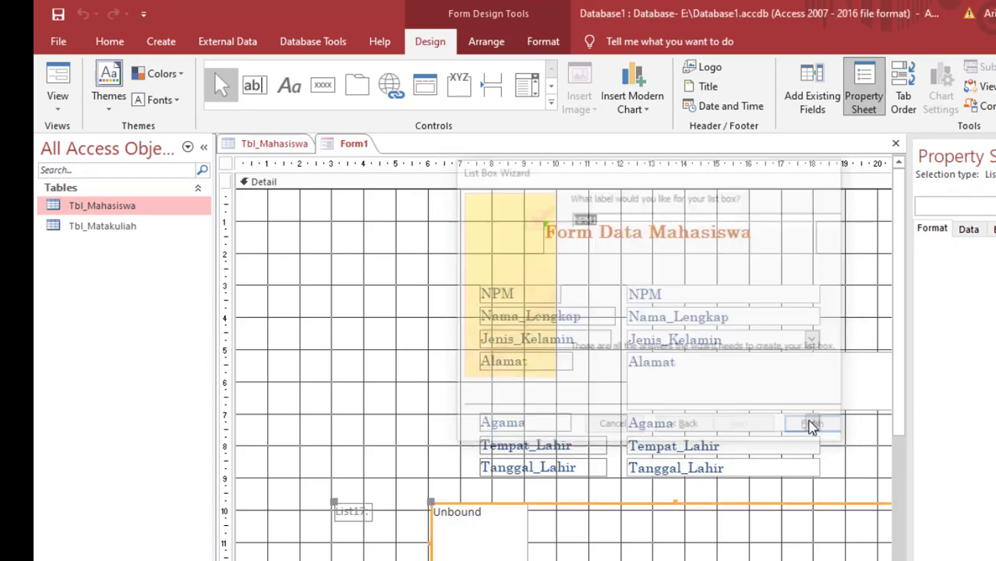
Extend the form's Detail section to about 14 cm tall and move the list box about 1 cm to the right
{"action": "left_click", "coordinate": [819, 256]}
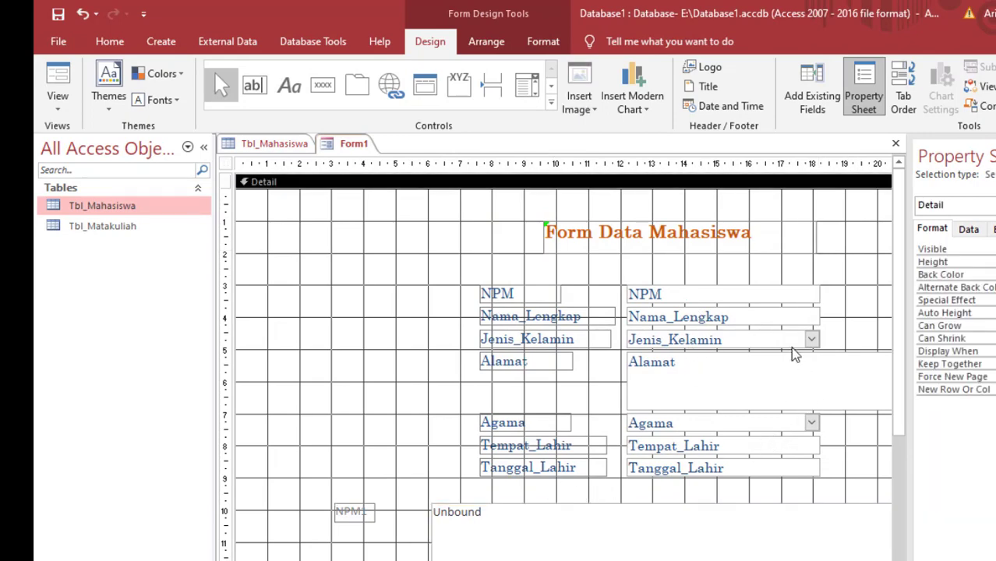
{"action": "scroll", "coordinate": [746, 280], "scroll_direction": "right", "scroll_amount": 3}
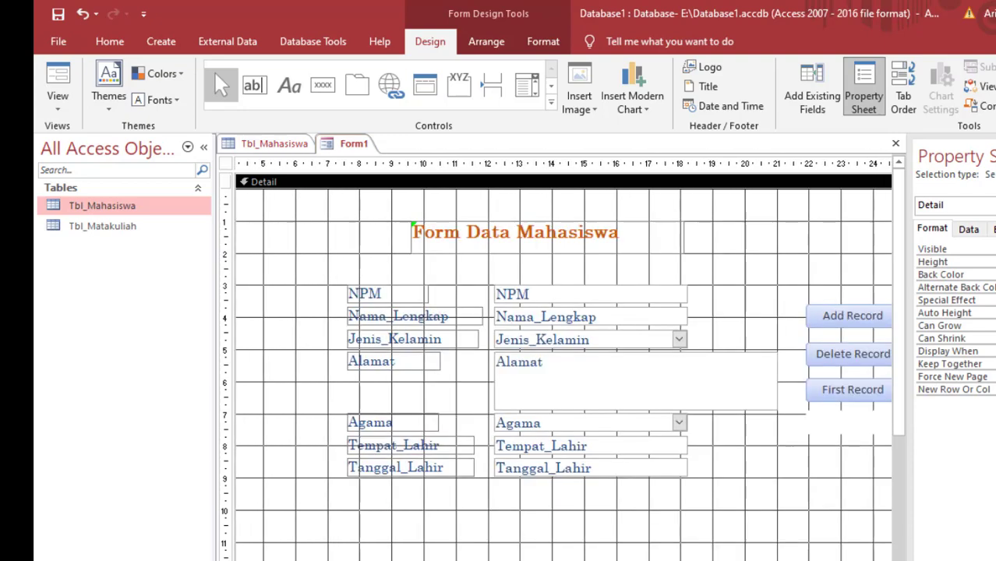
{"action": "scroll", "coordinate": [746, 280], "scroll_direction": "down", "scroll_amount": 2}
{"action": "scroll", "coordinate": [744, 304], "scroll_direction": "down", "scroll_amount": 1}
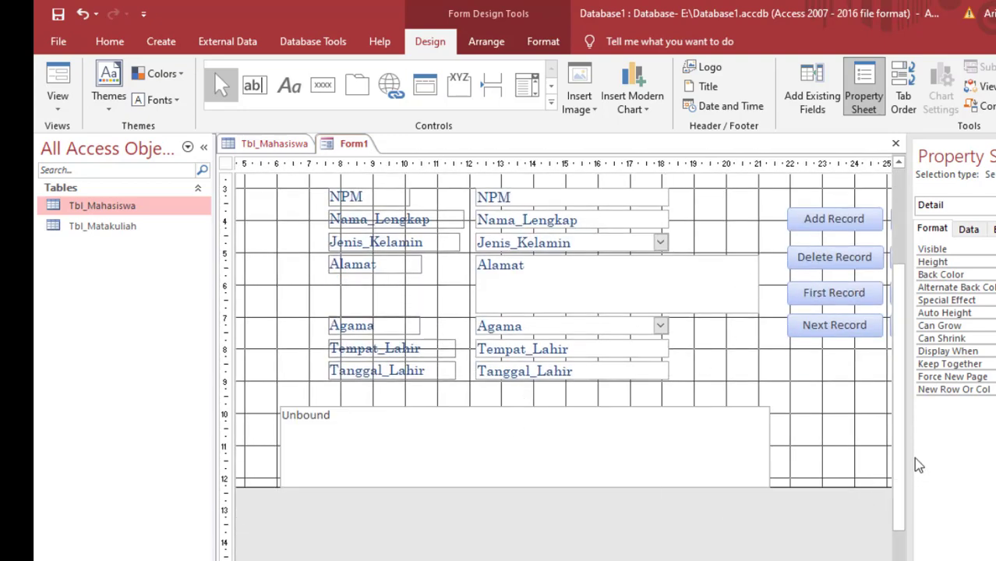
{"action": "left_click_drag", "start_coordinate": [796, 484], "coordinate": [787, 543]}
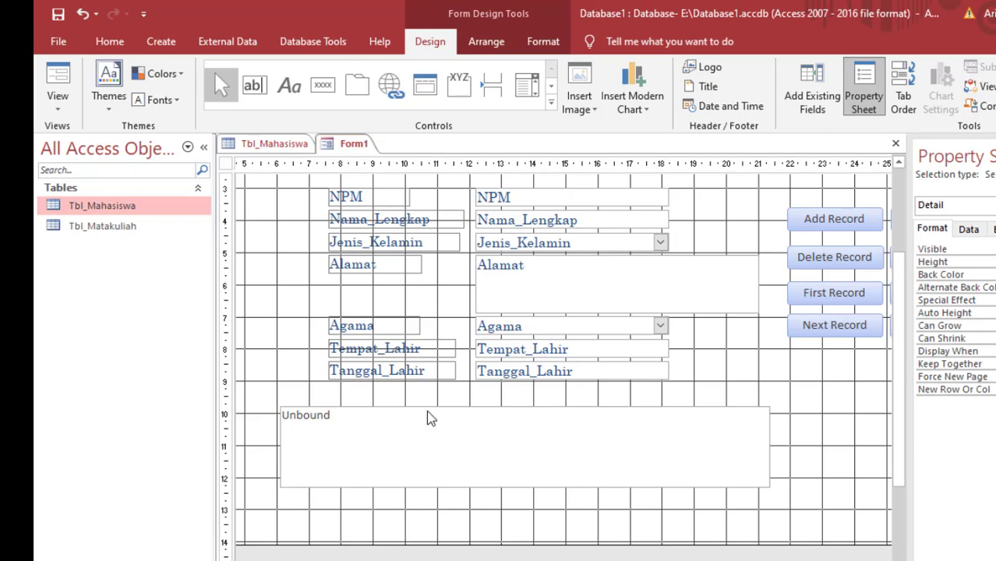
{"action": "left_click_drag", "start_coordinate": [433, 408], "coordinate": [466, 407]}
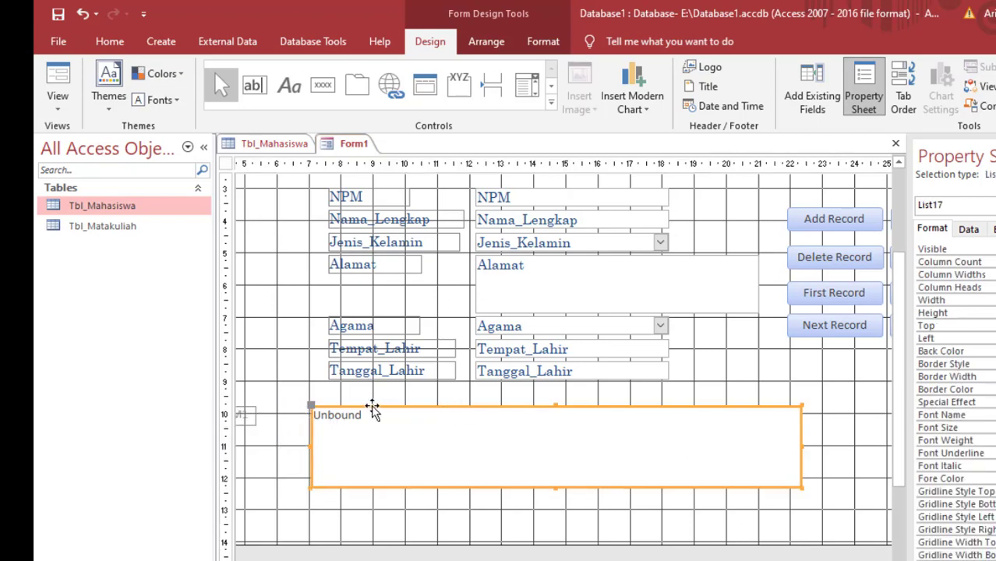
Change the caption of the list box's label to Data Mahasiswa
{"action": "left_click", "coordinate": [245, 417]}
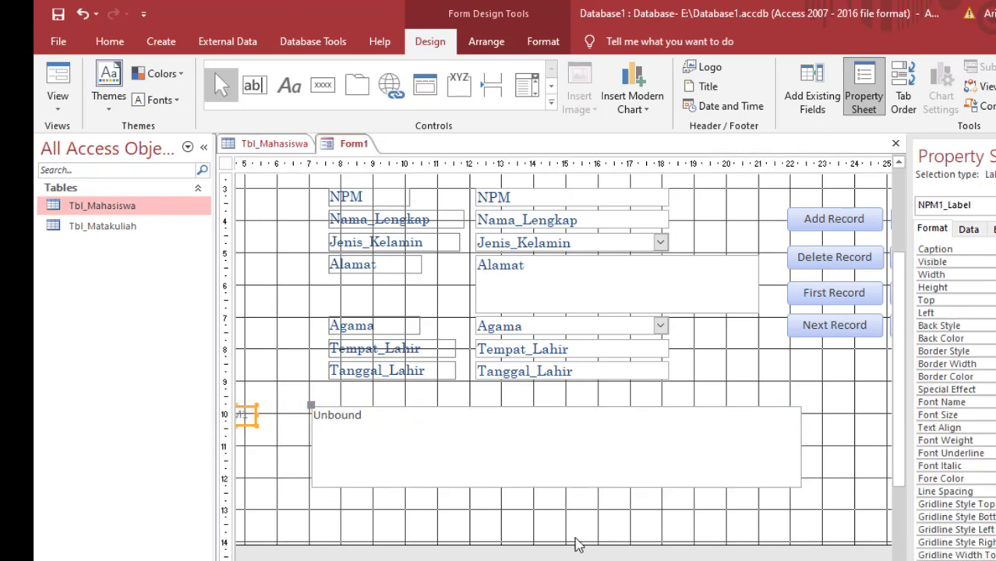
{"action": "left_click_drag", "start_coordinate": [502, 559], "coordinate": [409, 559]}
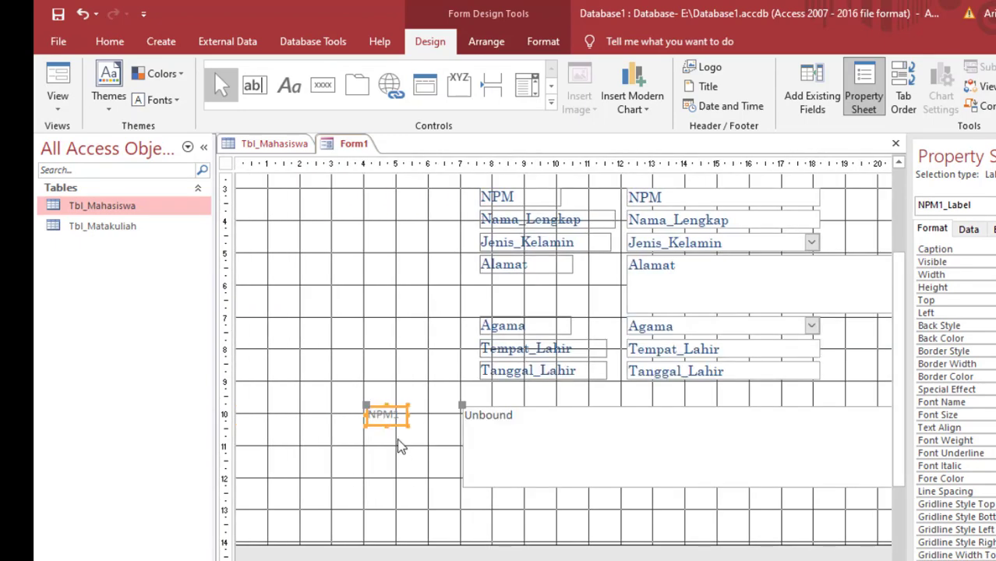
{"action": "double_click", "coordinate": [390, 413]}
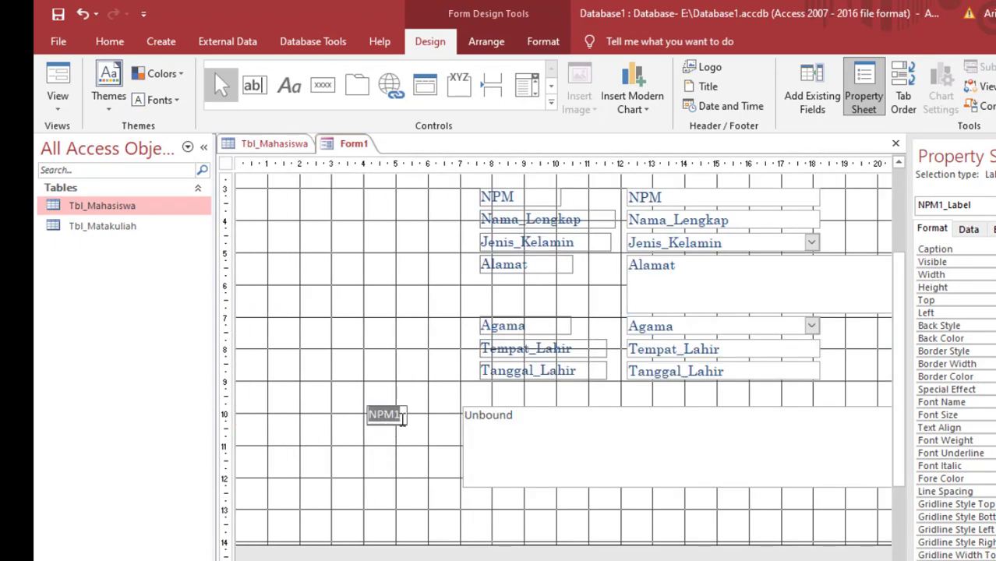
{"action": "key", "text": "BackSpace"}
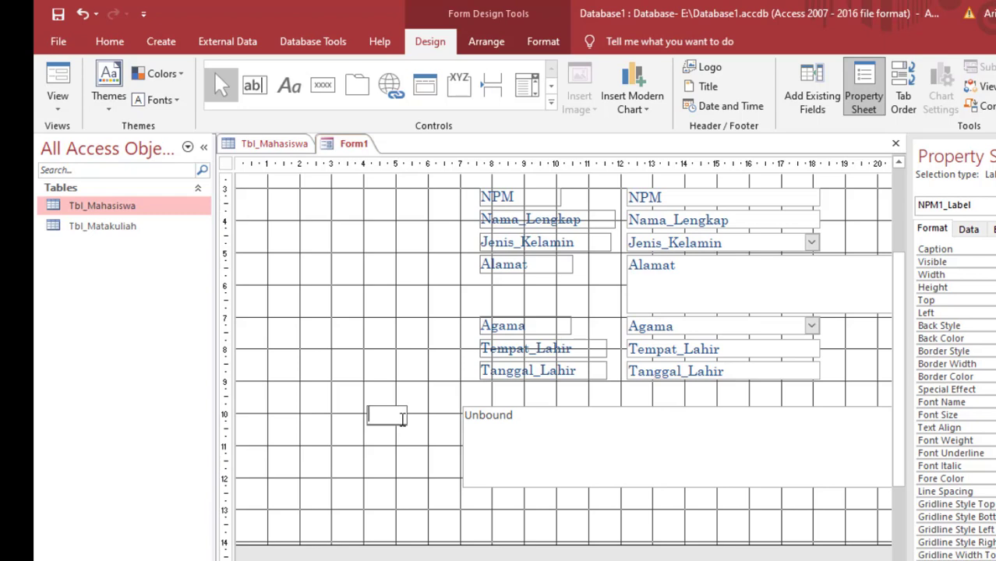
{"action": "type", "text": "Data Mahasiswa"}
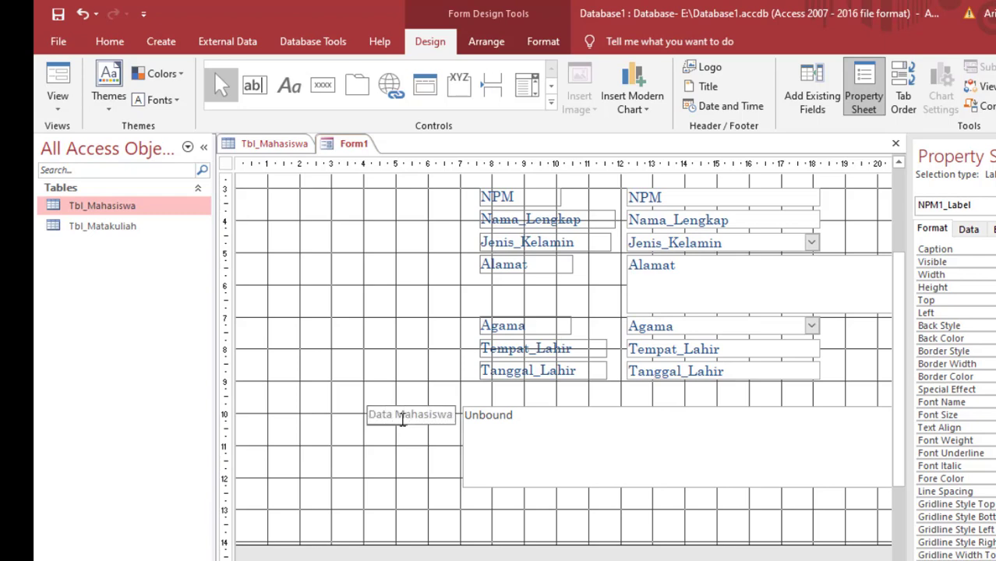
{"action": "left_click", "coordinate": [402, 421]}
Move the list box and its label down so they start at about 11 cm on the vertical ruler
{"action": "left_click", "coordinate": [552, 413]}
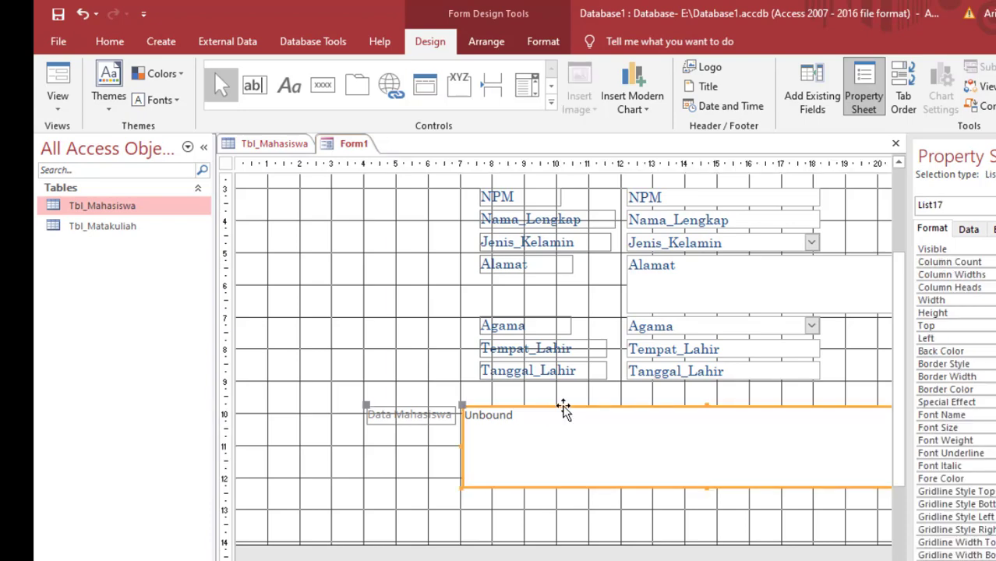
{"action": "left_click_drag", "start_coordinate": [563, 410], "coordinate": [561, 445]}
{"action": "left_click", "coordinate": [368, 424]}
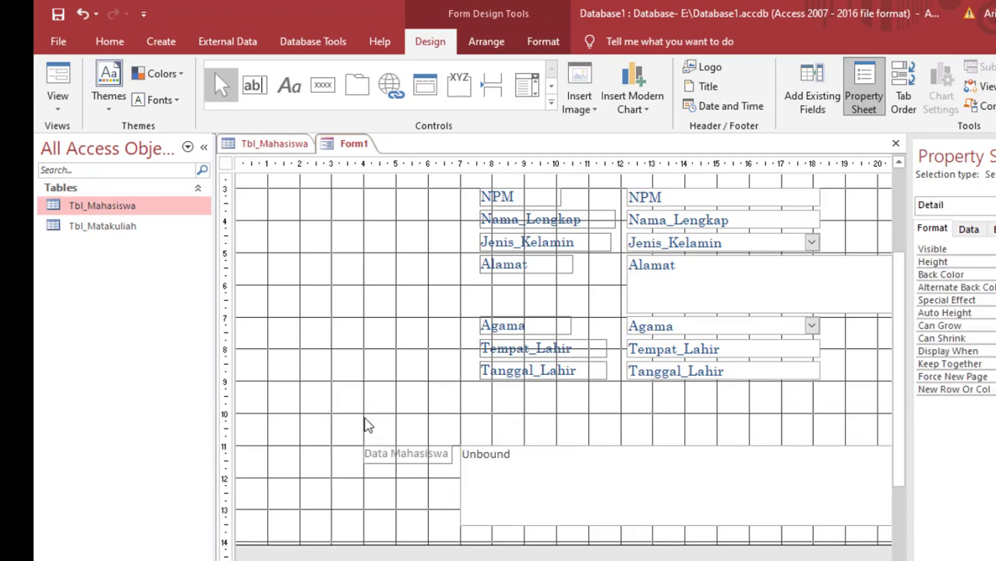
Try to move the Data Mahasiswa label up and to the right, and undo the move
{"action": "left_click", "coordinate": [384, 454]}
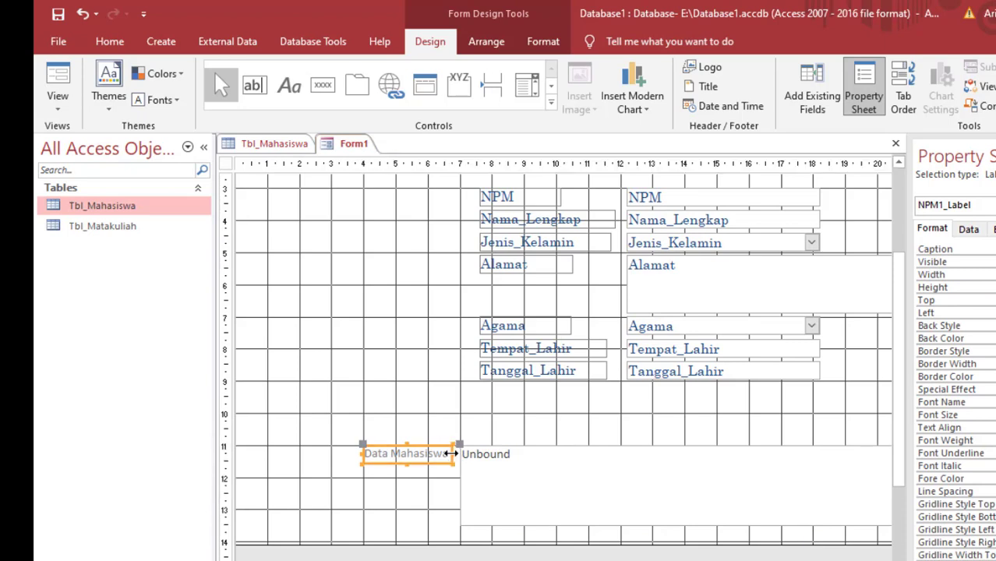
{"action": "left_click_drag", "start_coordinate": [450, 454], "coordinate": [669, 419]}
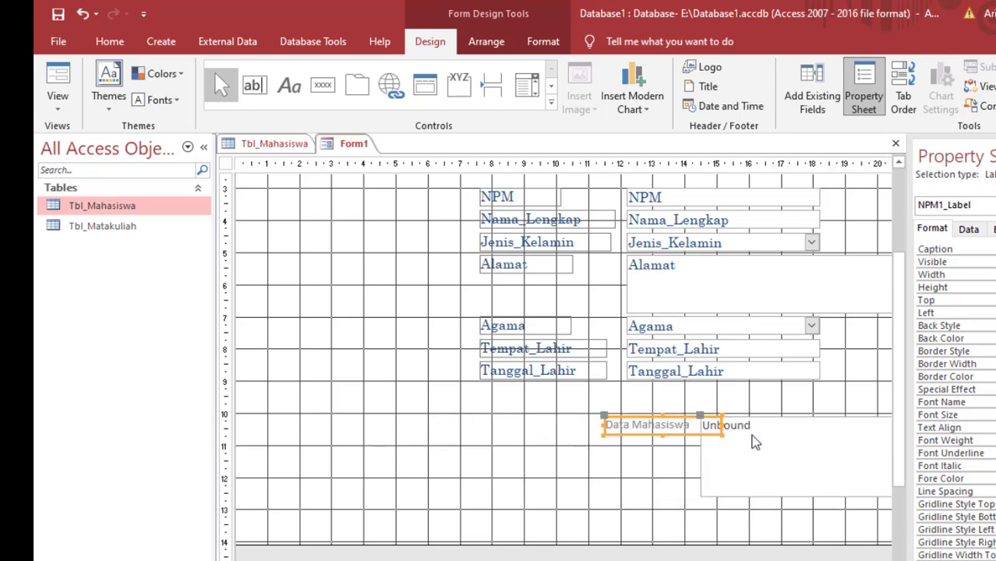
{"action": "left_click", "coordinate": [723, 425]}
{"action": "key", "text": "ctrl+z"}
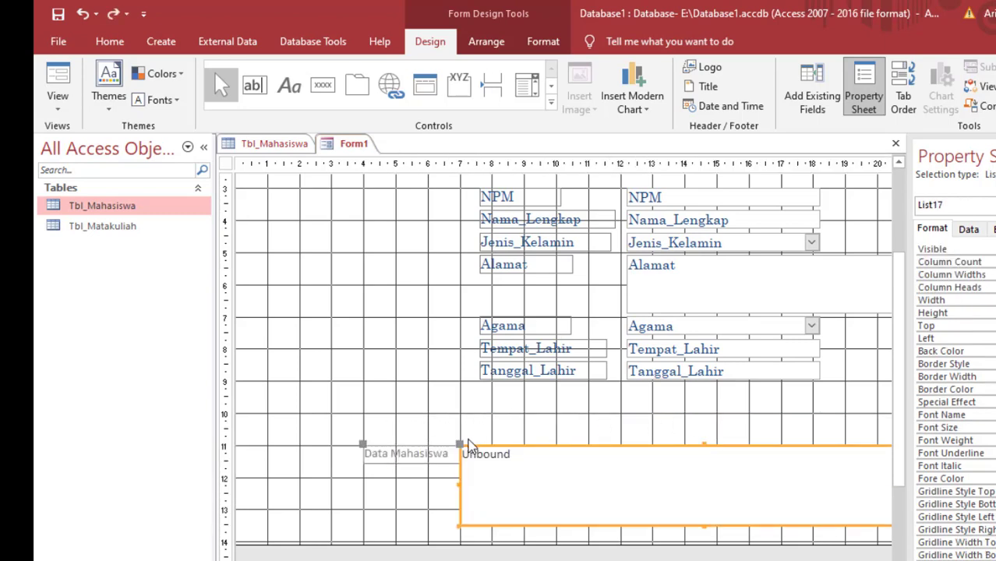
Resize and reposition the Data Mahasiswa label above the list box, spanning about 11.5 to 17.5 cm on the horizontal ruler
{"action": "left_click", "coordinate": [407, 456]}
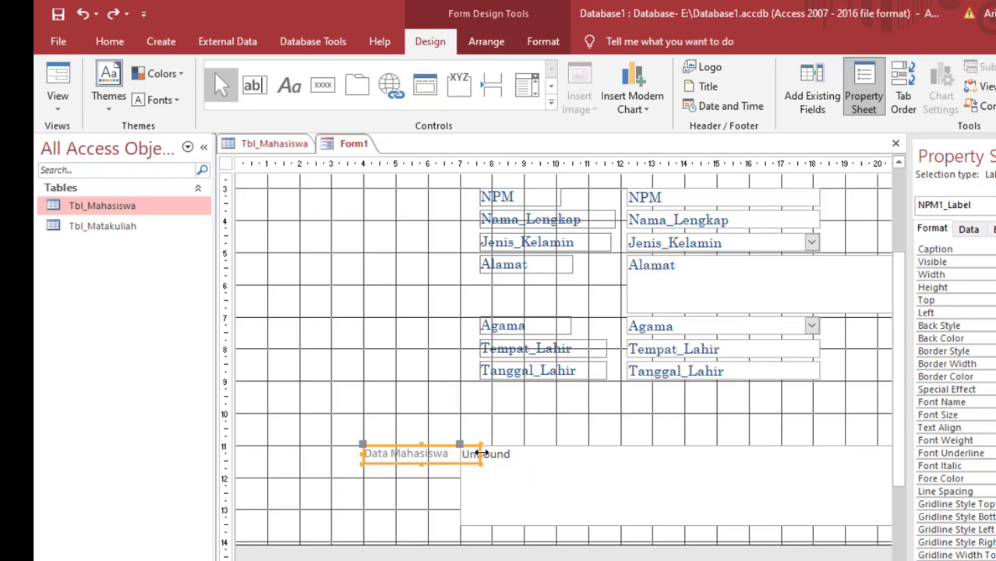
{"action": "left_click_drag", "start_coordinate": [481, 454], "coordinate": [800, 453]}
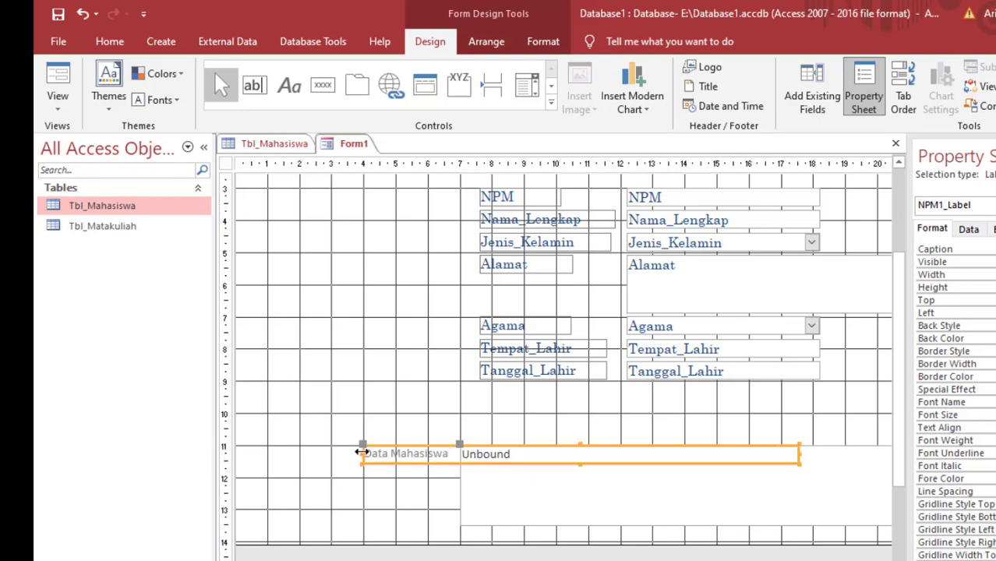
{"action": "left_click_drag", "start_coordinate": [360, 452], "coordinate": [522, 456]}
{"action": "left_click_drag", "start_coordinate": [660, 446], "coordinate": [661, 410]}
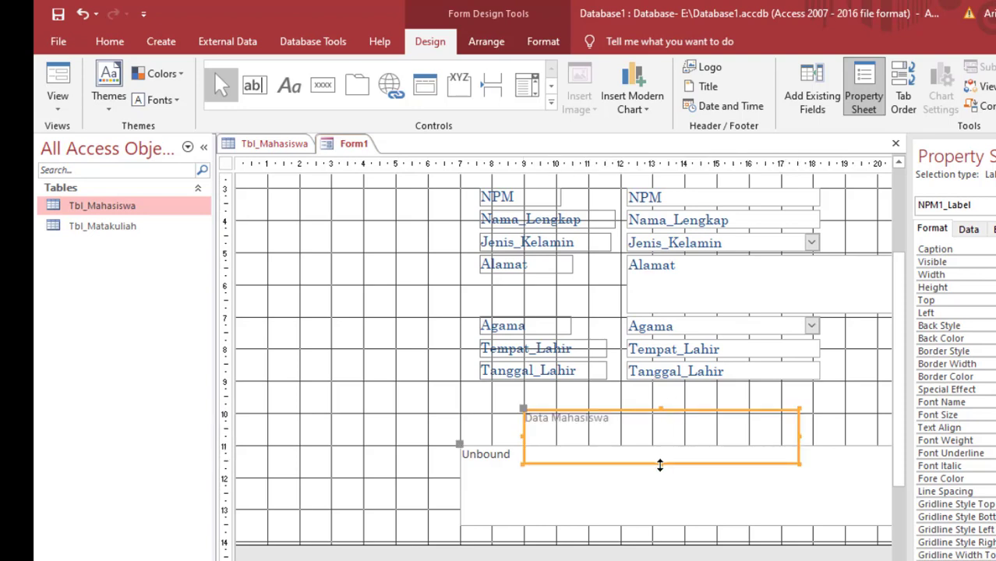
{"action": "left_click_drag", "start_coordinate": [660, 465], "coordinate": [662, 433]}
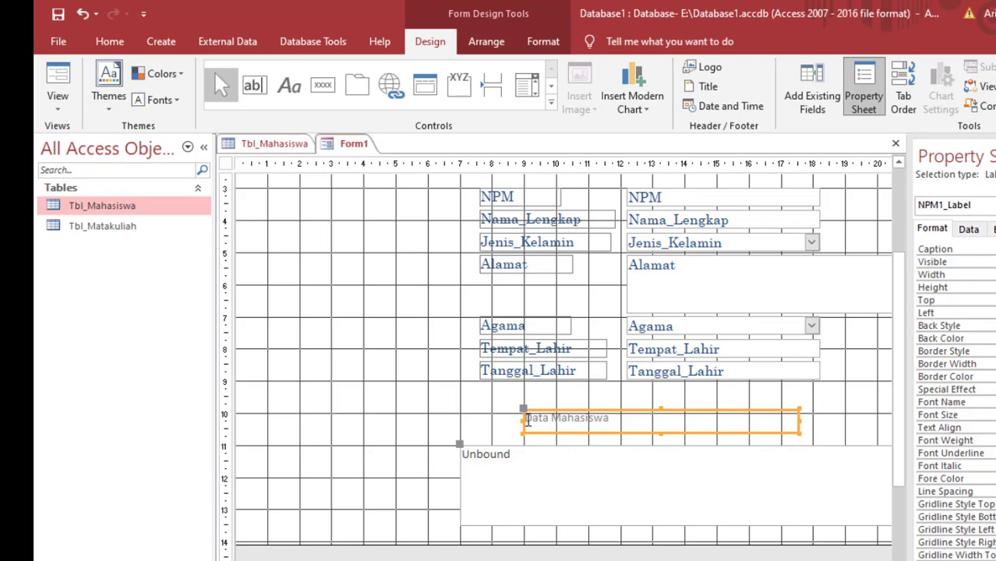
{"action": "left_click_drag", "start_coordinate": [527, 421], "coordinate": [605, 421]}
{"action": "left_click", "coordinate": [558, 506]}
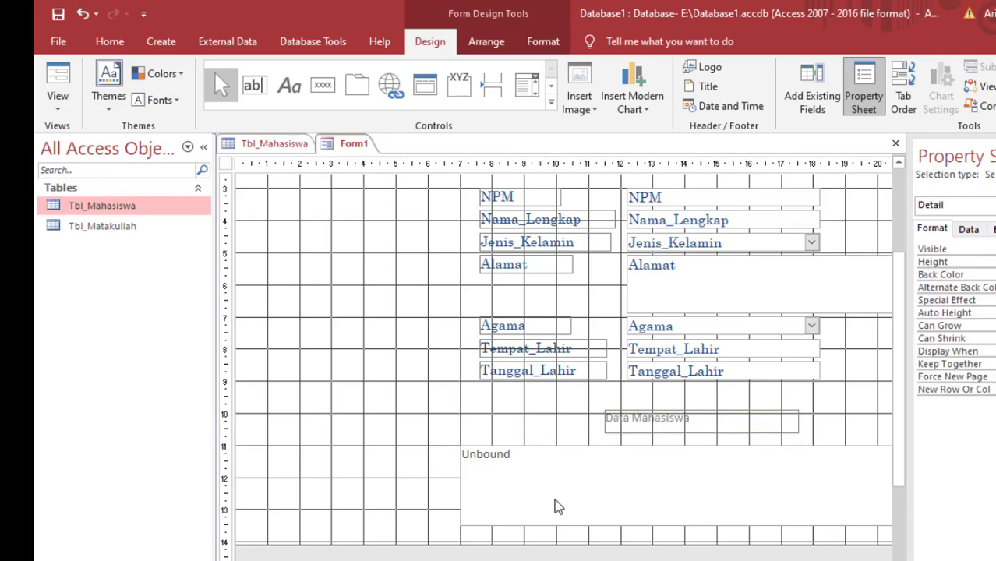
Move the list box together with its label about 1 cm left, so the list box starts at 6 cm
{"action": "left_click_drag", "start_coordinate": [537, 560], "coordinate": [596, 560]}
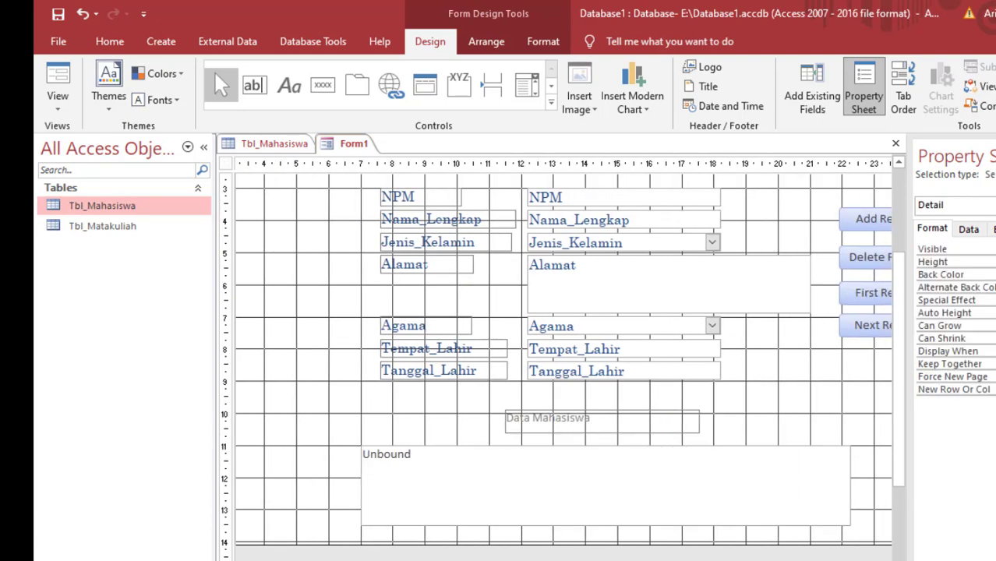
{"action": "left_click", "coordinate": [732, 451]}
{"action": "left_click_drag", "start_coordinate": [731, 451], "coordinate": [699, 453]}
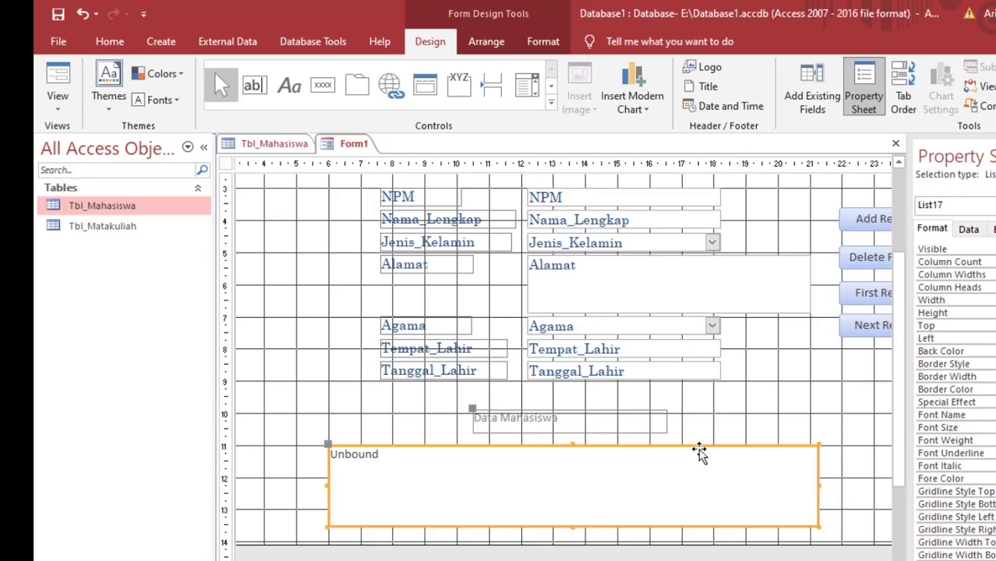
{"action": "left_click", "coordinate": [835, 413]}
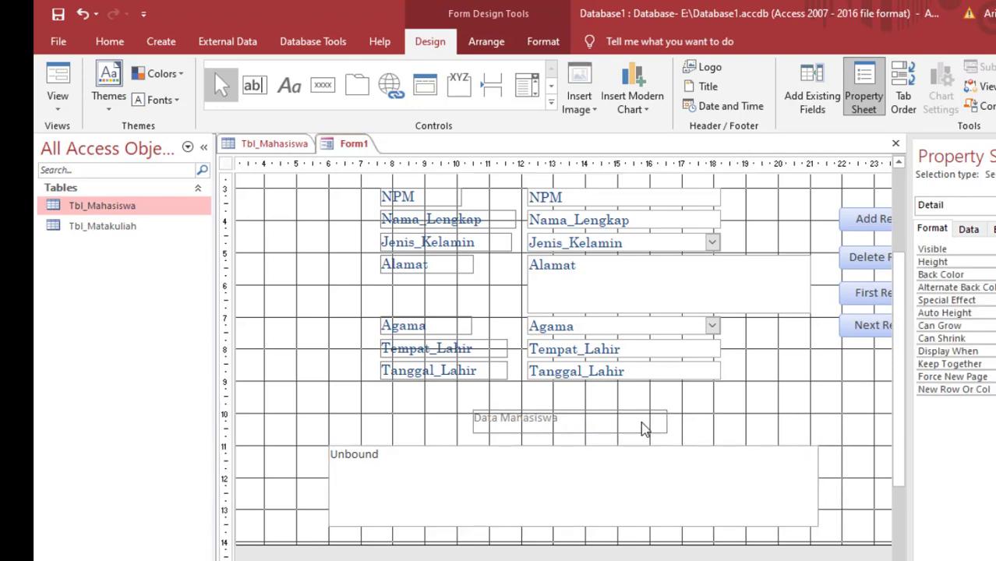
Format the Data Mahasiswa label with a larger serif font in bold dark blue, matching the form's other labels
{"action": "left_click", "coordinate": [579, 411]}
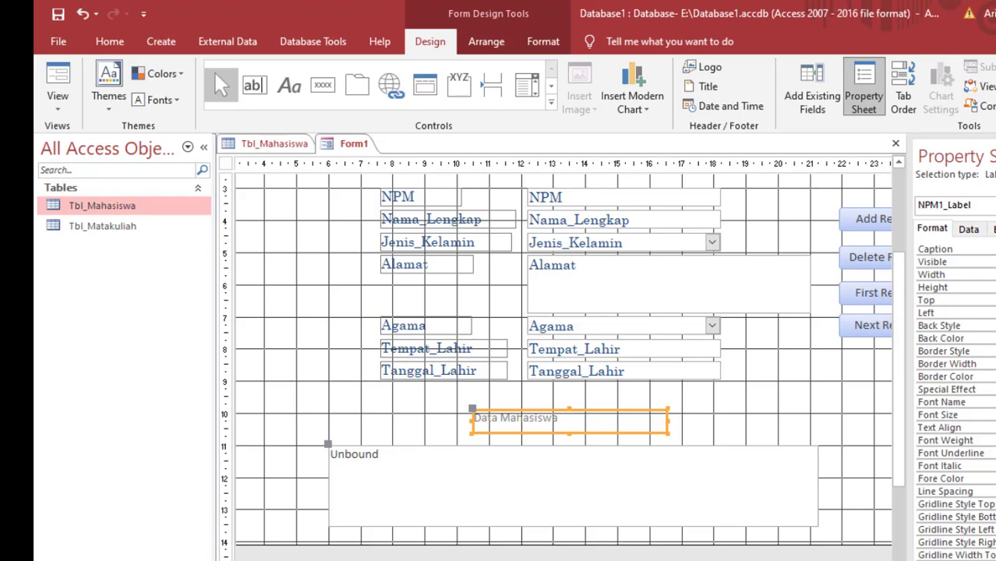
{"action": "key", "text": "Return"}
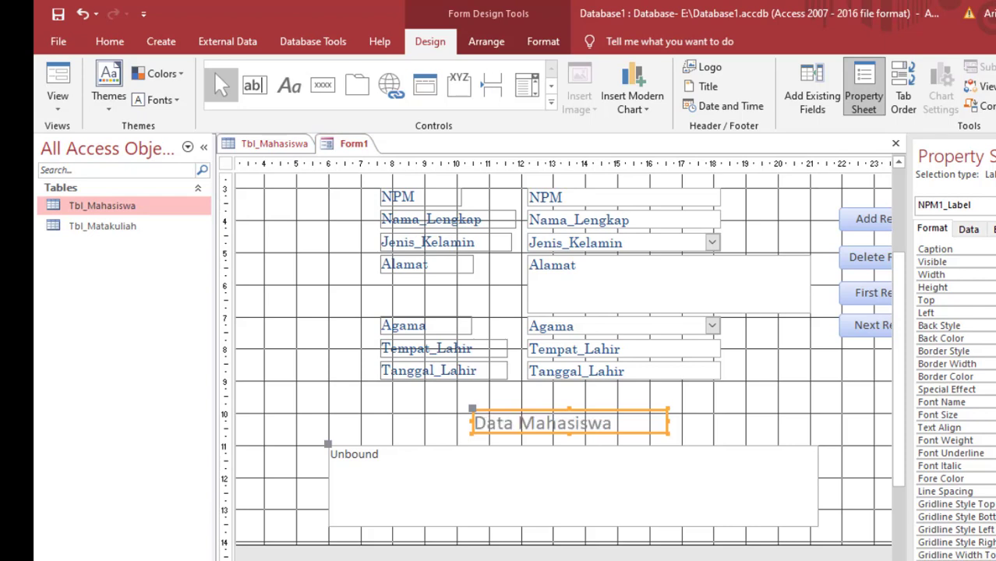
{"action": "key", "text": "Return"}
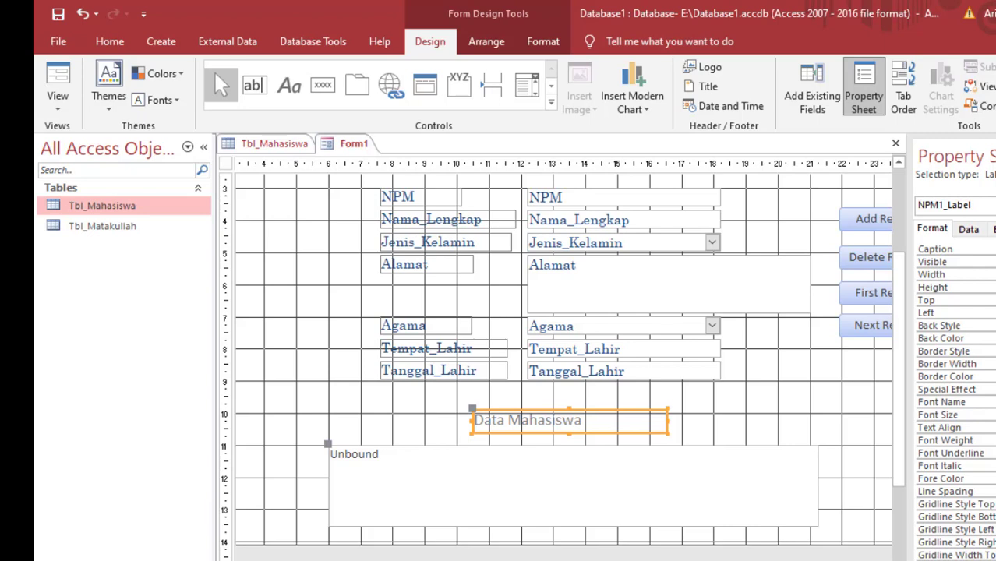
{"action": "key", "text": "Return"}
{"action": "scroll", "coordinate": [957, 401], "scroll_direction": "down", "scroll_amount": 3}
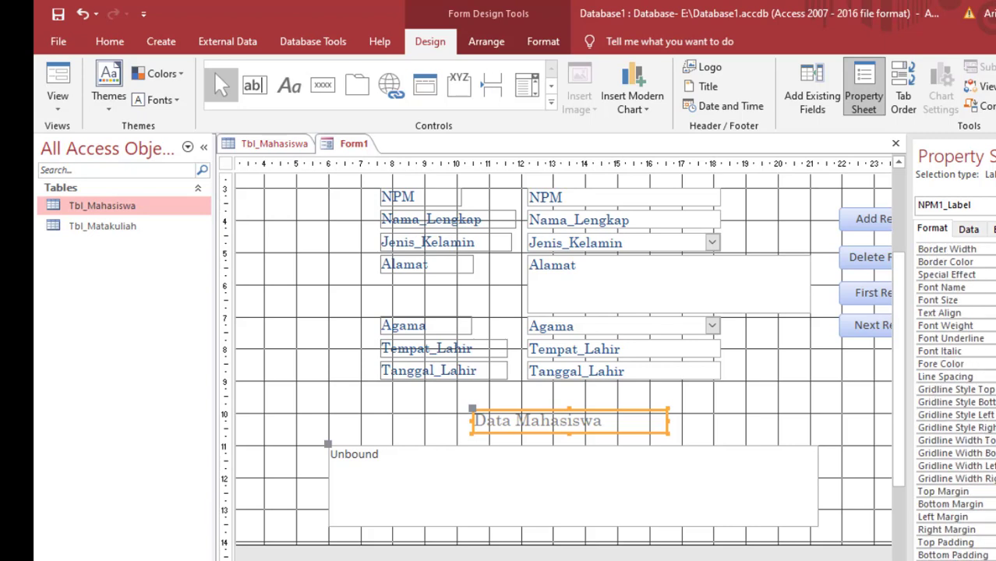
{"action": "left_click", "coordinate": [994, 414]}
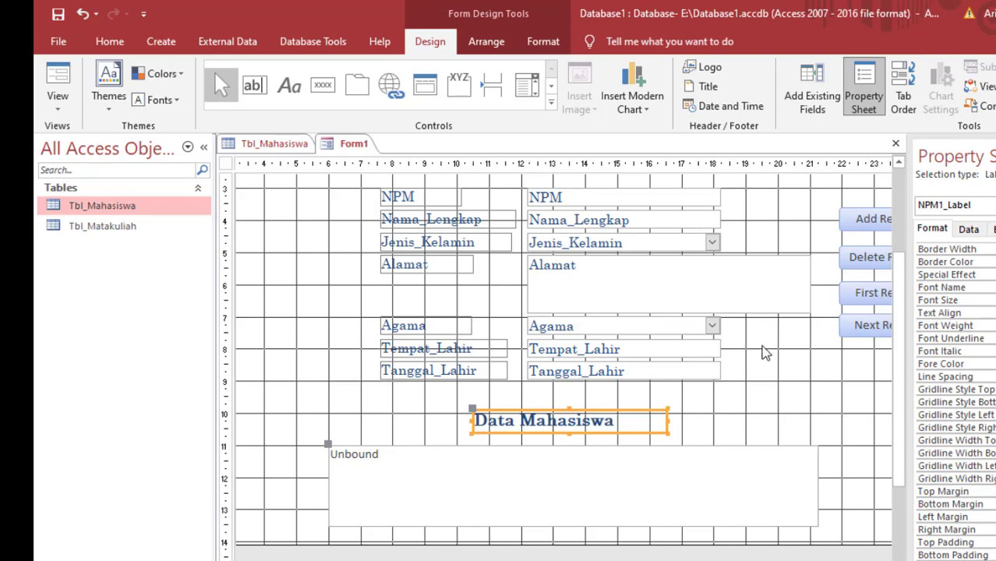
{"action": "left_click", "coordinate": [741, 408]}
Preview the form in Form View and check the student records shown in the list box
{"action": "left_click", "coordinate": [58, 82]}
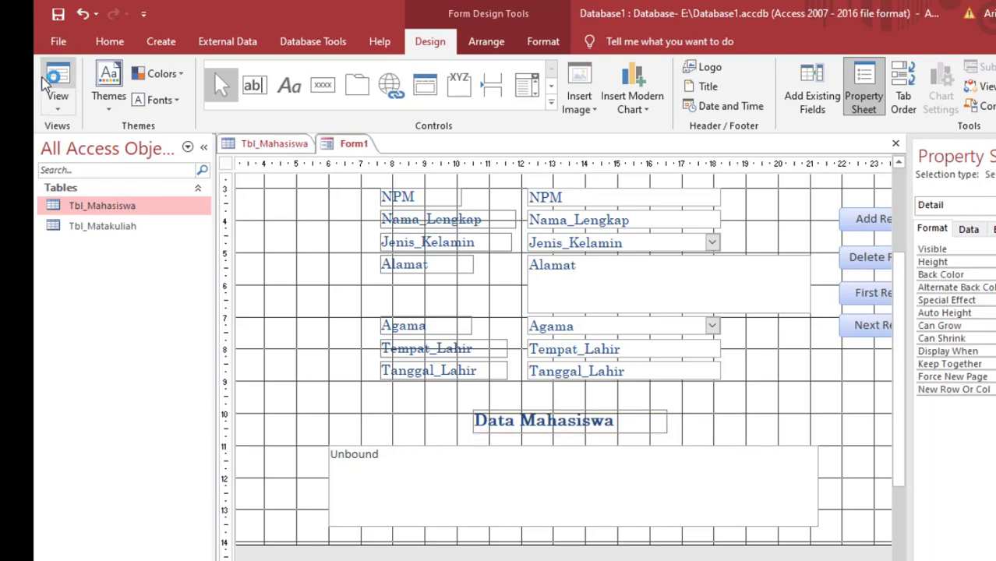
{"action": "scroll", "coordinate": [855, 340], "scroll_direction": "down", "scroll_amount": 1}
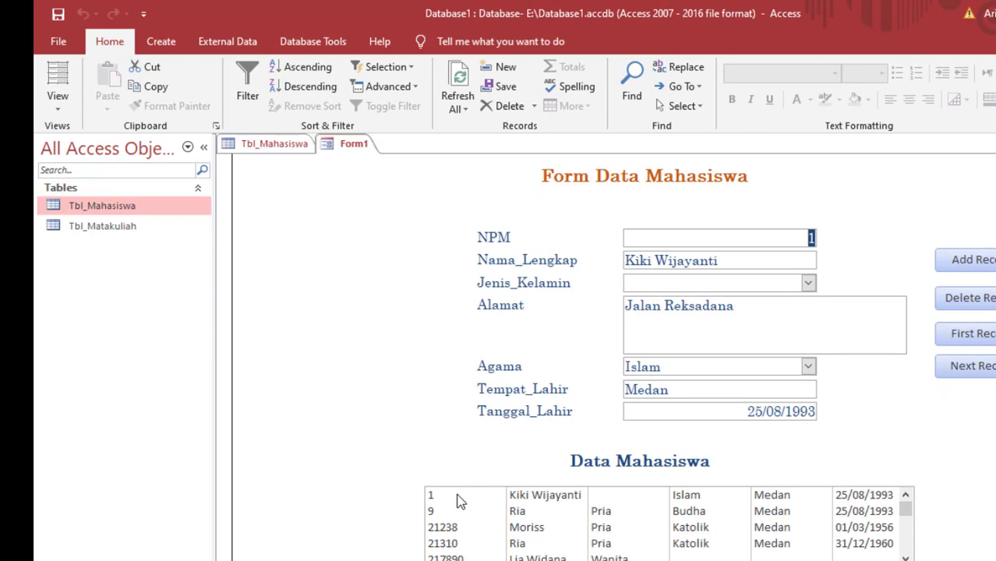
{"action": "mouse_move", "coordinate": [905, 509]}
{"action": "left_mouse_down"}
{"action": "mouse_move", "coordinate": [906, 543]}
{"action": "mouse_move", "coordinate": [906, 507]}
{"action": "left_mouse_up"}
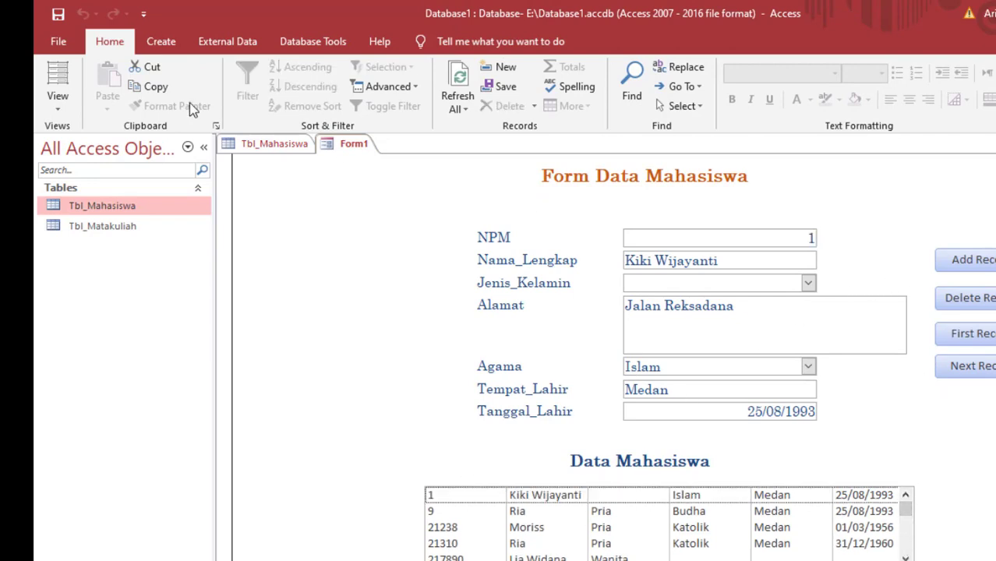
Compare the student record and list box on Form1 with the records in the Tbl_Mahasiswa table
{"action": "left_click", "coordinate": [265, 145]}
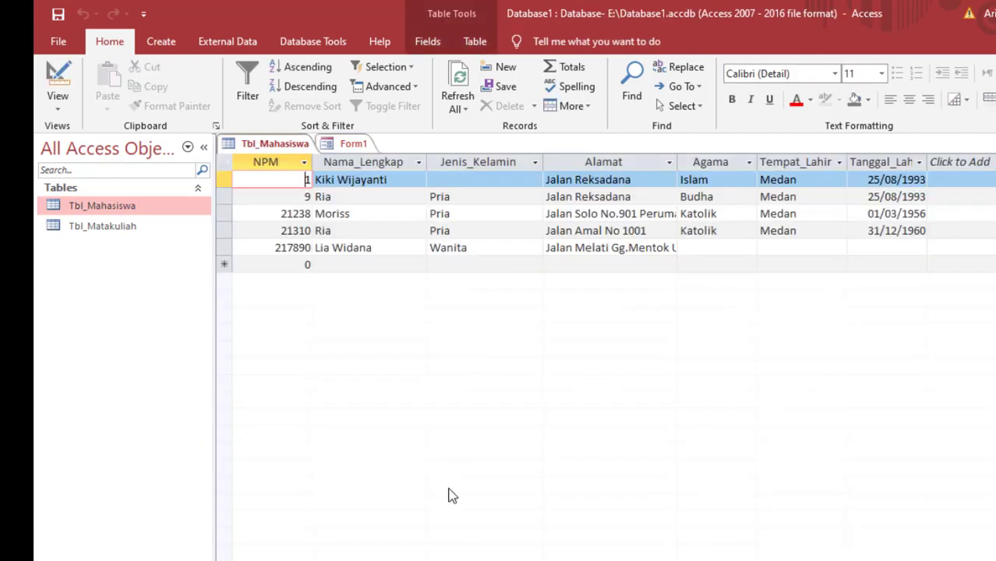
{"action": "left_click", "coordinate": [350, 143]}
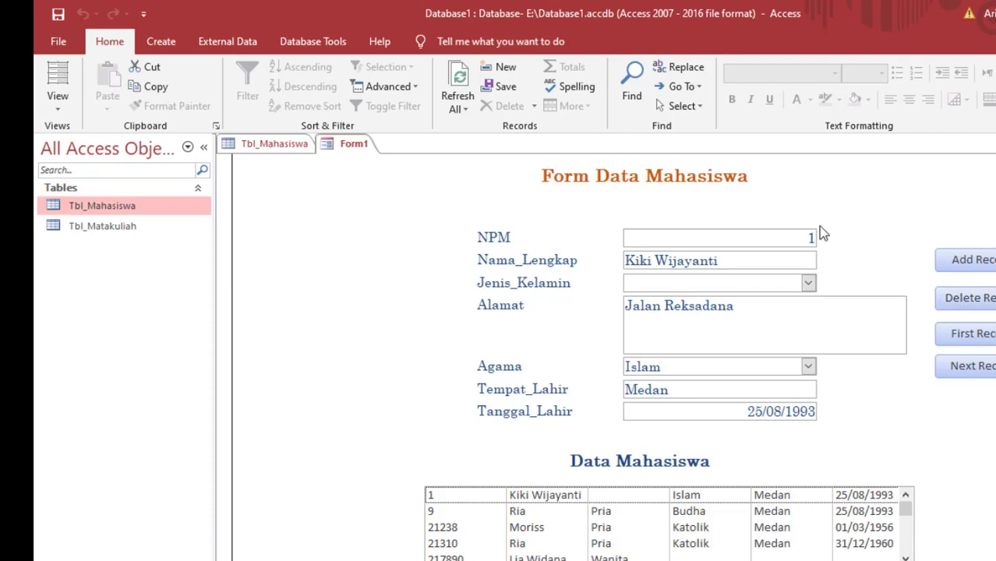
{"action": "left_click", "coordinate": [752, 245]}
{"action": "left_click", "coordinate": [735, 260]}
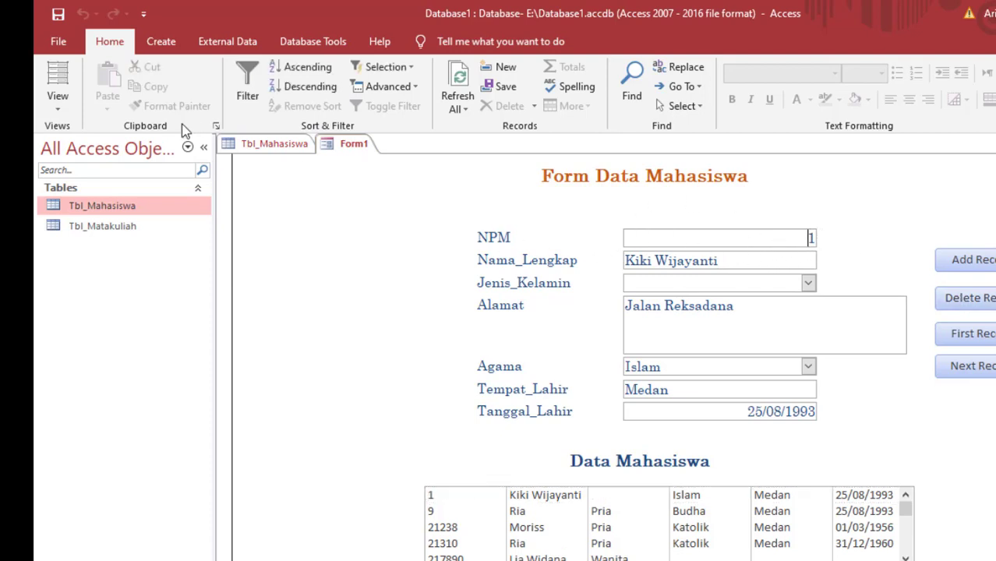
{"action": "left_click", "coordinate": [247, 144]}
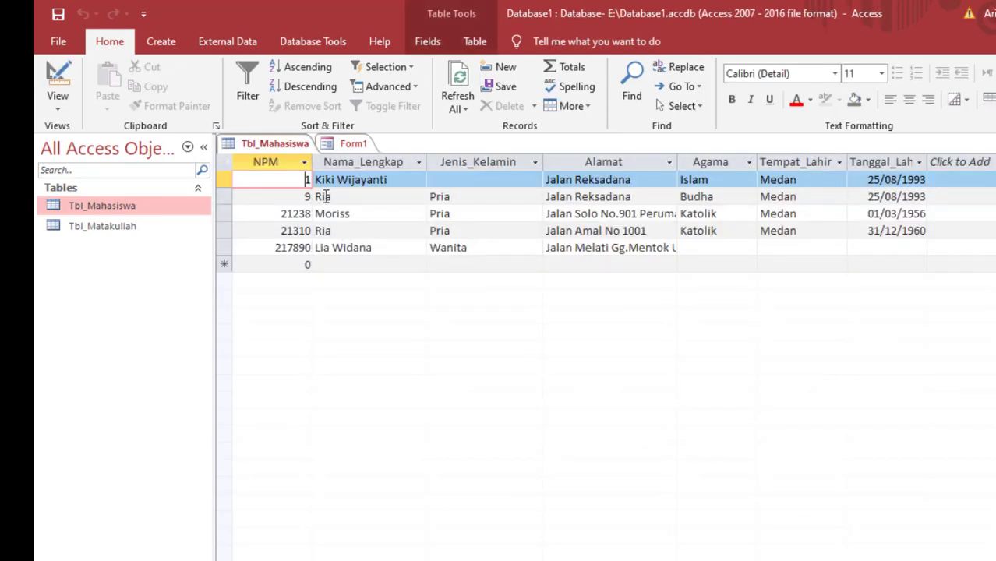
Delete the first student record with Form1's Delete Record command, and refresh both the Tbl_Mahasiswa table and the form's list box
{"action": "left_click", "coordinate": [350, 144]}
{"action": "left_click", "coordinate": [970, 298]}
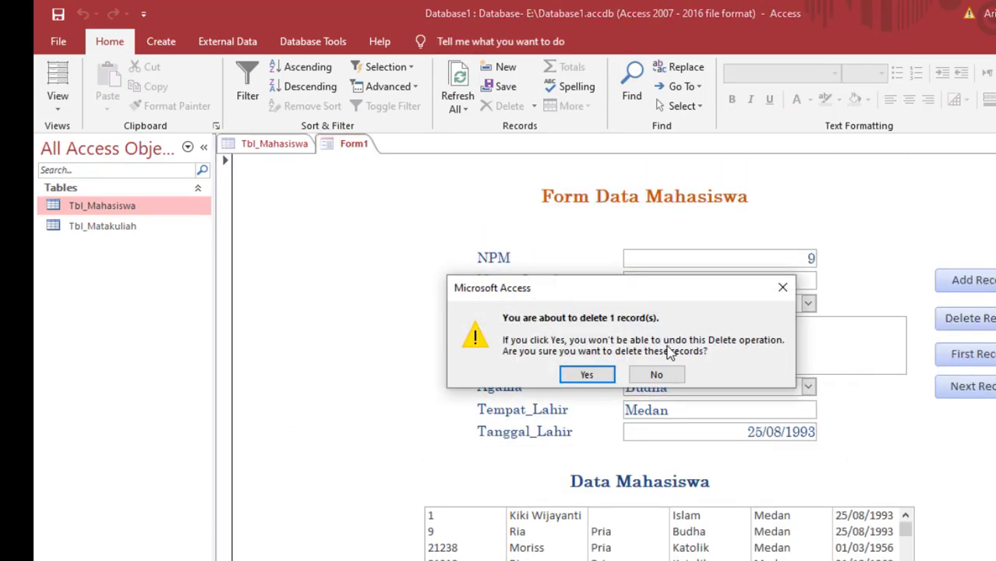
{"action": "left_click", "coordinate": [598, 376]}
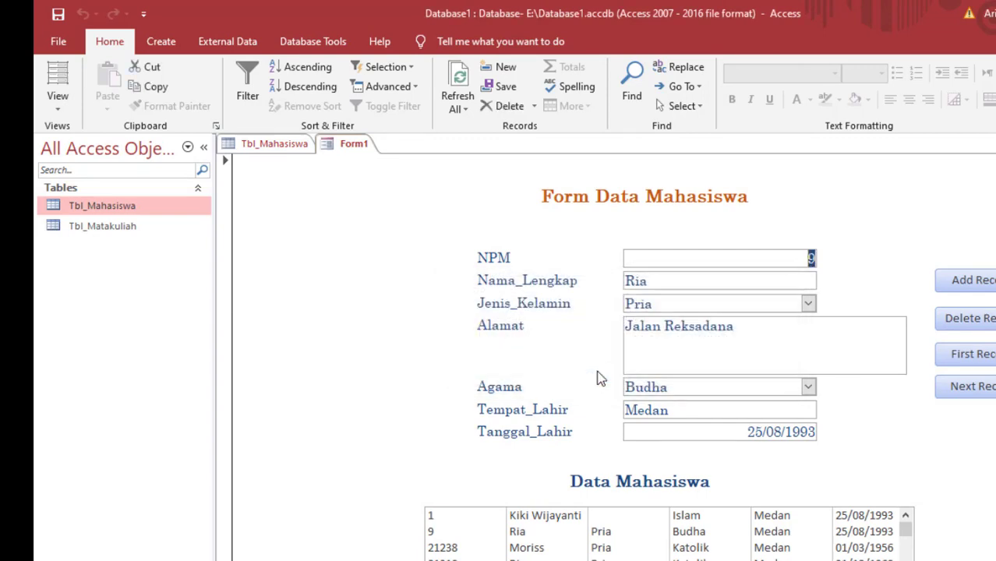
{"action": "left_click", "coordinate": [273, 145]}
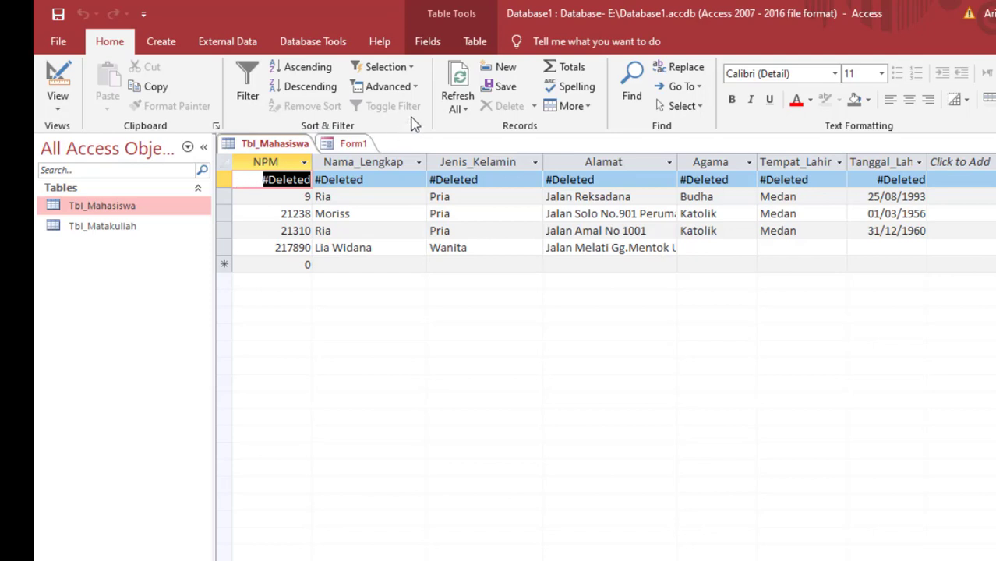
{"action": "left_click", "coordinate": [457, 85]}
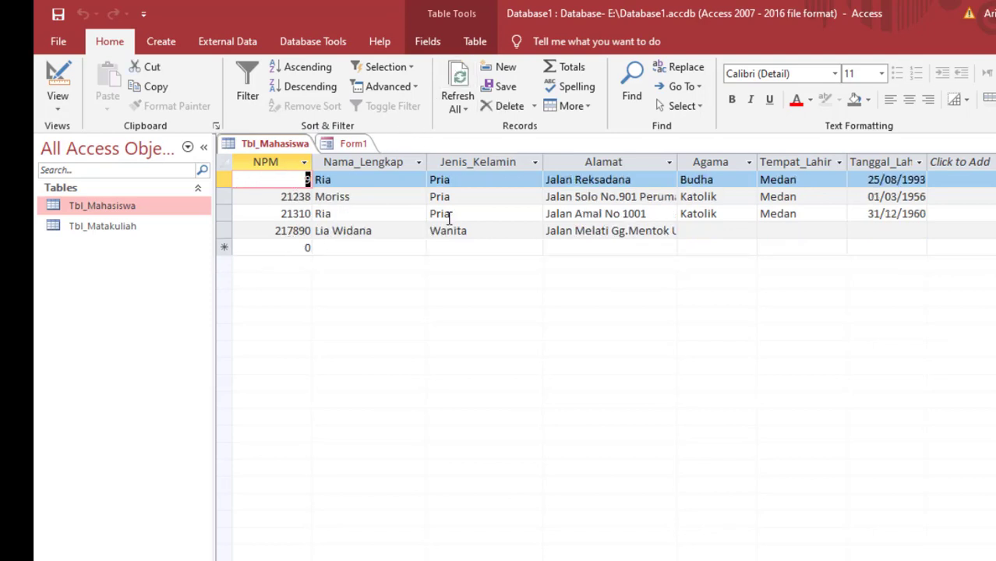
{"action": "left_click", "coordinate": [354, 144]}
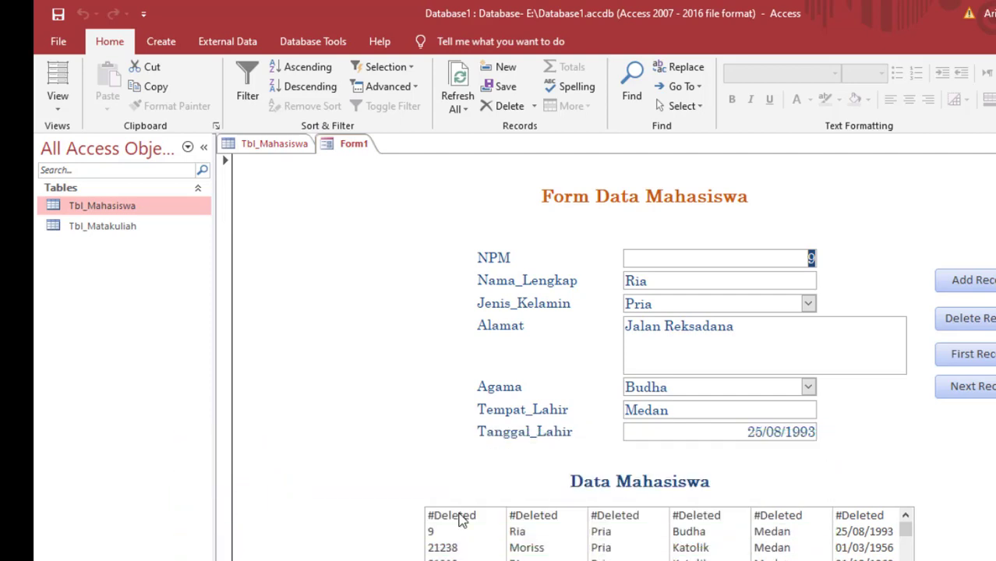
{"action": "left_click", "coordinate": [457, 89]}
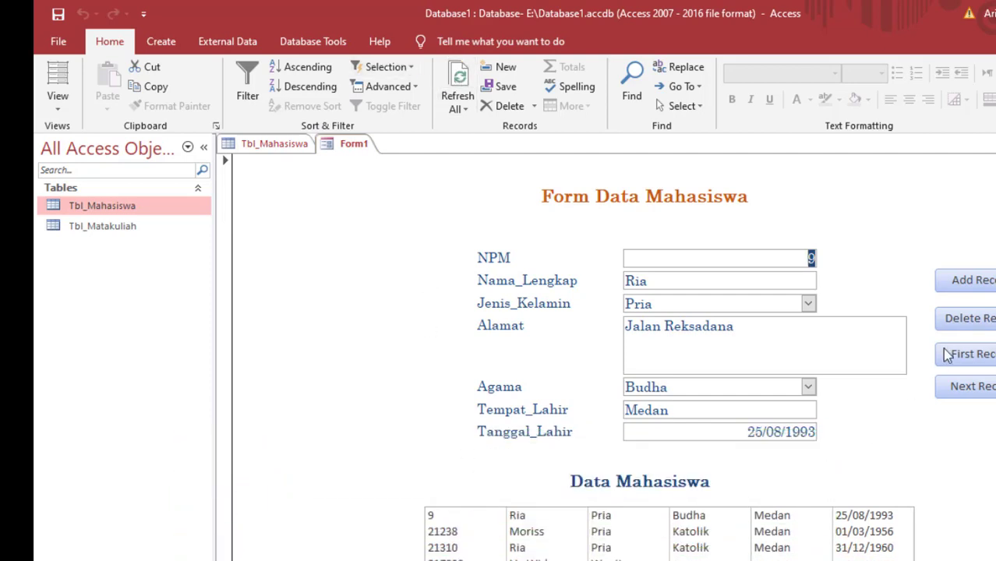
Delete the next student record from Form1, and refresh the form's list box and the Tbl_Mahasiswa table
{"action": "left_click", "coordinate": [991, 325]}
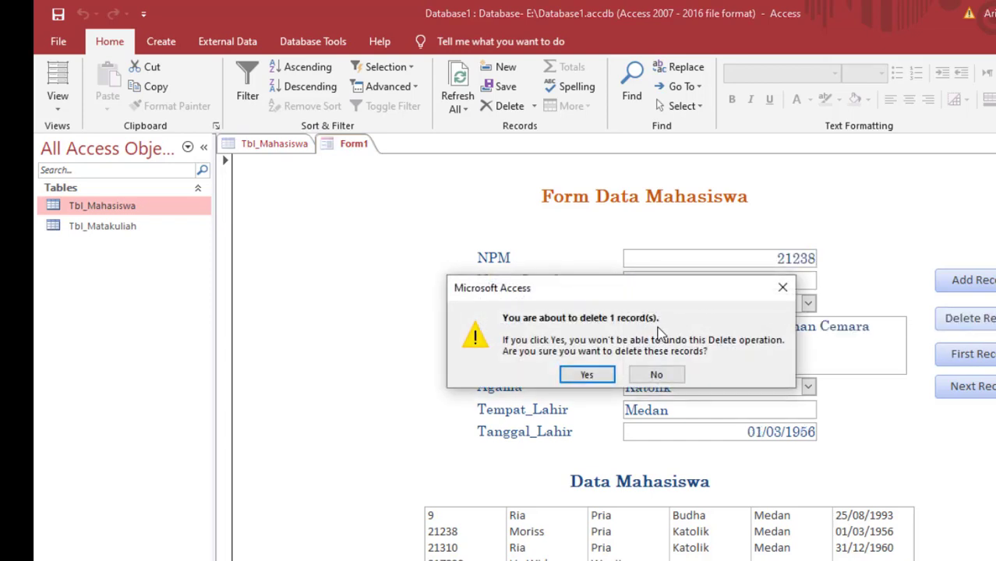
{"action": "left_click", "coordinate": [586, 375]}
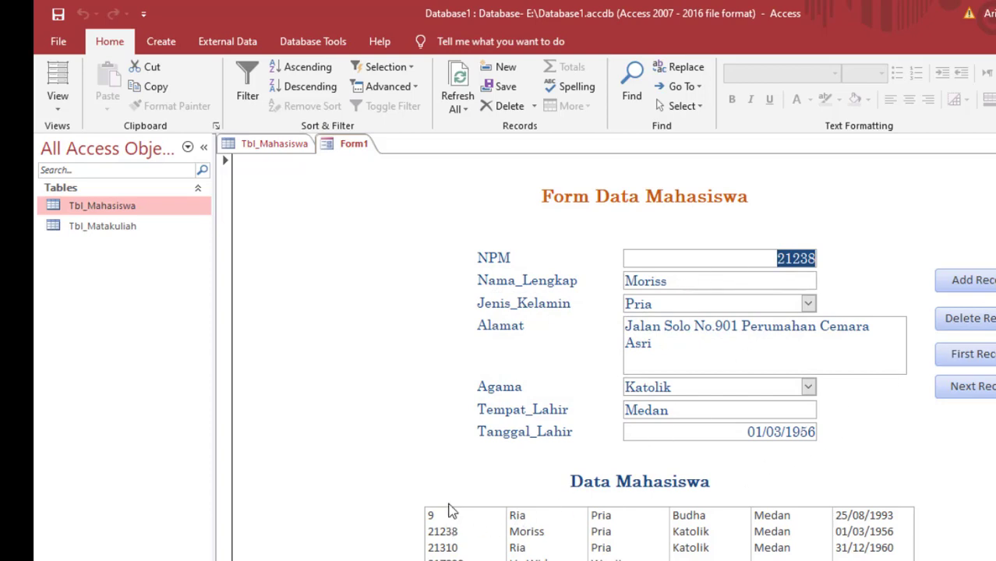
{"action": "left_click", "coordinate": [456, 80]}
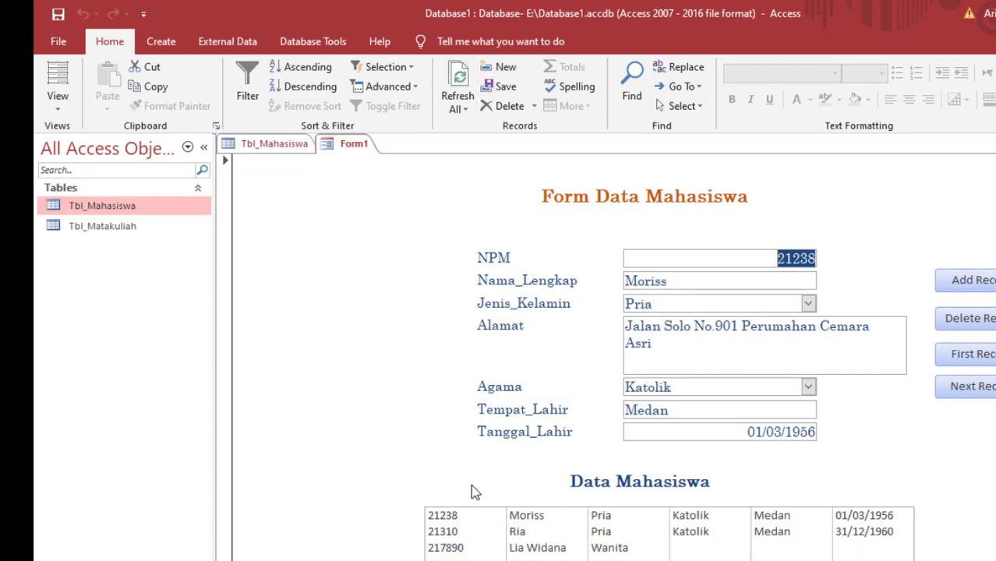
{"action": "left_click", "coordinate": [280, 145]}
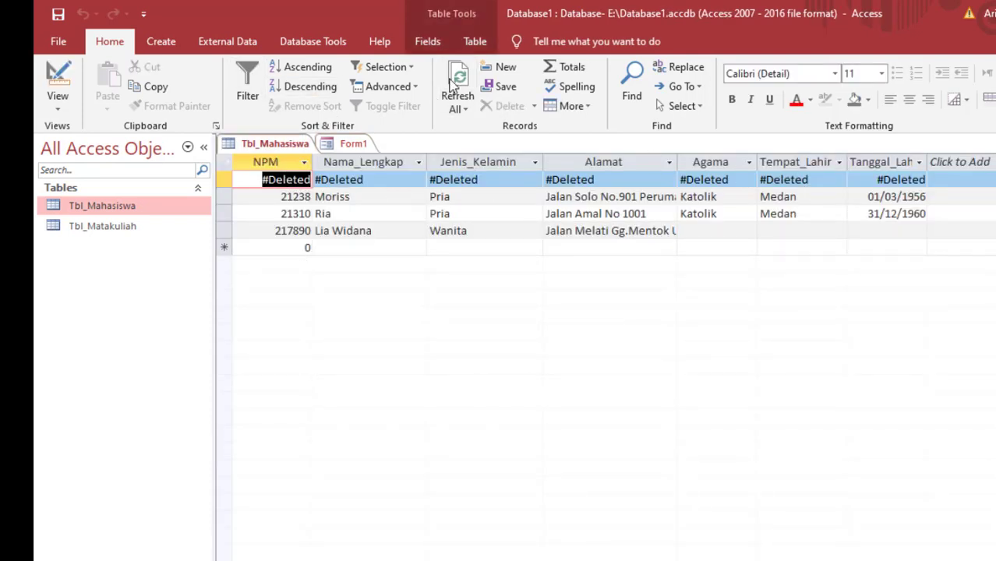
{"action": "left_click", "coordinate": [467, 102]}
Delete all the remaining student records one by one from Form1, confirming each deletion
{"action": "left_click", "coordinate": [354, 144]}
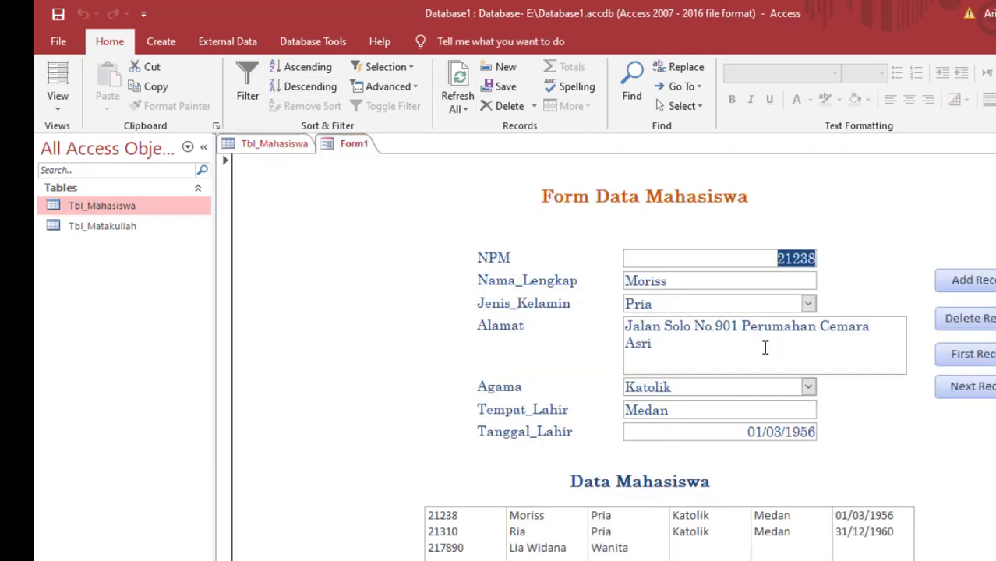
{"action": "left_click", "coordinate": [960, 326]}
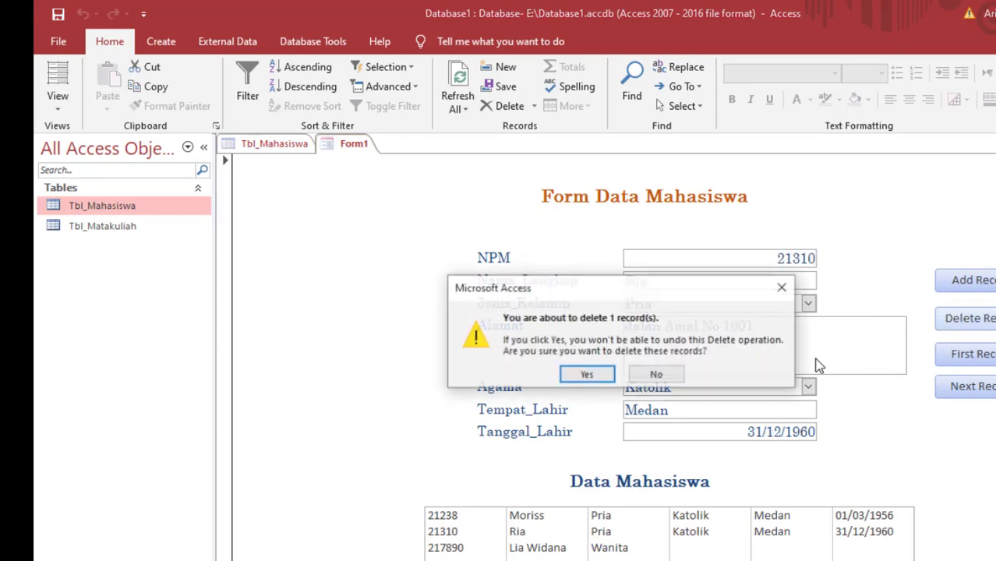
{"action": "left_click", "coordinate": [594, 374]}
{"action": "left_click", "coordinate": [960, 318]}
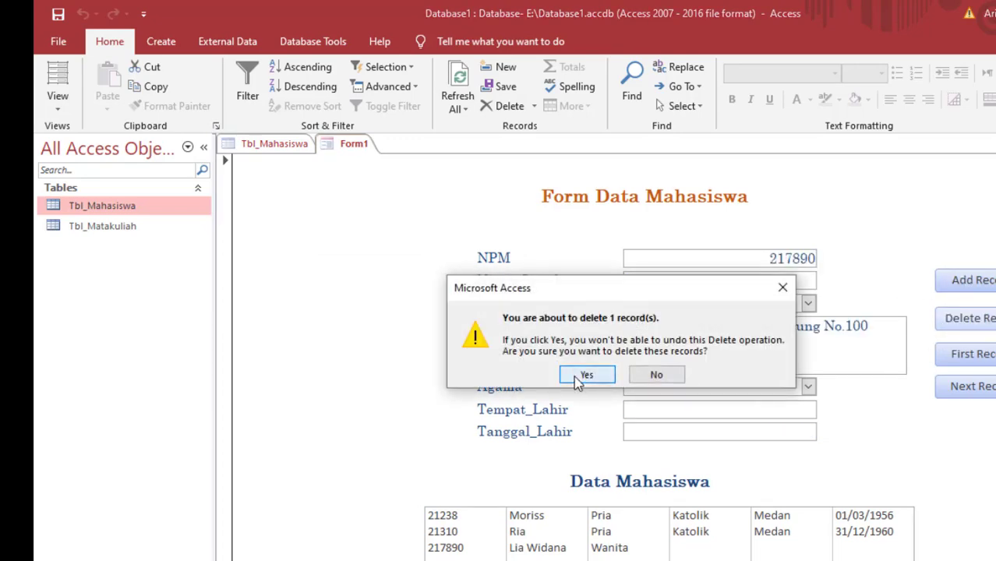
{"action": "left_click", "coordinate": [578, 374]}
{"action": "left_click", "coordinate": [958, 319]}
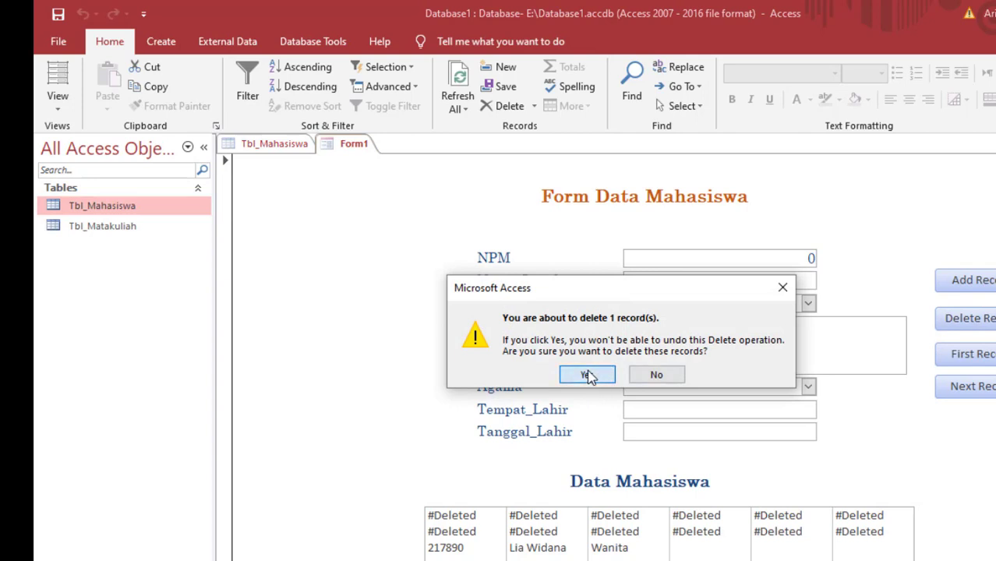
{"action": "left_click", "coordinate": [586, 373]}
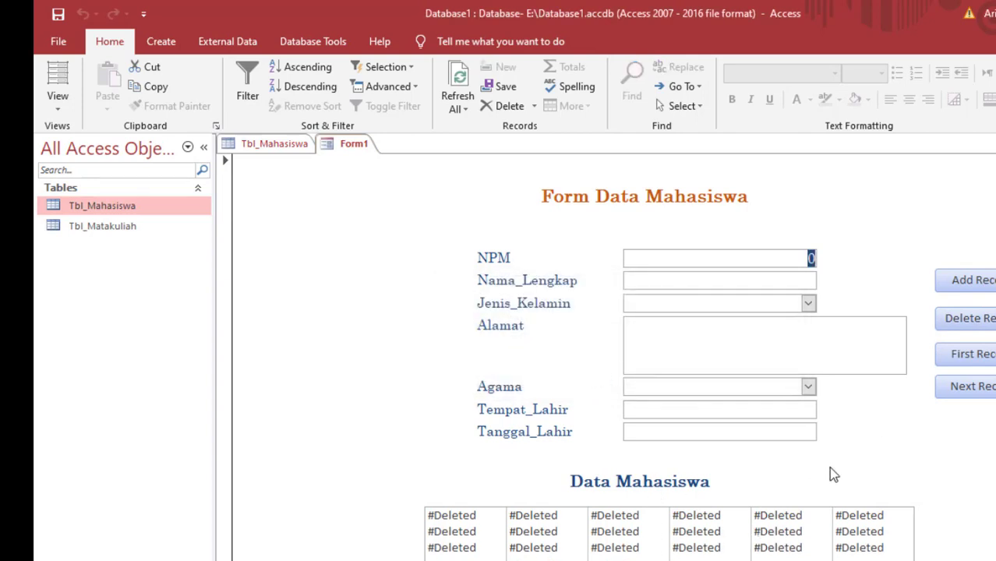
{"action": "left_click", "coordinate": [990, 326]}
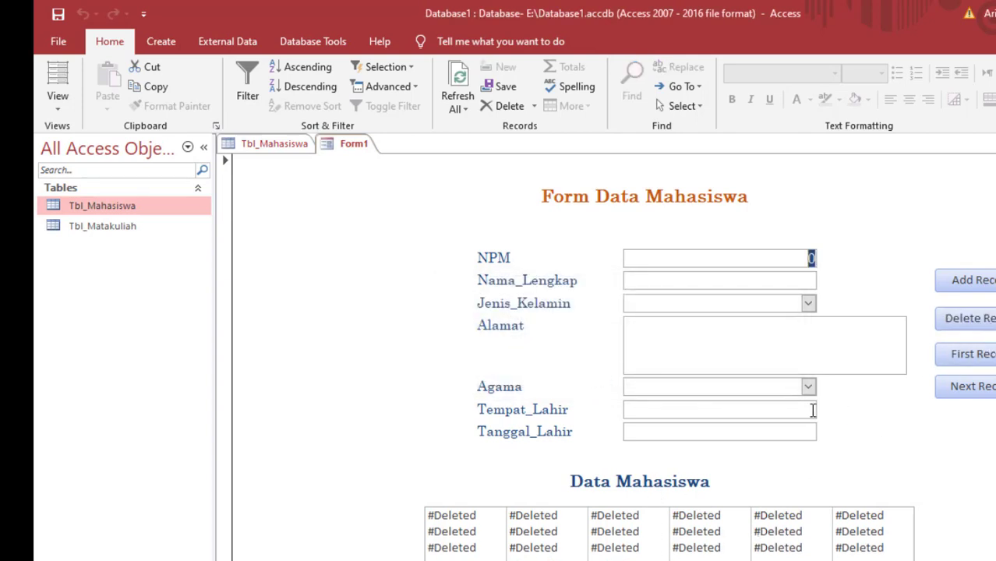
Refresh the Data Mahasiswa list box and the Tbl_Mahasiswa table to clear out the deleted rows
{"action": "left_click", "coordinate": [959, 318]}
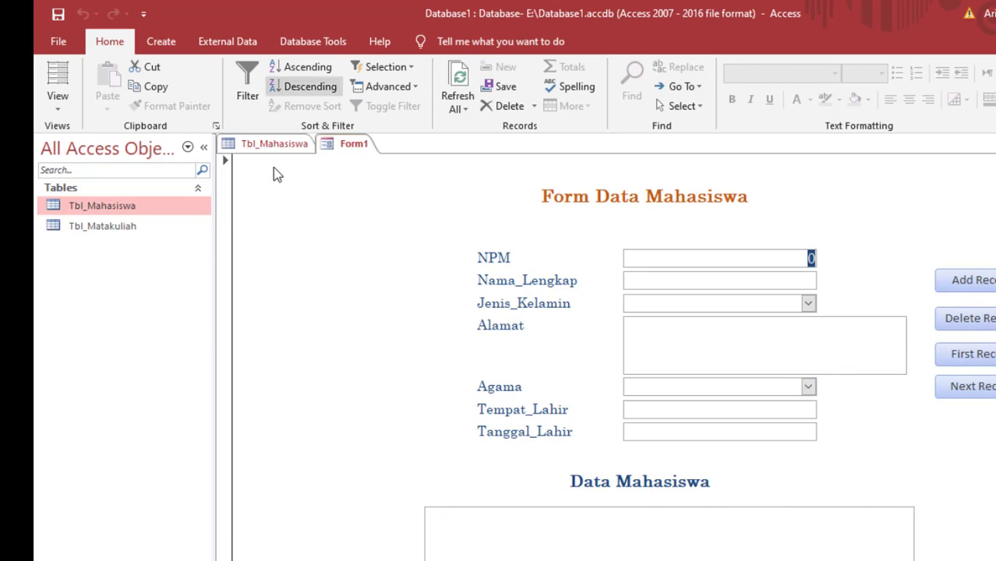
{"action": "left_click", "coordinate": [272, 143]}
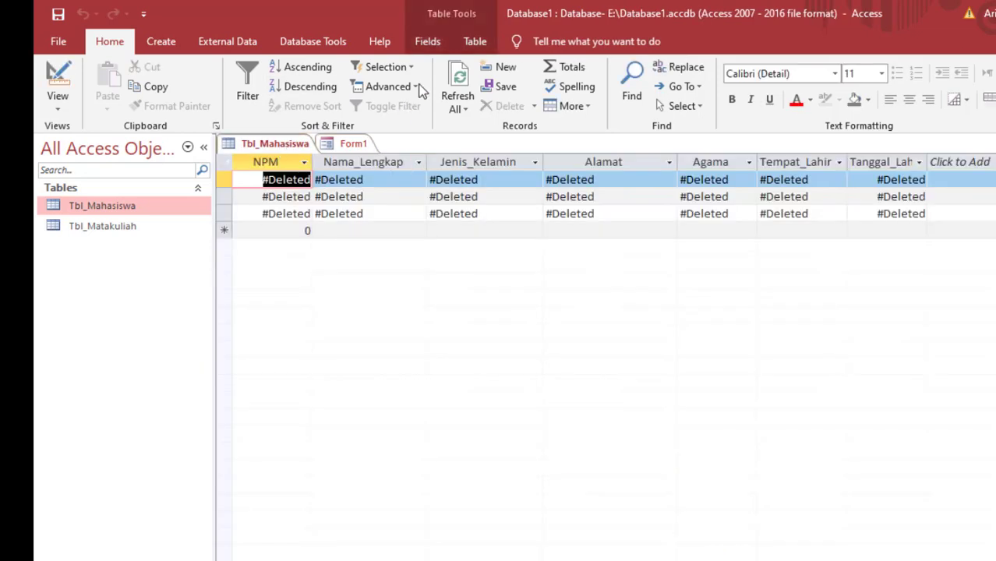
{"action": "left_click", "coordinate": [458, 78]}
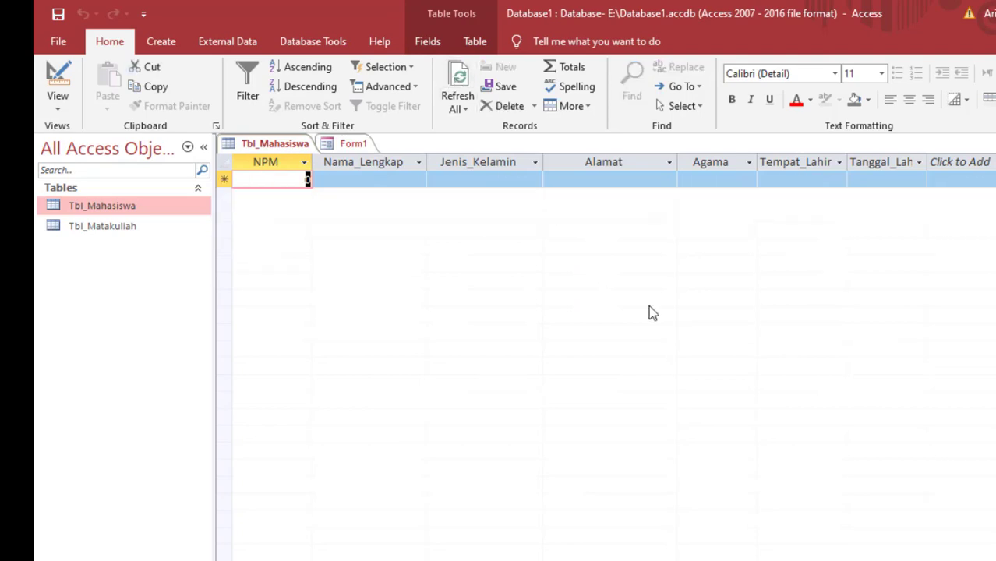
Add a new record on Form1 and fill in the student's NPM and full name, with Jenis_Kelamin set to Wanita
{"action": "left_click", "coordinate": [349, 145]}
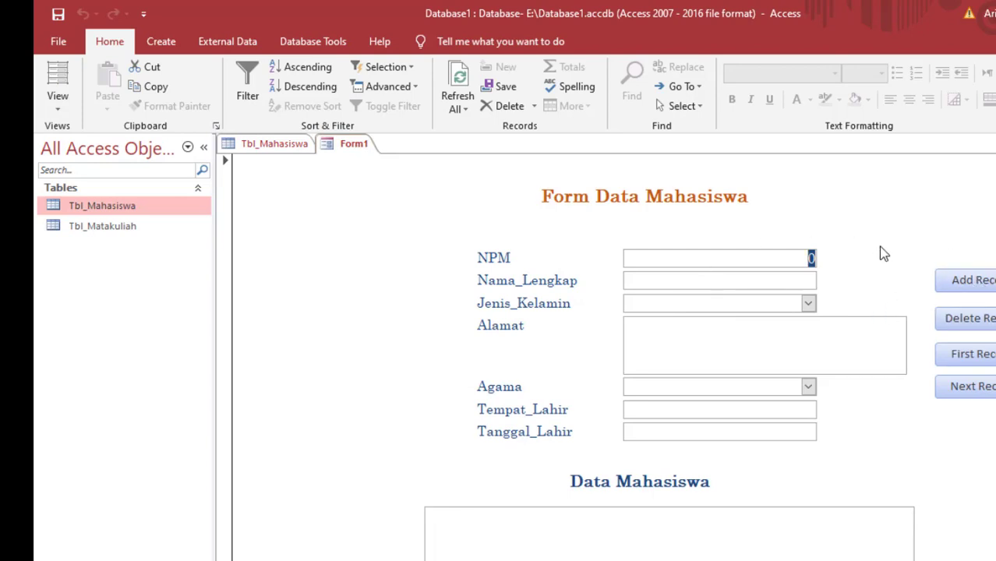
{"action": "left_click", "coordinate": [960, 283]}
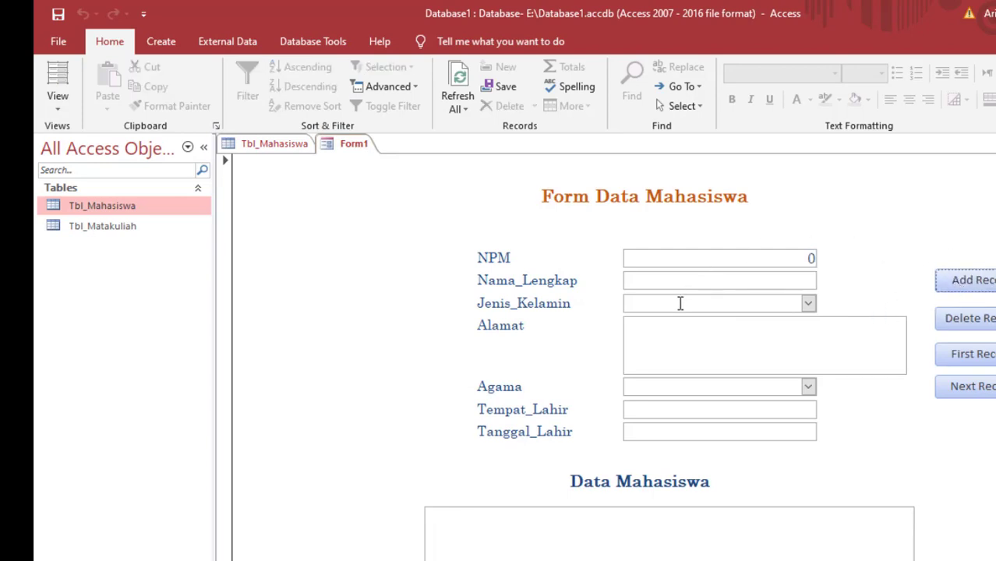
{"action": "left_click", "coordinate": [760, 260]}
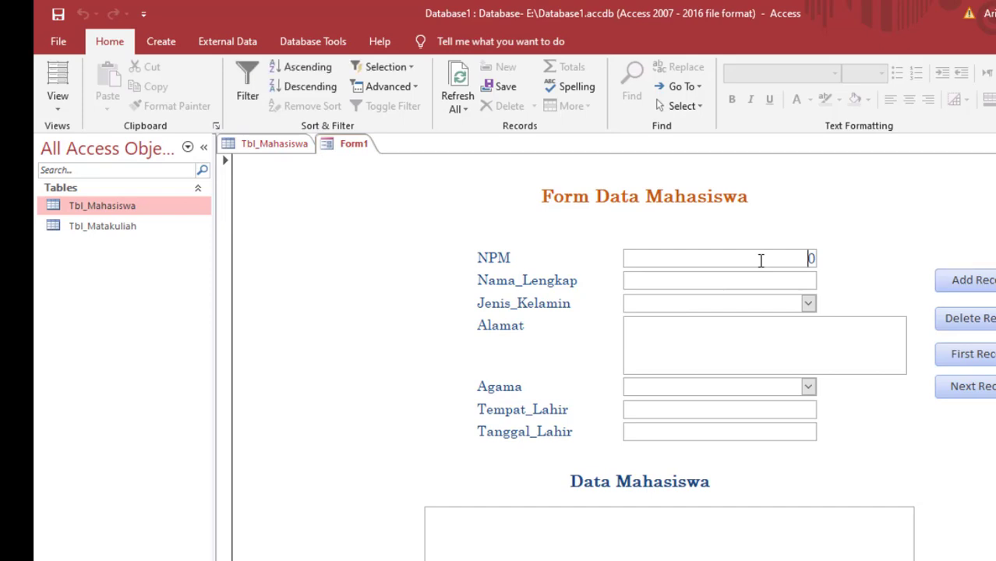
{"action": "left_click_drag", "start_coordinate": [761, 260], "coordinate": [849, 260]}
{"action": "key", "text": "BackSpace"}
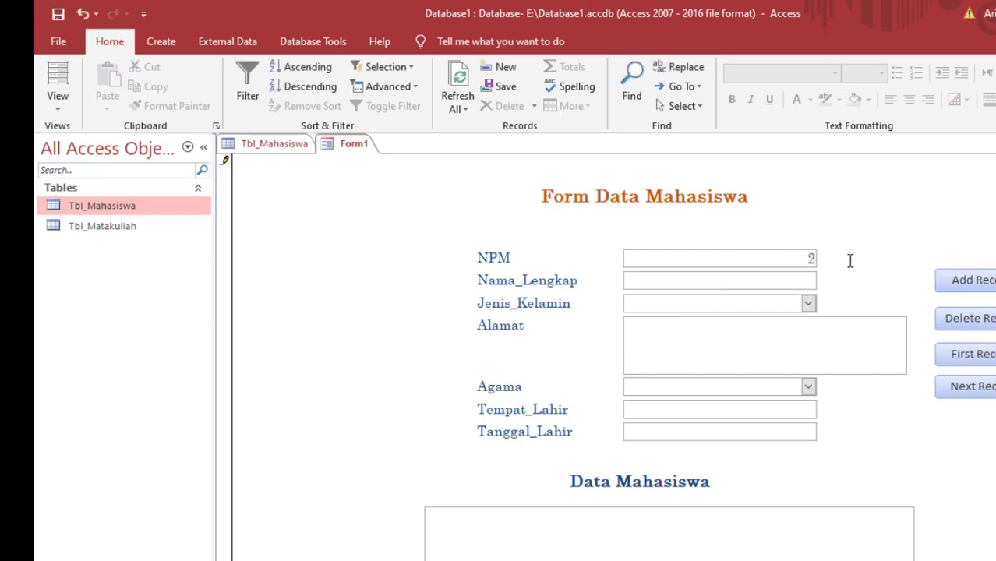
{"action": "type", "text": "220001"}
{"action": "left_click", "coordinate": [750, 282]}
{"action": "type", "text": "Maria"}
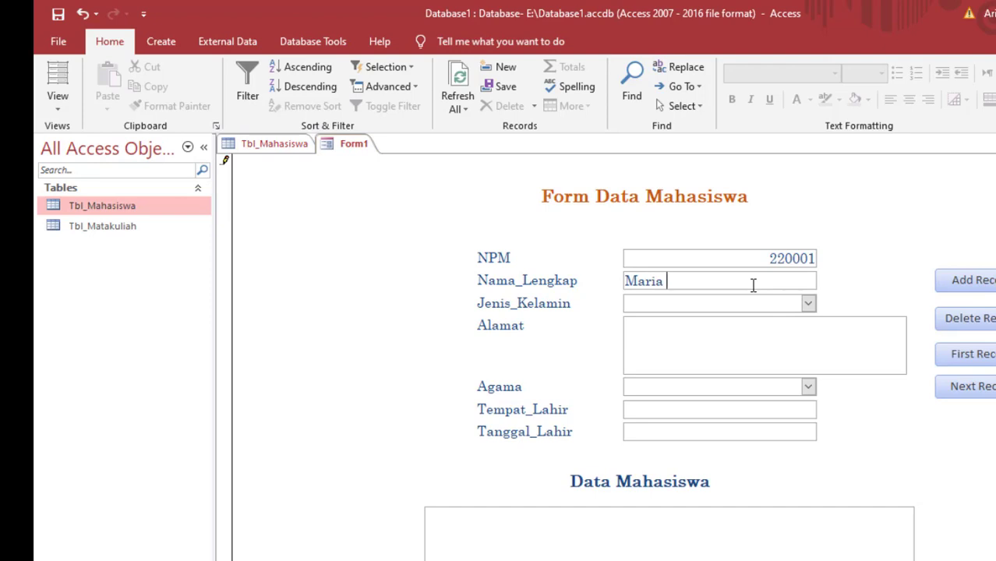
{"action": "left_click", "coordinate": [808, 303]}
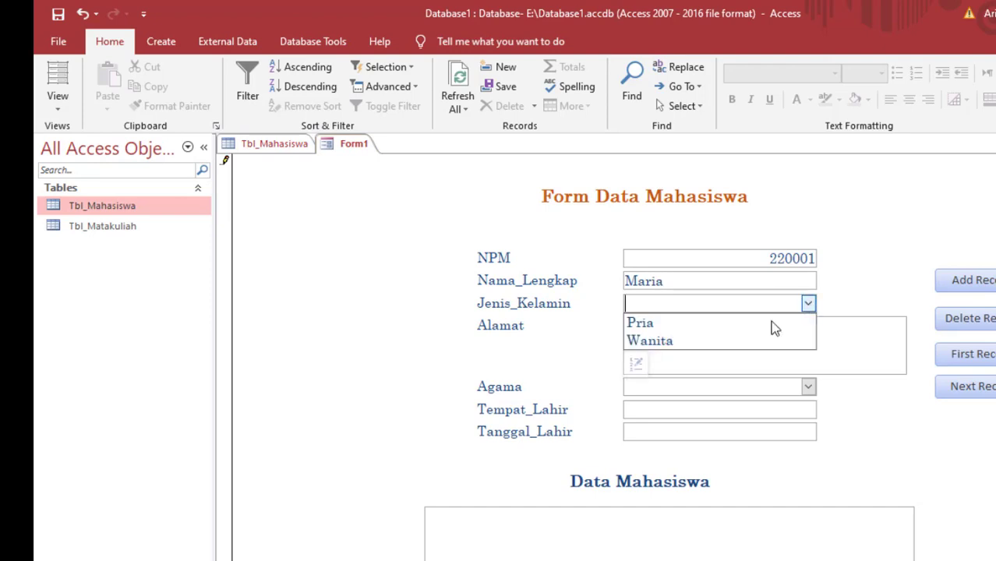
{"action": "left_click", "coordinate": [725, 341]}
Fill in the student's street address, set Agama to Budha, and enter Medan as Tempat_Lahir
{"action": "left_click", "coordinate": [632, 326]}
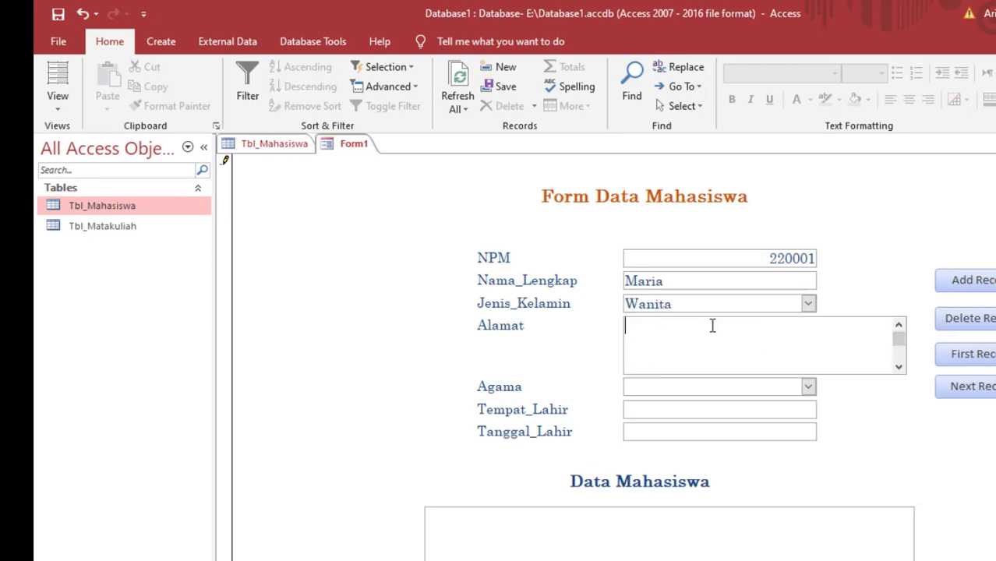
{"action": "type", "text": "Jalan Me"}
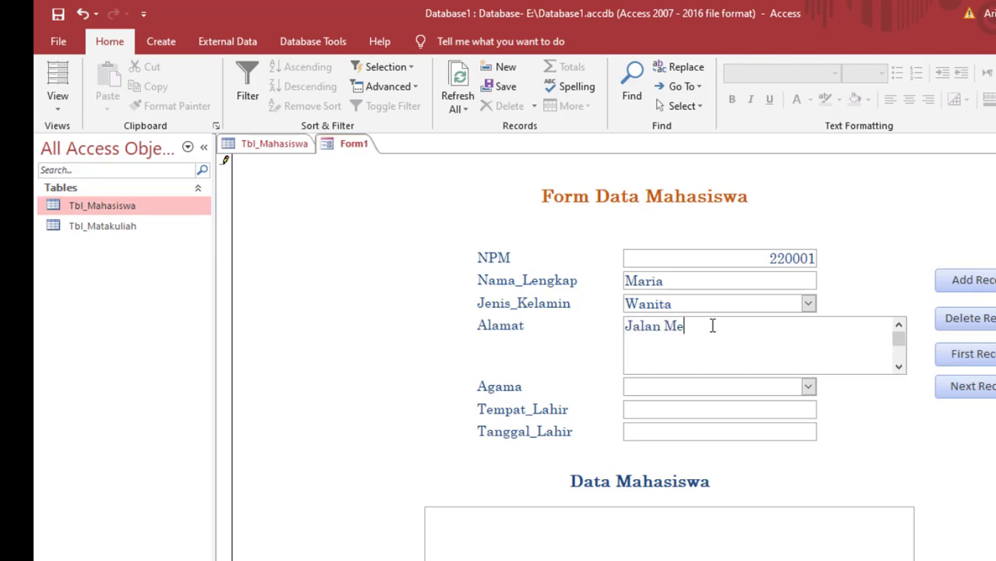
{"action": "type", "text": "rbabu"}
{"action": "left_click", "coordinate": [809, 391]}
{"action": "left_click", "coordinate": [744, 406]}
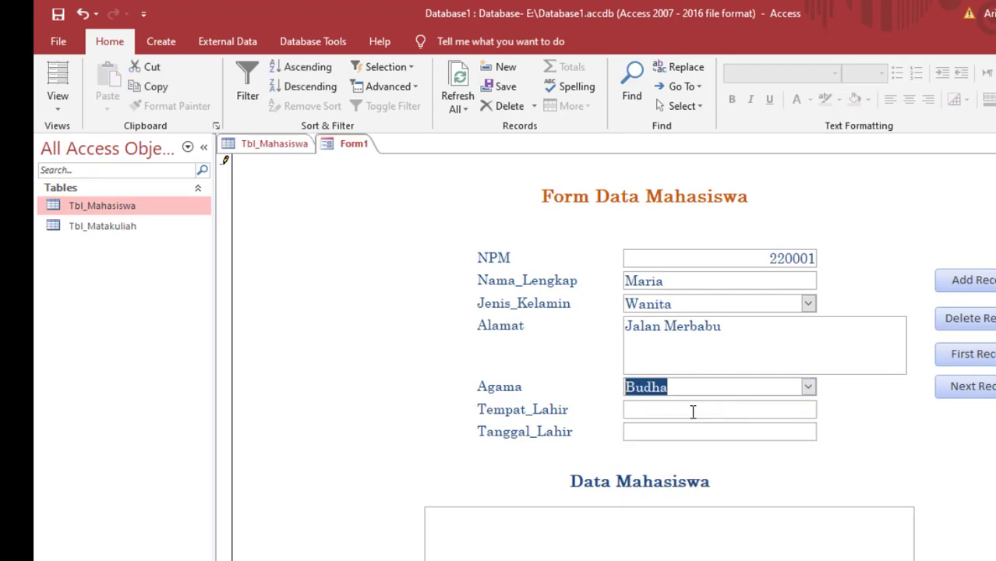
{"action": "left_click", "coordinate": [686, 411]}
{"action": "type", "text": "Medan"}
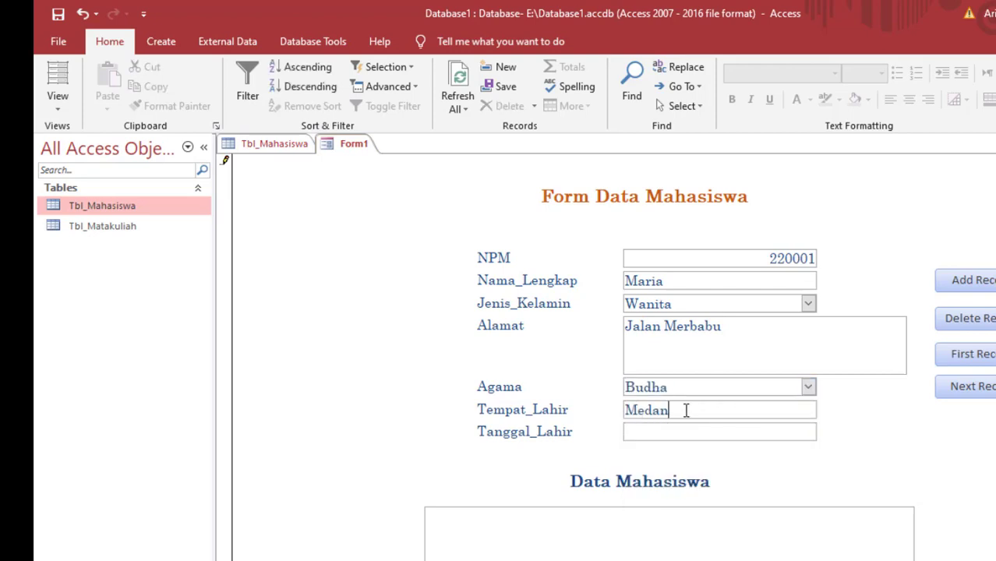
Enter the student's date of birth in Tanggal_Lahir and commit the new record to the list box
{"action": "key", "text": "Tab"}
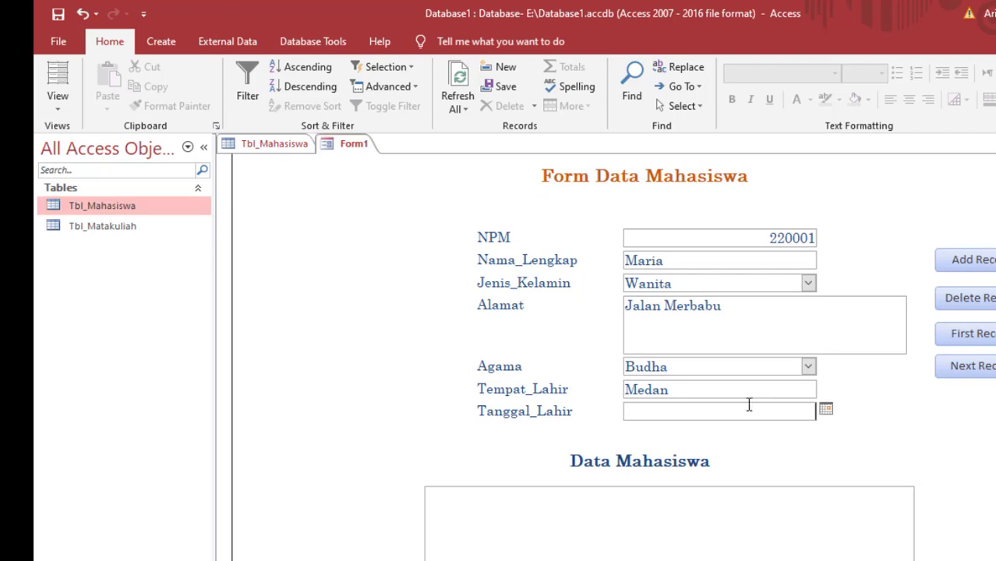
{"action": "left_click", "coordinate": [825, 411]}
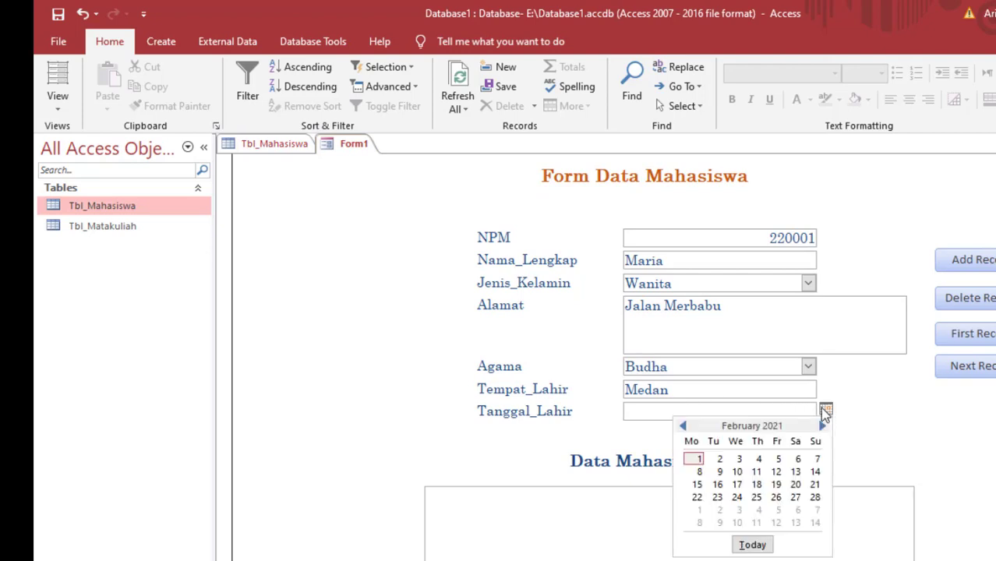
{"action": "left_click", "coordinate": [747, 407]}
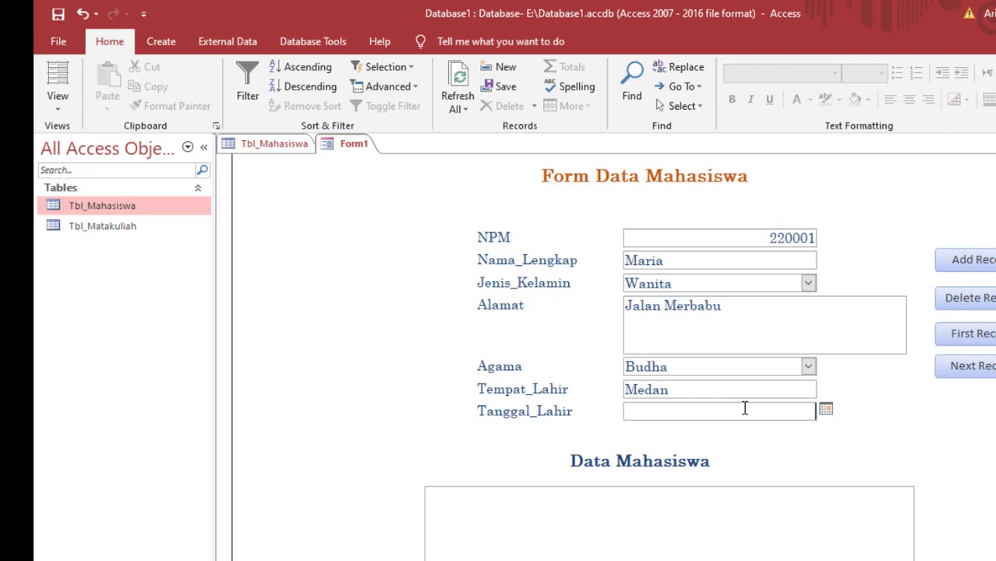
{"action": "type", "text": "03/03/2003"}
{"action": "left_click_drag", "start_coordinate": [763, 411], "coordinate": [769, 410]}
{"action": "left_click", "coordinate": [779, 411]}
{"action": "key", "text": "Tab"}
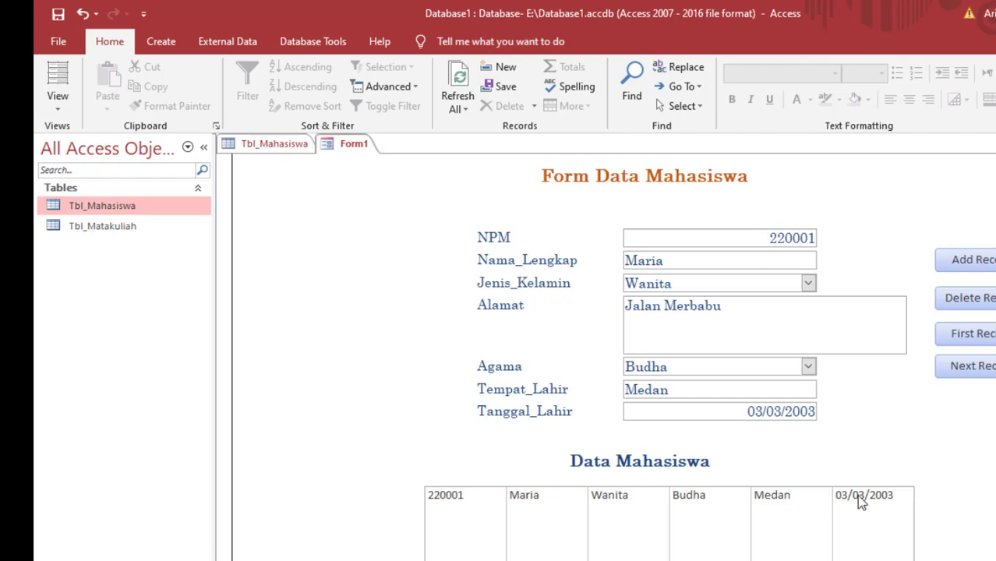
Refresh the Tbl_Mahasiswa table and check the newly added student record in it
{"action": "left_click", "coordinate": [274, 145]}
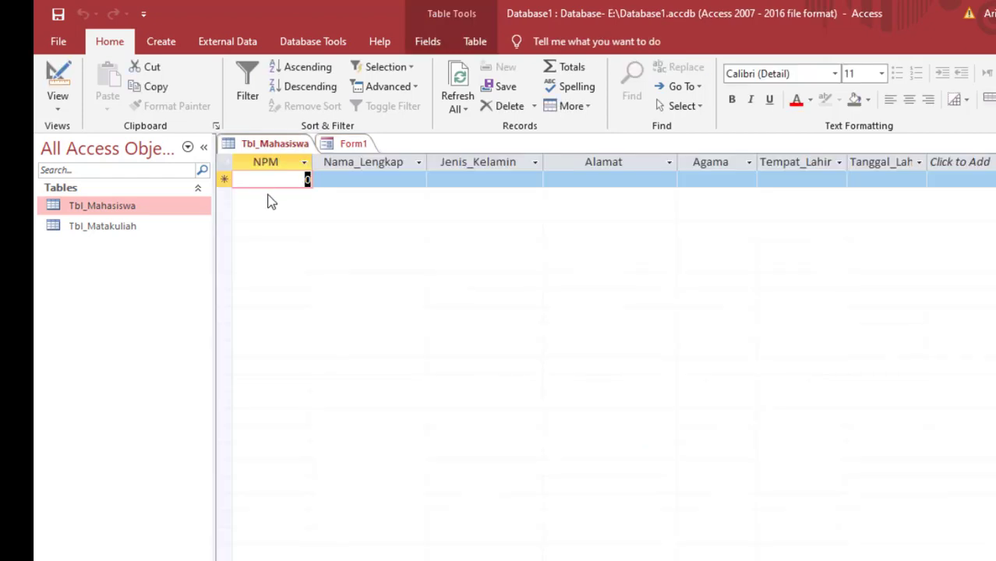
{"action": "left_click", "coordinate": [458, 78]}
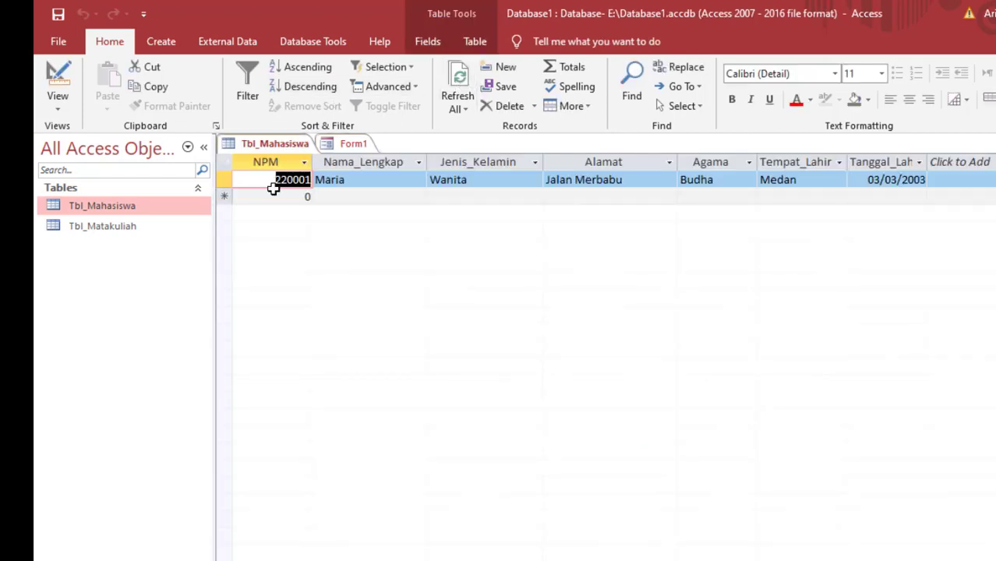
Add another new record on Form1 and enter the student's NPM
{"action": "left_click", "coordinate": [738, 179]}
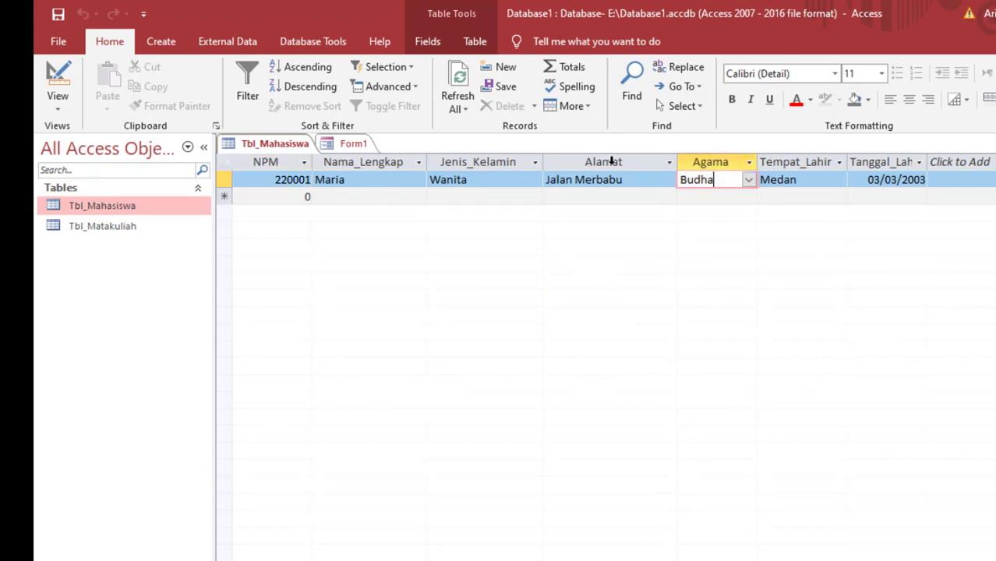
{"action": "left_click", "coordinate": [355, 144]}
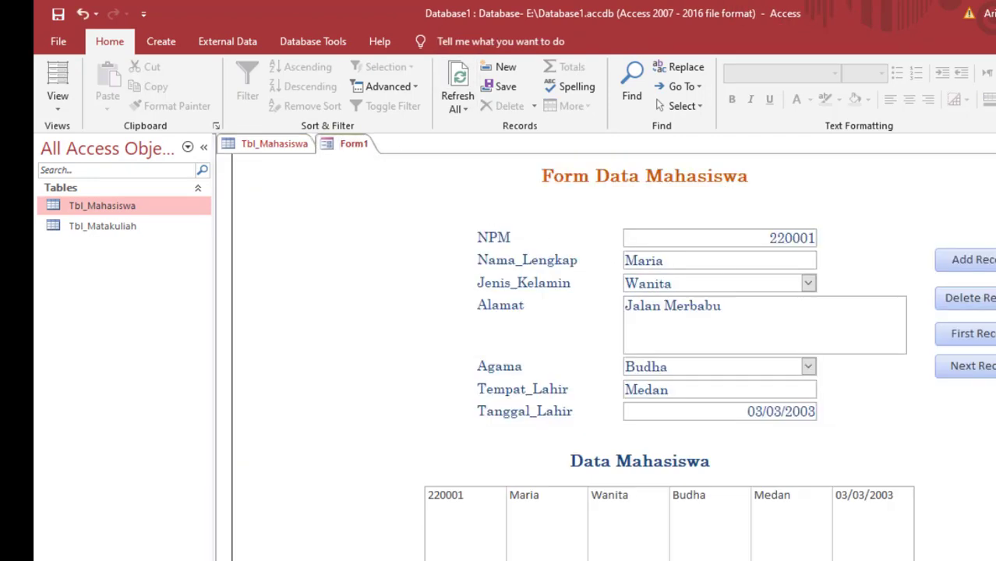
{"action": "left_click", "coordinate": [981, 261]}
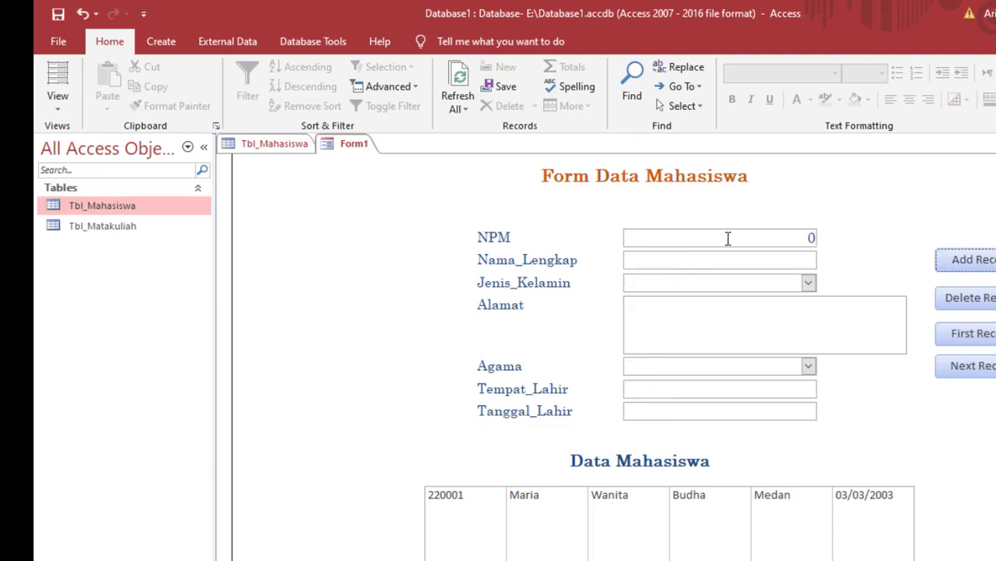
{"action": "double_click", "coordinate": [811, 238]}
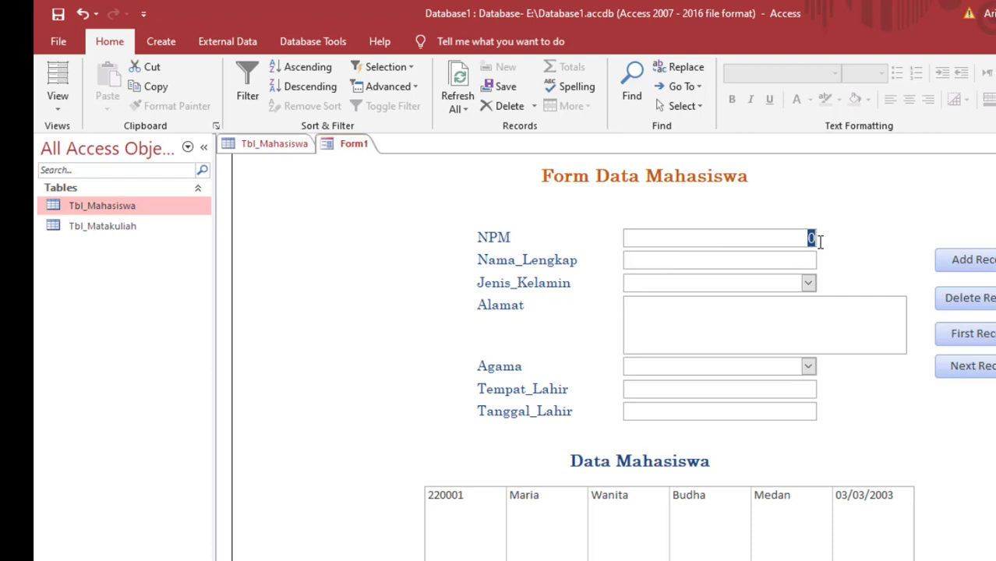
{"action": "type", "text": "2000"}
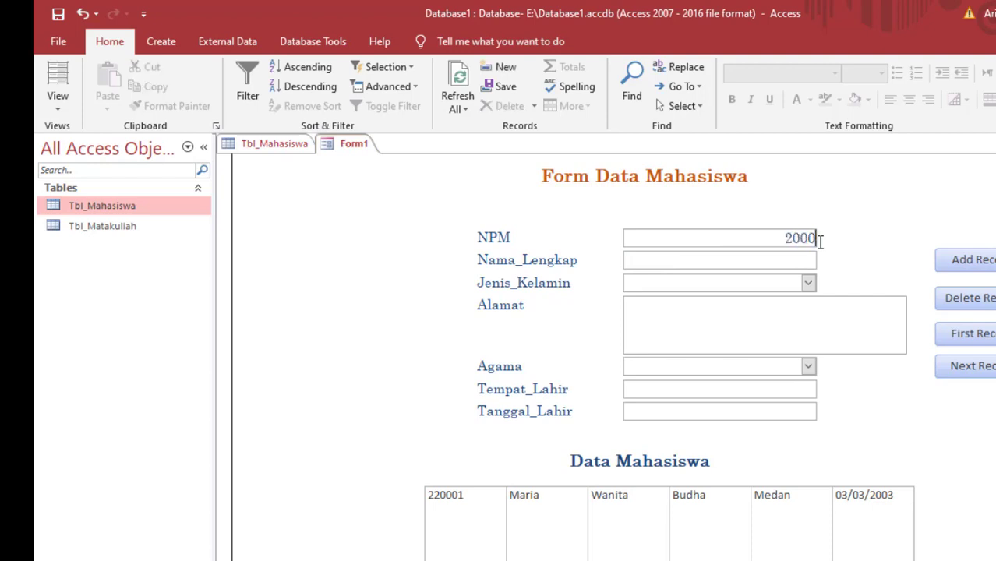
{"action": "key", "text": "BackSpace"}
{"action": "key", "text": "BackSpace"}
{"action": "key", "text": "BackSpace"}
{"action": "key", "text": "BackSpace"}
{"action": "type", "text": "220000"}
{"action": "key", "text": "BackSpace"}
{"action": "type", "text": "2"}
Fill in the student's full name and street address, with Jenis_Kelamin set to Wanita
{"action": "left_click", "coordinate": [770, 257]}
{"action": "type", "text": "Lenny"}
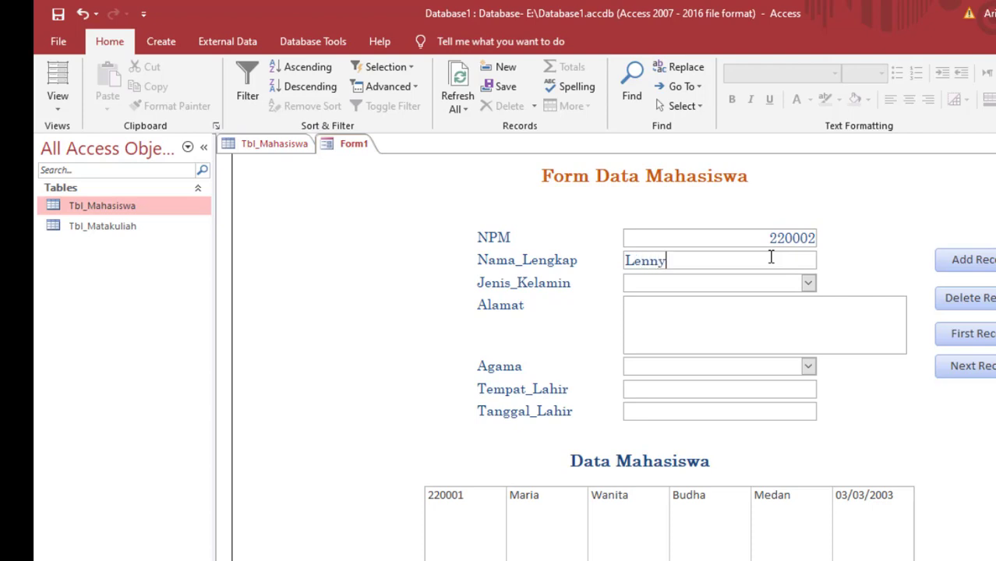
{"action": "left_click", "coordinate": [807, 283]}
{"action": "left_click", "coordinate": [766, 320]}
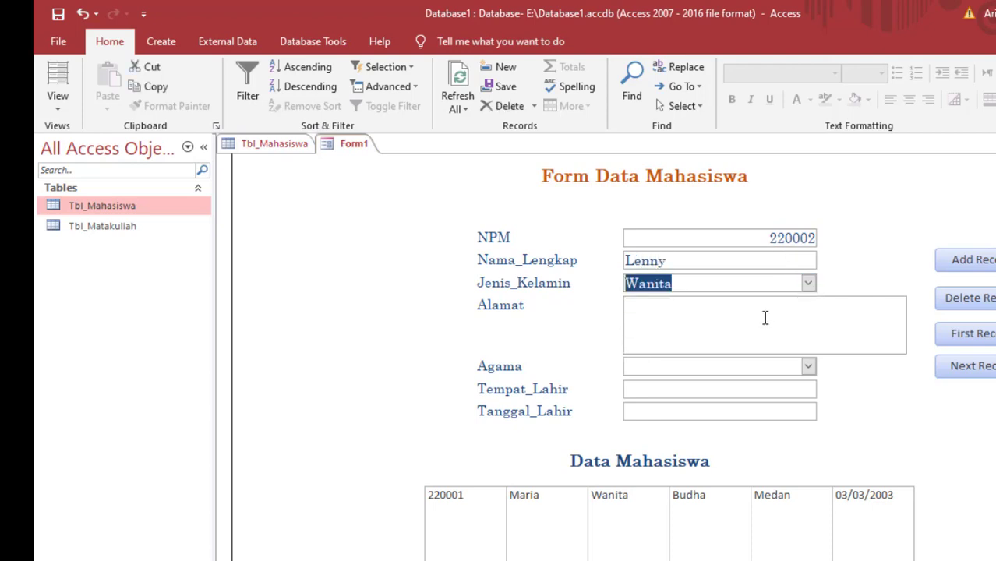
{"action": "left_click", "coordinate": [764, 318]}
{"action": "type", "text": "Jal"}
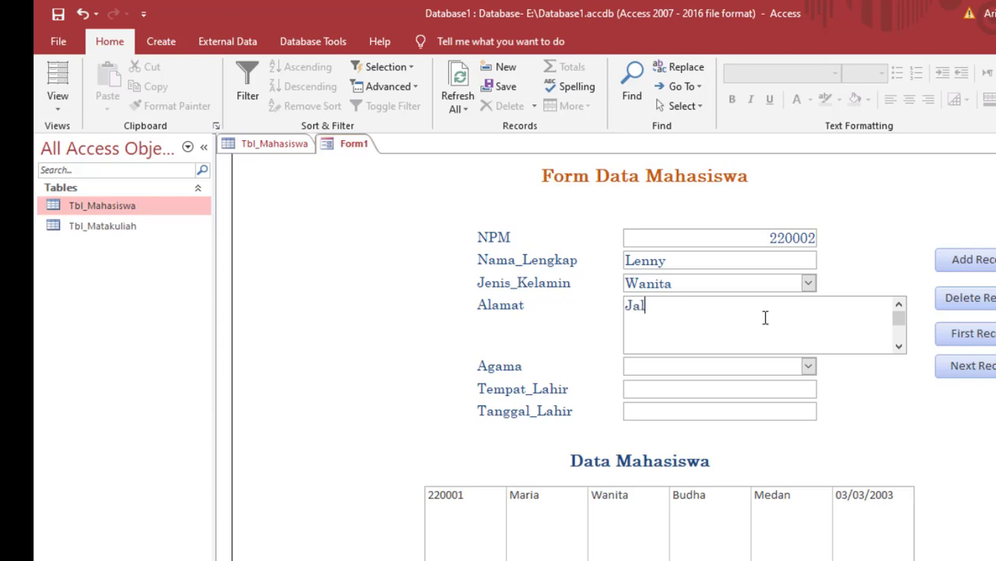
{"action": "type", "text": "an Menteng"}
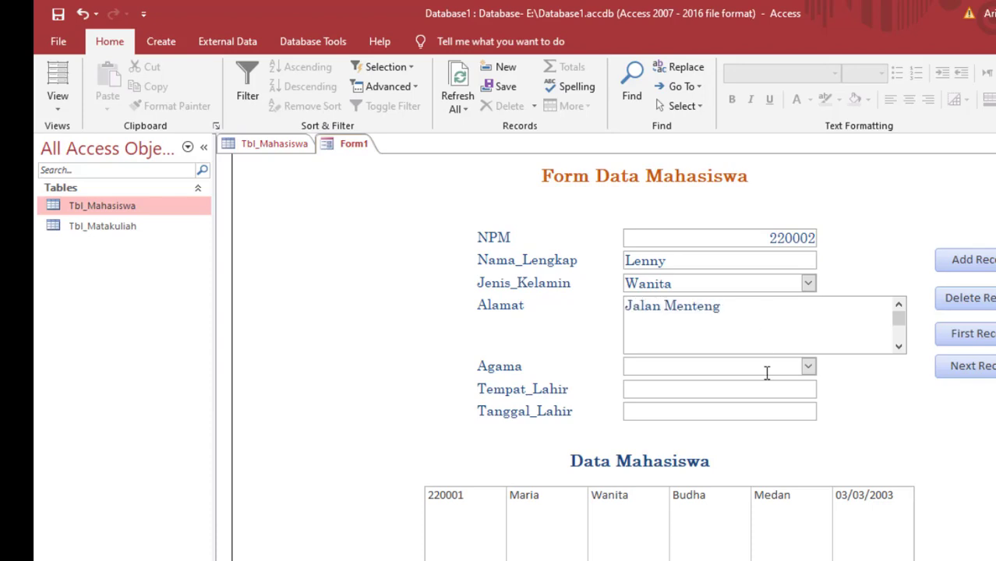
Set Agama to Hindu and Tempat_Lahir to Padang, and enter the student's date of birth in Tanggal_Lahir
{"action": "left_click", "coordinate": [808, 366]}
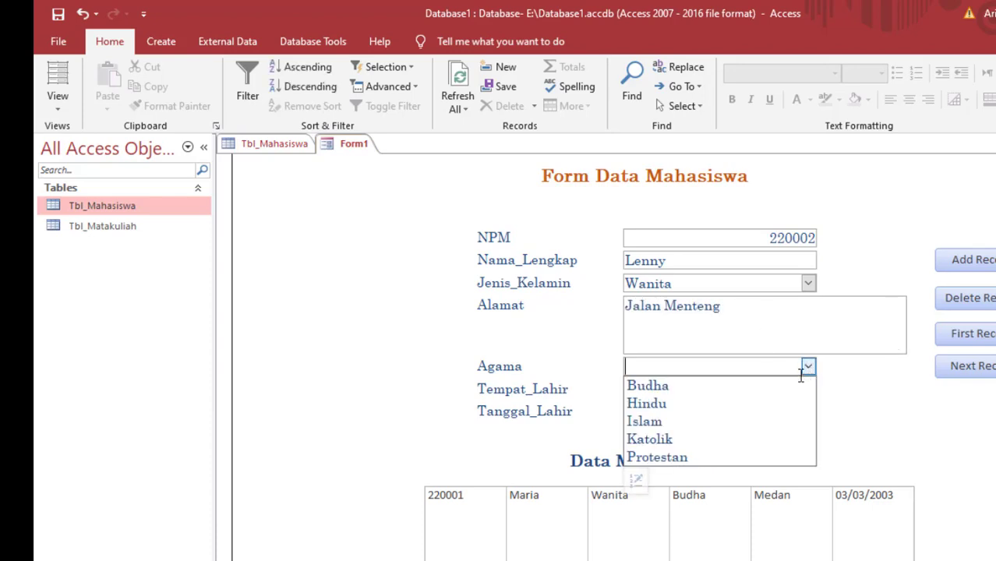
{"action": "left_click", "coordinate": [726, 401]}
{"action": "left_click", "coordinate": [702, 395]}
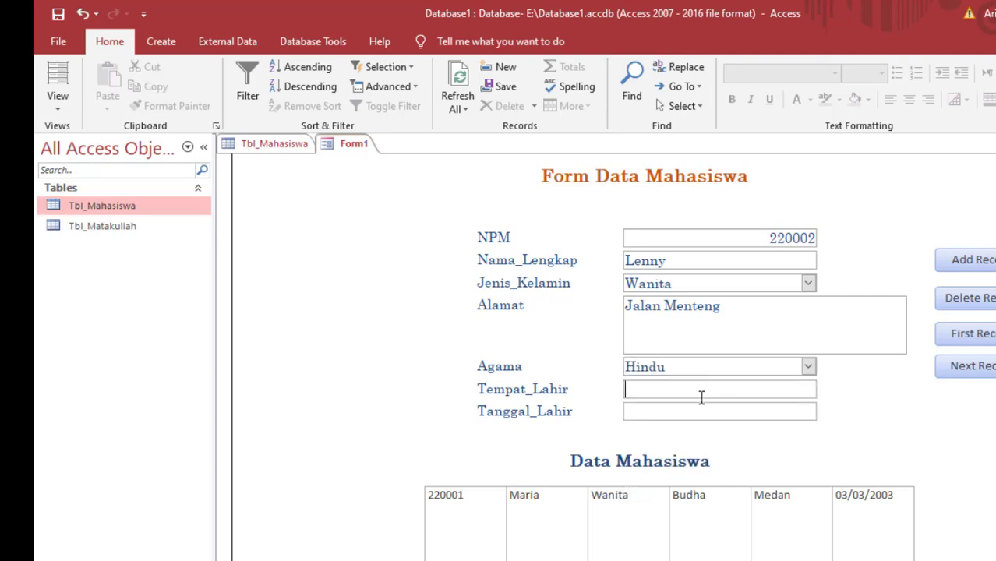
{"action": "type", "text": "Padang"}
{"action": "left_click", "coordinate": [718, 408]}
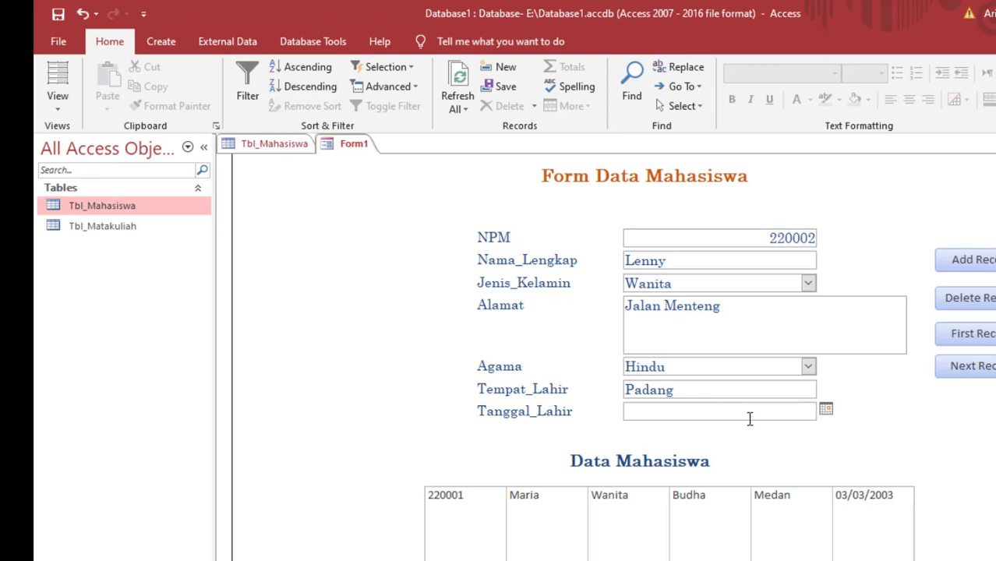
{"action": "type", "text": "01/01/2001"}
{"action": "key", "text": "Tab"}
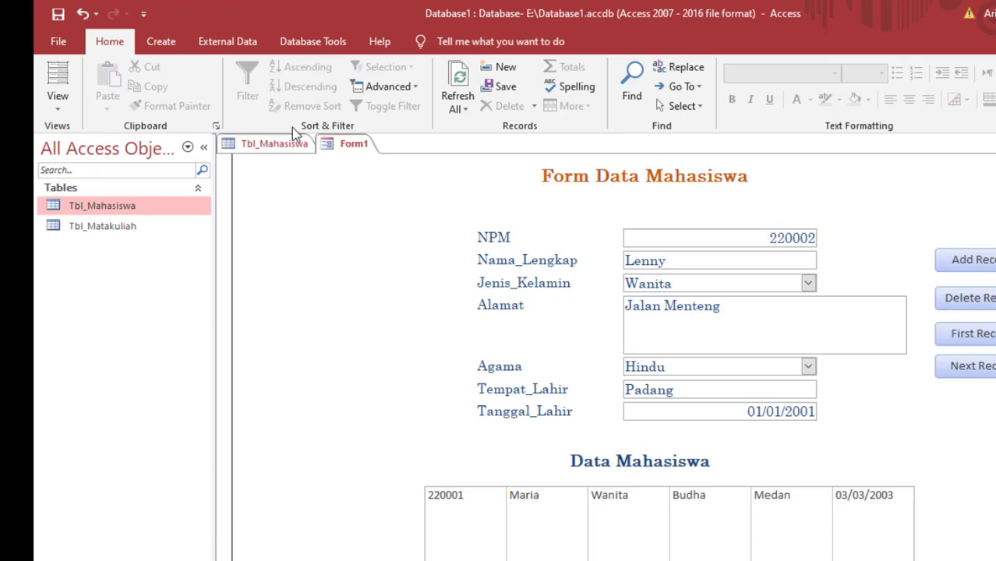
Check the new student's row in the Form1 list box and in the refreshed Tbl_Mahasiswa table
{"action": "left_click", "coordinate": [276, 144]}
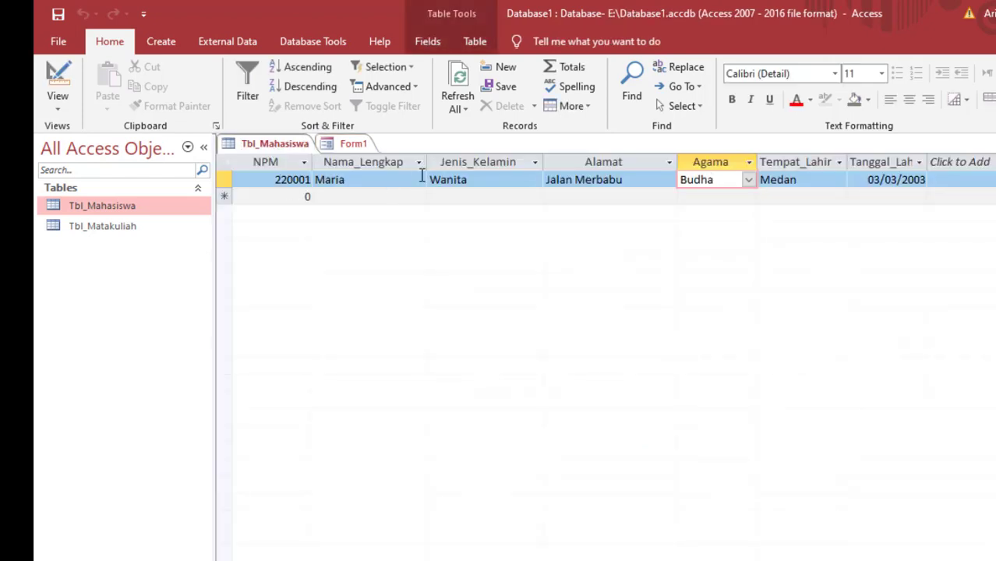
{"action": "left_click", "coordinate": [352, 145]}
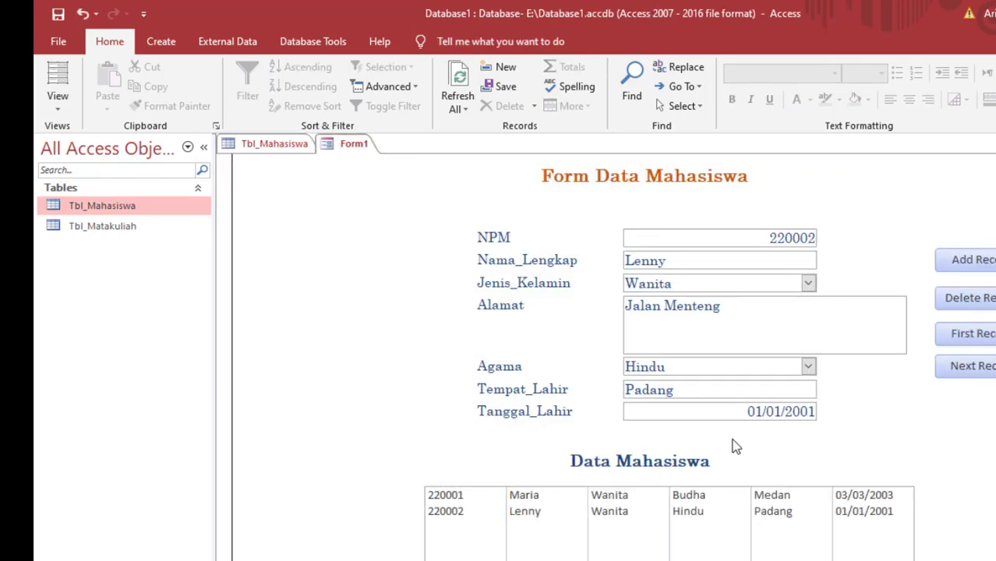
{"action": "left_click", "coordinate": [272, 144]}
{"action": "left_click", "coordinate": [457, 80]}
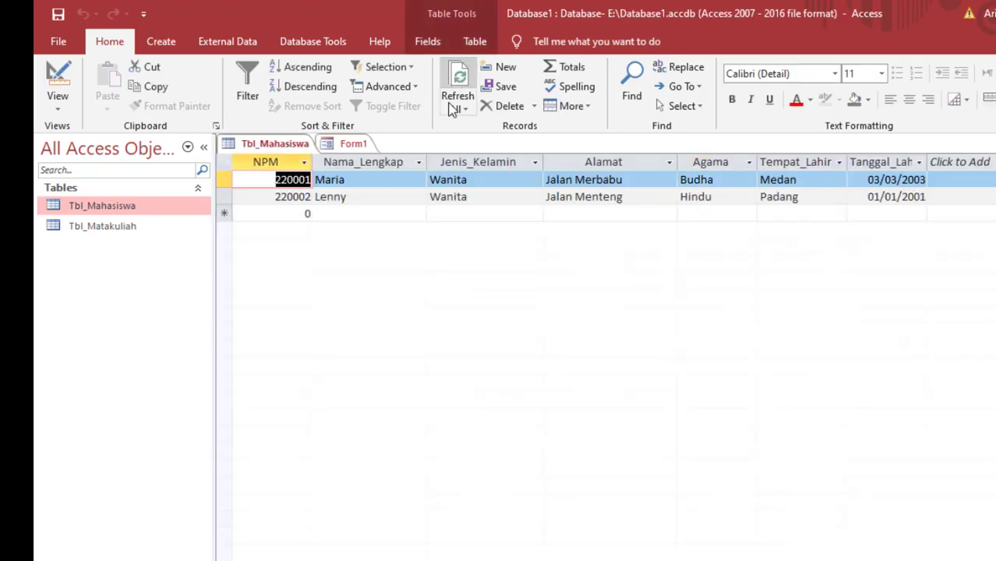
Return to Form1, add a new record, and fill in the next student's NPM and full name
{"action": "left_click", "coordinate": [347, 143]}
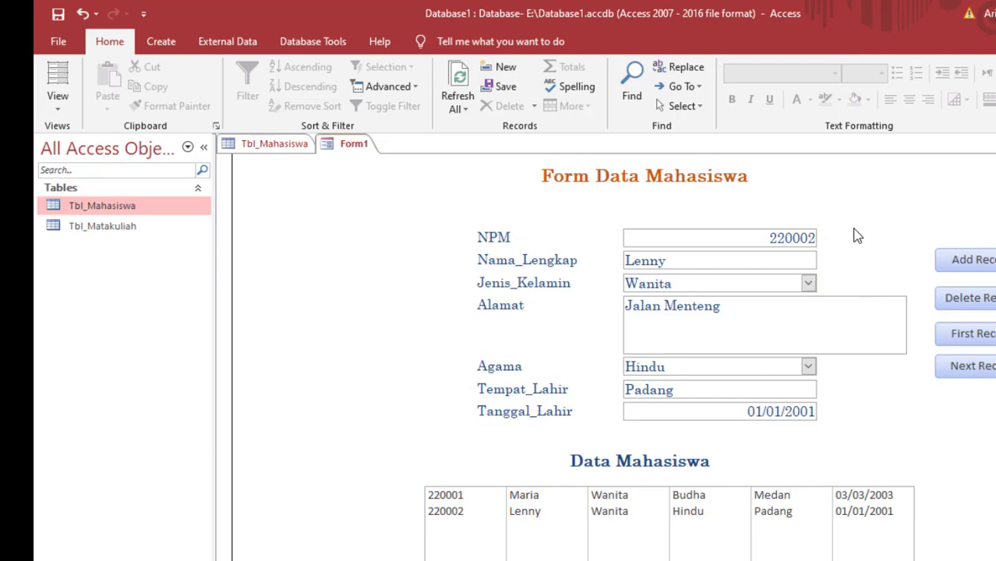
{"action": "left_click_drag", "start_coordinate": [810, 239], "coordinate": [818, 239]}
{"action": "left_click", "coordinate": [970, 259]}
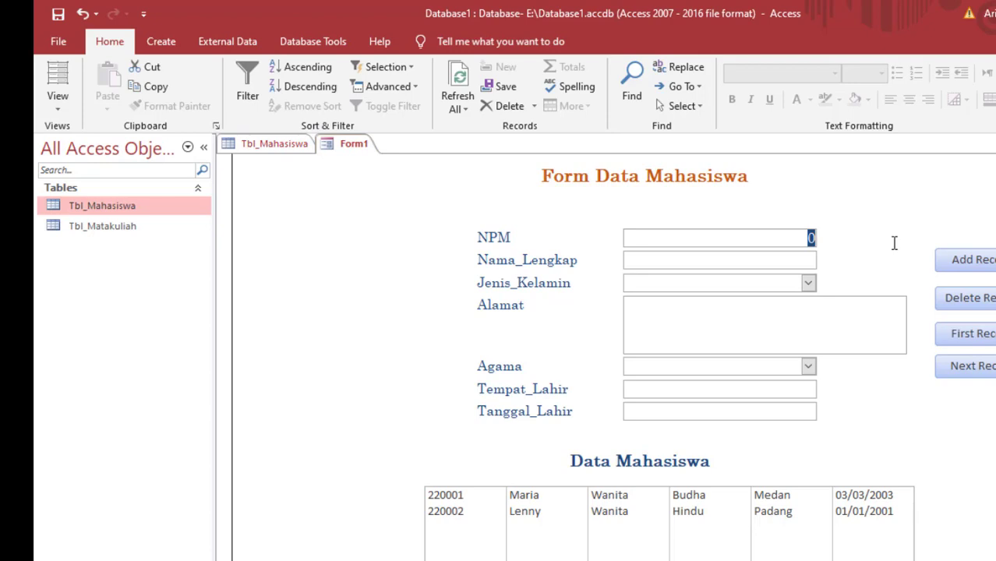
{"action": "type", "text": "220003"}
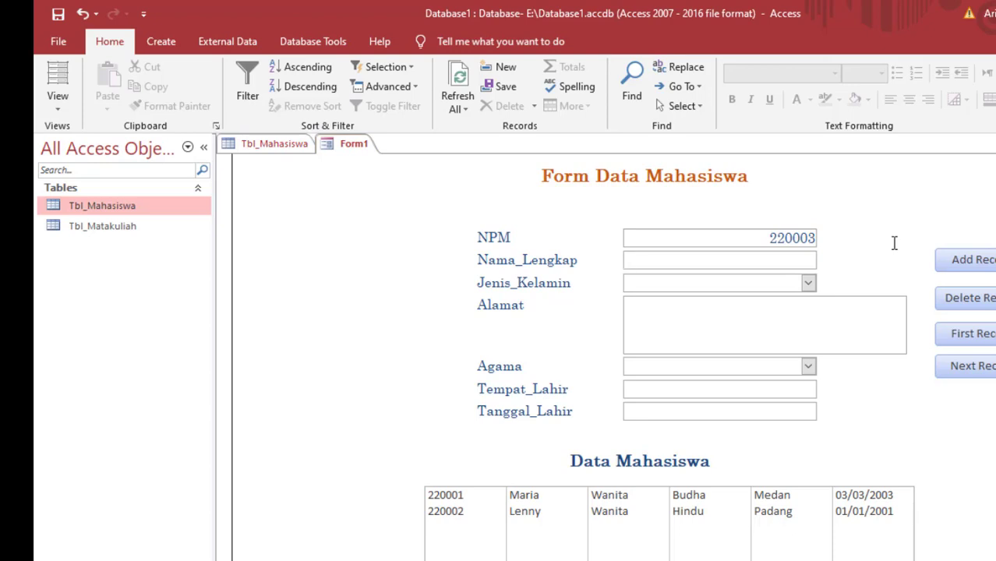
{"action": "key", "text": "Tab"}
{"action": "type", "text": "Jefry"}
{"action": "key", "text": "Tab"}
Set Jenis_Kelamin to Pria and enter the student's street address in Alamat
{"action": "left_click", "coordinate": [808, 285]}
{"action": "left_click", "coordinate": [776, 301]}
{"action": "left_click", "coordinate": [772, 313]}
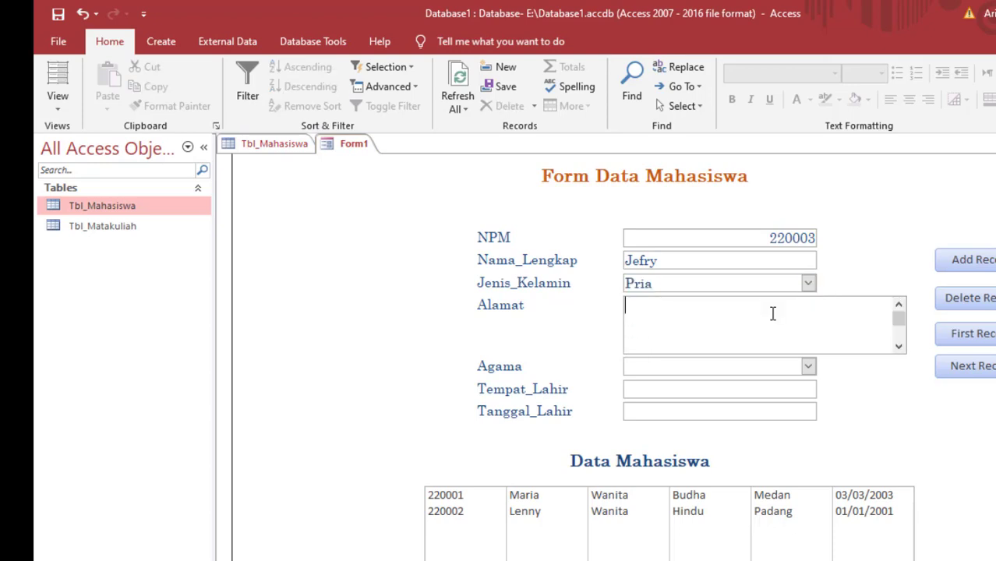
{"action": "type", "text": "Jalan Hin"}
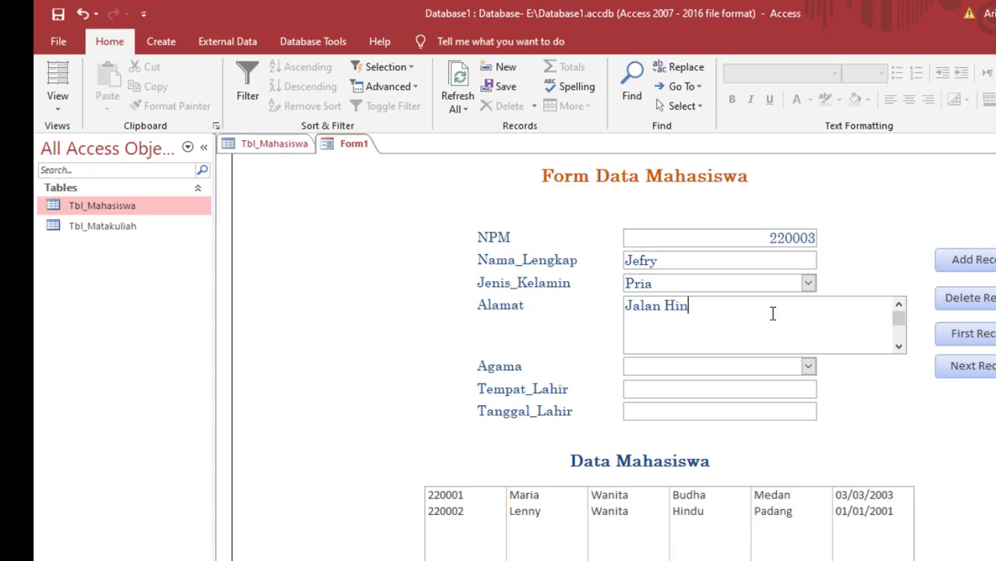
{"action": "type", "text": "dia"}
Set Agama to Islam and enter Kisaran as Tempat_Lahir
{"action": "left_click", "coordinate": [809, 370]}
{"action": "left_click", "coordinate": [809, 371]}
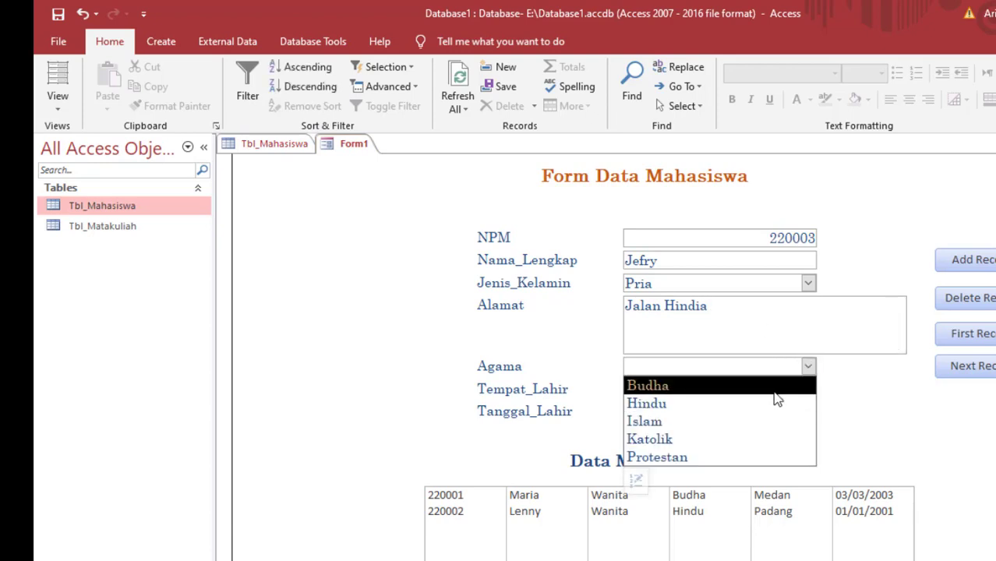
{"action": "left_click", "coordinate": [761, 425]}
{"action": "left_click", "coordinate": [760, 396]}
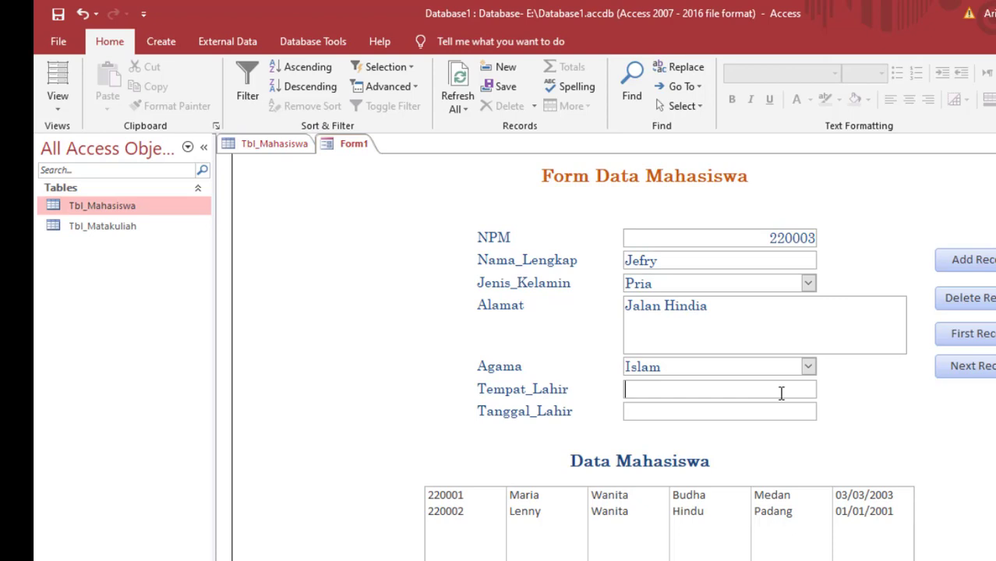
{"action": "type", "text": "Kisaran"}
Enter the student's date of birth in Tanggal_Lahir and commit the record to the list box
{"action": "left_click", "coordinate": [788, 406]}
{"action": "type", "text": "02/2"}
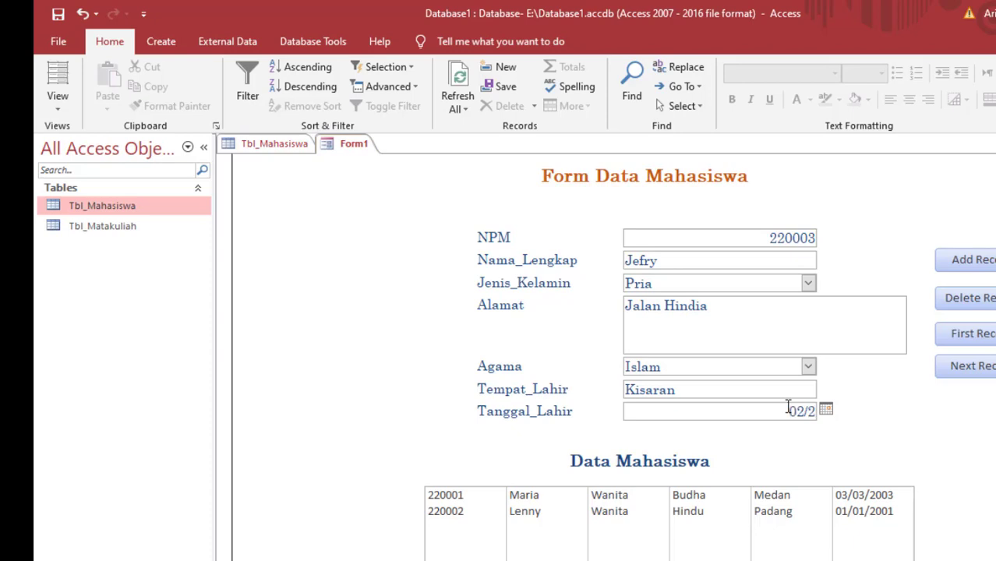
{"action": "key", "text": "BackSpace"}
{"action": "type", "text": "02/200"}
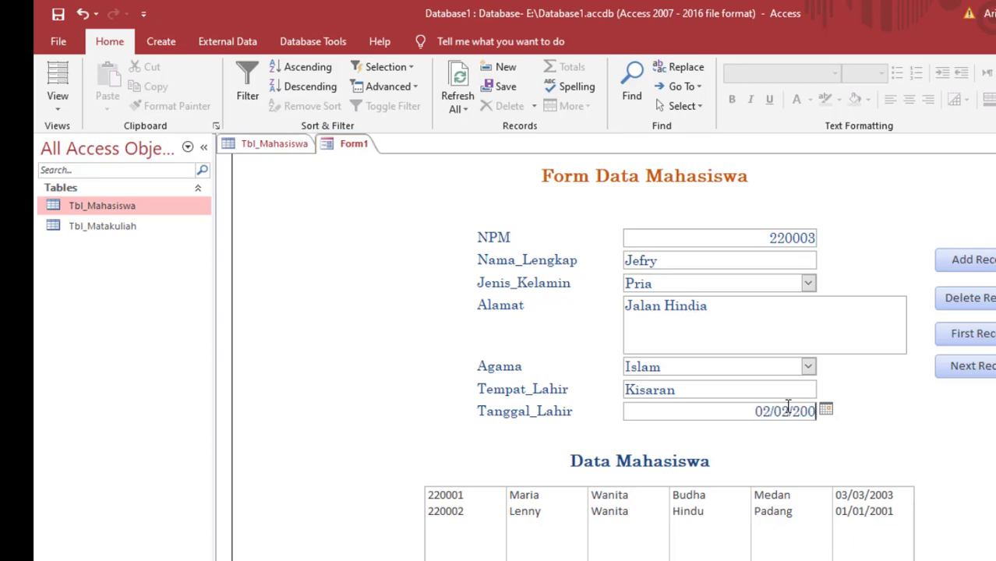
{"action": "type", "text": "3"}
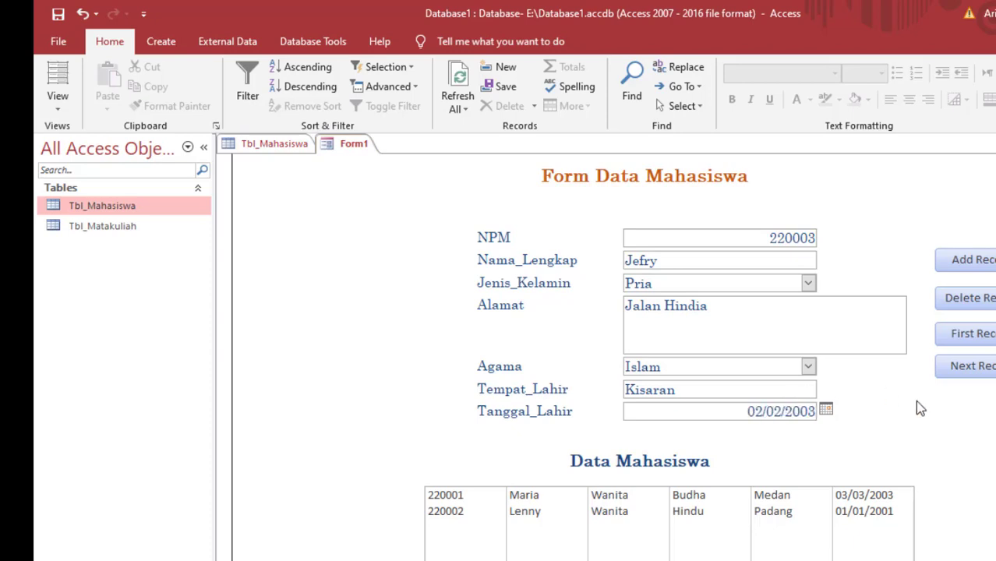
{"action": "key", "text": "Tab"}
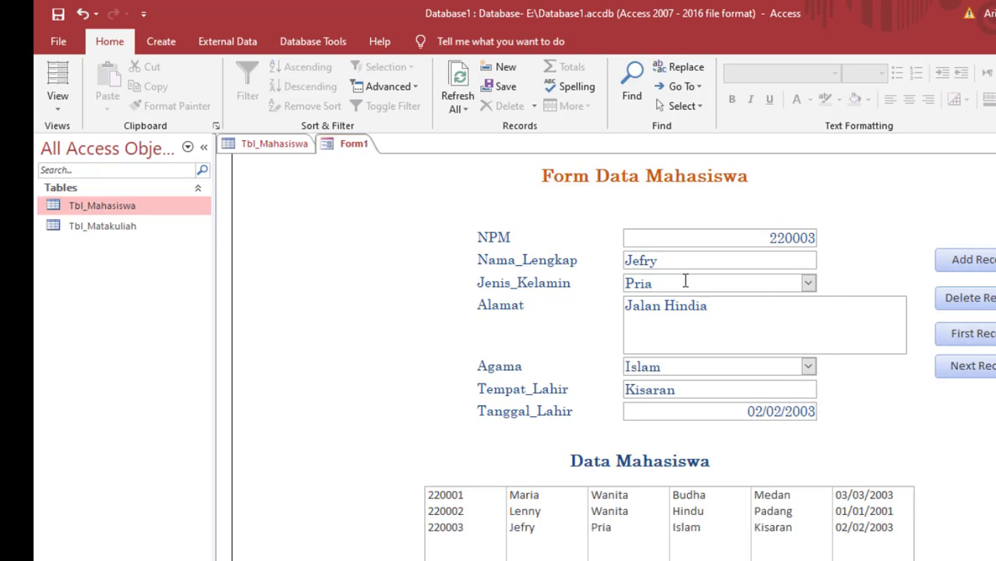
Add one more record on Form1 and fill in the student's NPM and full name
{"action": "left_click", "coordinate": [970, 259]}
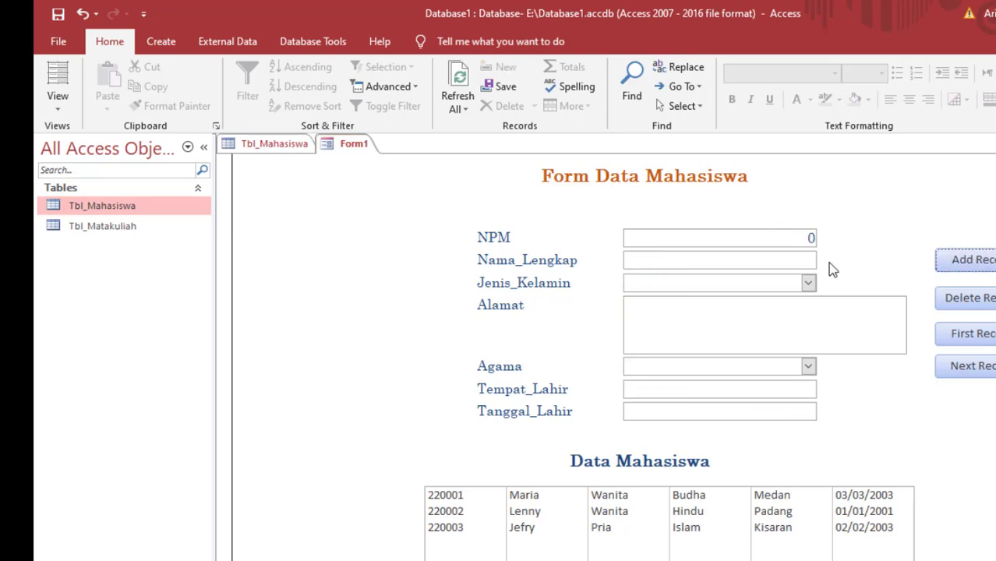
{"action": "double_click", "coordinate": [810, 238]}
{"action": "type", "text": "22"}
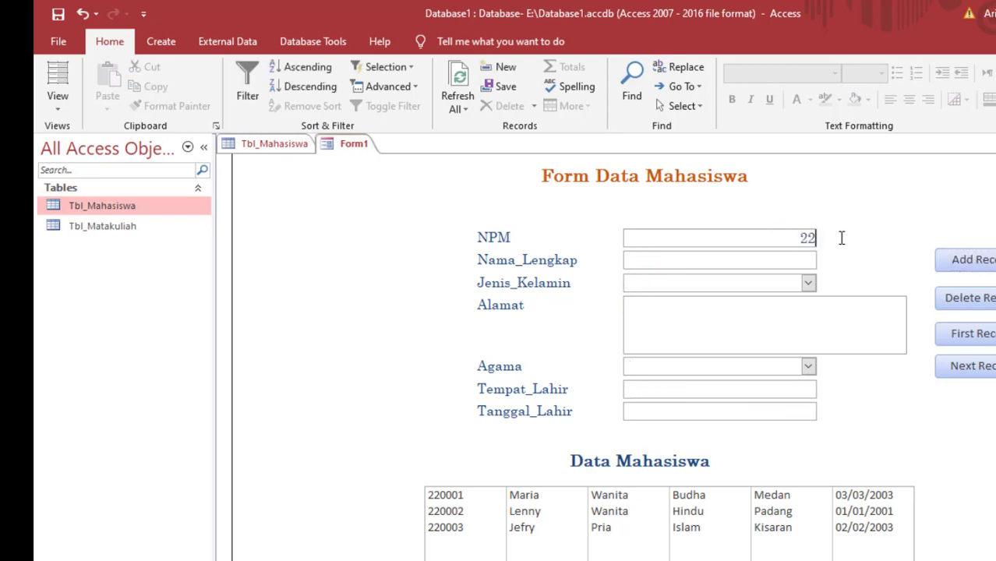
{"action": "type", "text": "000"}
{"action": "type", "text": "4"}
{"action": "key", "text": "Tab"}
{"action": "type", "text": "Gerry"}
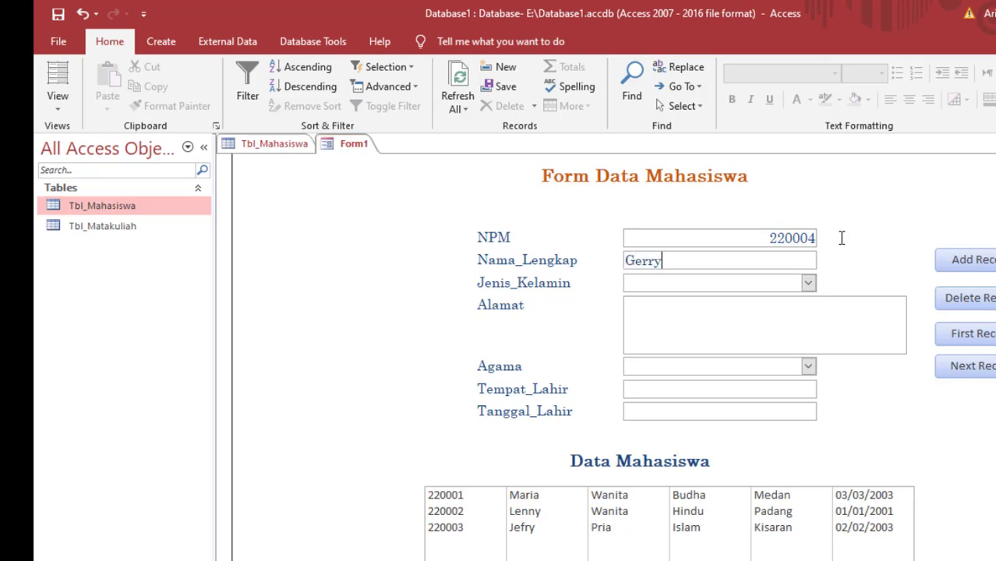
Set Jenis_Kelamin to Pria and fill in the student's street address
{"action": "left_click", "coordinate": [807, 283]}
{"action": "left_click", "coordinate": [763, 299]}
{"action": "left_click", "coordinate": [760, 310]}
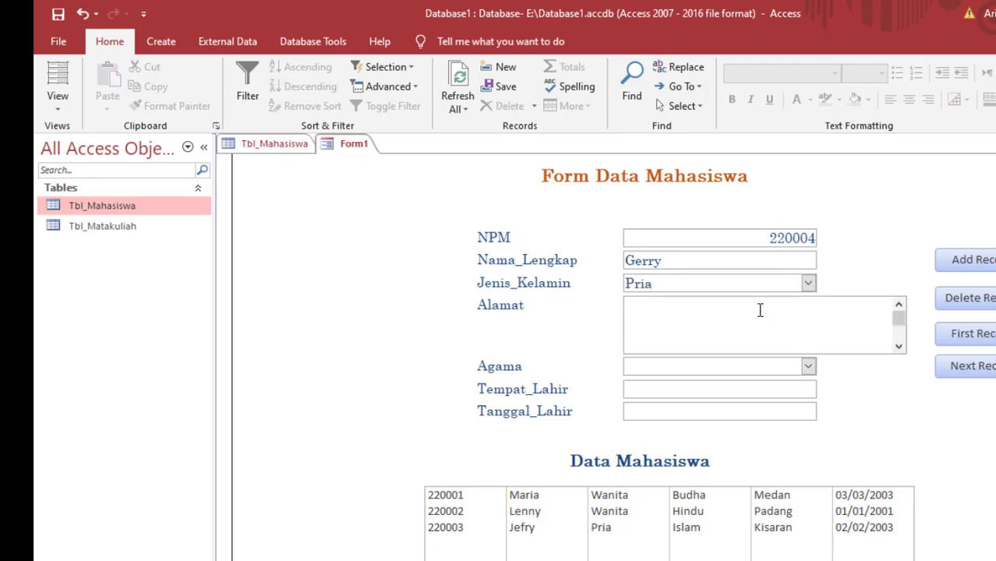
{"action": "type", "text": "Jalan Kenanga"}
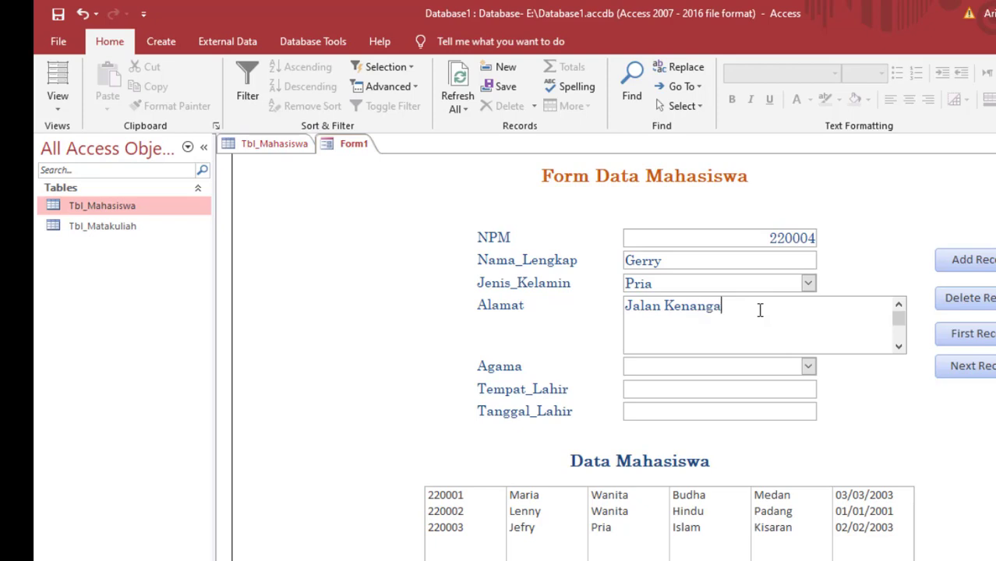
Set Agama to Katolik and enter Binjai as Tempat_Lahir
{"action": "left_click", "coordinate": [809, 367]}
{"action": "left_click", "coordinate": [776, 441]}
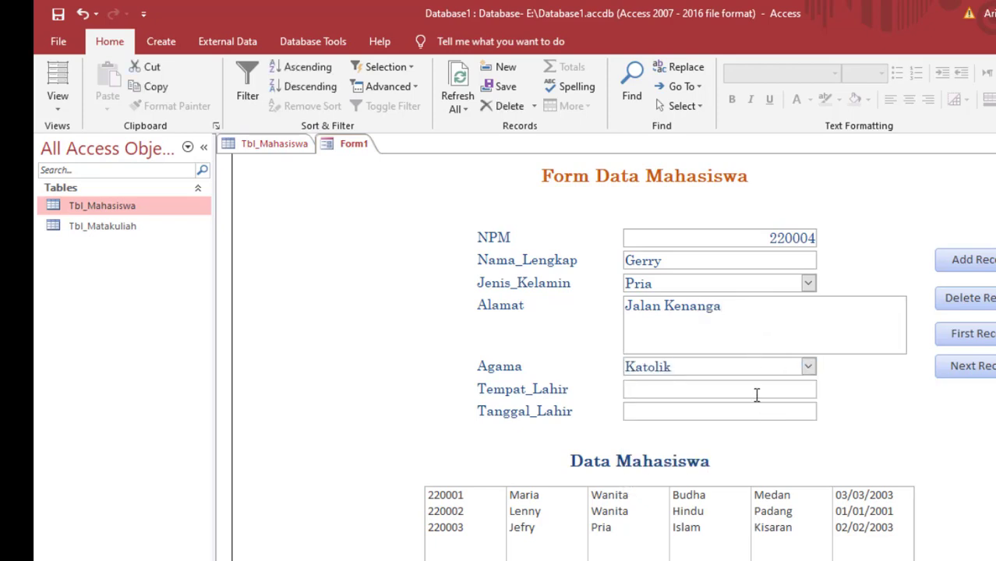
{"action": "left_click", "coordinate": [757, 387]}
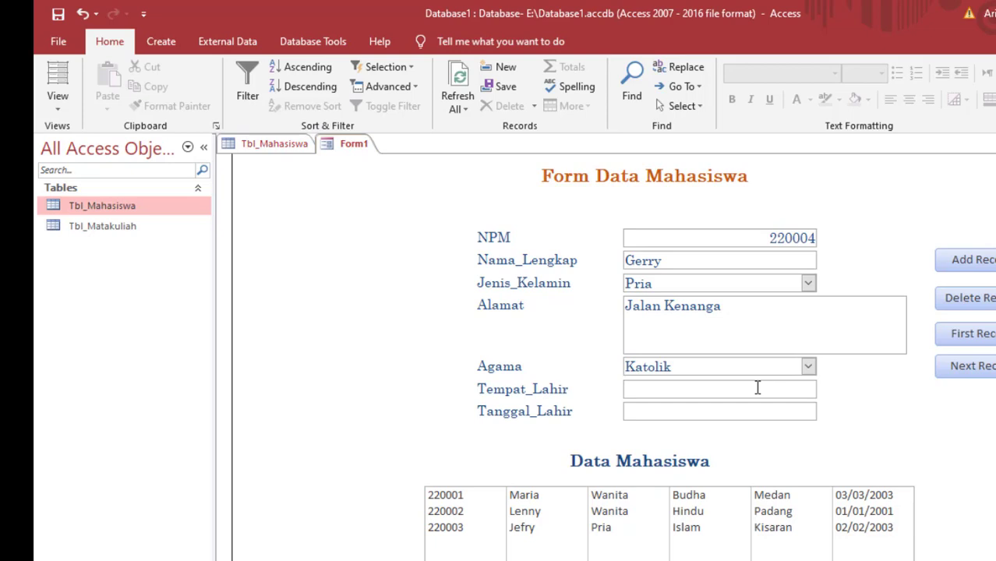
{"action": "type", "text": "Binjai"}
{"action": "left_click", "coordinate": [747, 409]}
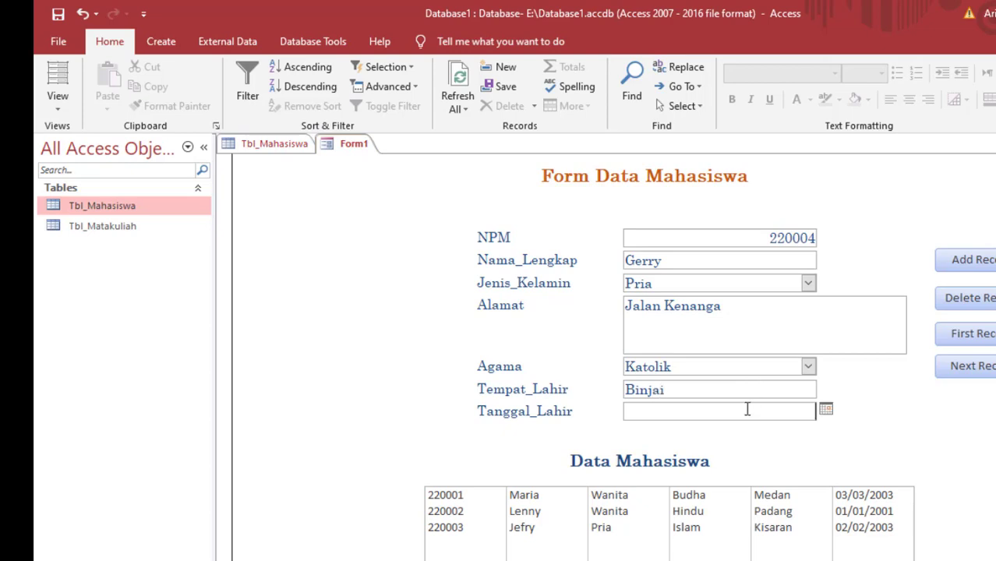
Enter the student's date of birth in Tanggal_Lahir and refresh the Data Mahasiswa list box with the new record
{"action": "type", "text": "05/10/2000"}
{"action": "key", "text": "Tab"}
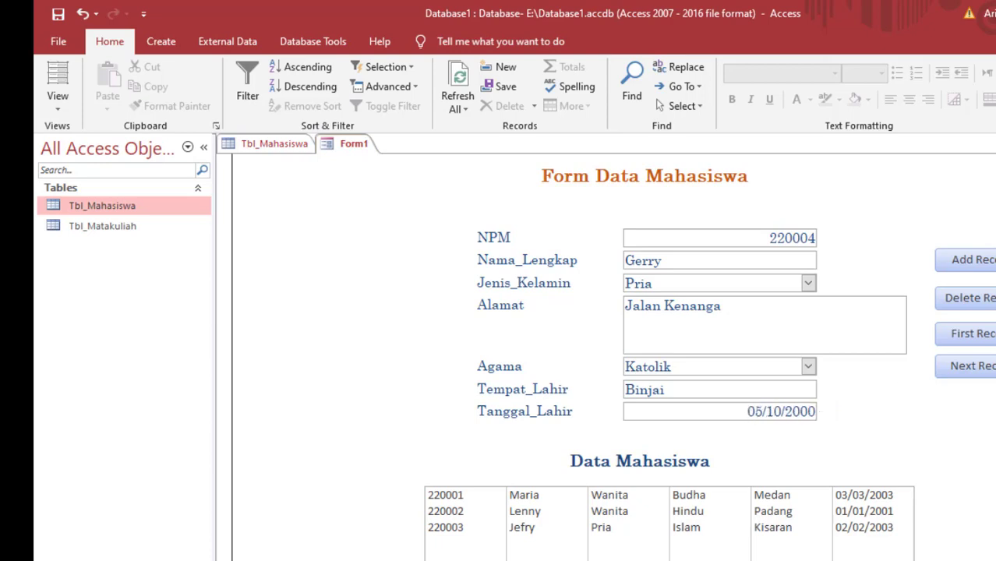
{"action": "key", "text": "F5"}
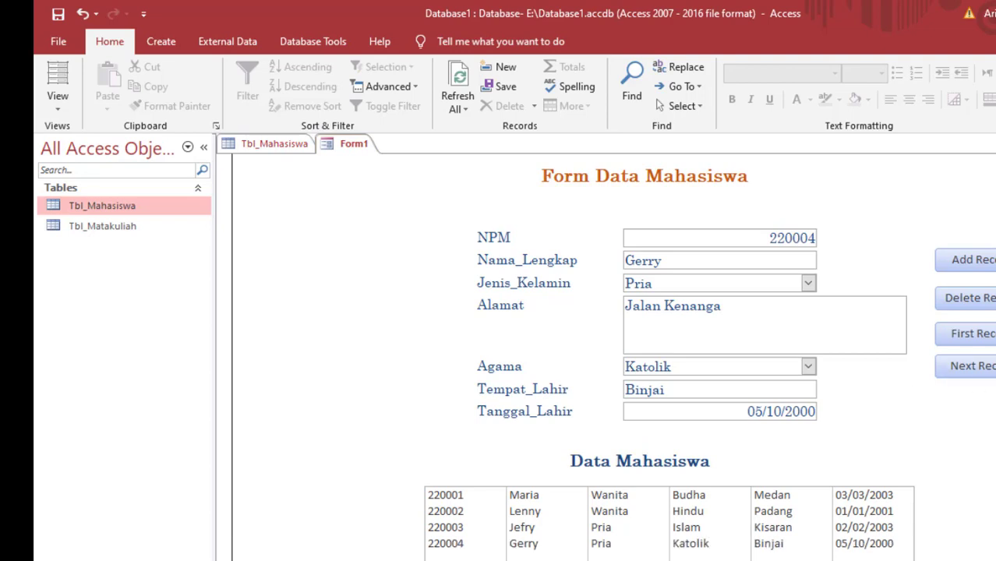
Refresh the Tbl_Mahasiswa datasheet to check the newly added student records, and return to Form1
{"action": "left_click", "coordinate": [275, 144]}
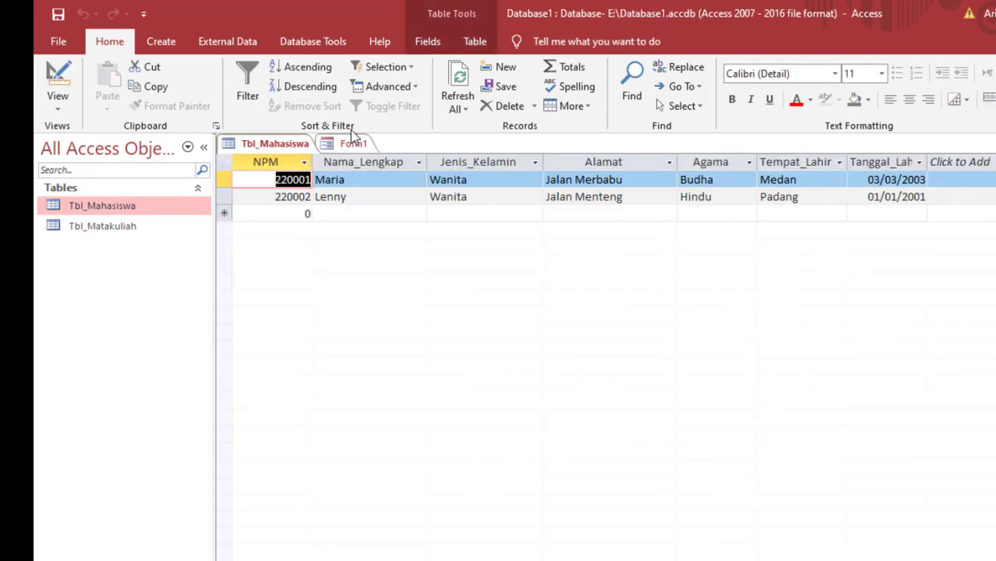
{"action": "left_click", "coordinate": [452, 76]}
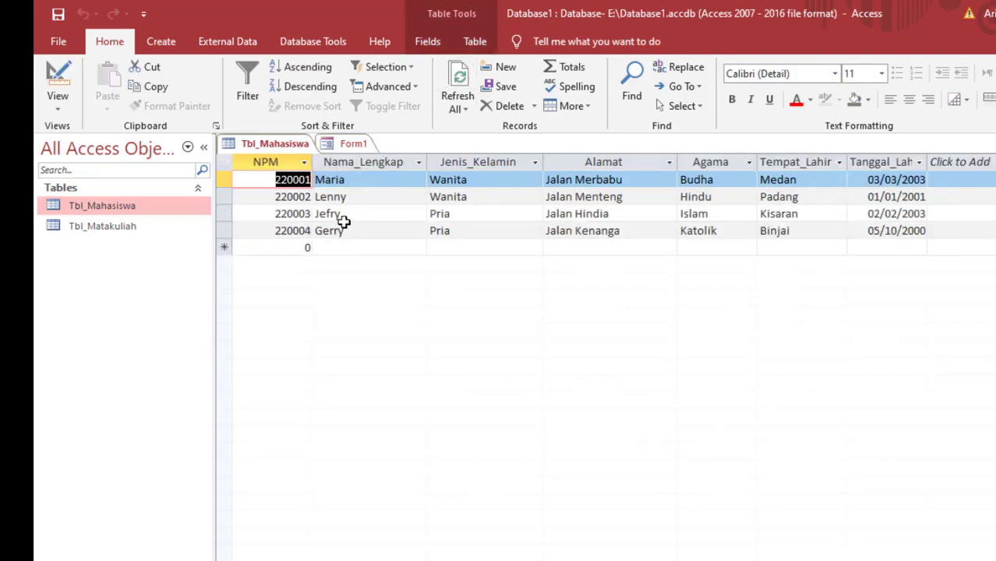
{"action": "left_click", "coordinate": [351, 144]}
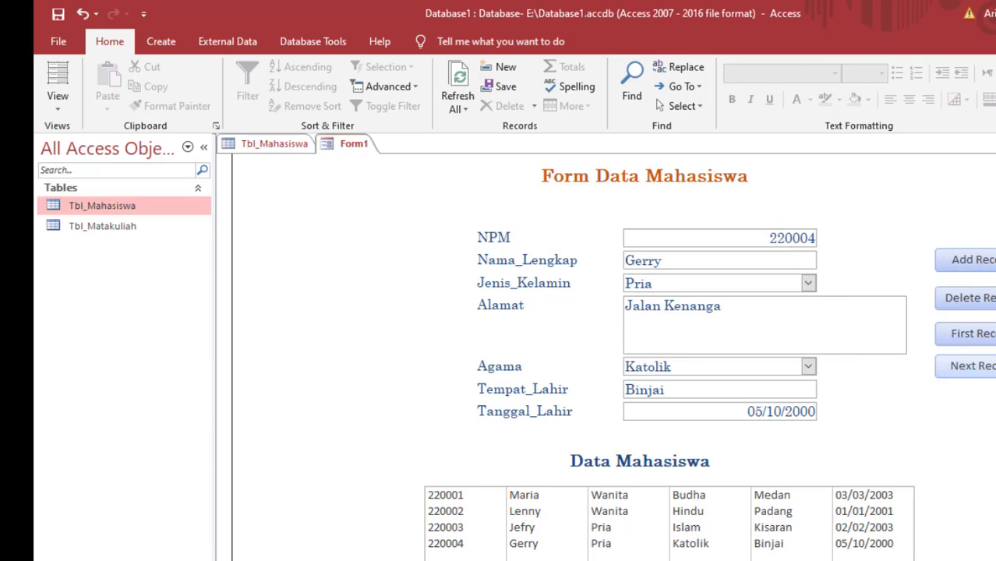
Test the First Record and Next Record commands on Form1 and go to the third student's record
{"action": "left_click", "coordinate": [669, 261]}
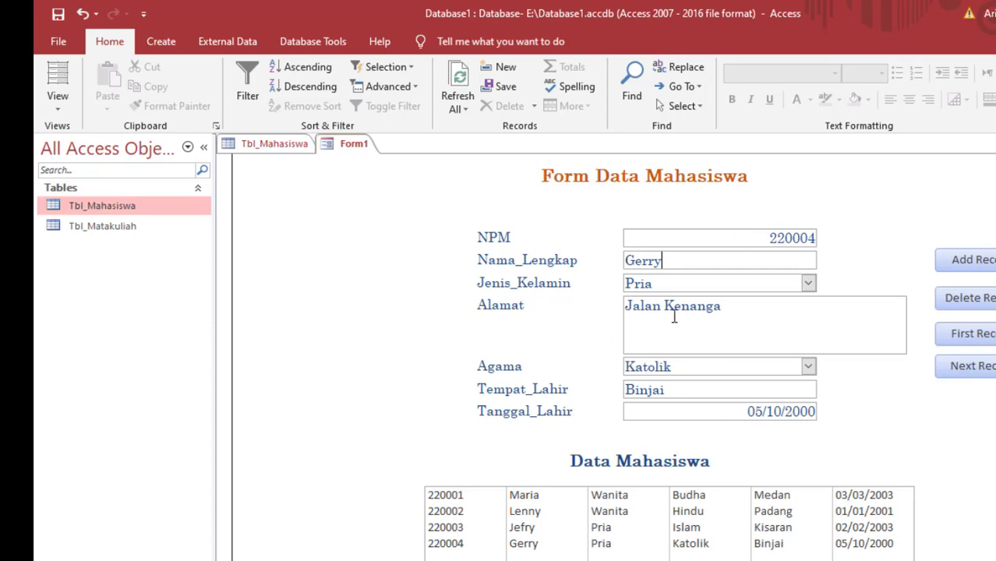
{"action": "left_click", "coordinate": [459, 532]}
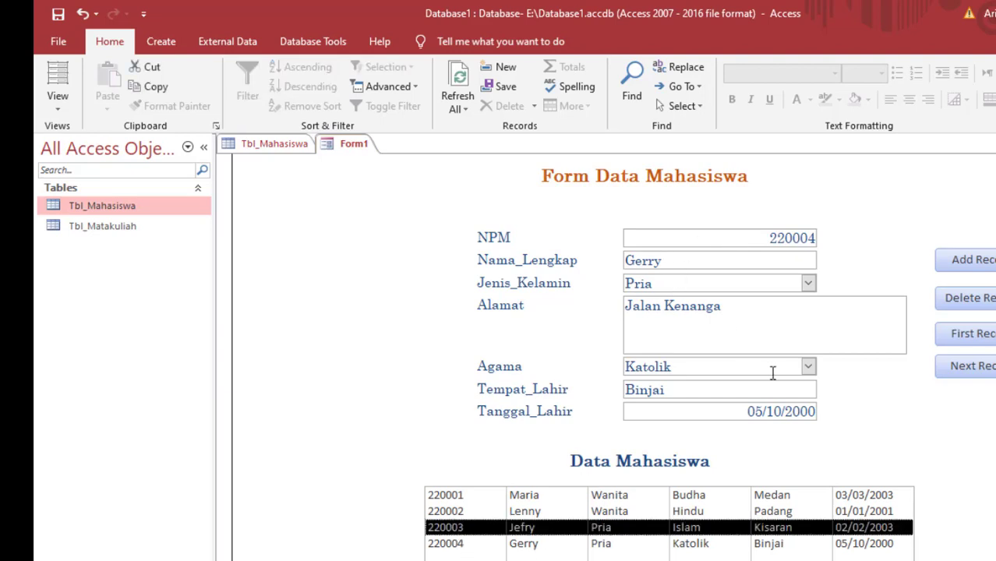
{"action": "left_click", "coordinate": [993, 339]}
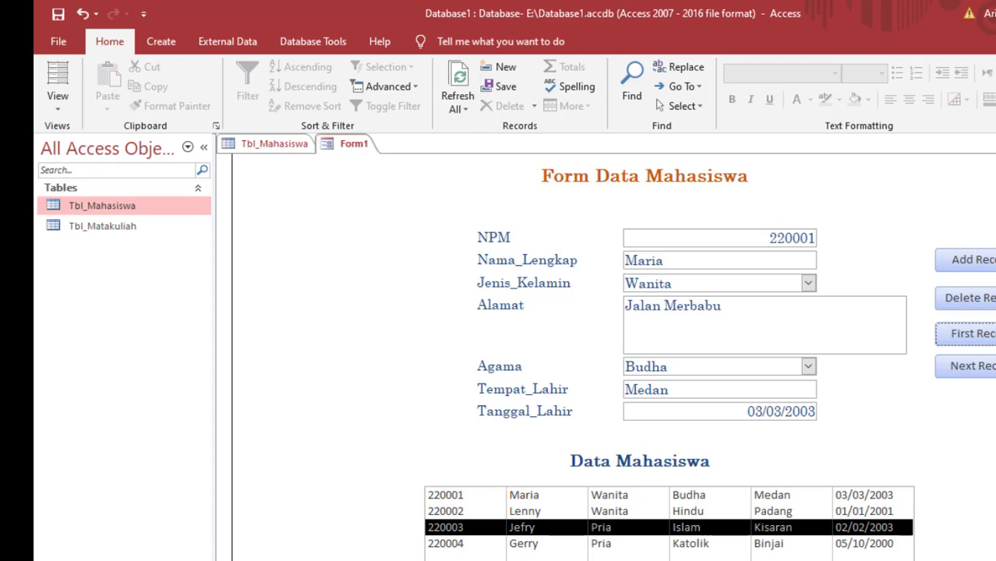
{"action": "left_click", "coordinate": [995, 334]}
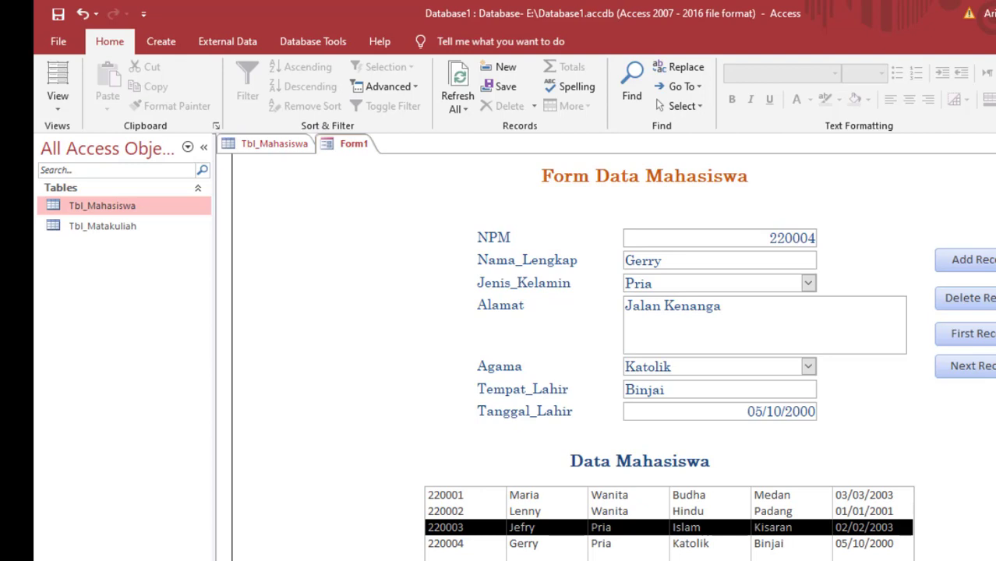
{"action": "left_click", "coordinate": [966, 365]}
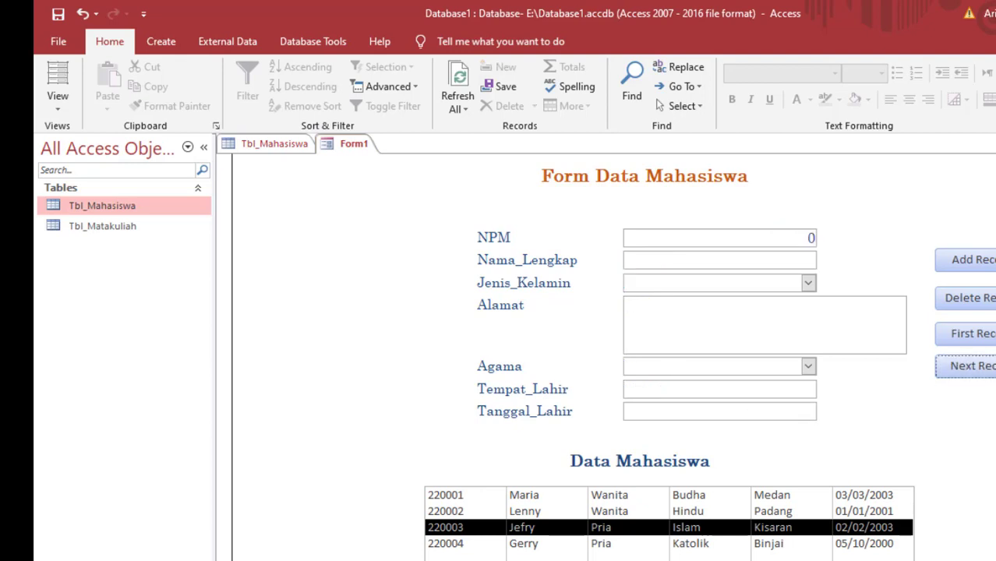
{"action": "left_click", "coordinate": [994, 366]}
{"action": "left_click", "coordinate": [995, 367]}
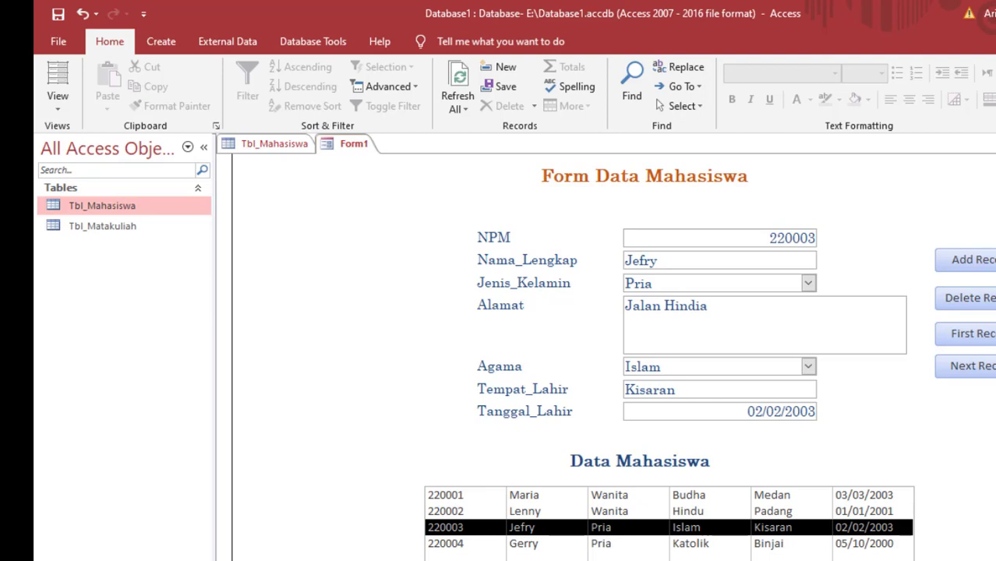
{"action": "left_click", "coordinate": [966, 366]}
{"action": "left_click", "coordinate": [995, 366]}
Append a second name to the third student's Nama_Lengkap and update the list box
{"action": "left_click", "coordinate": [744, 263]}
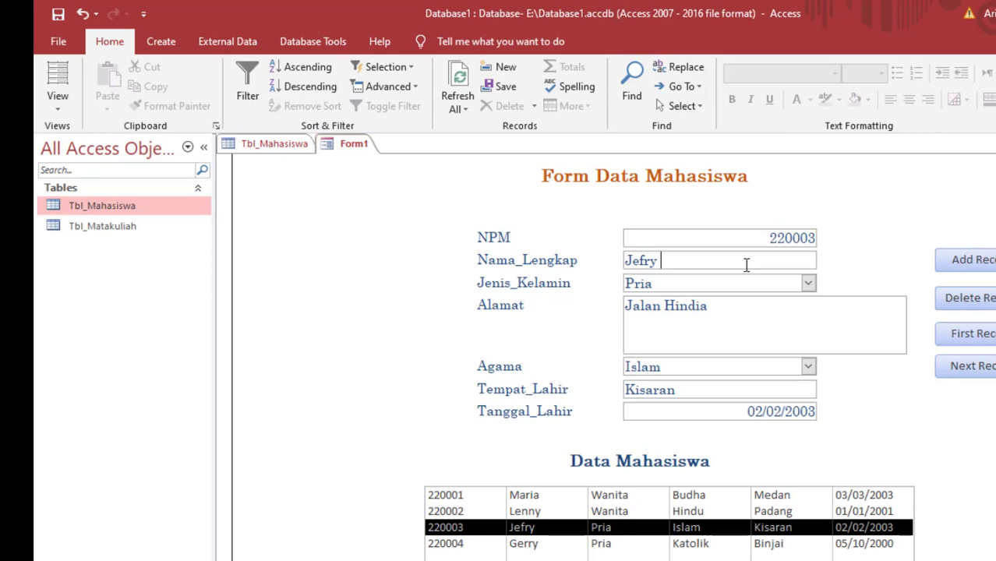
{"action": "type", "text": "William"}
{"action": "left_click_drag", "start_coordinate": [732, 260], "coordinate": [658, 260]}
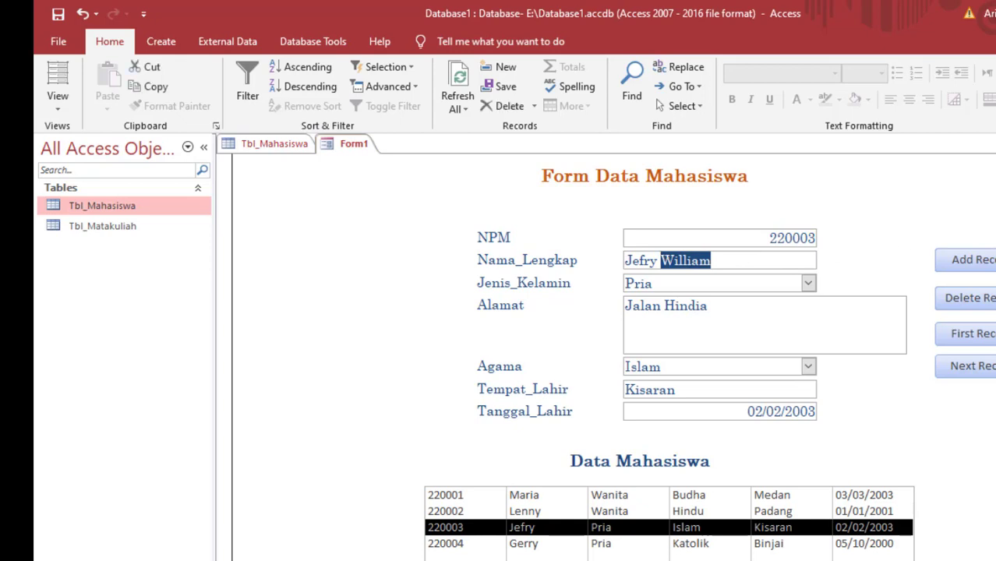
{"action": "left_click", "coordinate": [995, 260]}
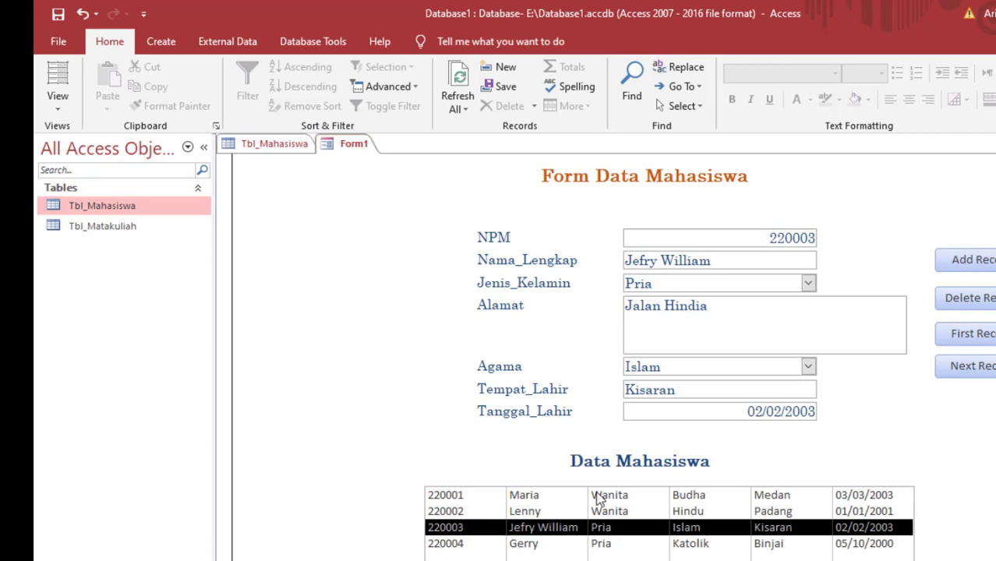
Set the third student's Jenis_Kelamin to Wanita and update the list box
{"action": "left_click", "coordinate": [808, 283]}
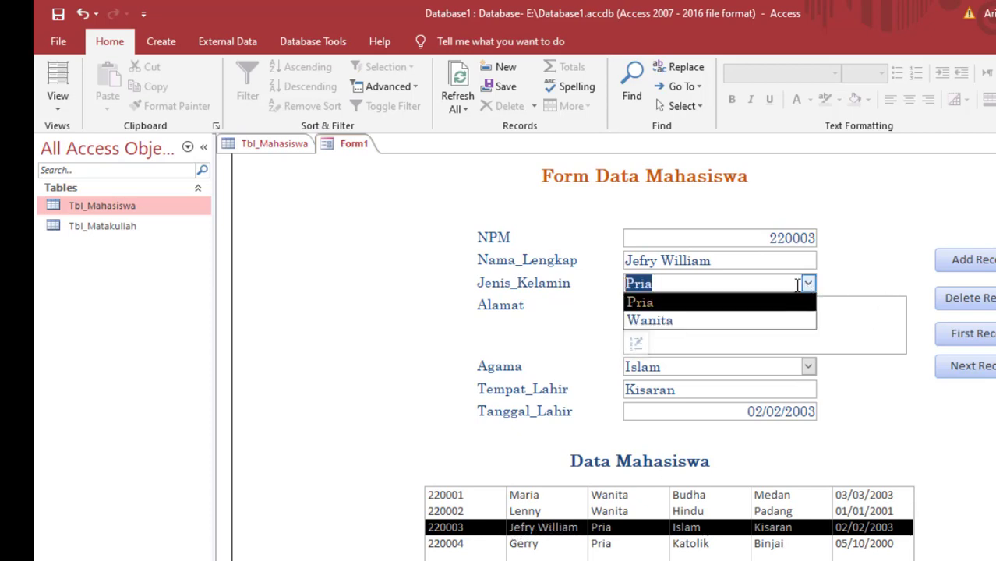
{"action": "left_click", "coordinate": [745, 320]}
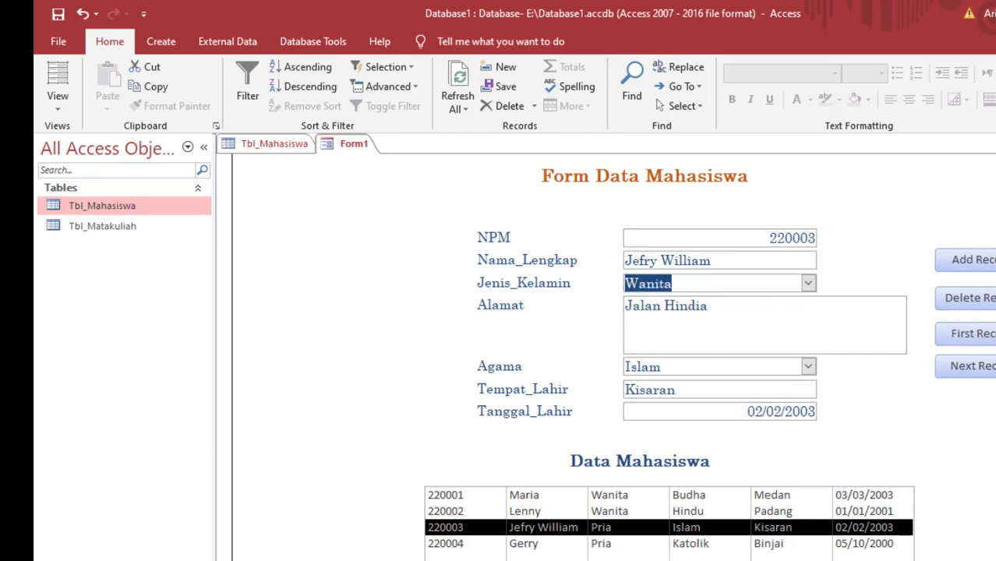
{"action": "left_click", "coordinate": [994, 299]}
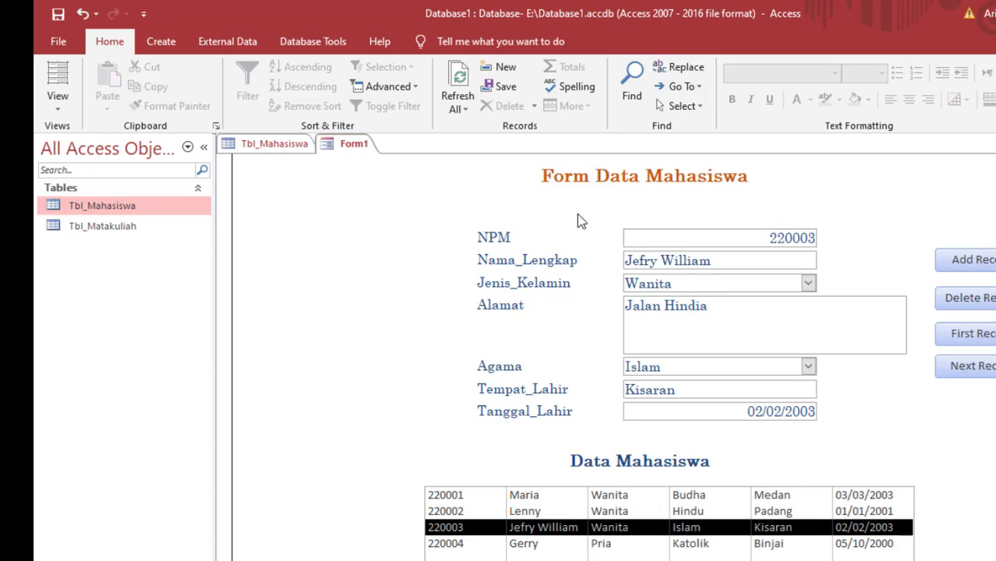
Check the third student's edited Nama_Lengkap and Jenis_Kelamin in the Tbl_Mahasiswa table, and return to Form1
{"action": "left_click", "coordinate": [246, 144]}
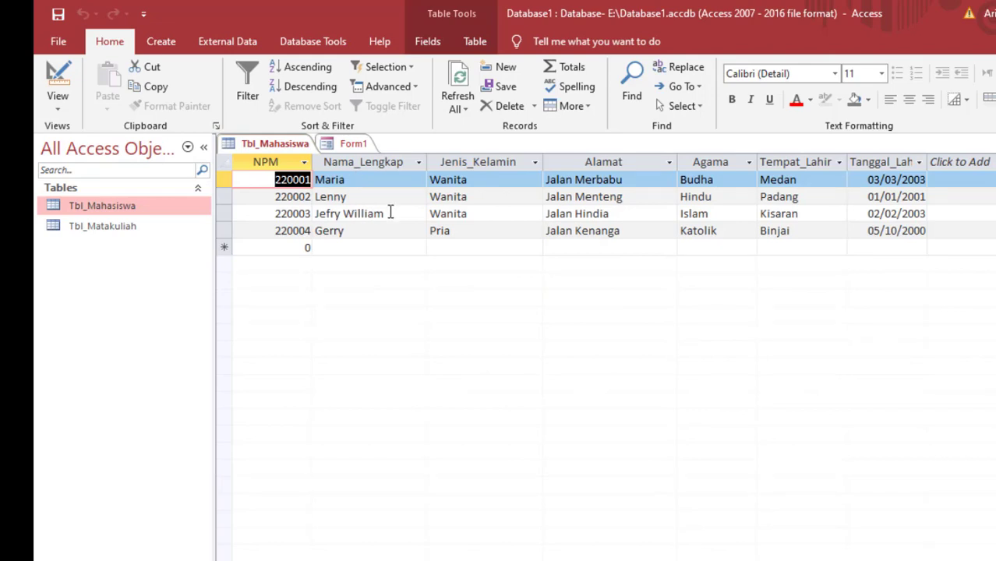
{"action": "left_click", "coordinate": [456, 214]}
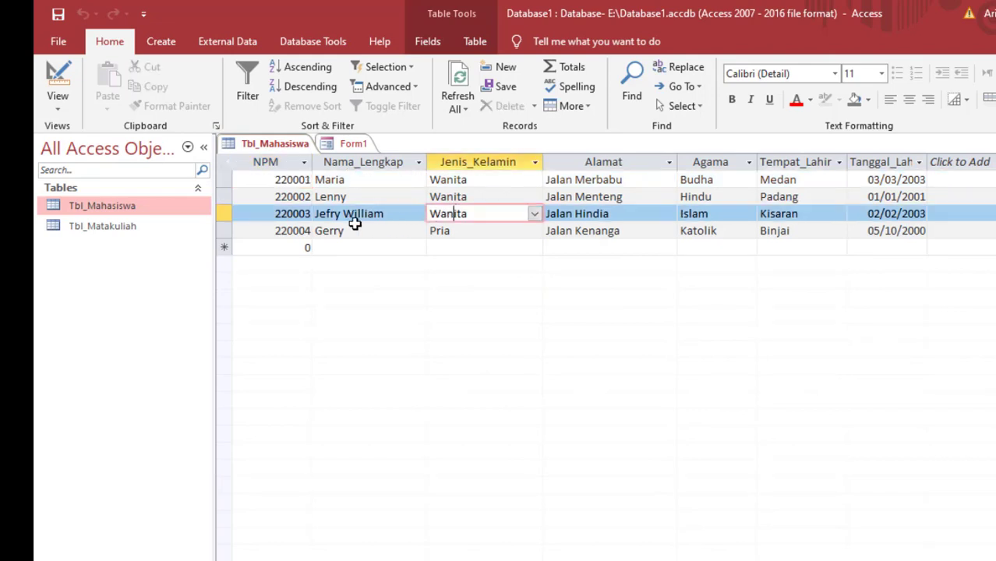
{"action": "left_click", "coordinate": [344, 214]}
{"action": "left_click", "coordinate": [452, 214]}
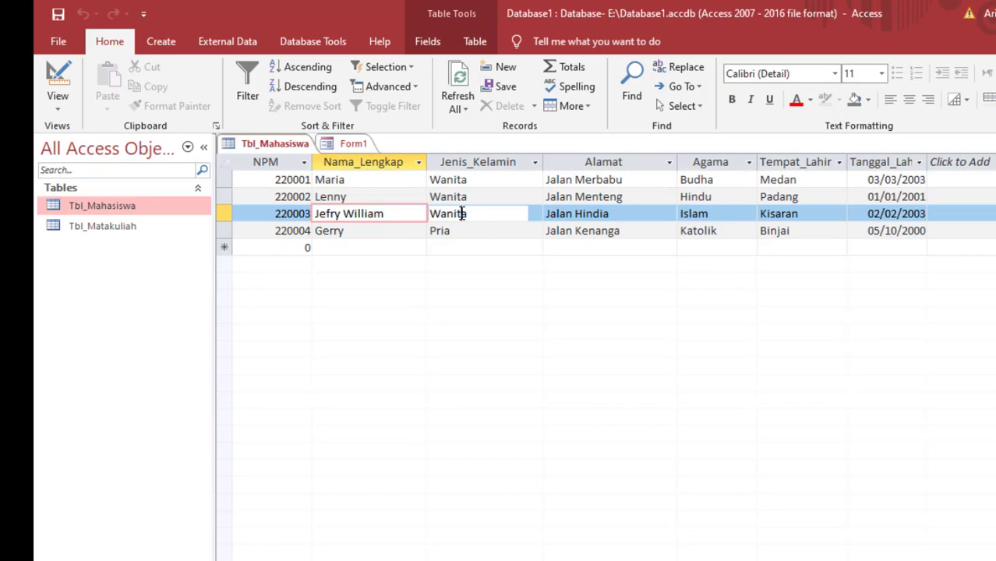
{"action": "left_click", "coordinate": [378, 213]}
{"action": "left_click", "coordinate": [469, 214]}
{"action": "left_click", "coordinate": [351, 144]}
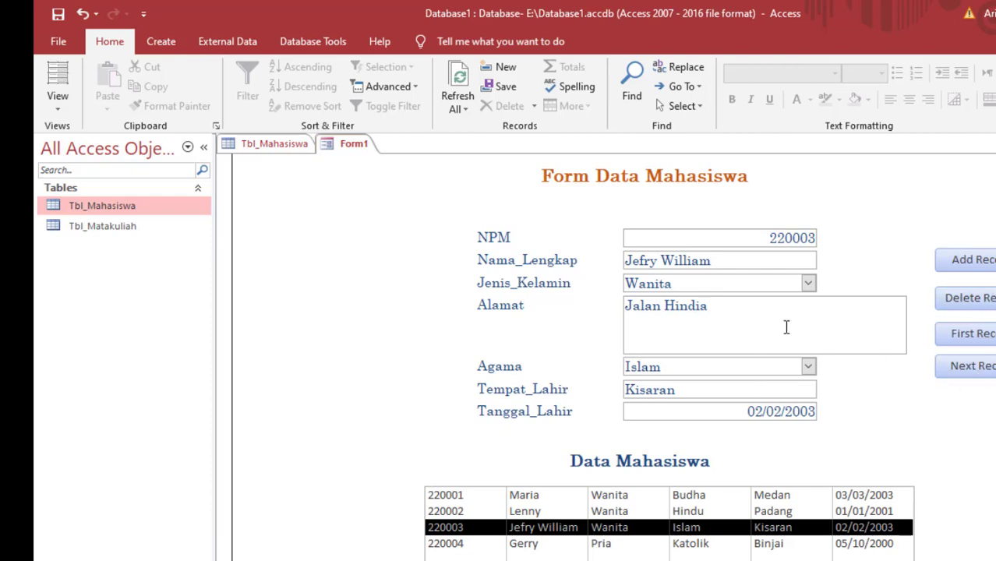
Close the data entry form, saving its design under the name Form1
{"action": "scroll", "coordinate": [780, 327], "scroll_direction": "up", "scroll_amount": 1}
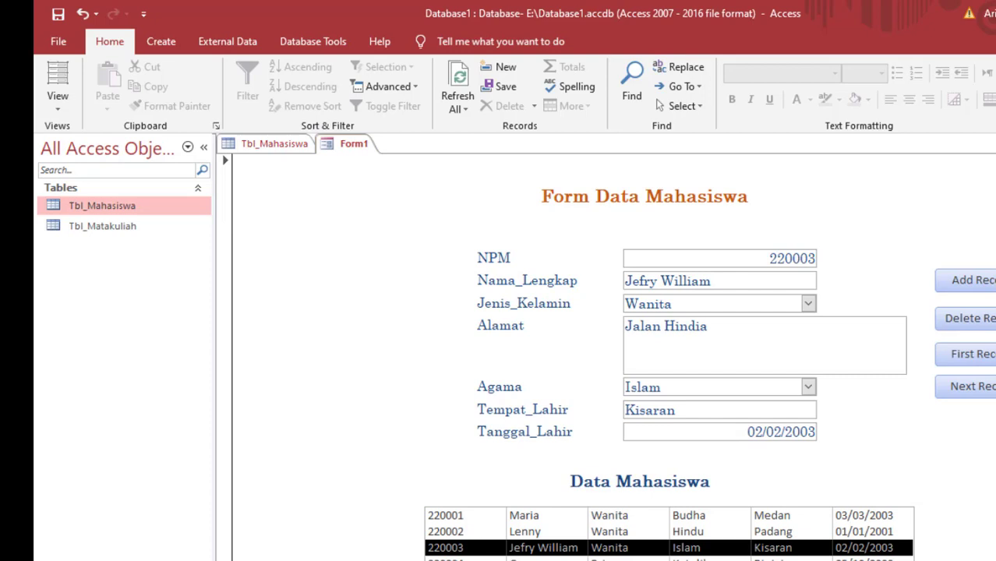
{"action": "key", "text": "ctrl+w"}
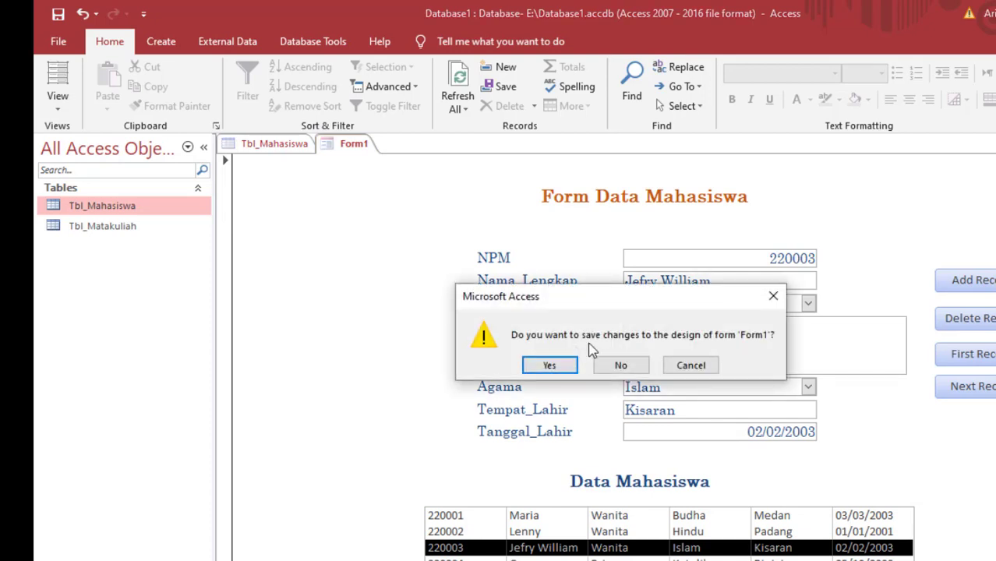
{"action": "left_click", "coordinate": [549, 364]}
{"action": "left_click", "coordinate": [556, 225]}
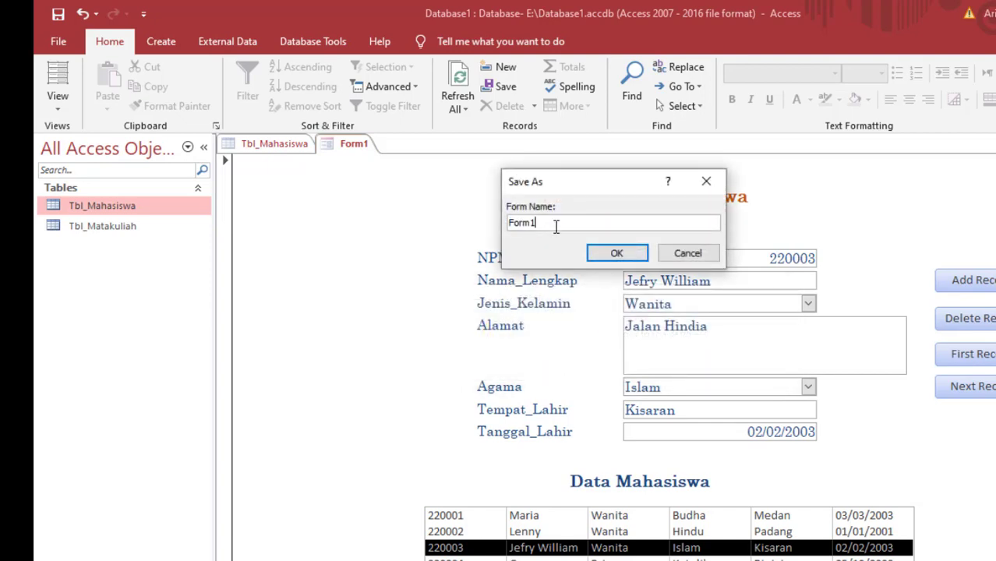
{"action": "left_click", "coordinate": [623, 253]}
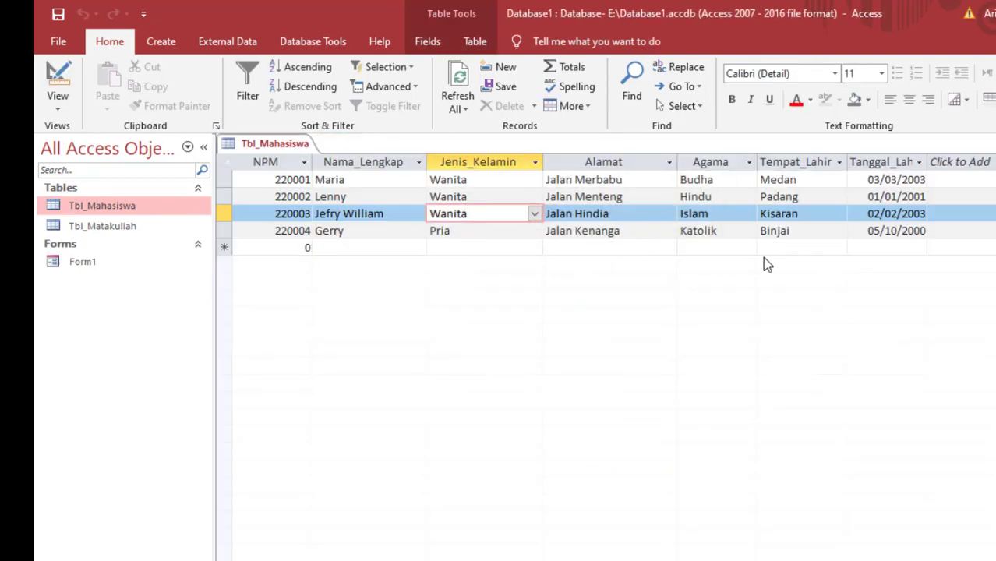
{"action": "left_click", "coordinate": [59, 266]}
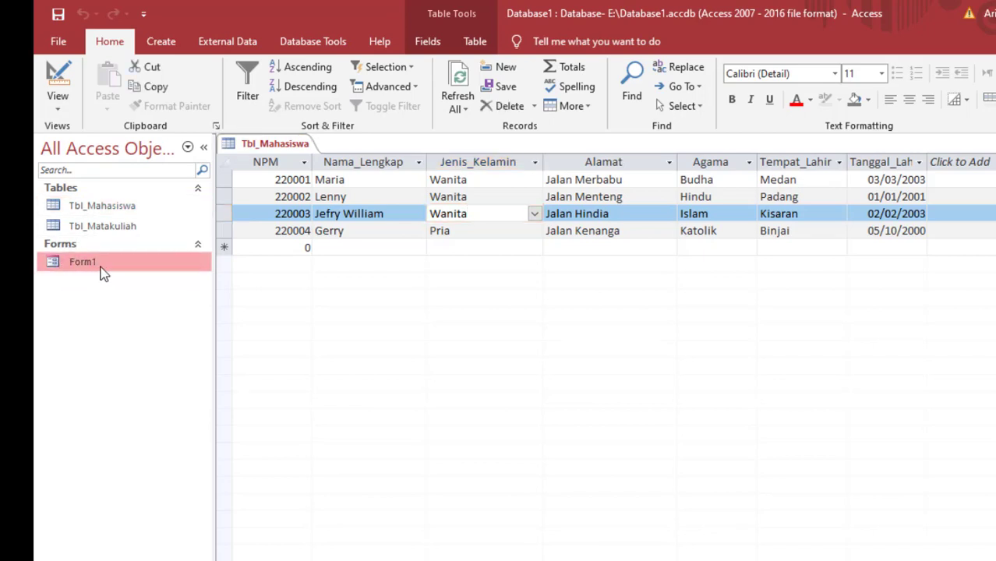
{"action": "left_click", "coordinate": [89, 205]}
{"action": "left_click", "coordinate": [86, 228]}
{"action": "left_click", "coordinate": [100, 207]}
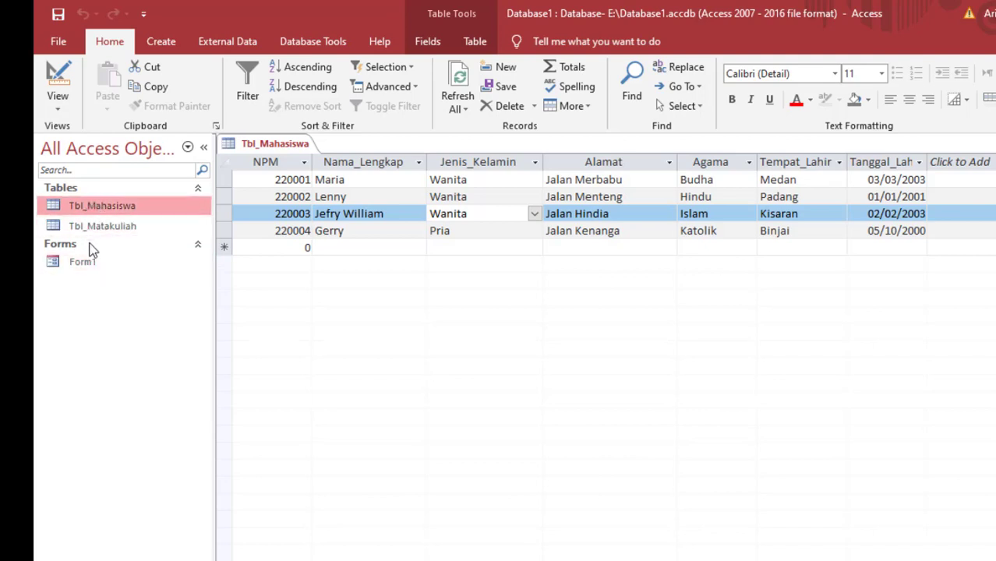
{"action": "left_click", "coordinate": [74, 262]}
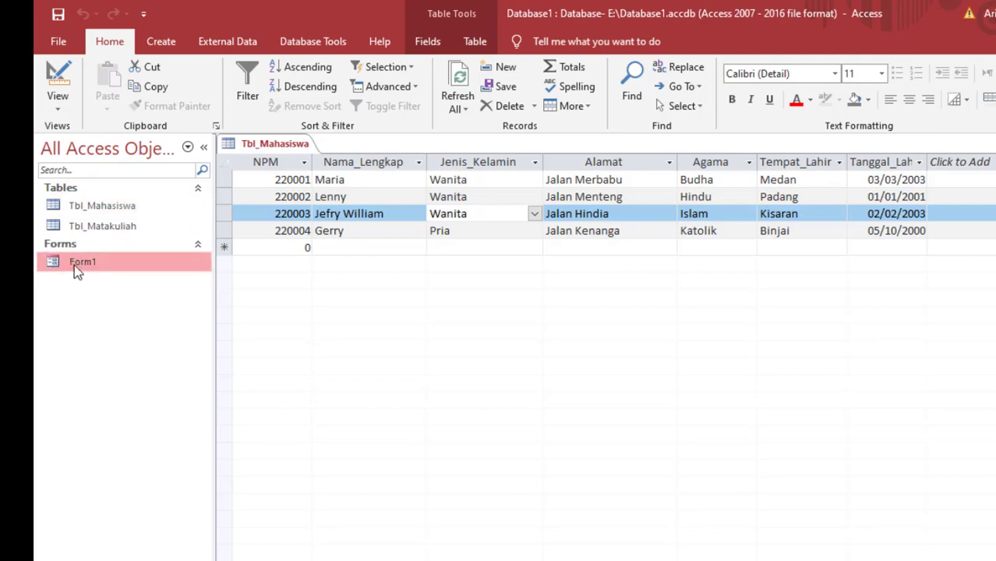
{"action": "left_click", "coordinate": [603, 232]}
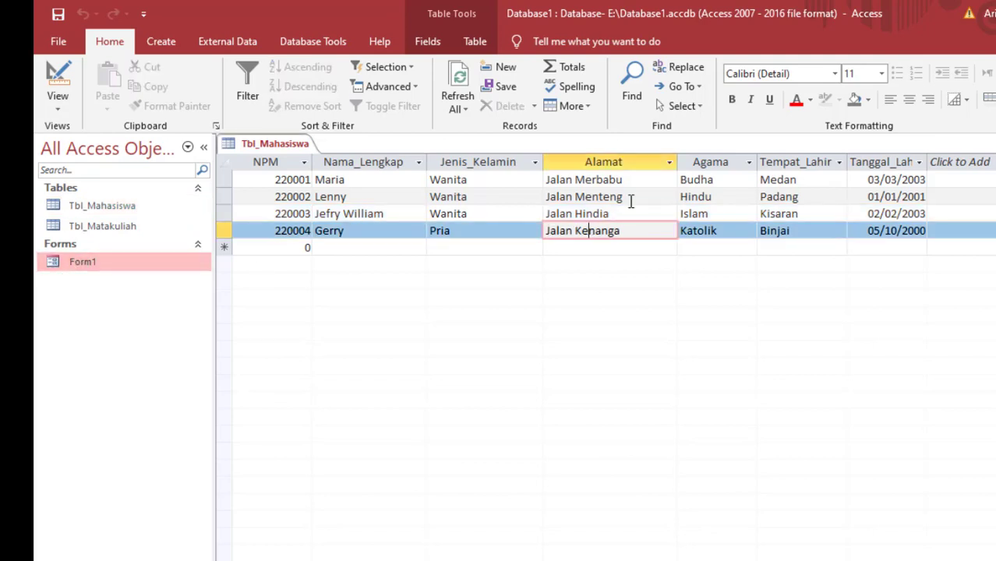
{"action": "left_click", "coordinate": [621, 212]}
{"action": "left_click", "coordinate": [176, 260]}
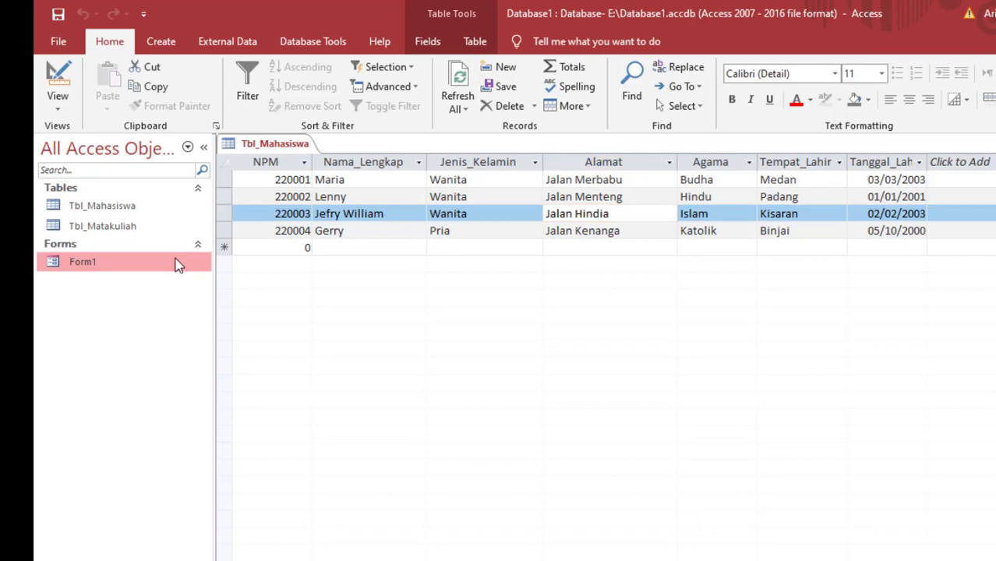
Reopen the saved Form1 and look over its data fields for the first student
{"action": "double_click", "coordinate": [69, 265]}
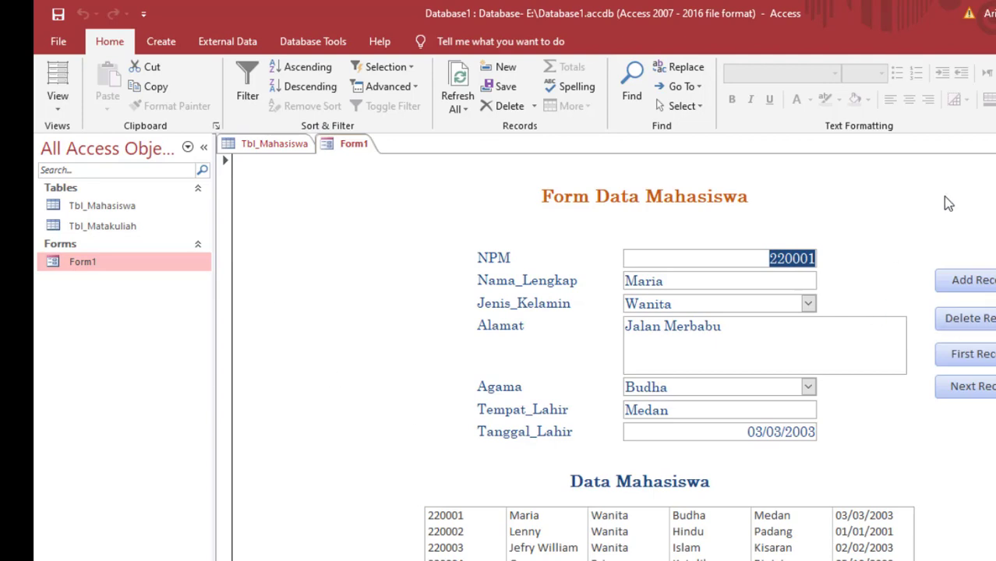
{"action": "left_click", "coordinate": [662, 260]}
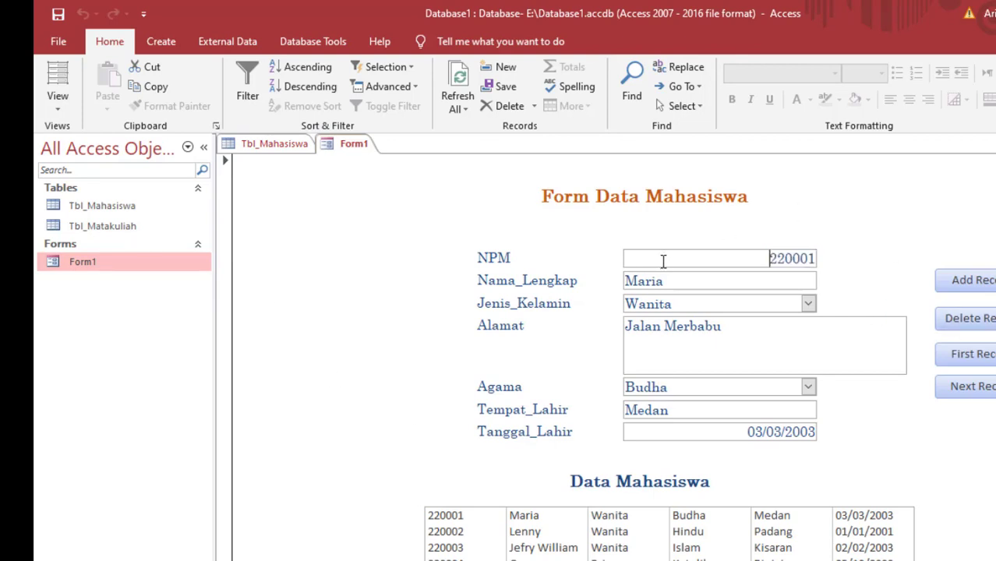
{"action": "left_click", "coordinate": [717, 278]}
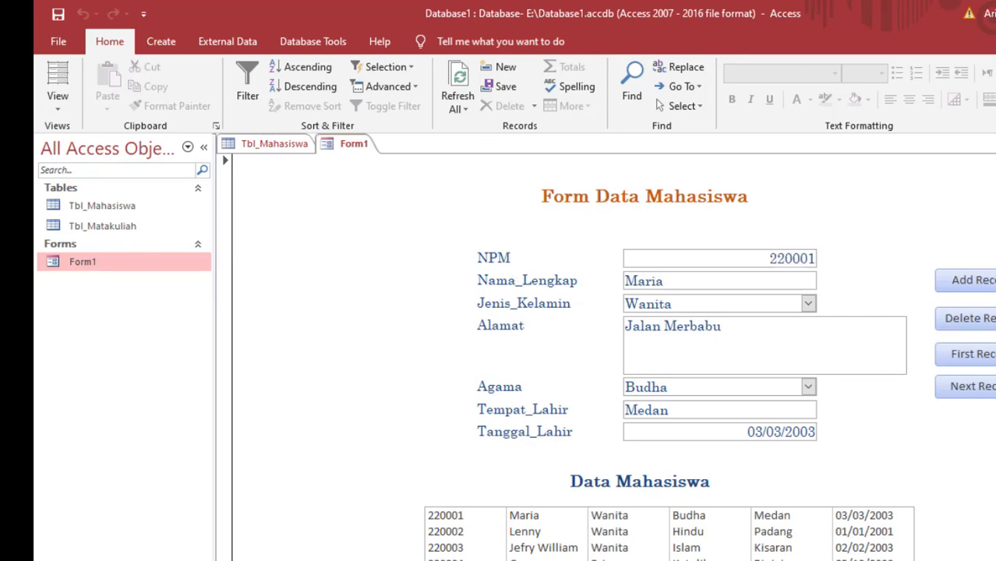
{"action": "scroll", "coordinate": [608, 358], "scroll_direction": "down", "scroll_amount": 1}
{"action": "scroll", "coordinate": [608, 358], "scroll_direction": "up", "scroll_amount": 1}
{"action": "left_click", "coordinate": [651, 348]}
{"action": "left_click", "coordinate": [668, 257]}
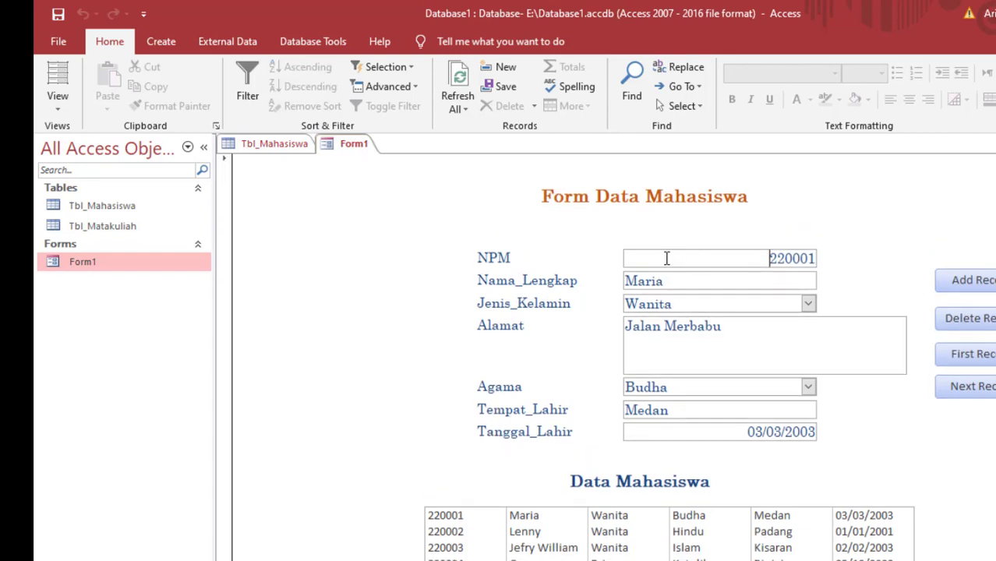
{"action": "left_click", "coordinate": [656, 282]}
Open the Tbl_Matakuliah table to view it alongside Form1, and return to Form1
{"action": "double_click", "coordinate": [83, 219]}
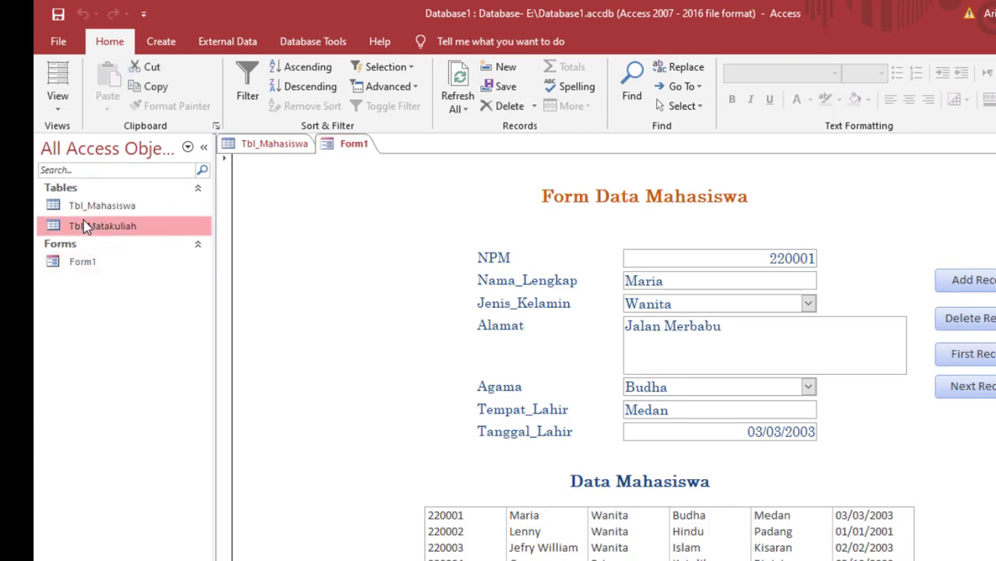
{"action": "left_click", "coordinate": [348, 147]}
{"action": "left_click", "coordinate": [412, 143]}
{"action": "left_click", "coordinate": [346, 144]}
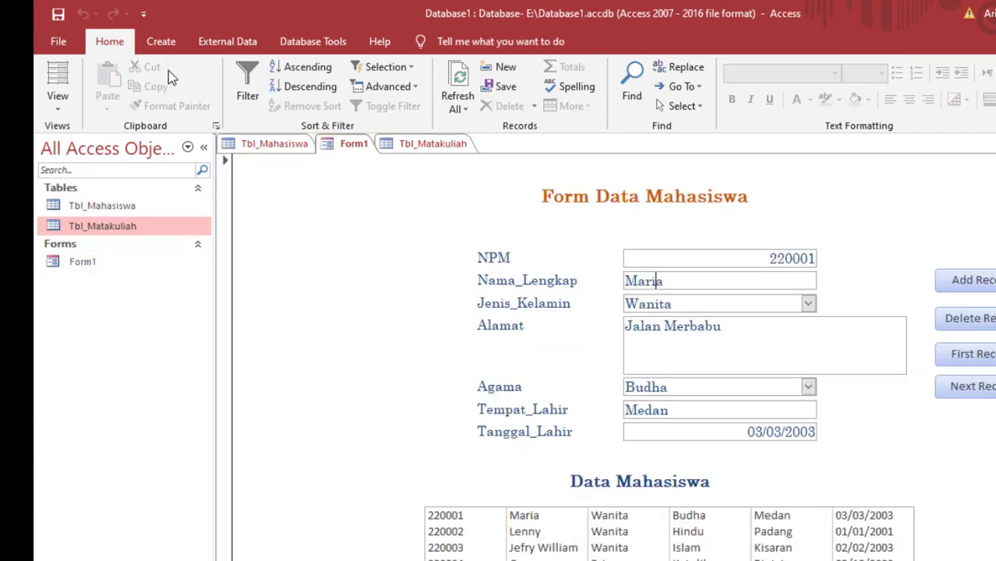
{"action": "left_click", "coordinate": [160, 41]}
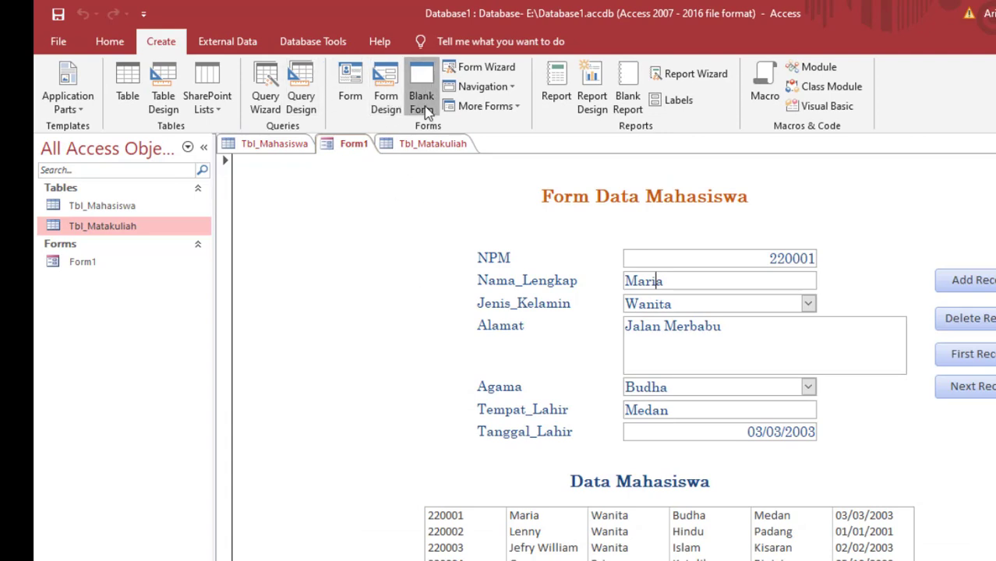
{"action": "left_click", "coordinate": [421, 102]}
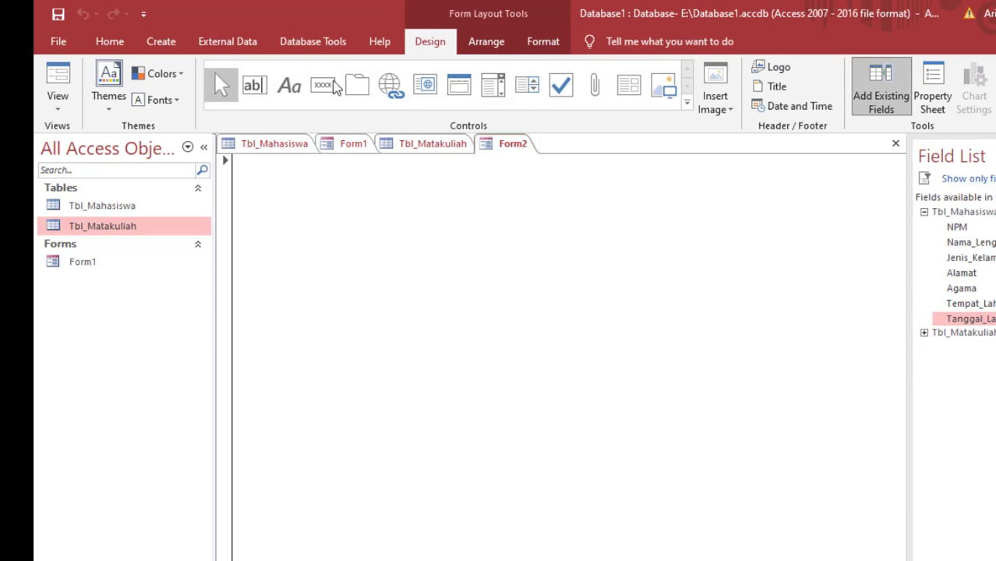
{"action": "left_click", "coordinate": [173, 50]}
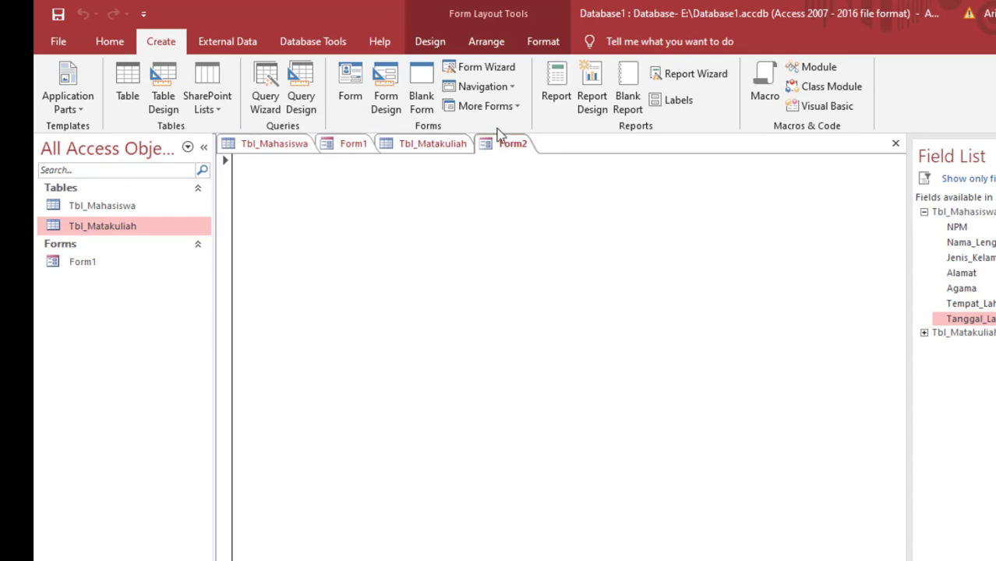
{"action": "left_click", "coordinate": [218, 44]}
{"action": "left_click", "coordinate": [159, 44]}
{"action": "left_click", "coordinate": [429, 41]}
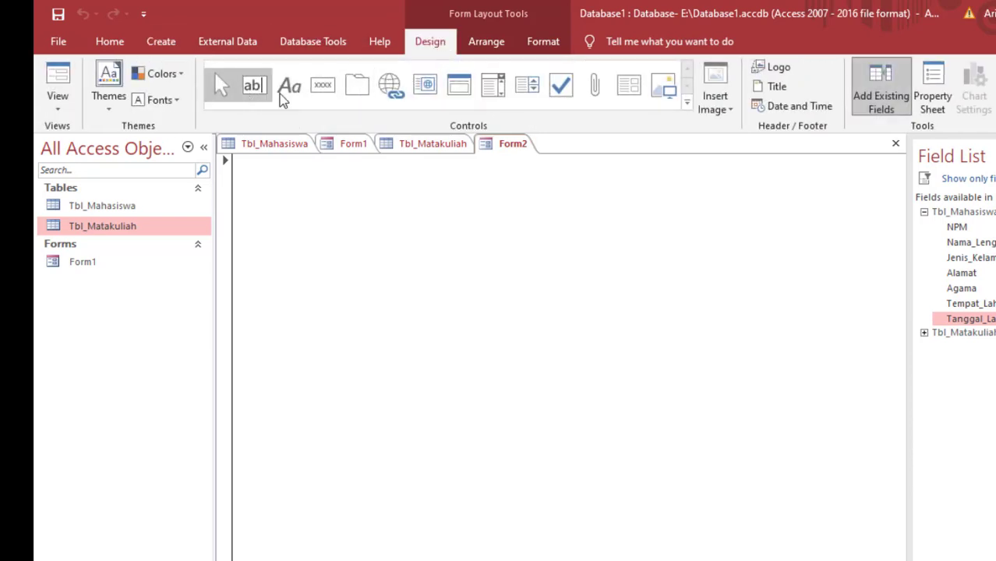
{"action": "left_click", "coordinate": [692, 117]}
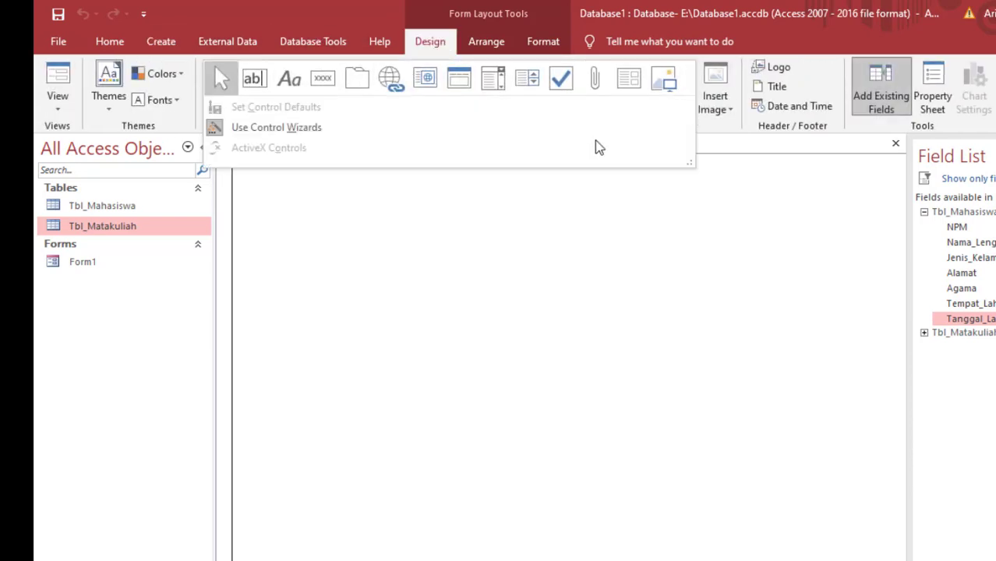
{"action": "left_click", "coordinate": [614, 294]}
{"action": "left_click", "coordinate": [165, 43]}
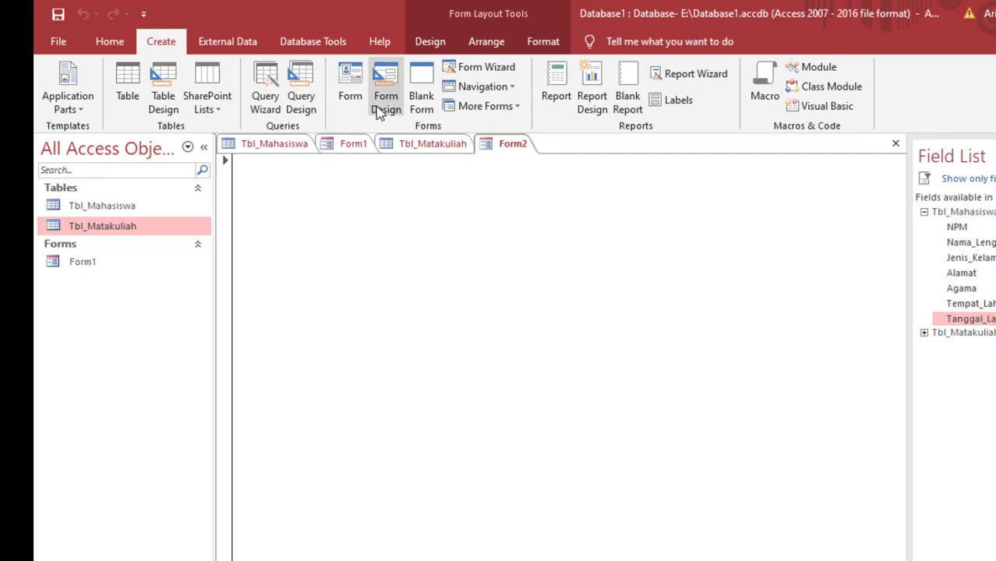
{"action": "left_click", "coordinate": [390, 103]}
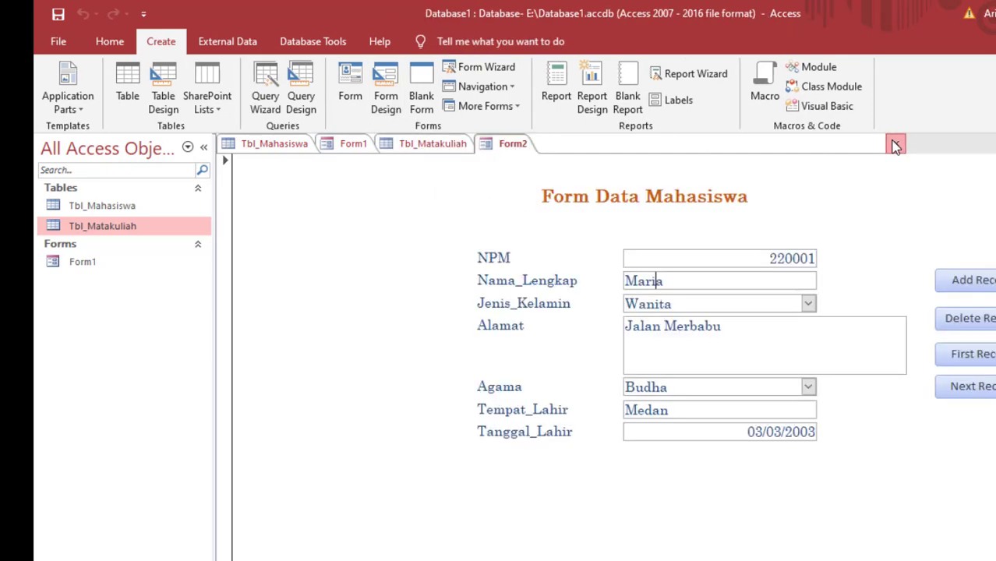
{"action": "left_click", "coordinate": [894, 147]}
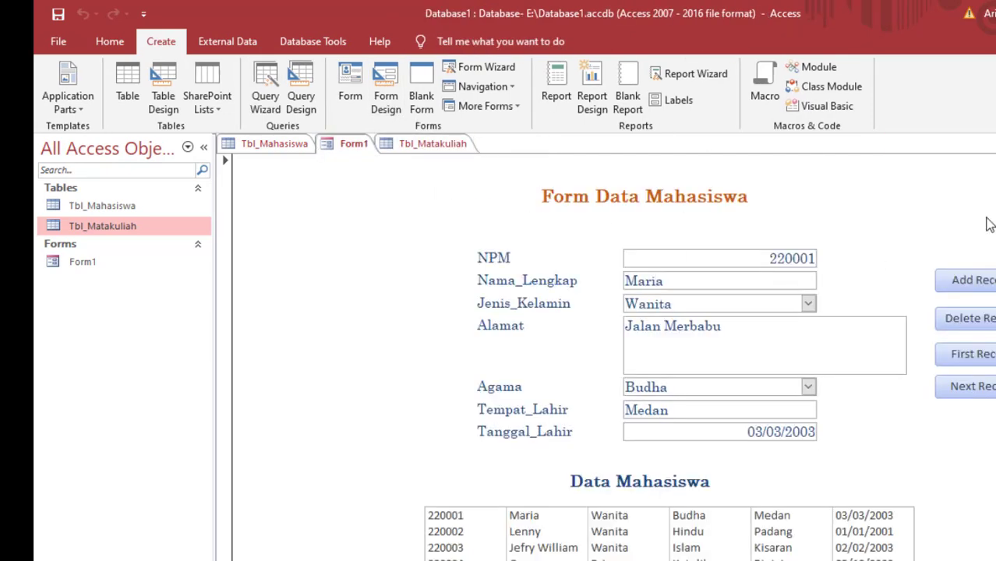